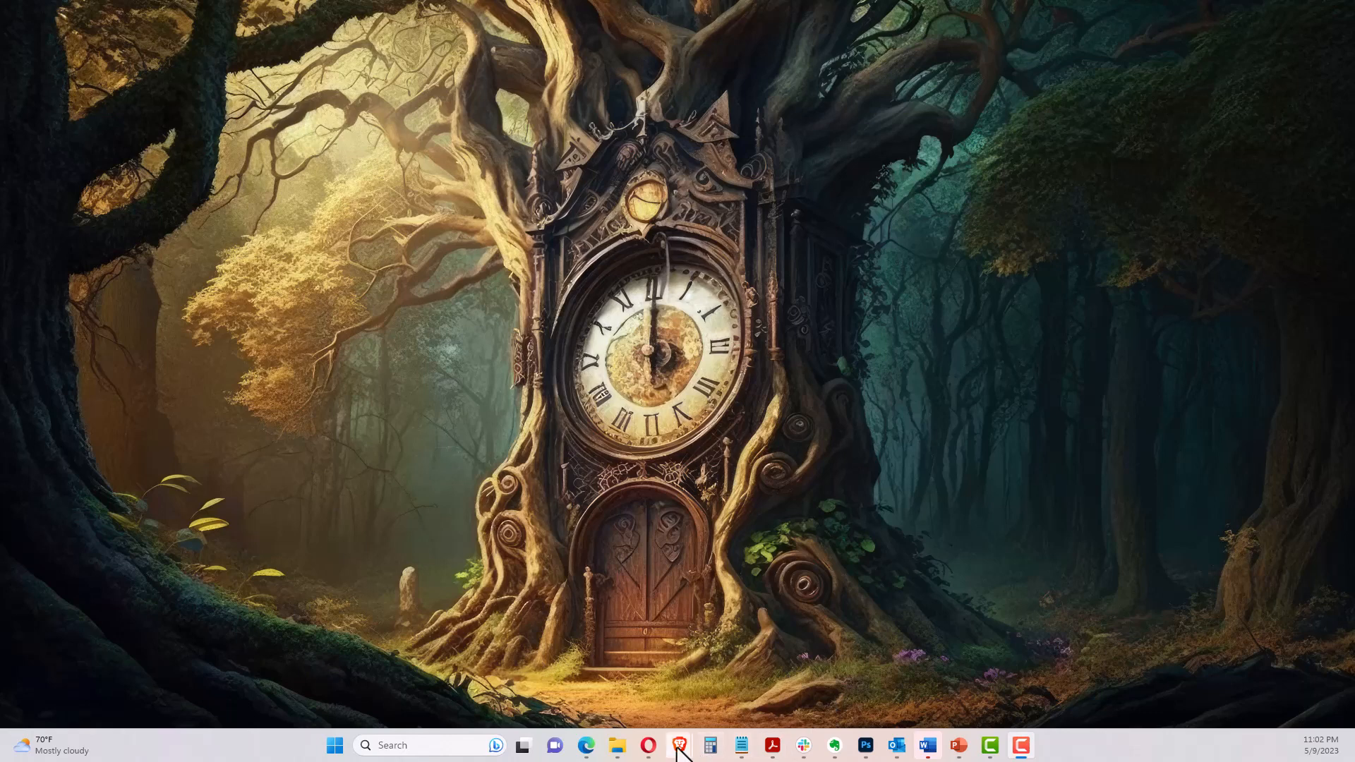
# Switch to the Brave browser and open amazon.com in a new tab
pyautogui.moveTo(678, 745)
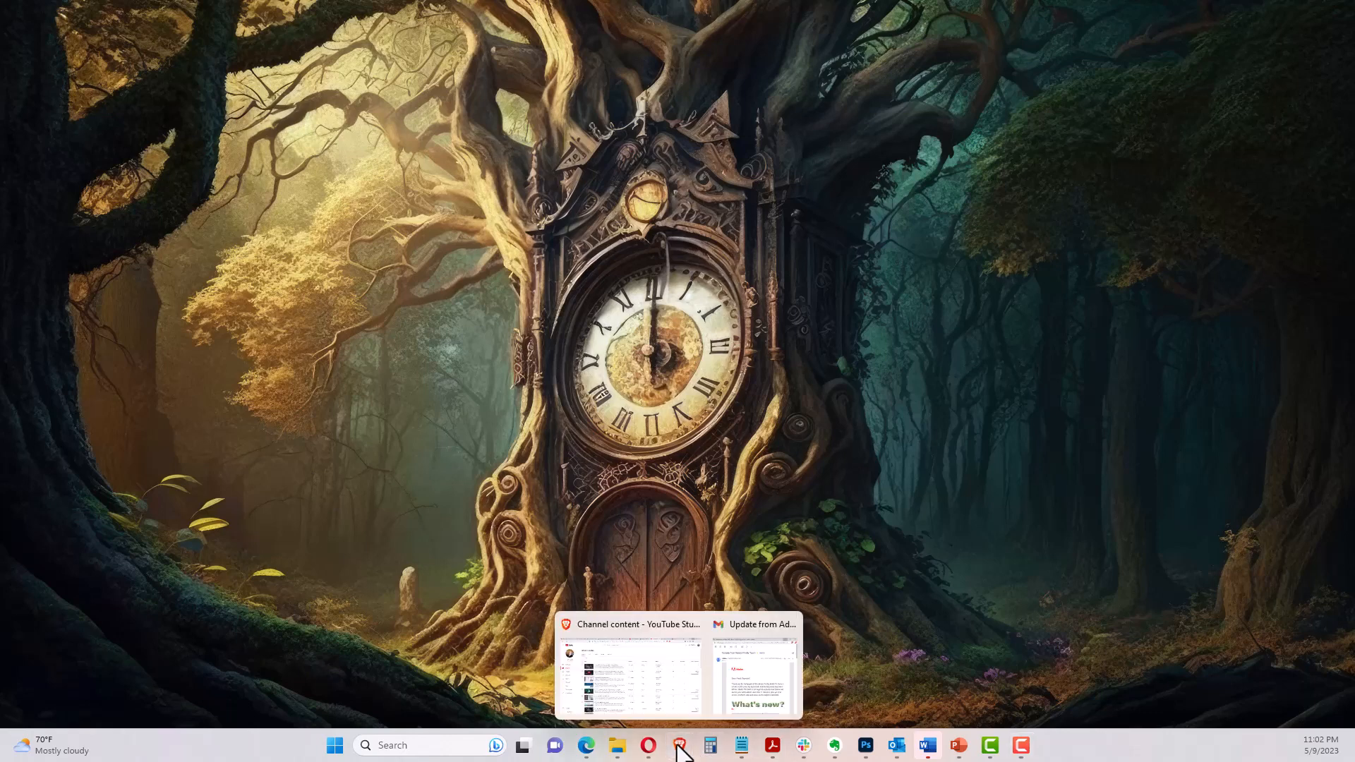
pyautogui.click(669, 683)
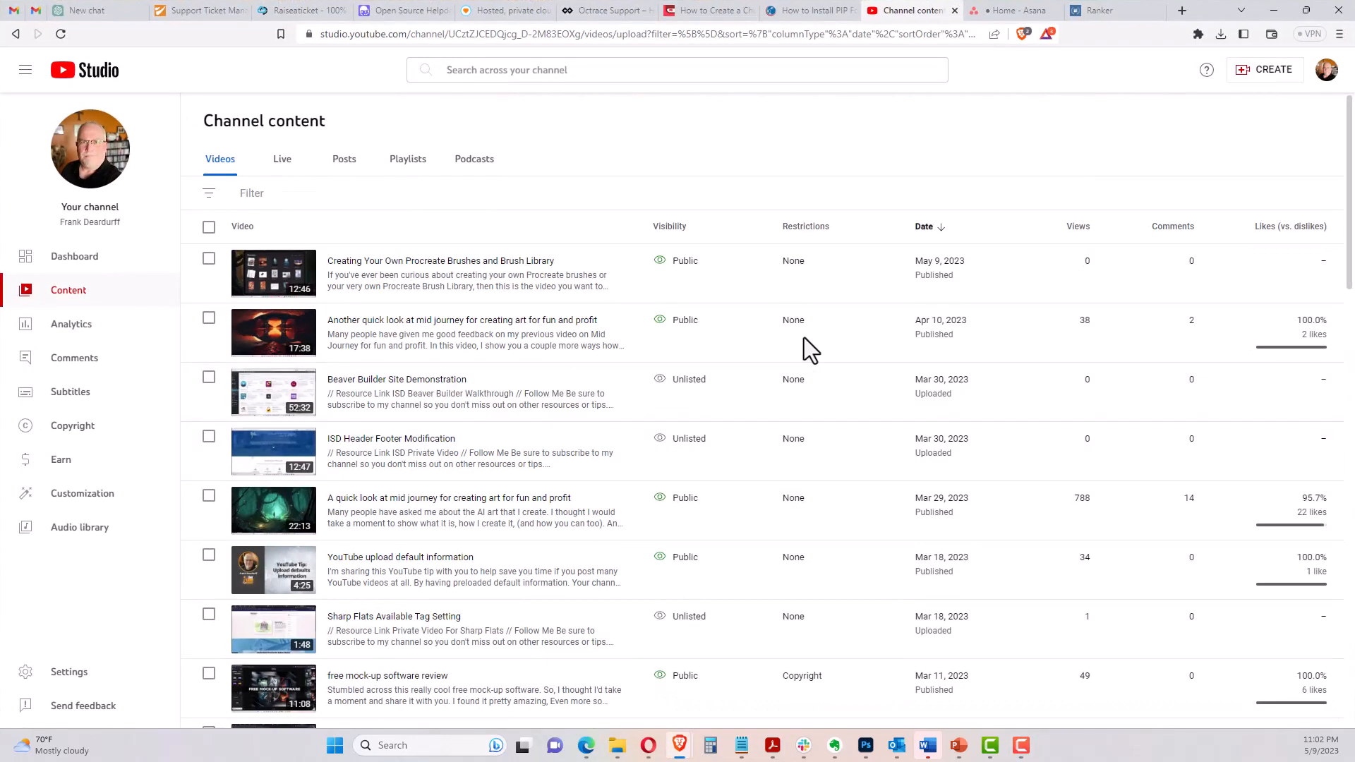
pyautogui.click(1180, 10)
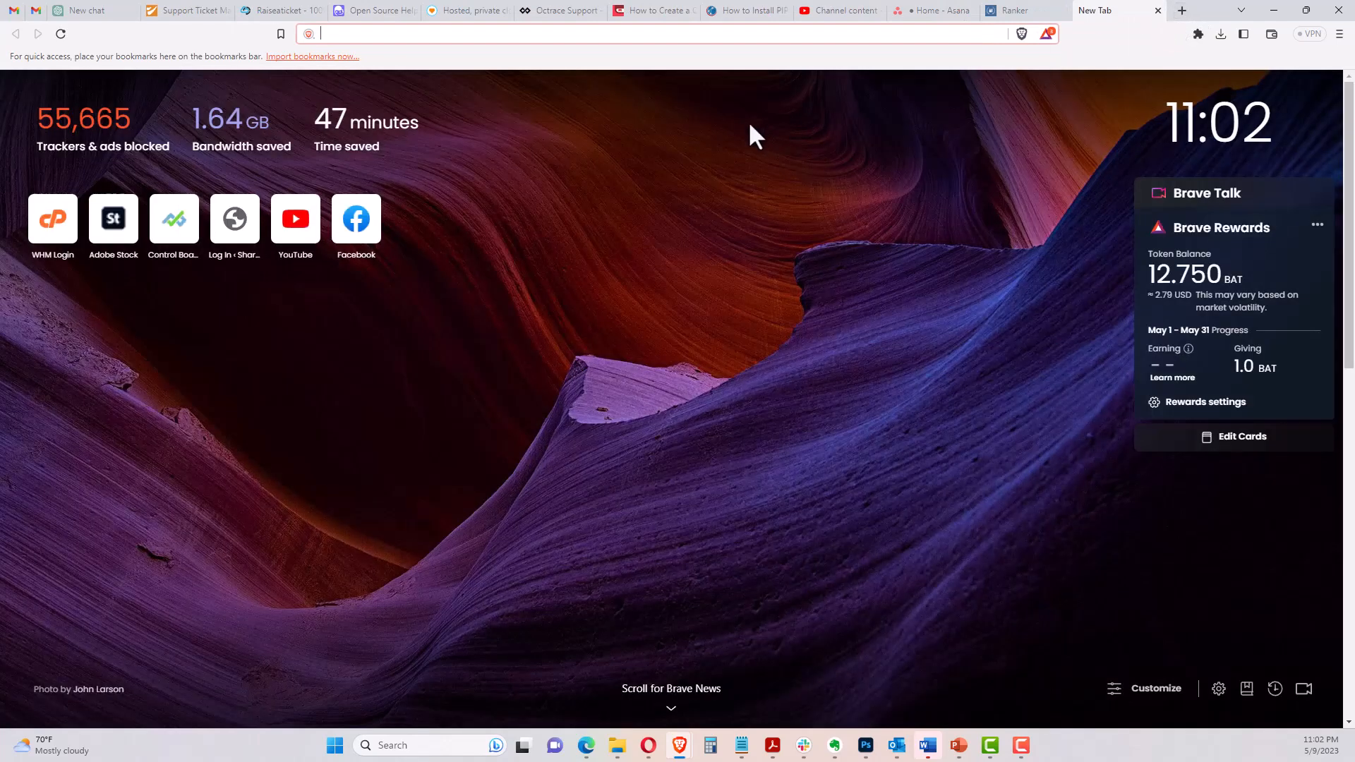
pyautogui.write('amazon.')
pyautogui.press('Return')
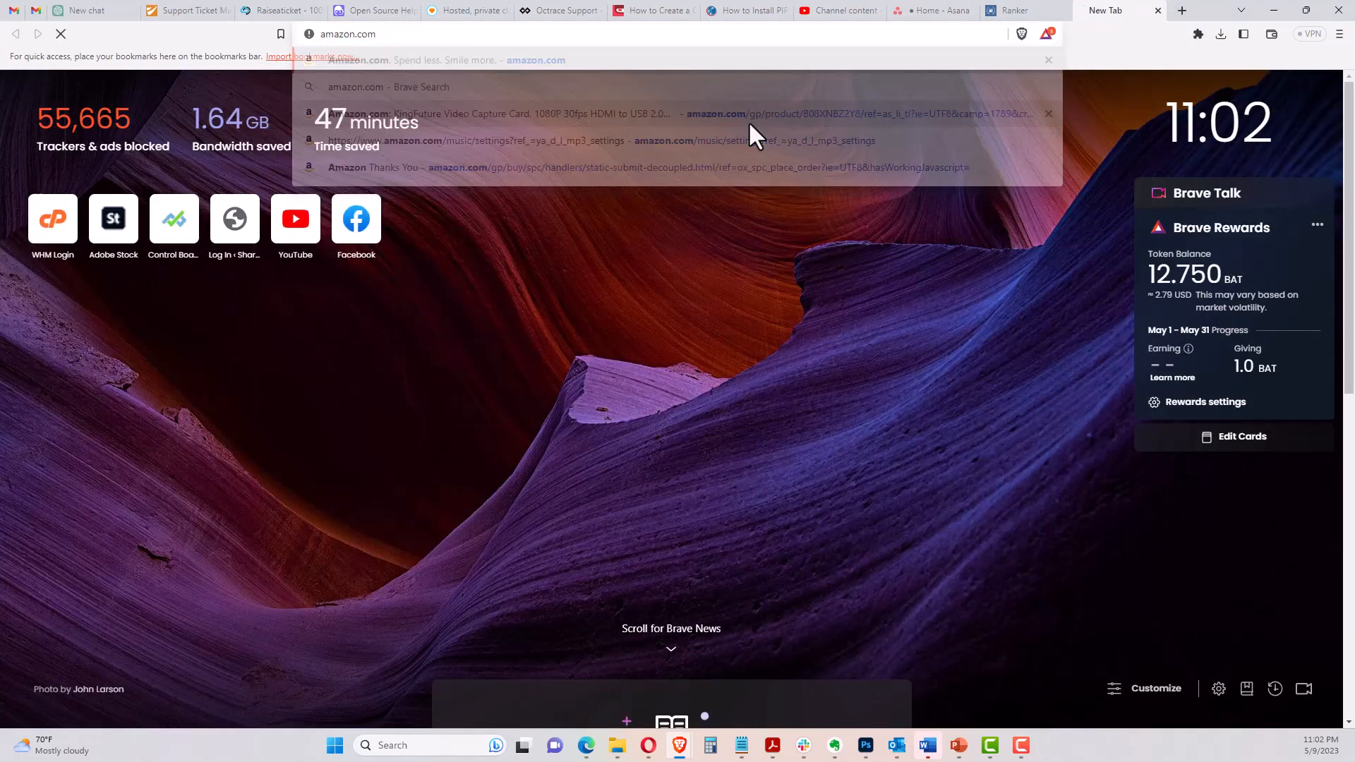
# Search Amazon for "best selling adult coloring books" and look through the covers and themes in the results
pyautogui.click(371, 67)
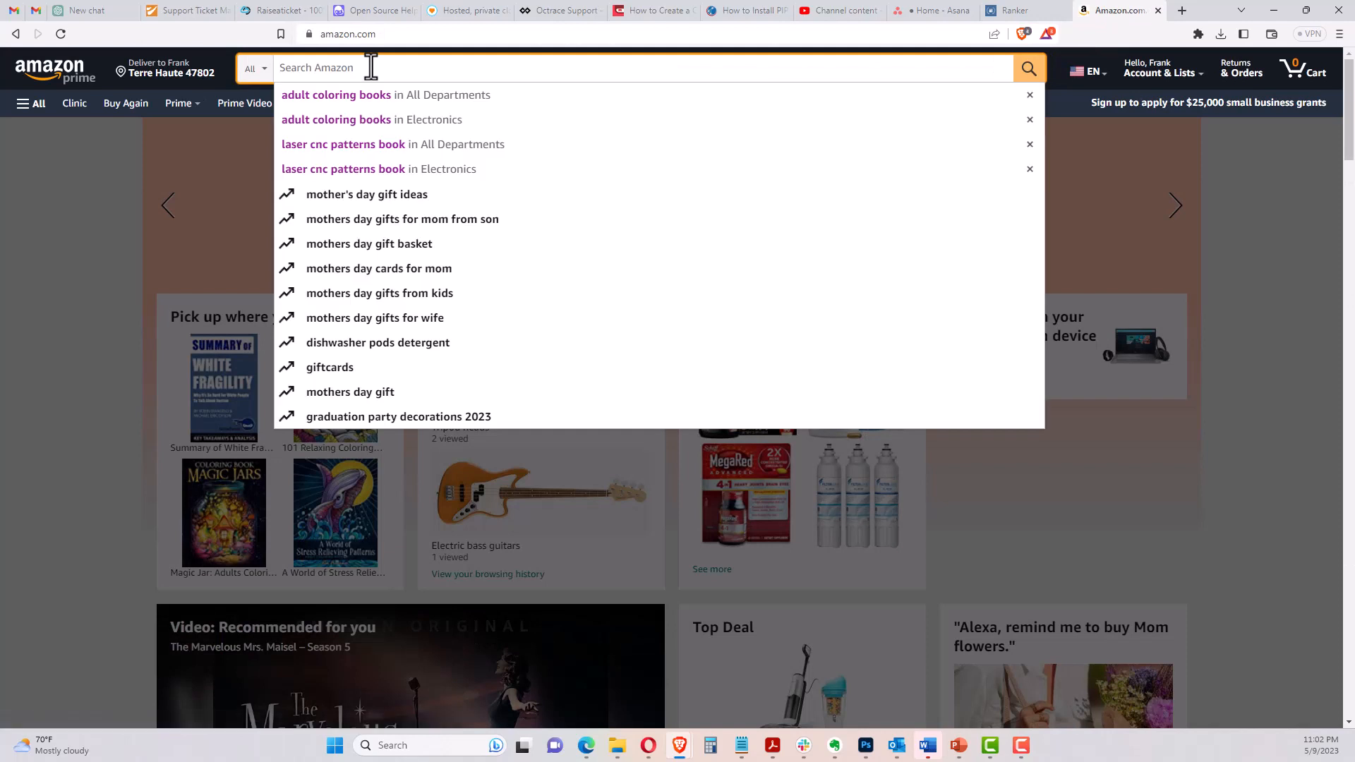
pyautogui.write('best selli')
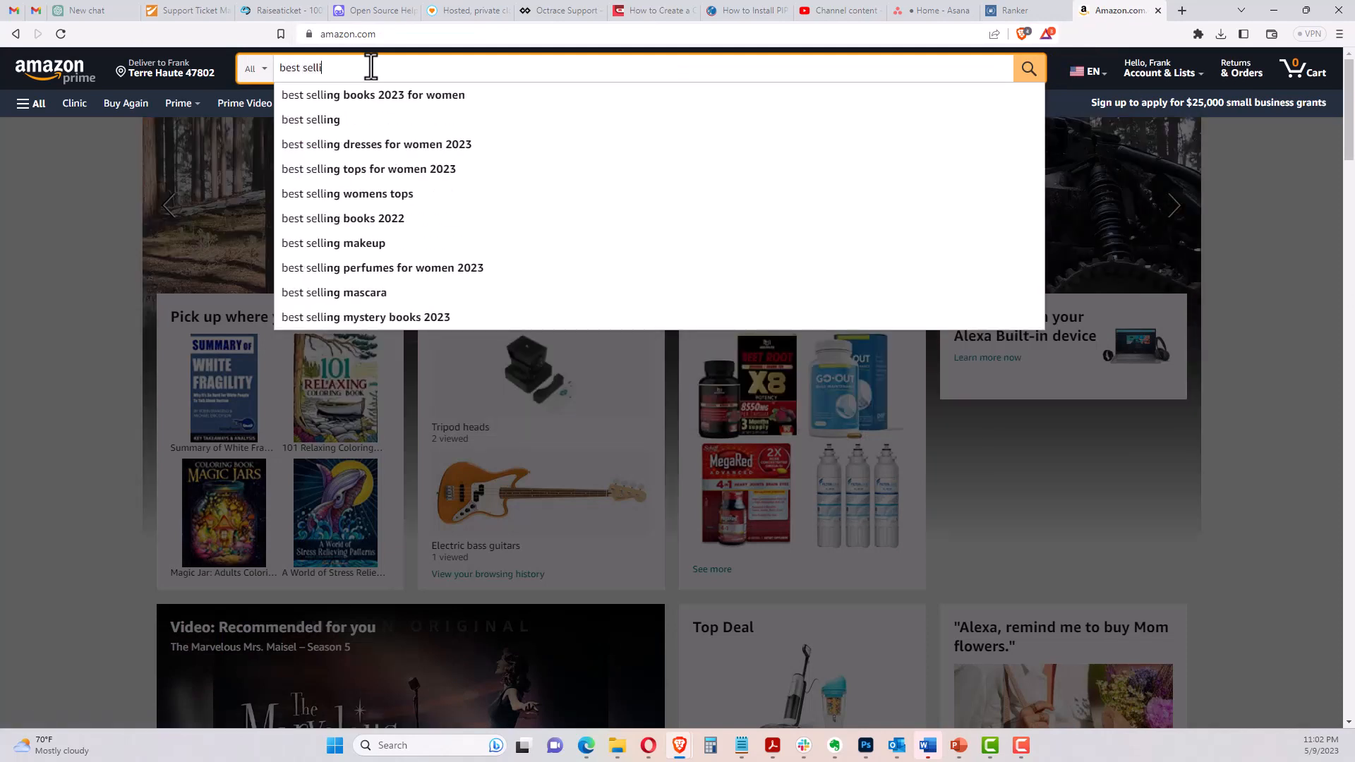
pyautogui.write('ng adult')
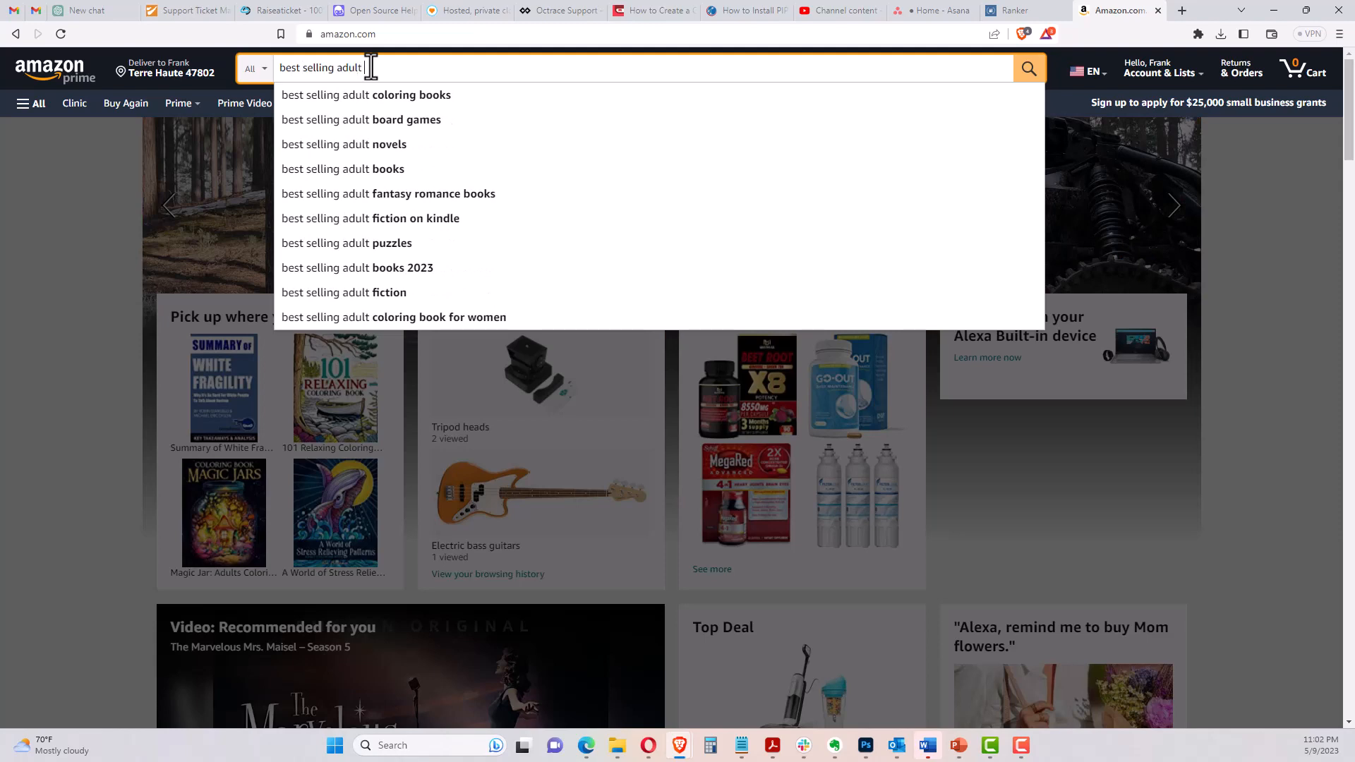
pyautogui.press('Down')
pyautogui.press('Return')
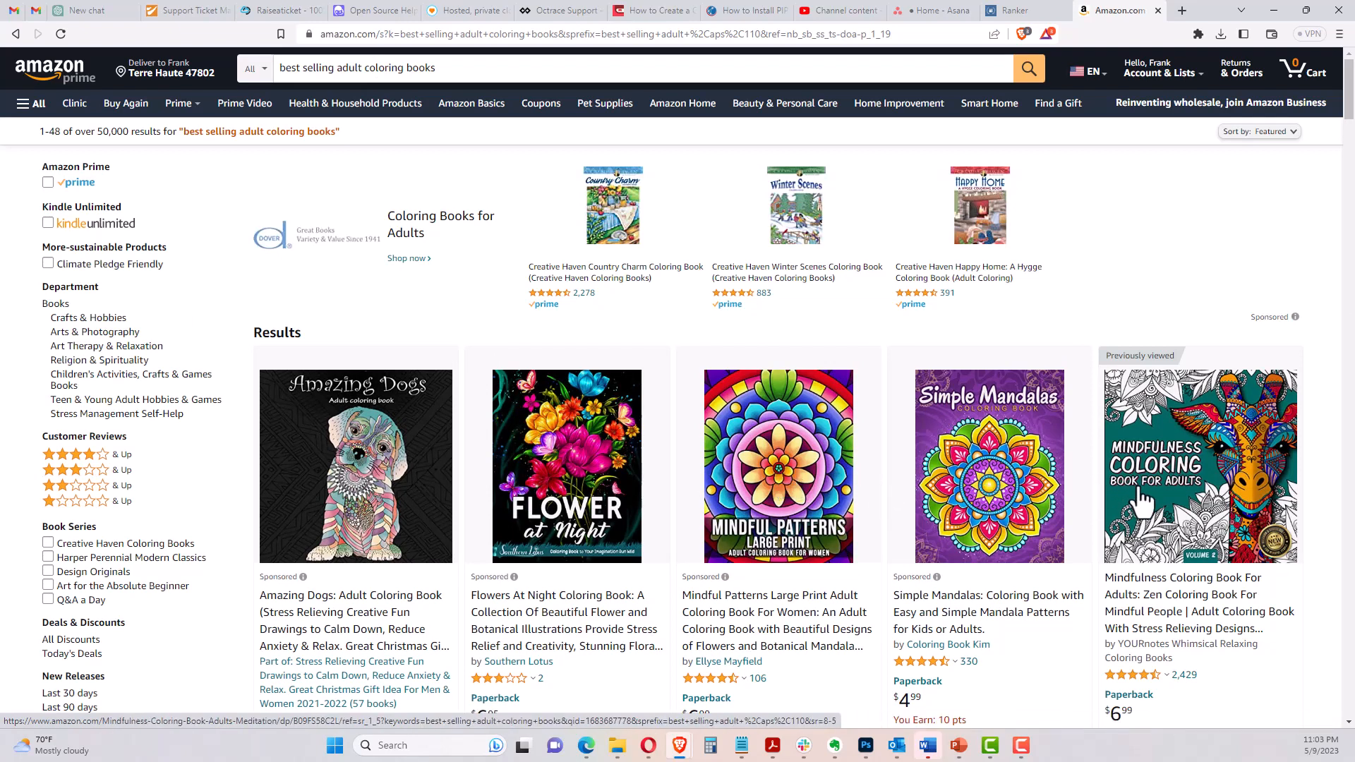
pyautogui.scroll(-2, 1137, 500)
pyautogui.scroll(-4, 1207, 381)
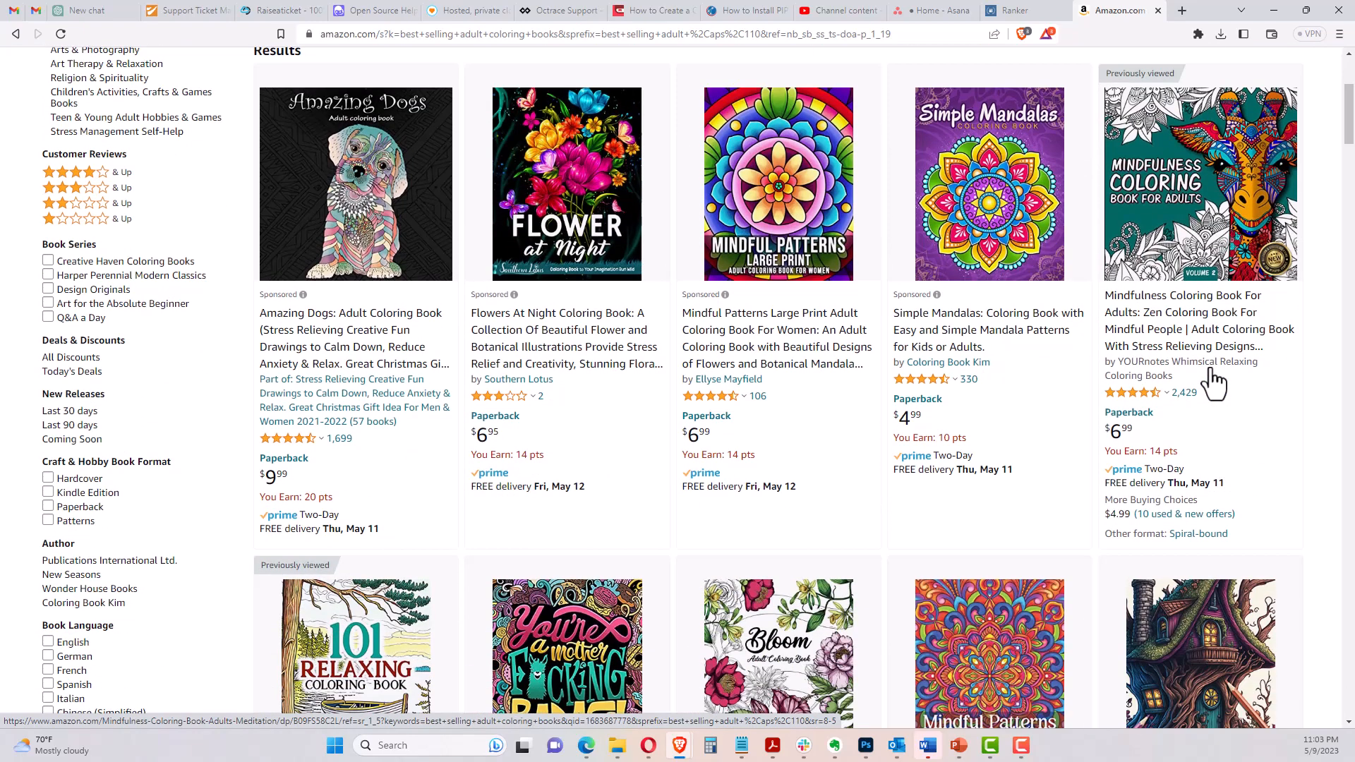
pyautogui.scroll(-1, 1184, 395)
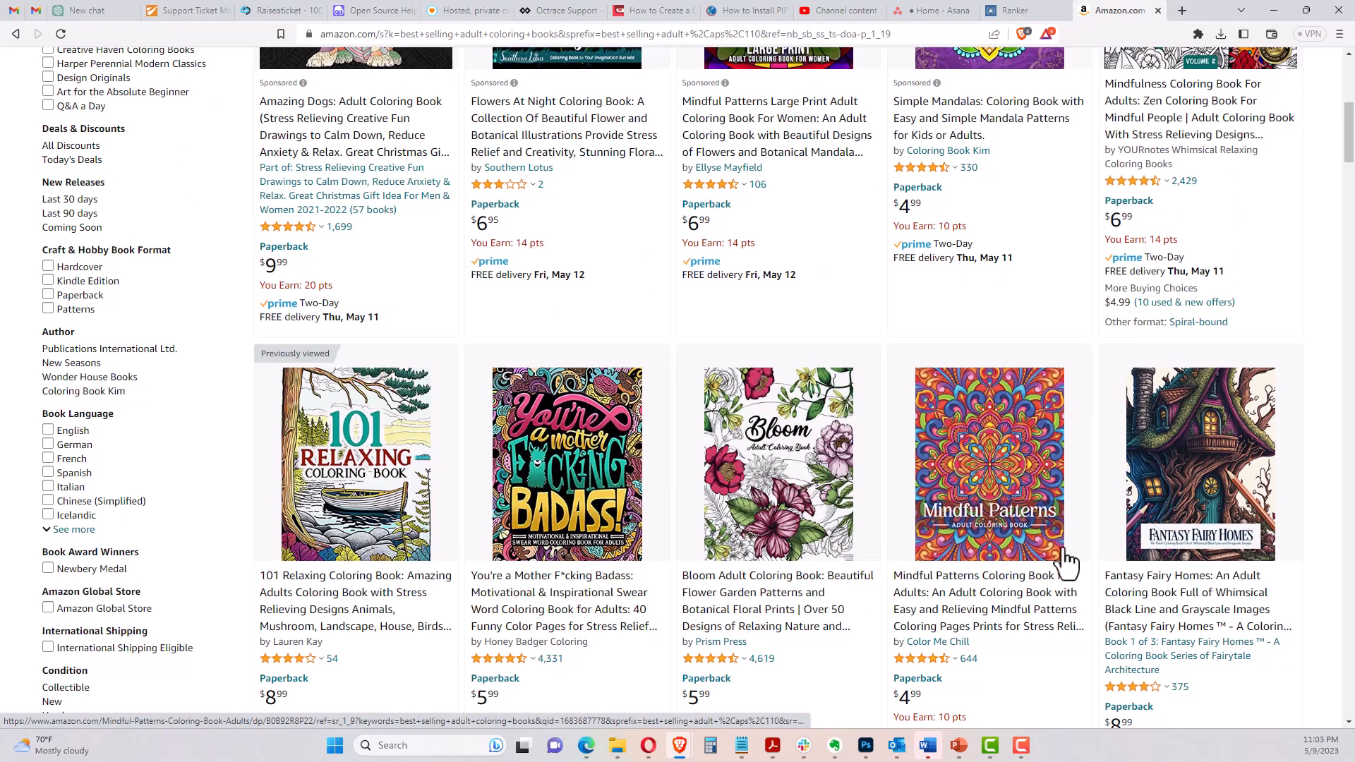
pyautogui.scroll(-5, 1217, 469)
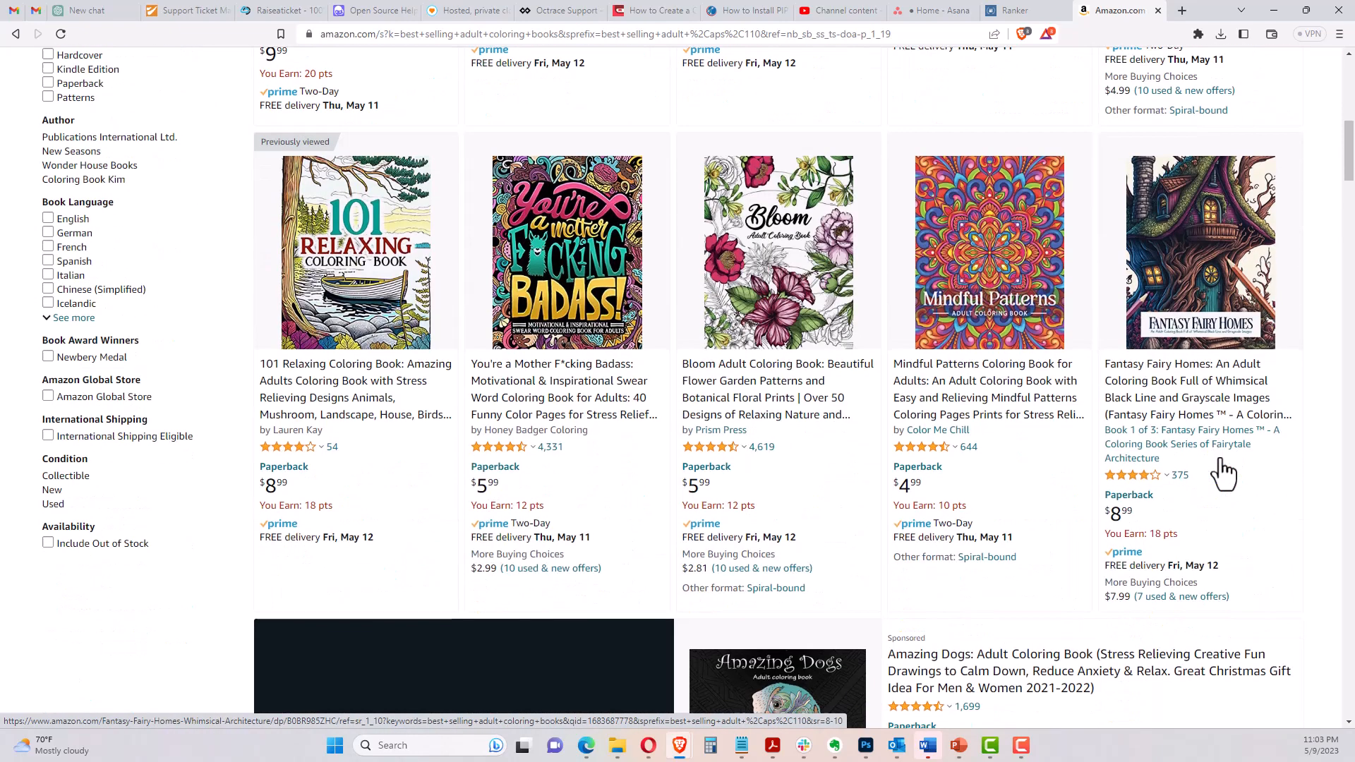
pyautogui.scroll(15, 1218, 459)
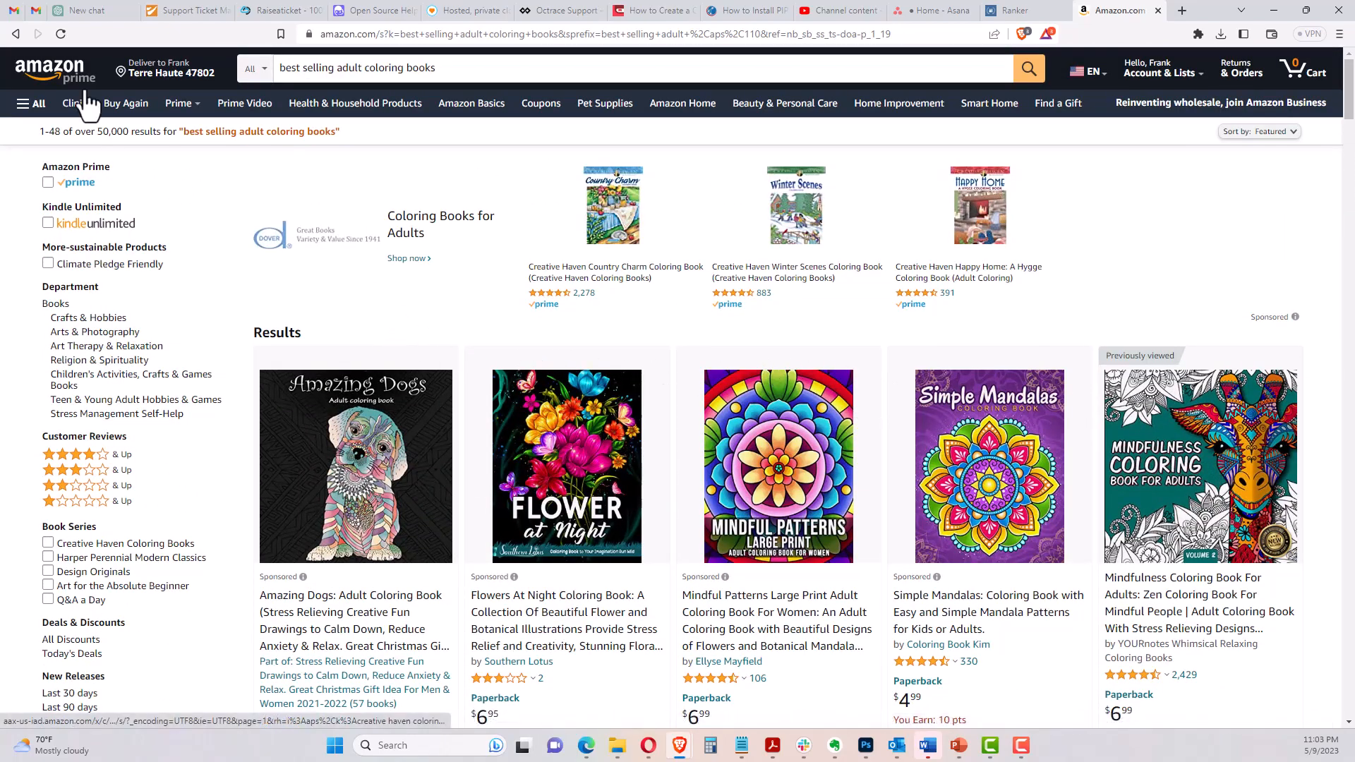
# Ask ChatGPT "what are popular topics we could create an adult coloring book for"
pyautogui.click(97, 13)
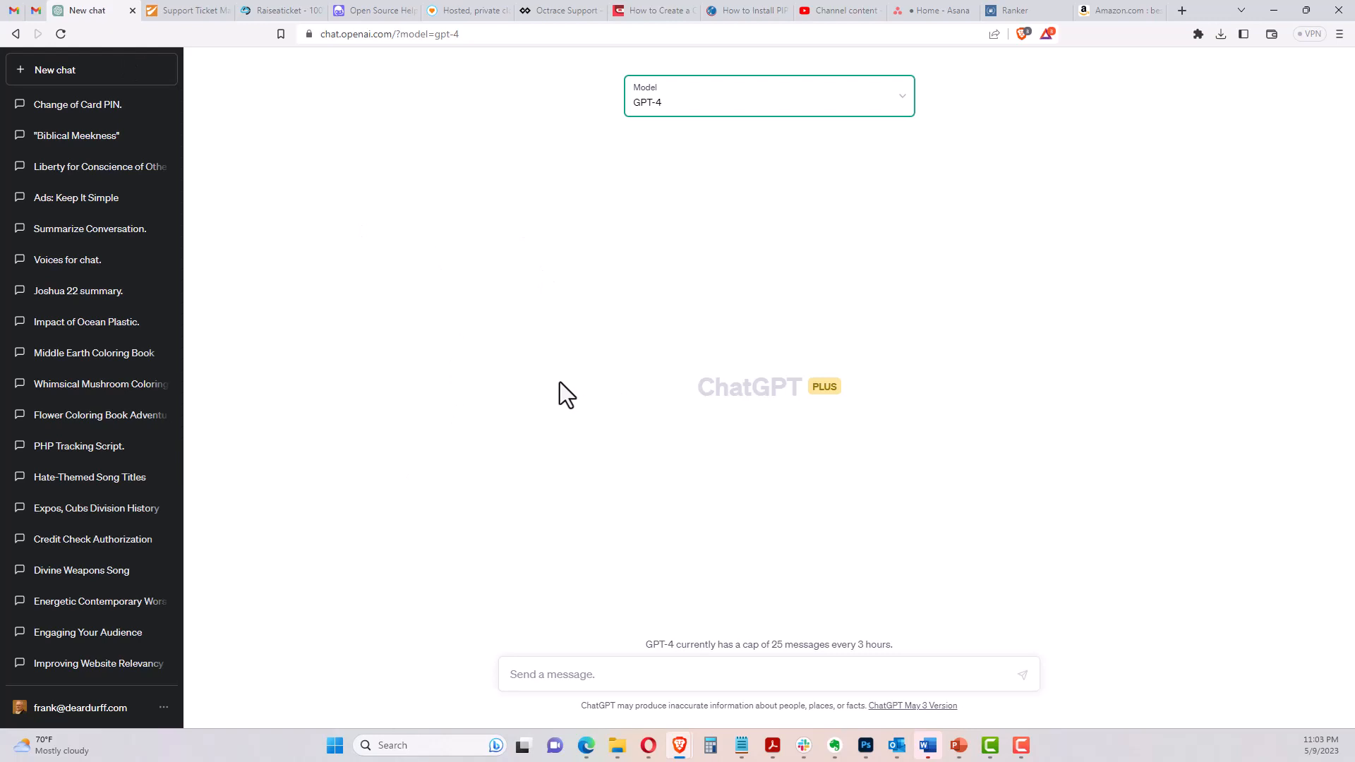
pyautogui.click(648, 679)
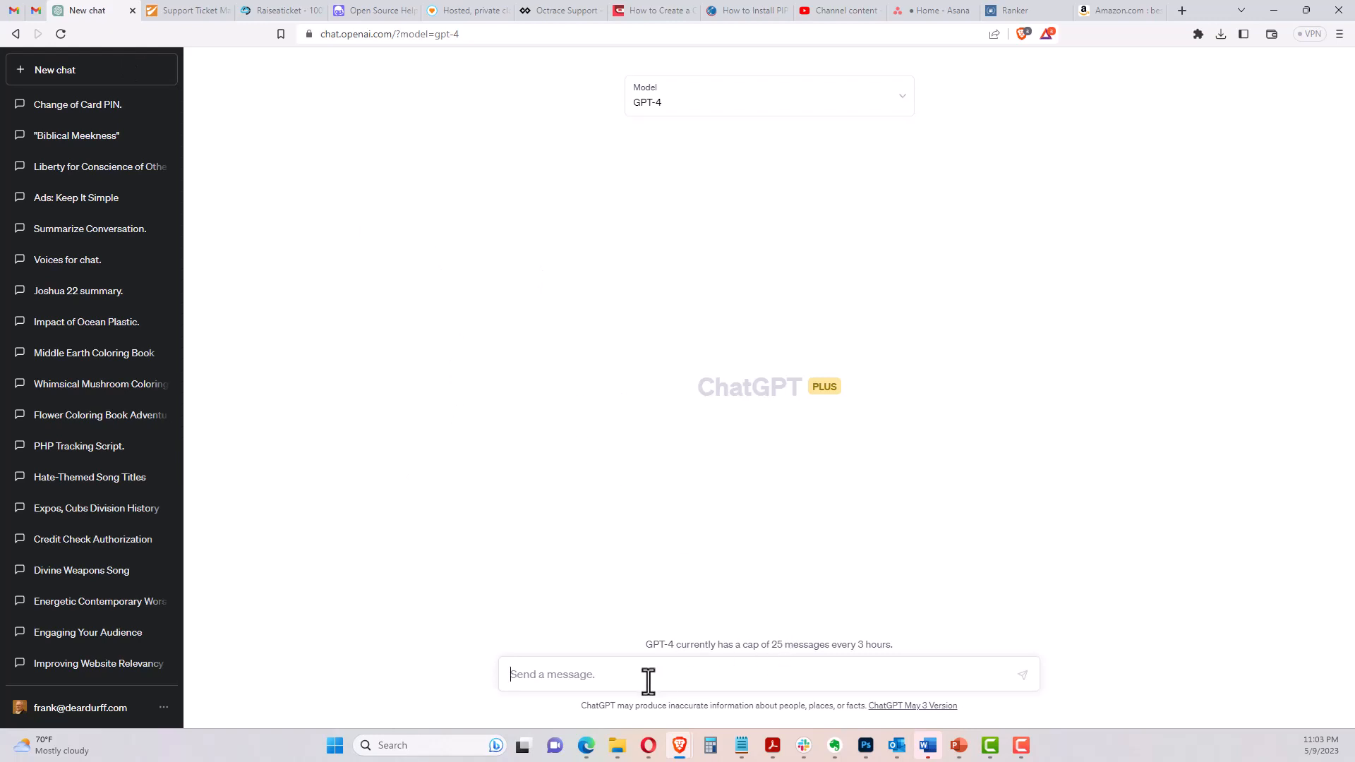
pyautogui.write('what are p')
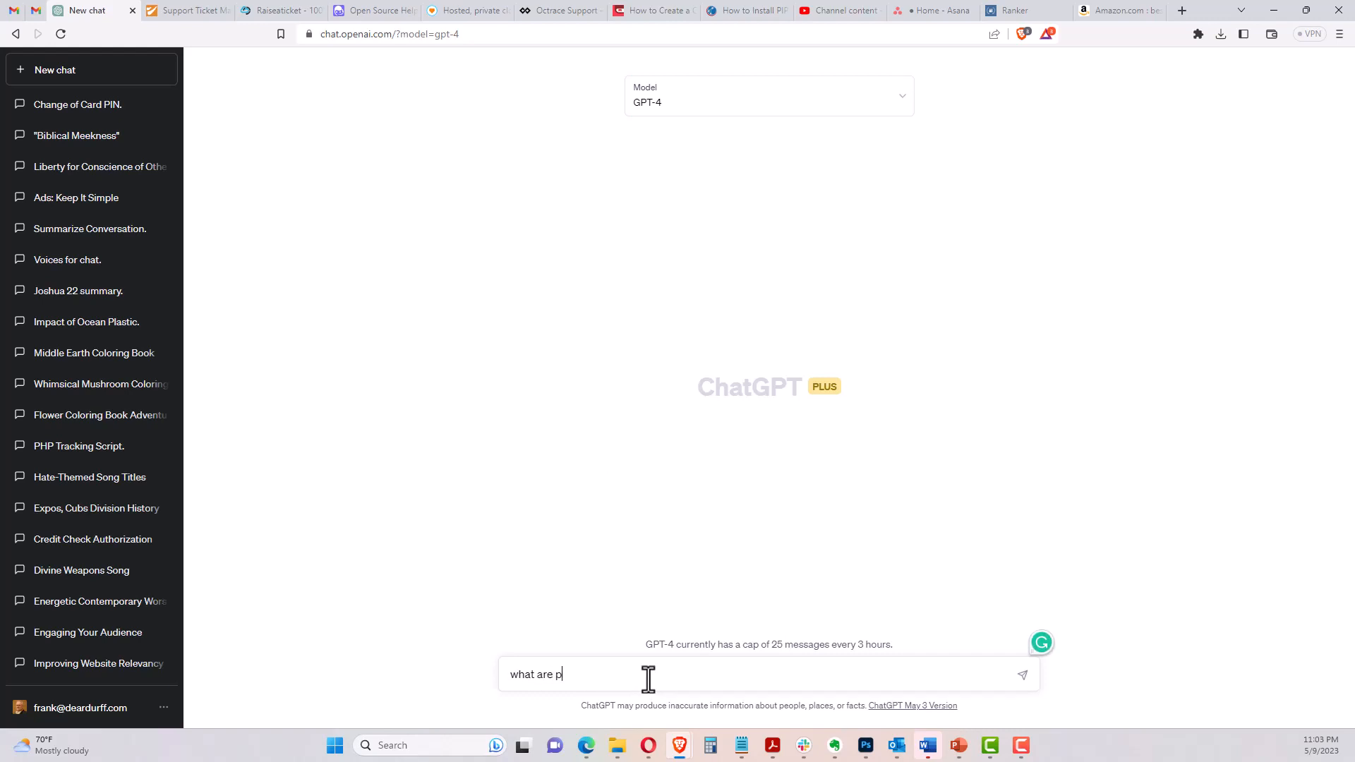
pyautogui.write('opular topics we could create an adult coloring ')
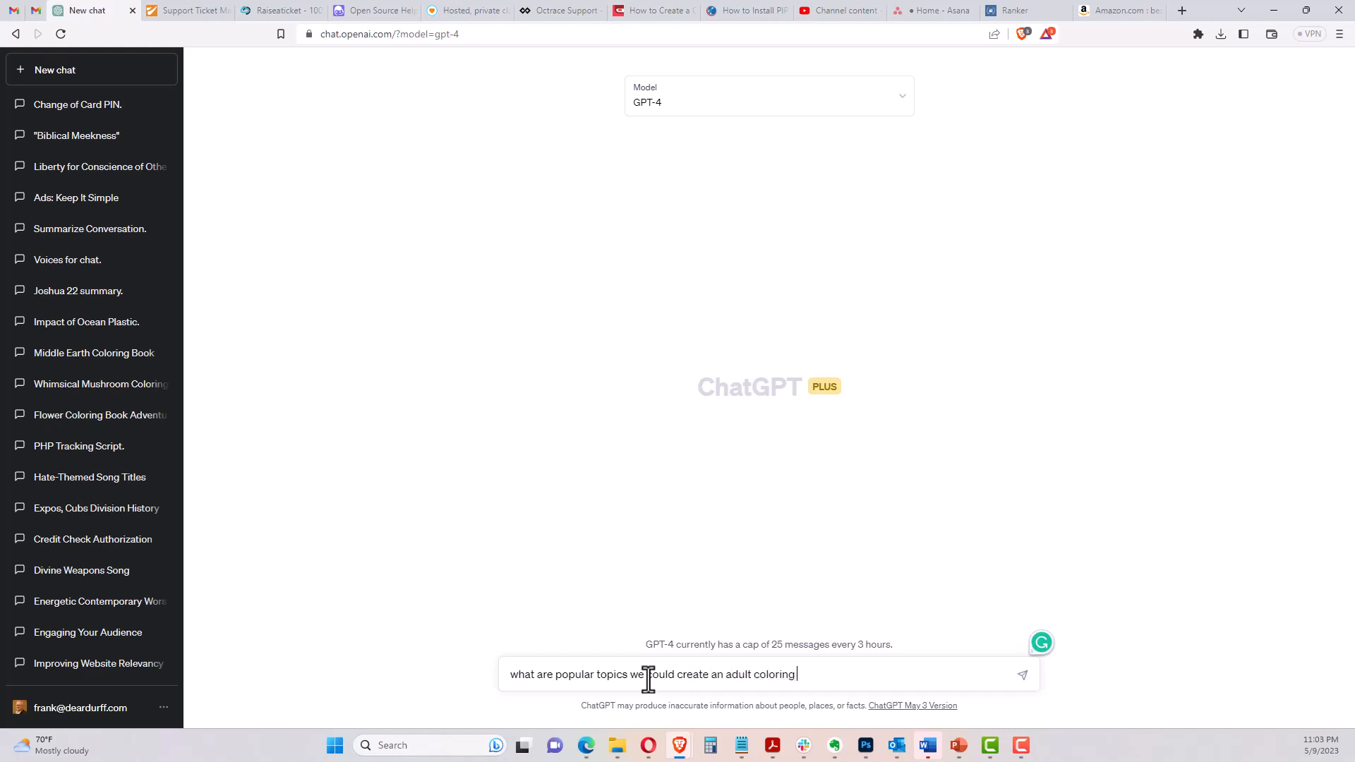
pyautogui.write('book for')
pyautogui.press('Return')
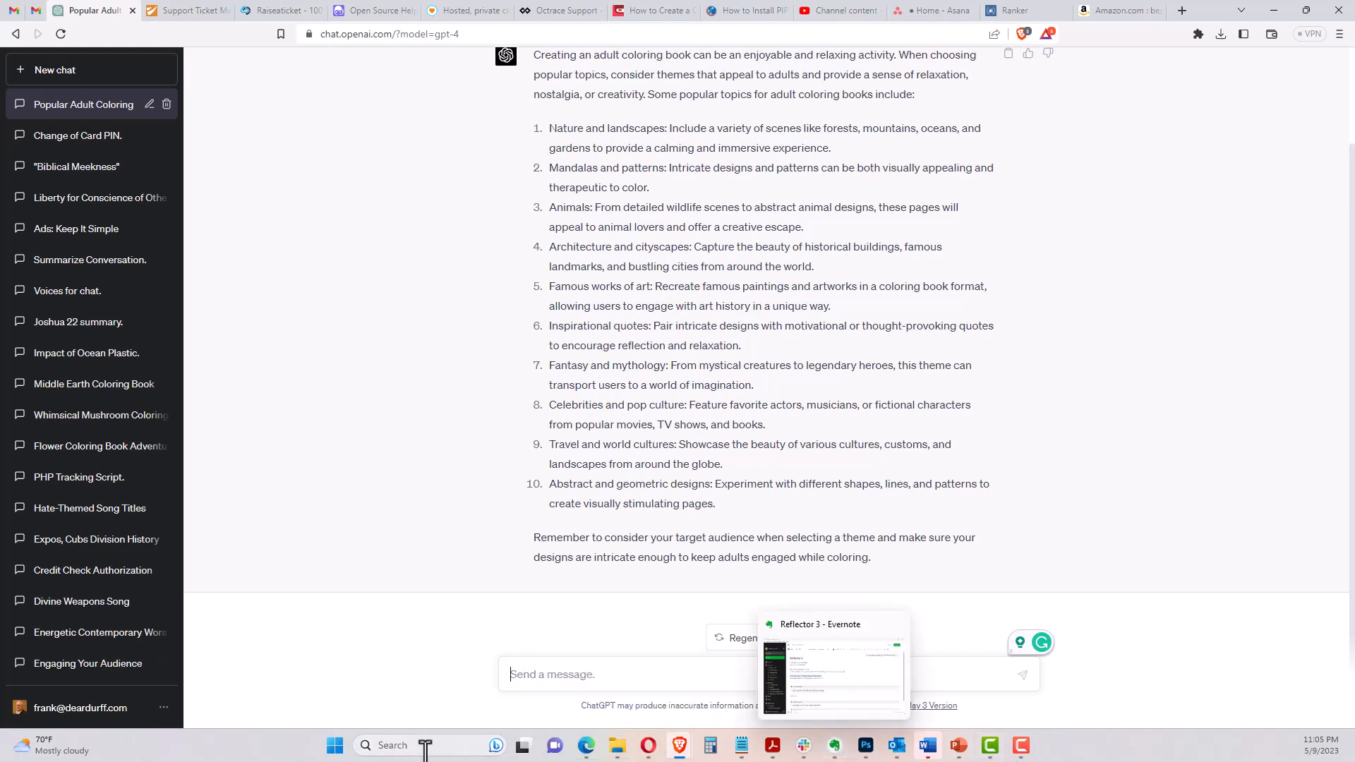
# Launch Discord from the list of installed apps
pyautogui.click(331, 750)
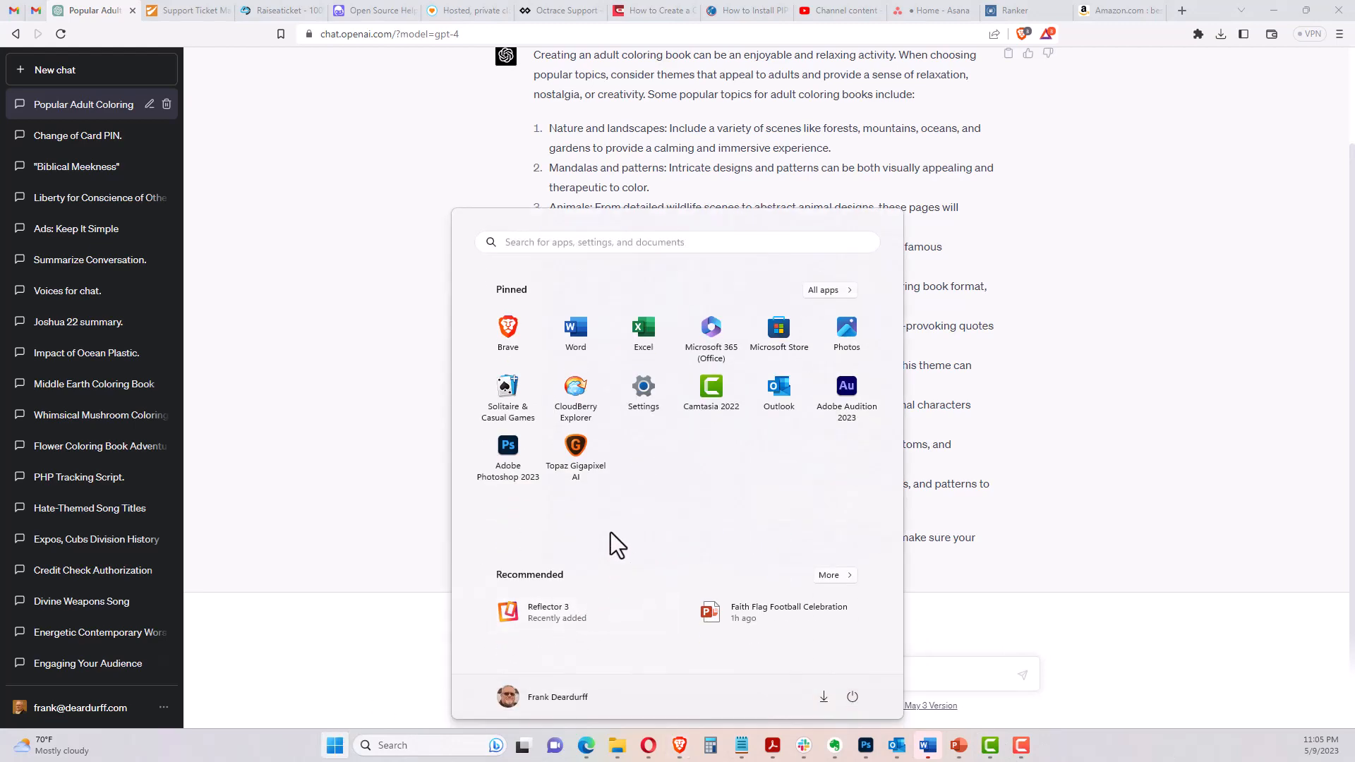
pyautogui.click(823, 290)
pyautogui.scroll(-6, 613, 529)
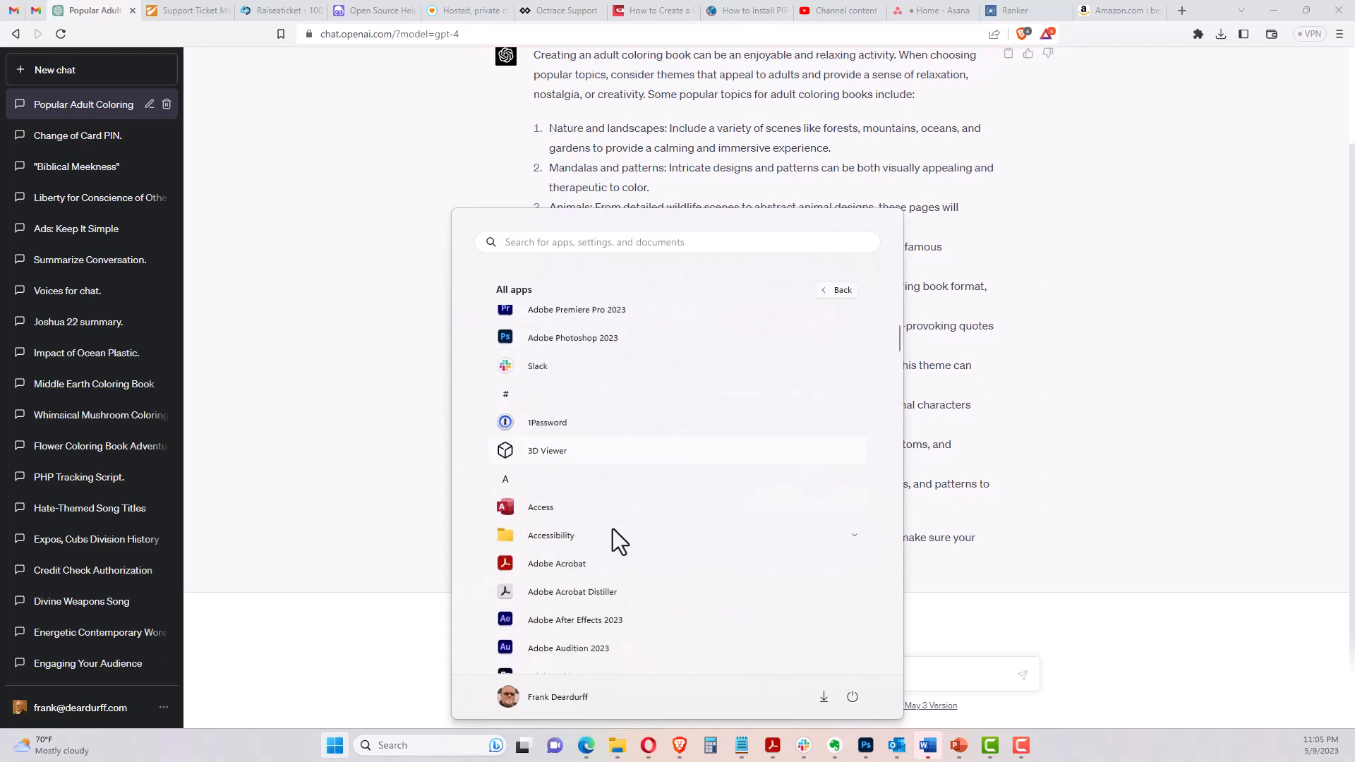
pyautogui.scroll(-6, 613, 528)
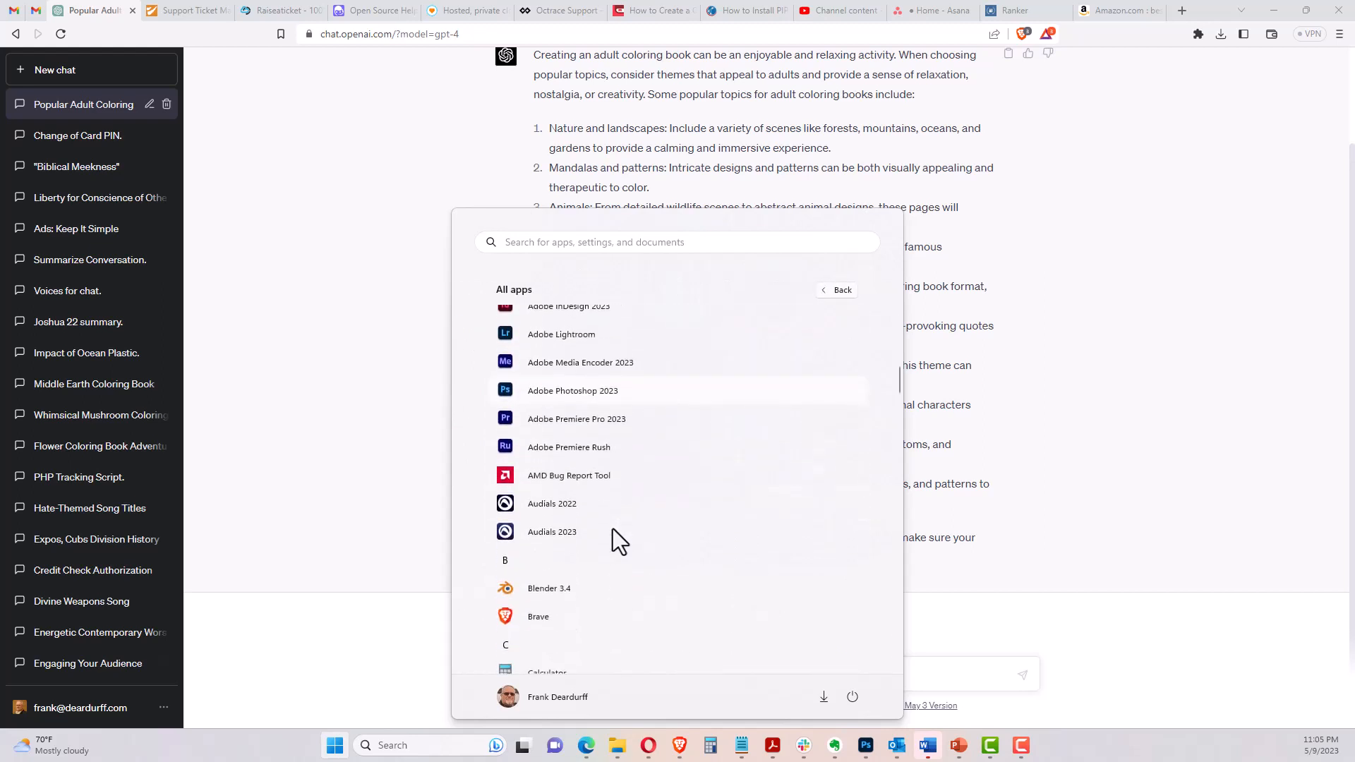
pyautogui.scroll(-2, 611, 528)
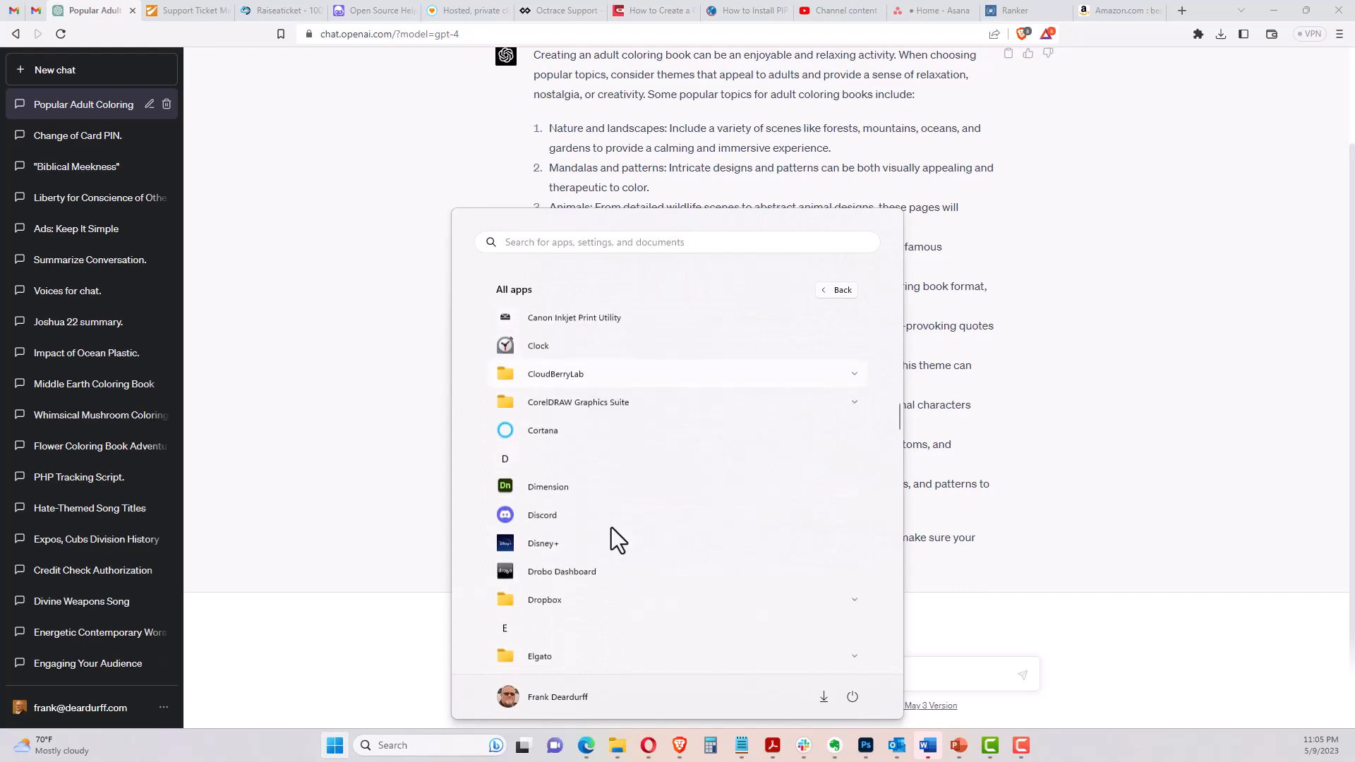
pyautogui.click(572, 512)
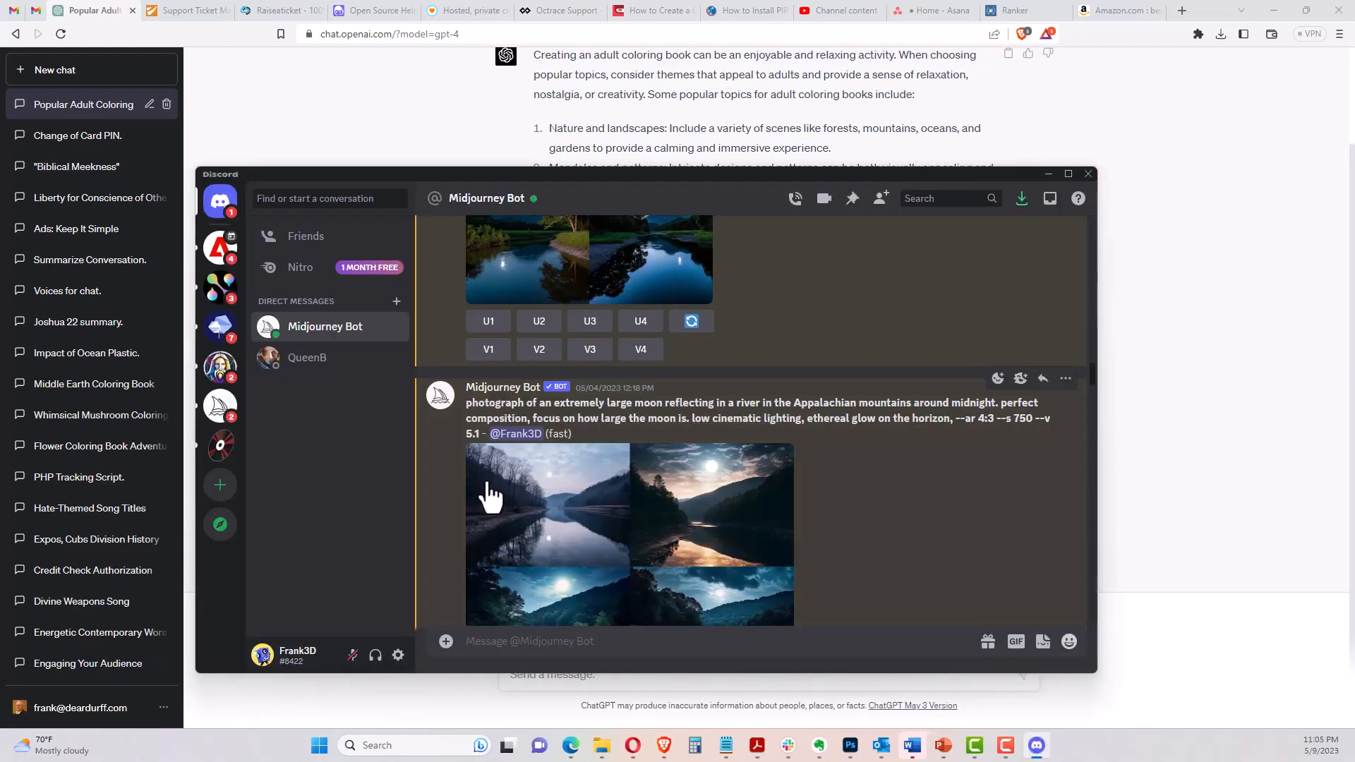
# Find the earlier Jeep coloring page in the Midjourney Bot chat and copy its prompt from "coloring book page" through "--s 700"
pyautogui.scroll(-15, 946, 496)
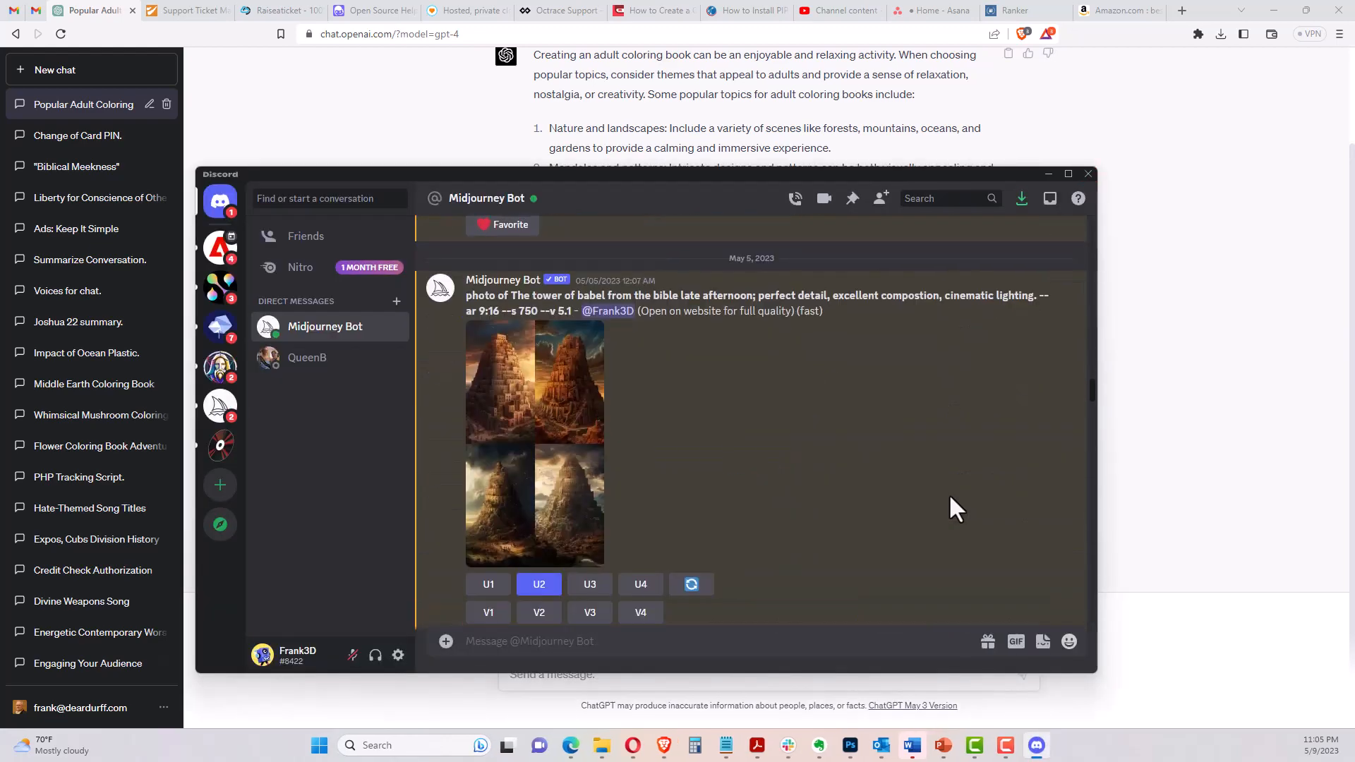
pyautogui.scroll(-10, 951, 492)
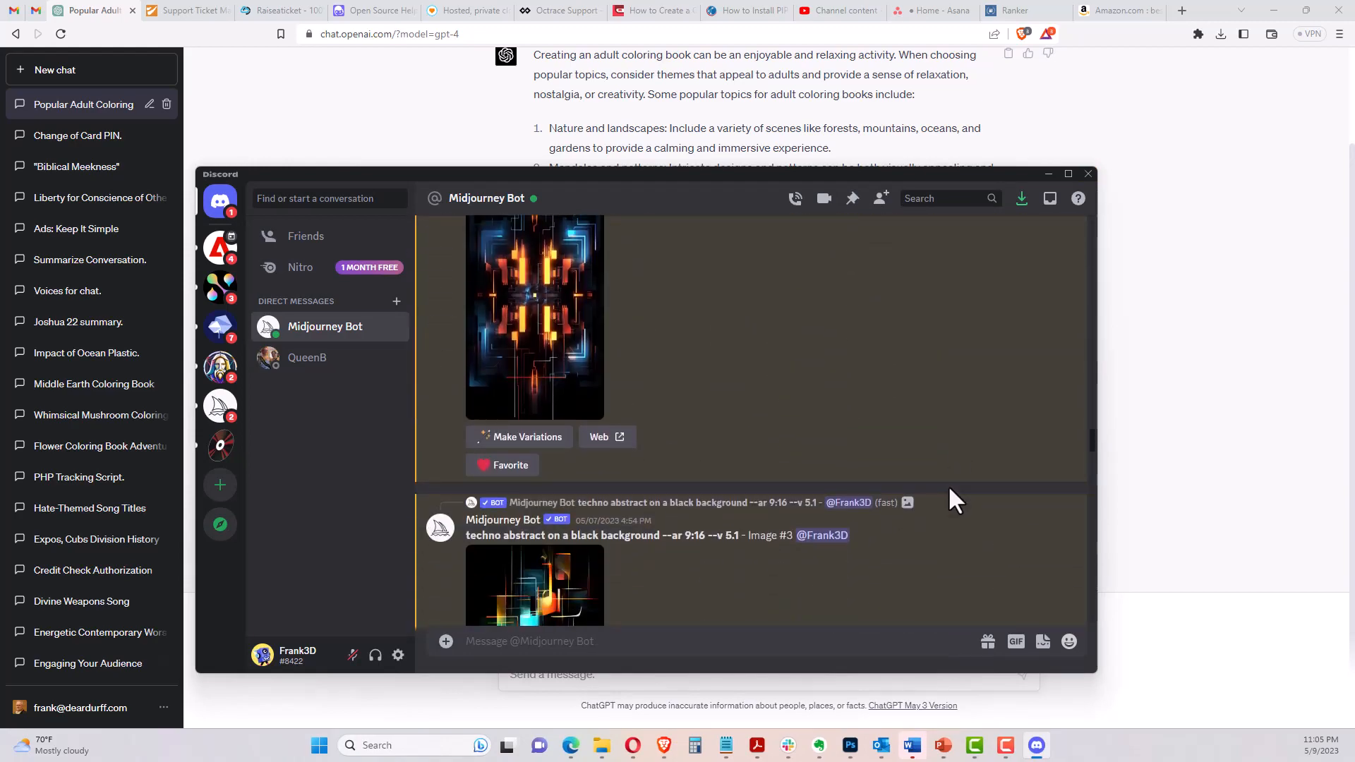
pyautogui.scroll(6, 945, 481)
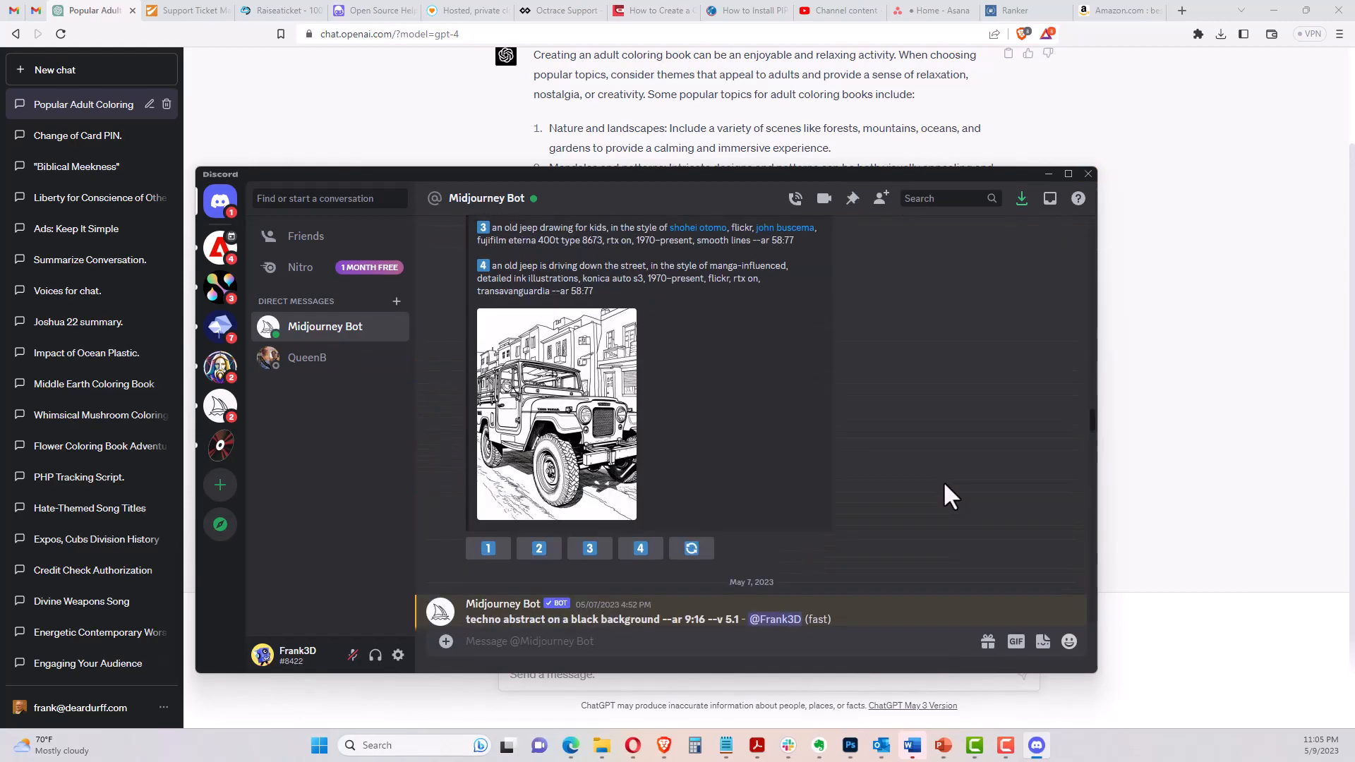
pyautogui.scroll(8, 731, 503)
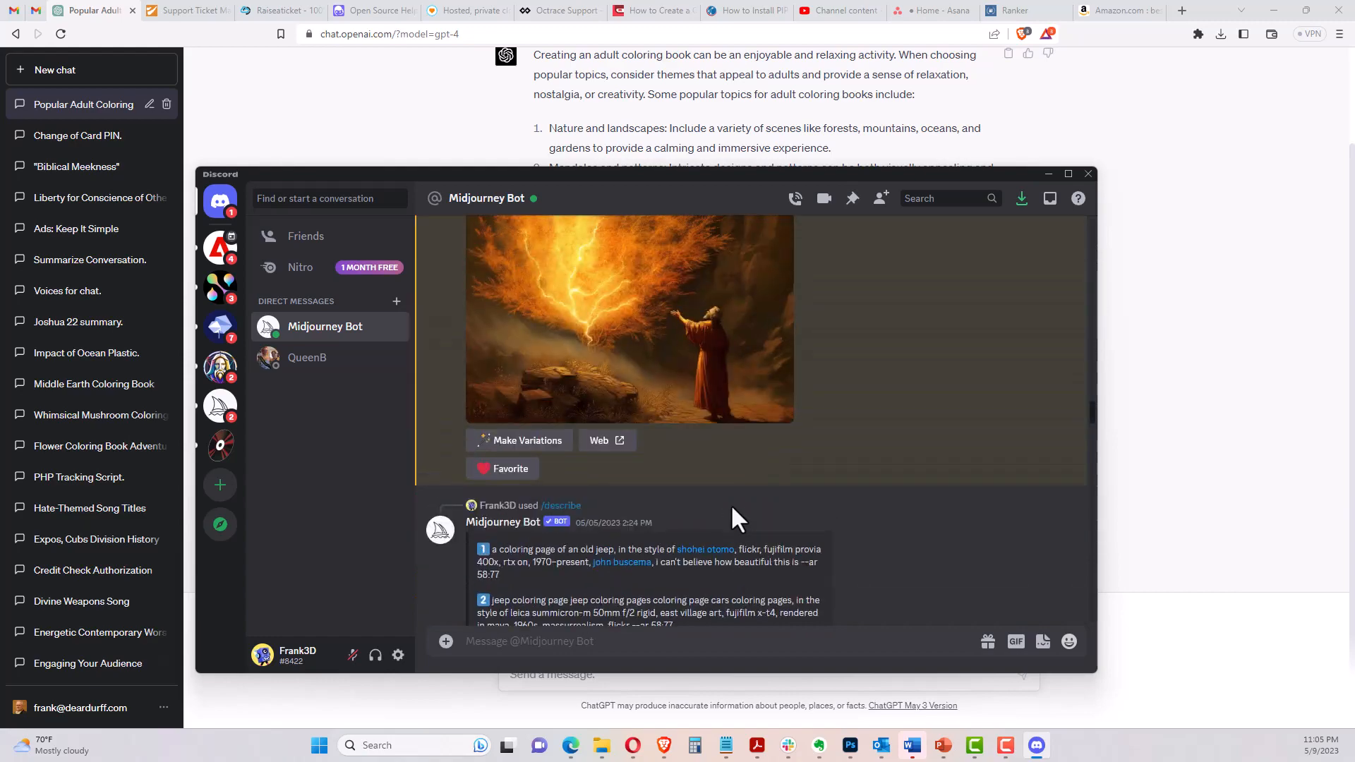
pyautogui.scroll(10, 792, 519)
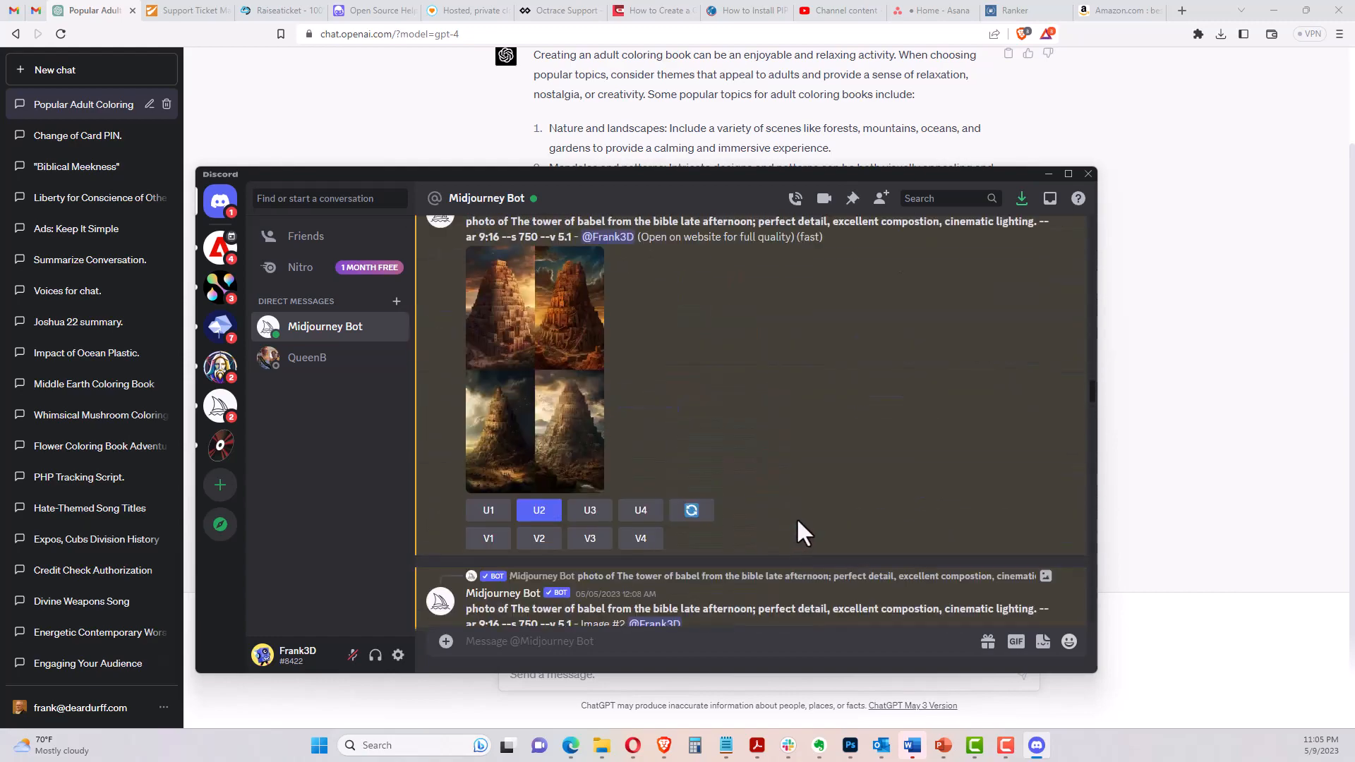
pyautogui.moveTo(1091, 388); pyautogui.dragTo(1068, 246)
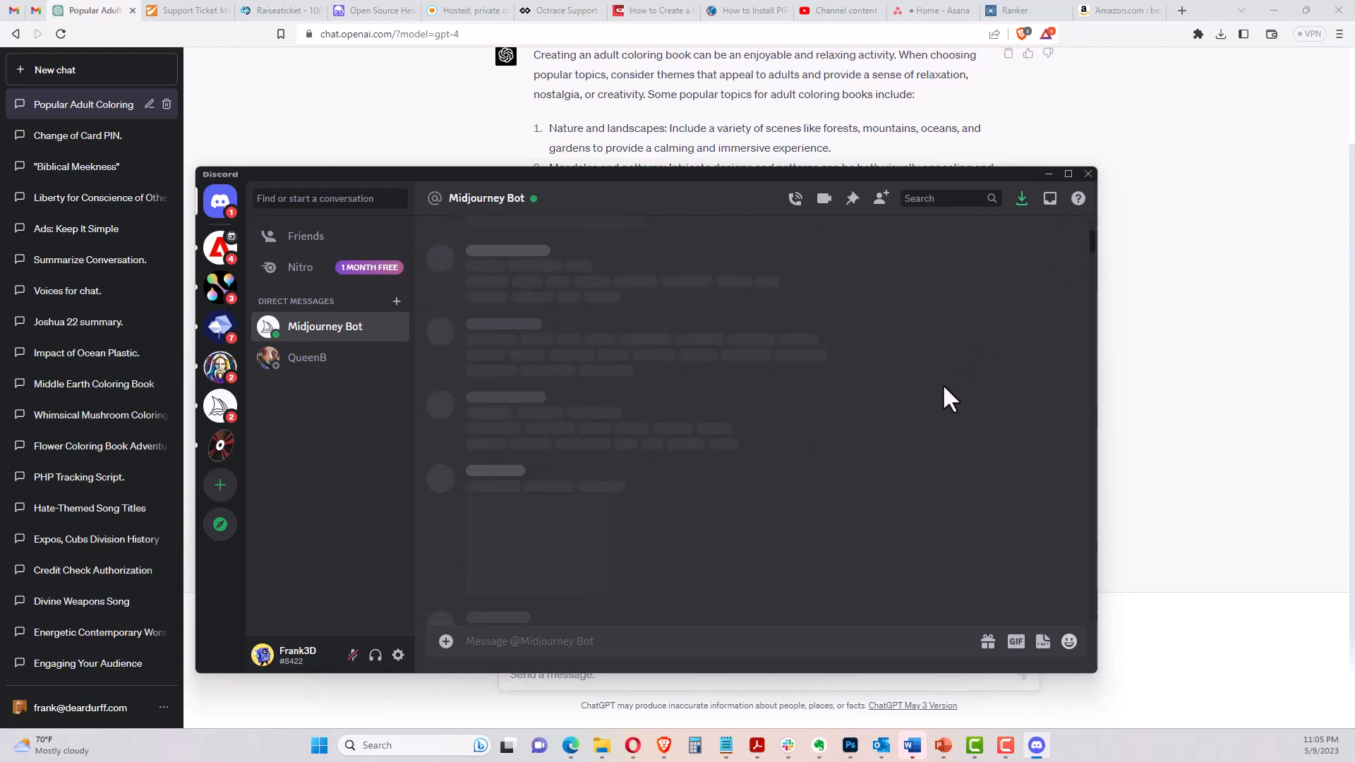
pyautogui.scroll(15, 943, 423)
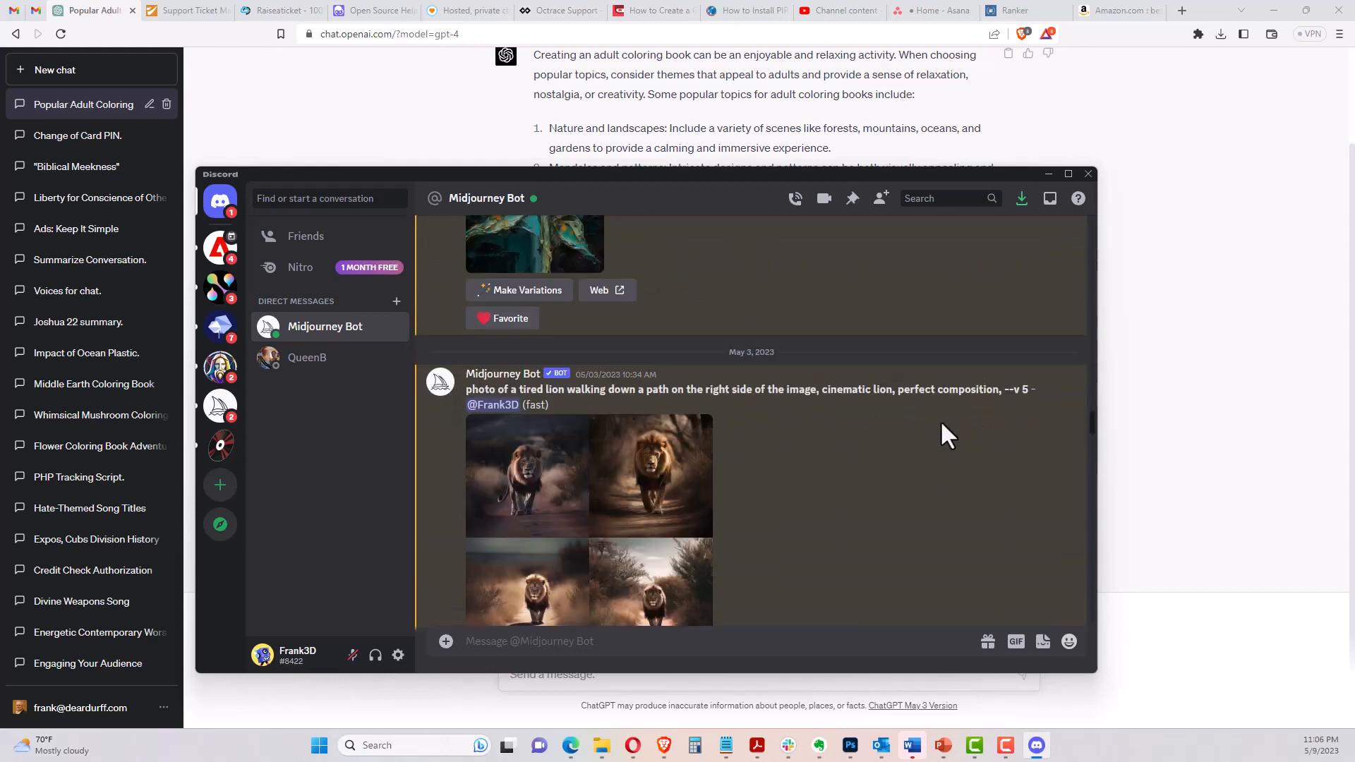
pyautogui.scroll(10, 940, 421)
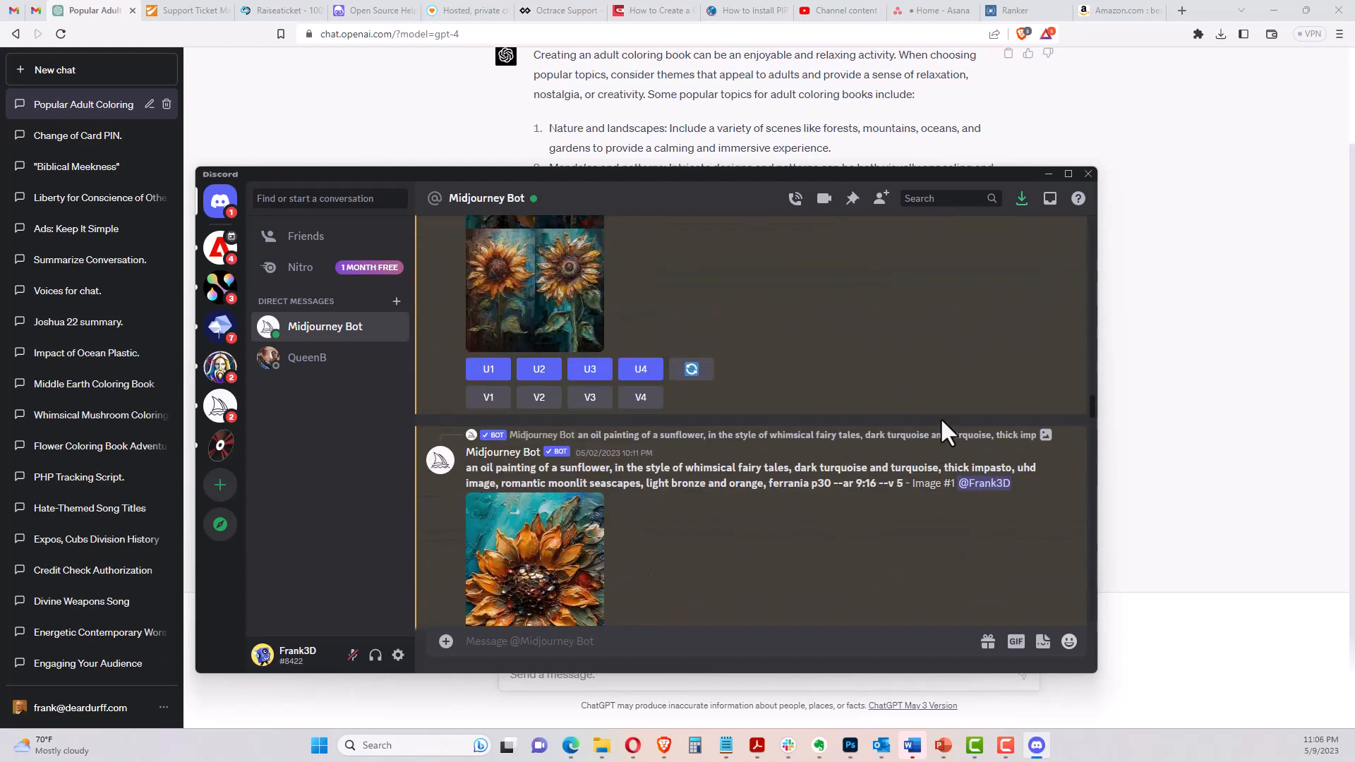
pyautogui.moveTo(1091, 407); pyautogui.dragTo(1091, 285)
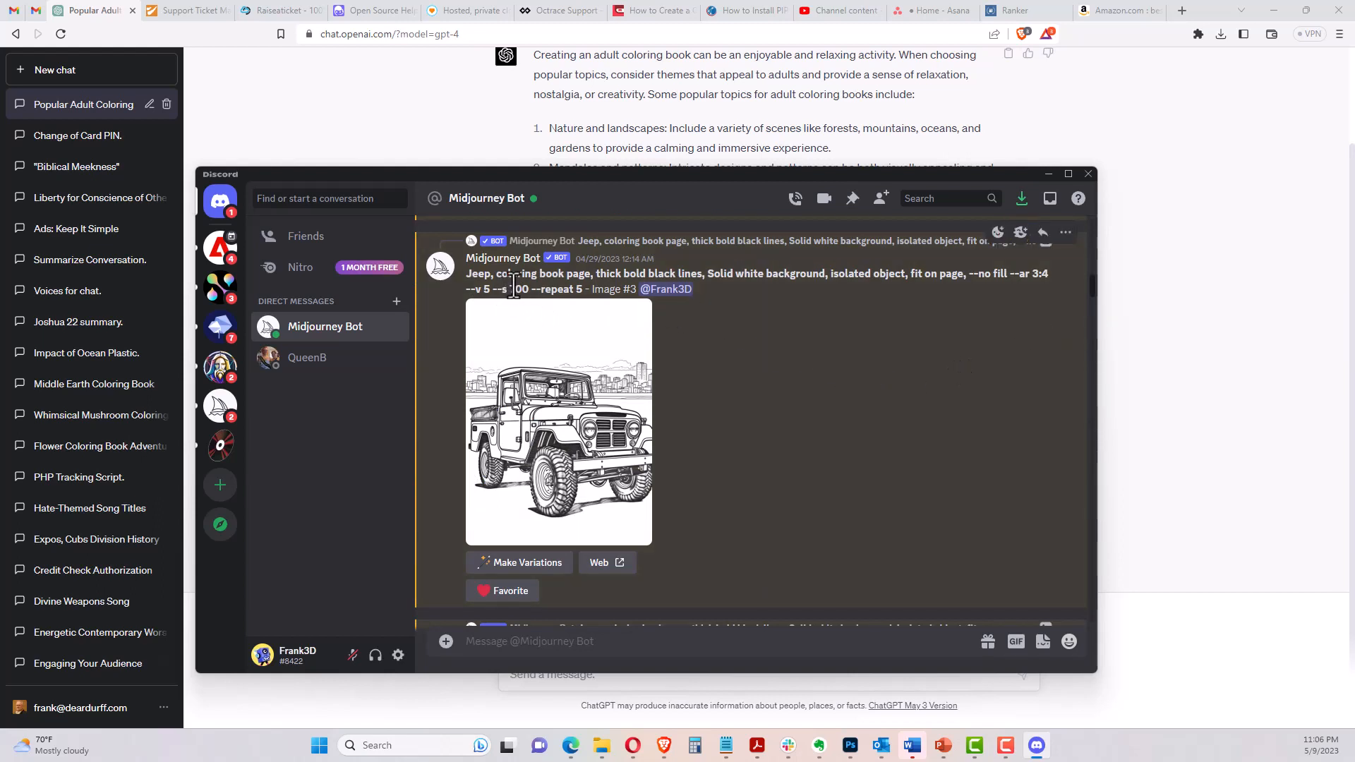
pyautogui.moveTo(497, 276); pyautogui.dragTo(530, 292)
pyautogui.hotkey('ctrl', 'c')
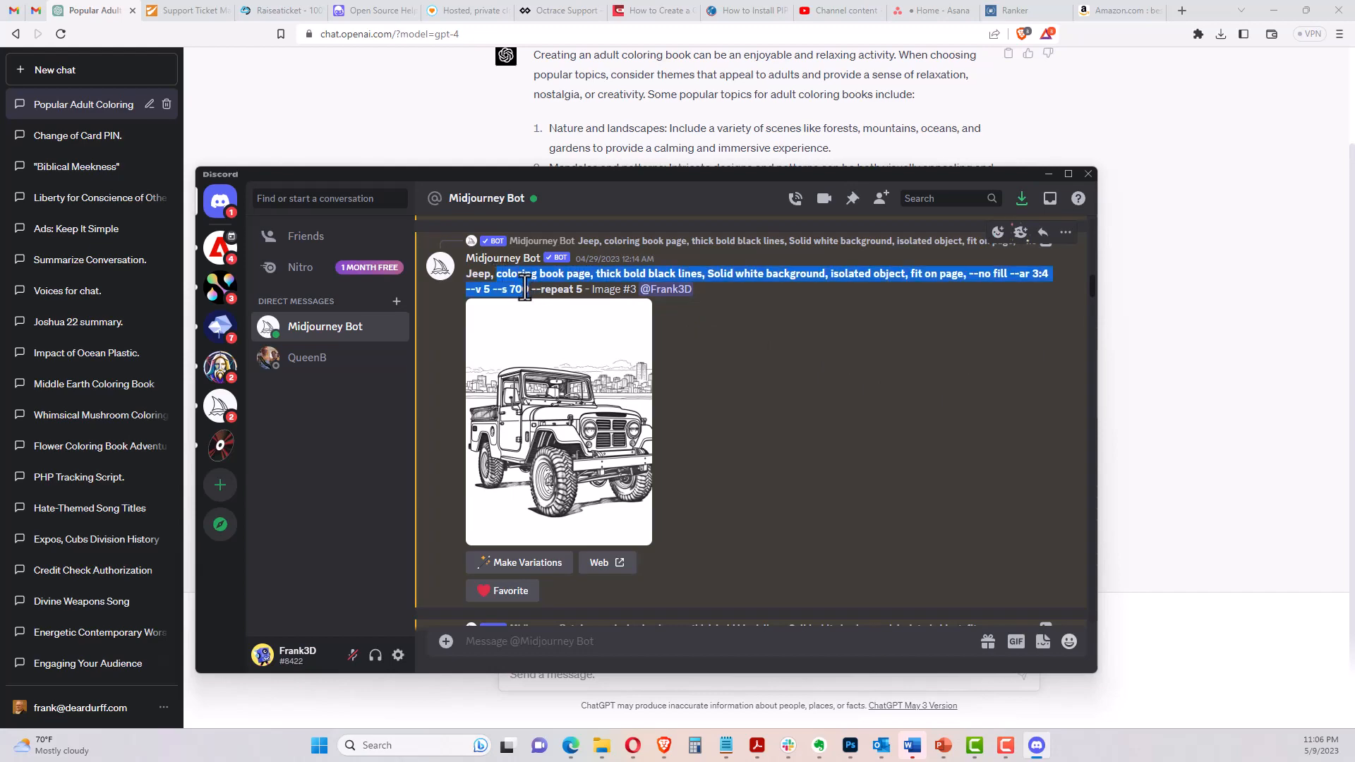
# Start an /imagine prompt with the copied coloring book page text and change "fit on page" to "fit on the page"
pyautogui.scroll(-3, 777, 467)
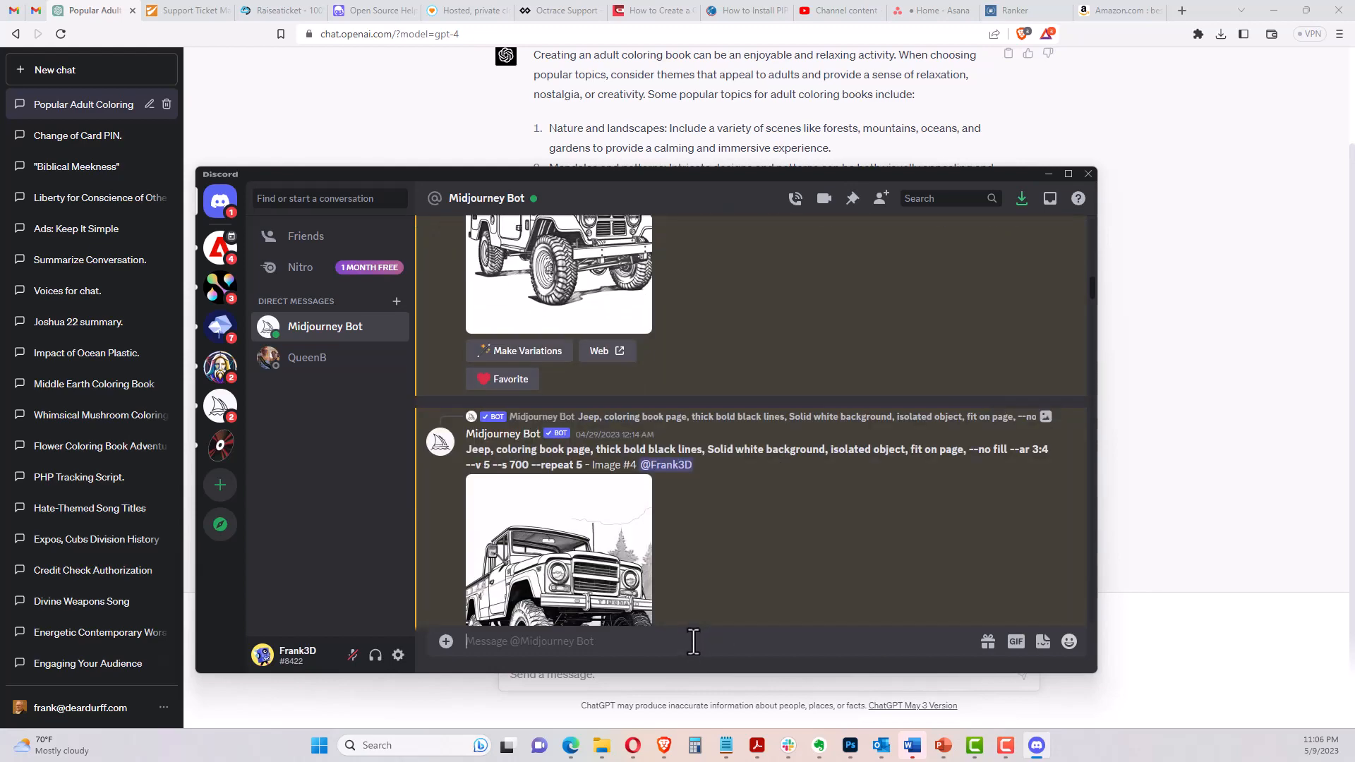
pyautogui.write('/imagine')
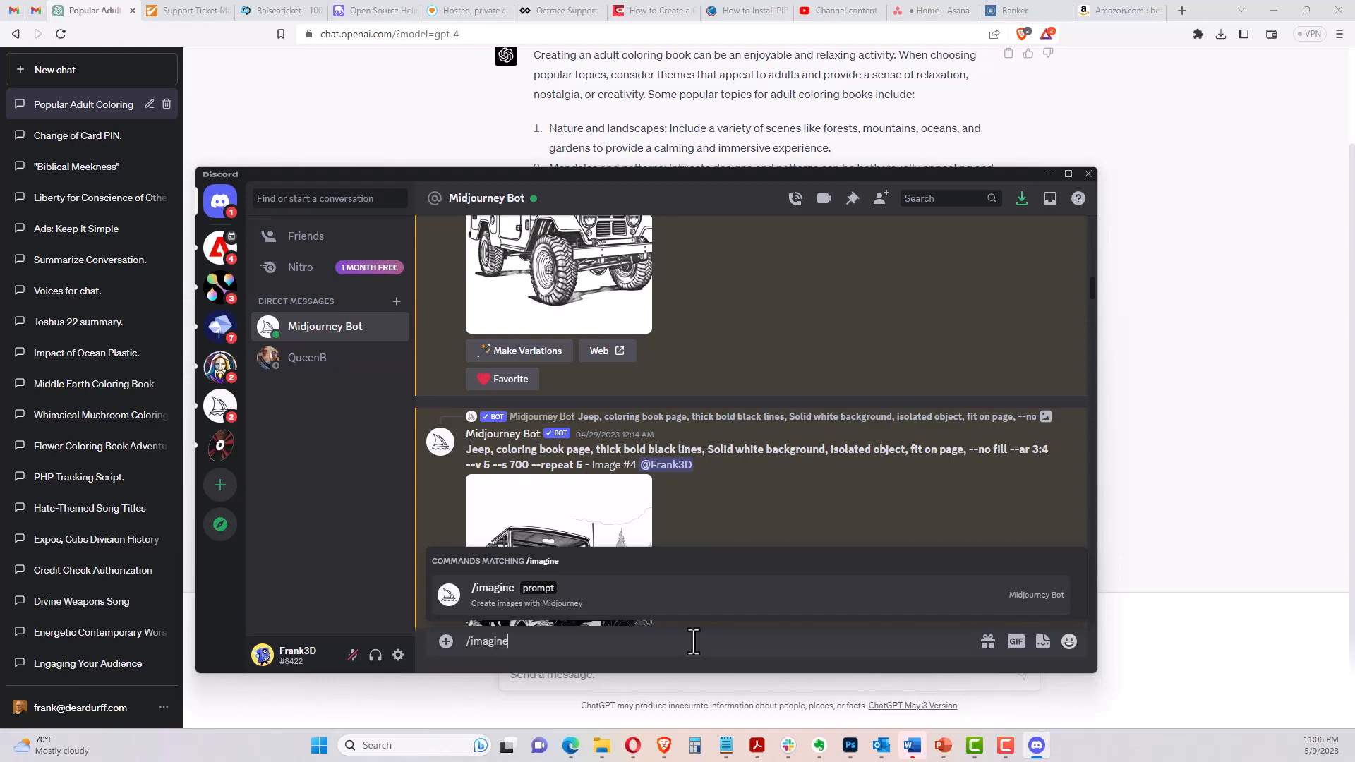
pyautogui.scroll(-10, 742, 522)
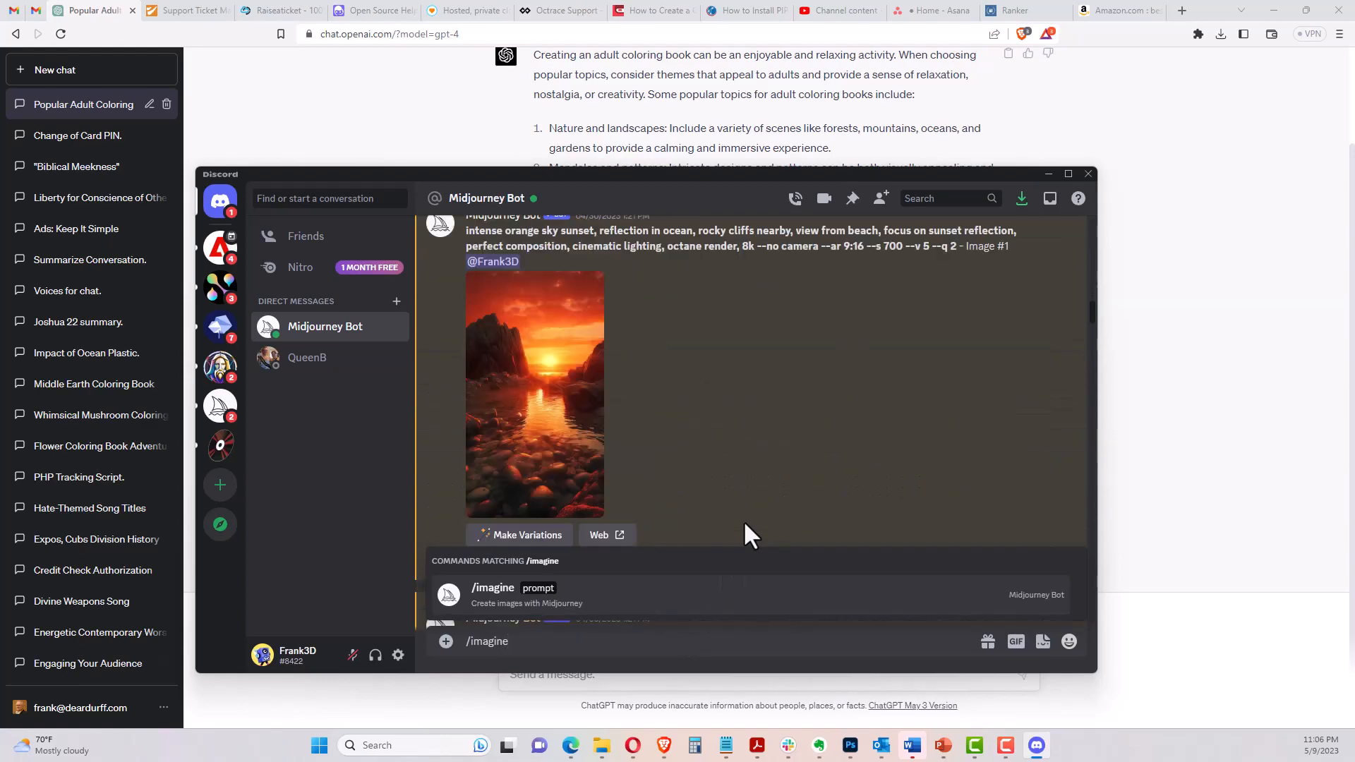
pyautogui.scroll(-15, 741, 526)
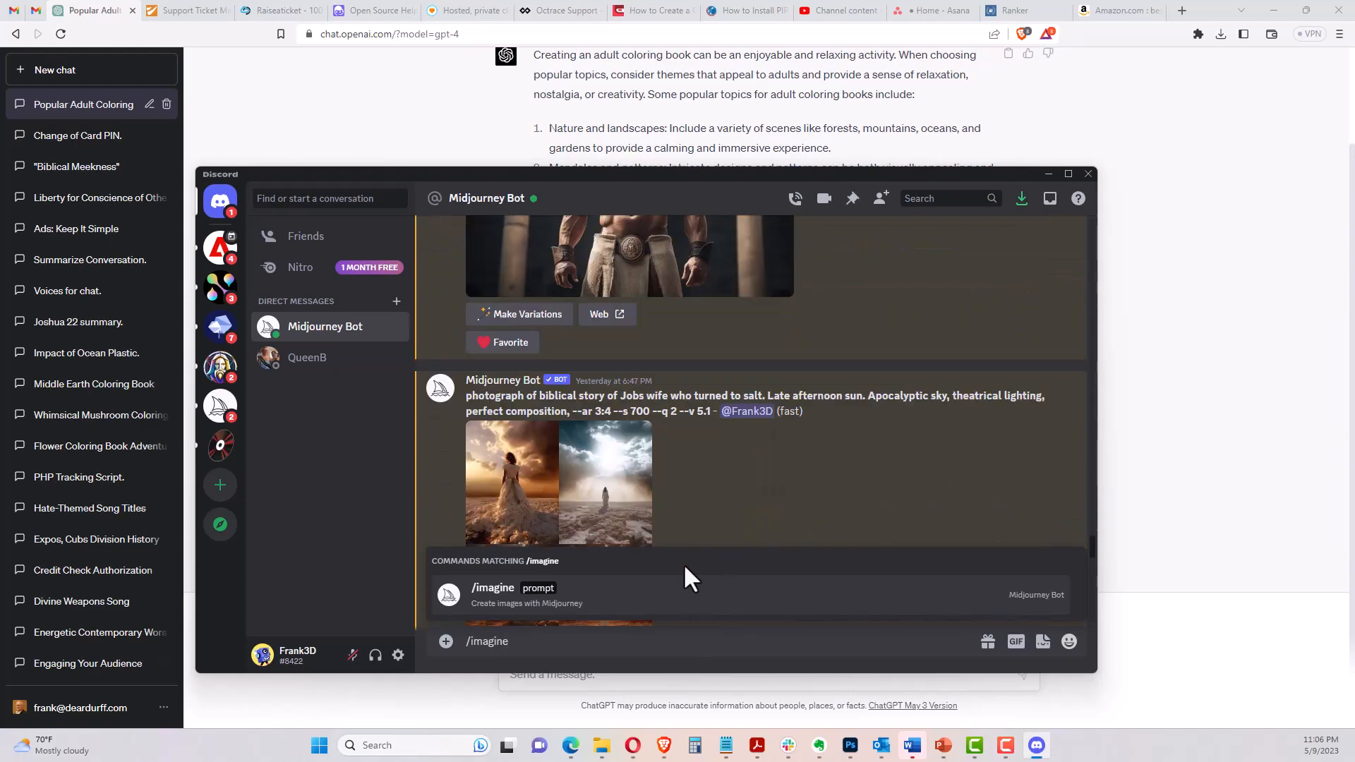
pyautogui.click(564, 588)
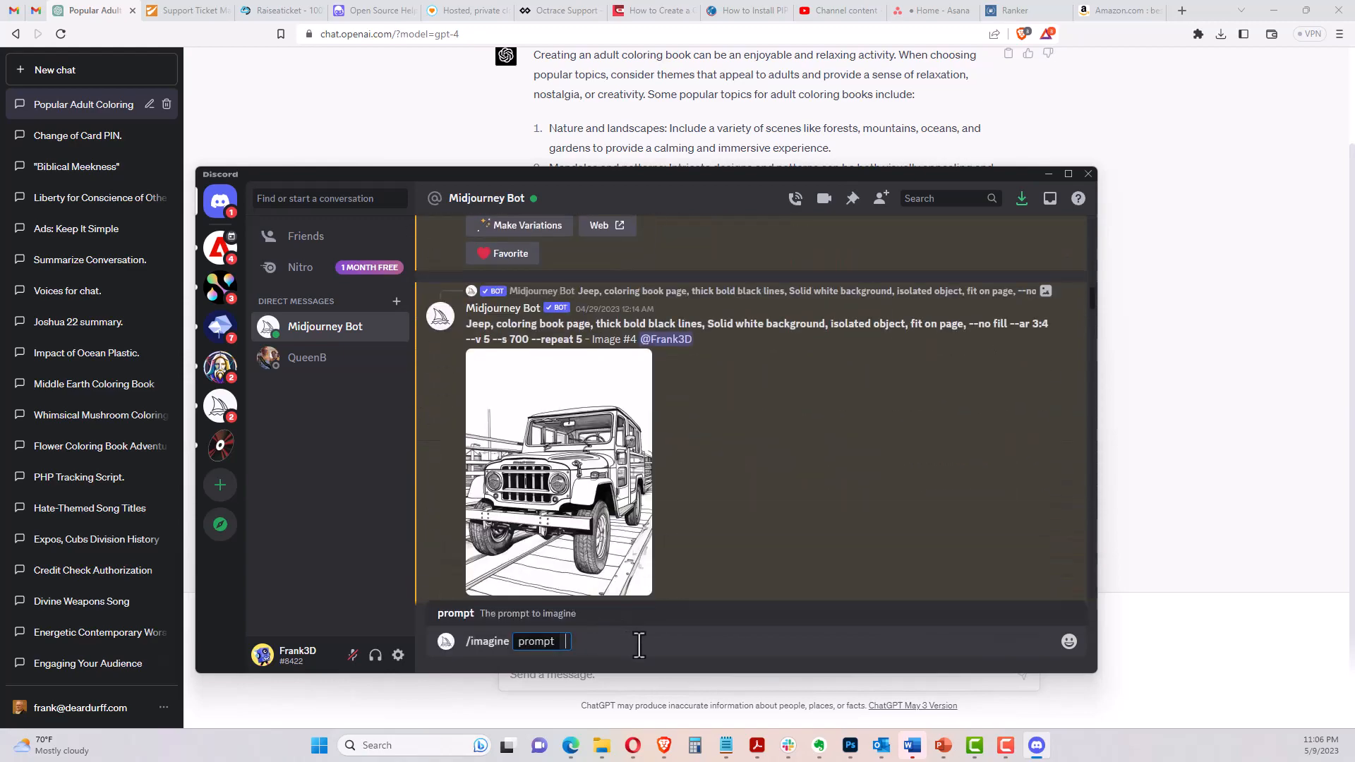
pyautogui.scroll(-5, 734, 477)
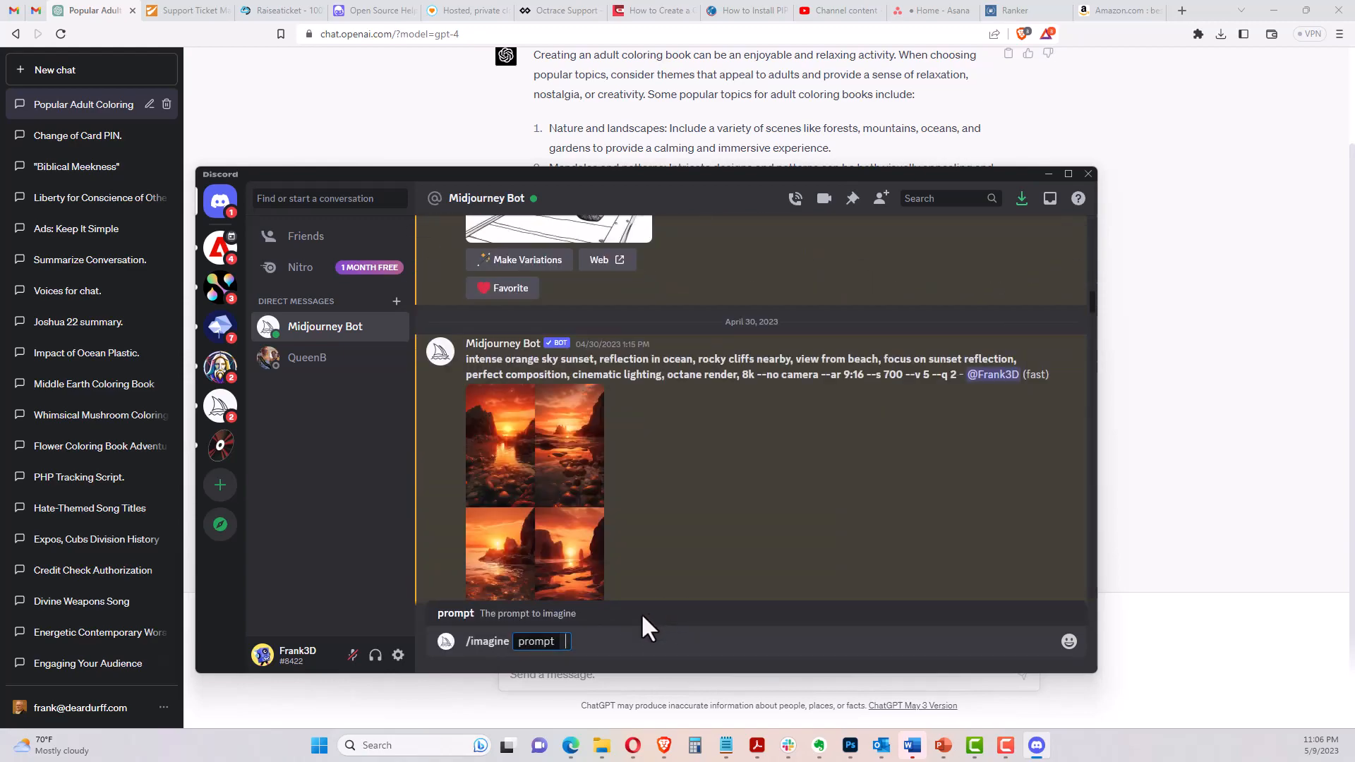
pyautogui.hotkey('ctrl', 'v')
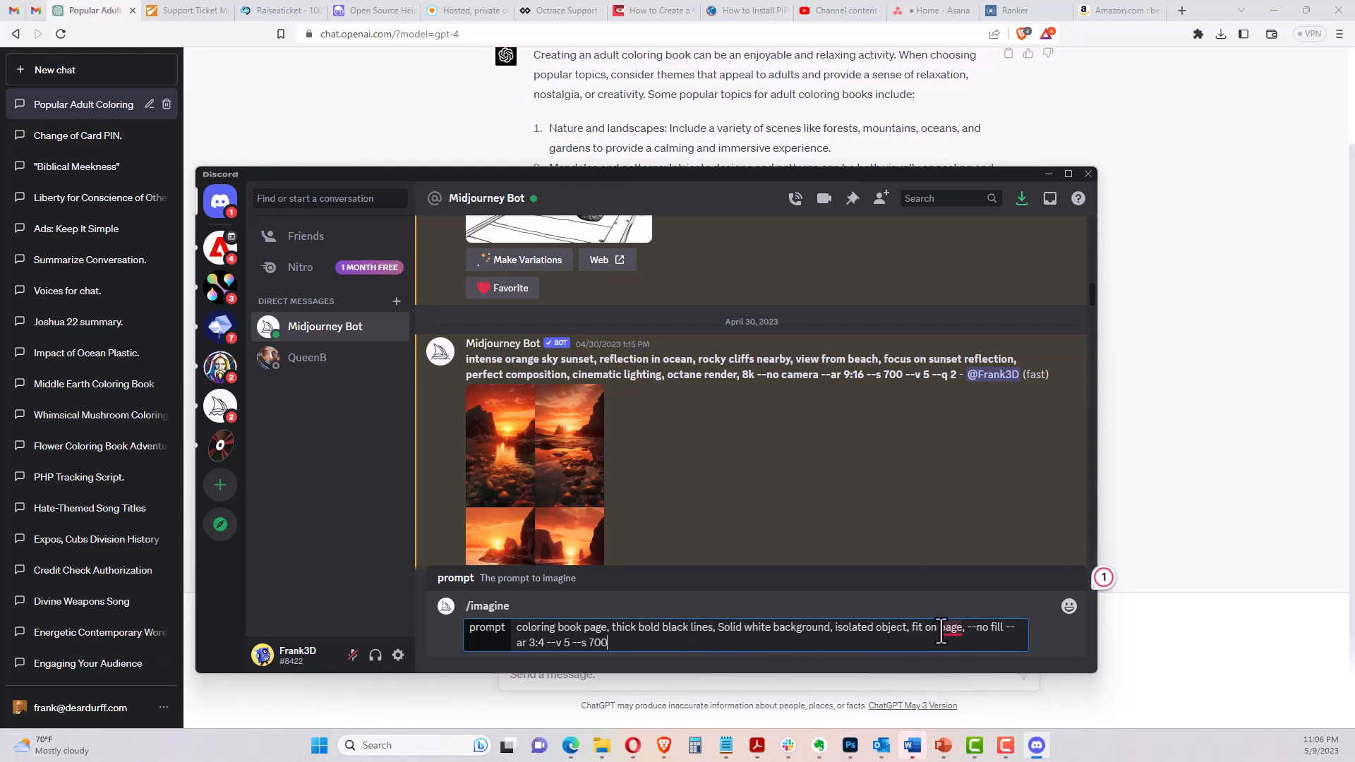
pyautogui.moveTo(941, 632)
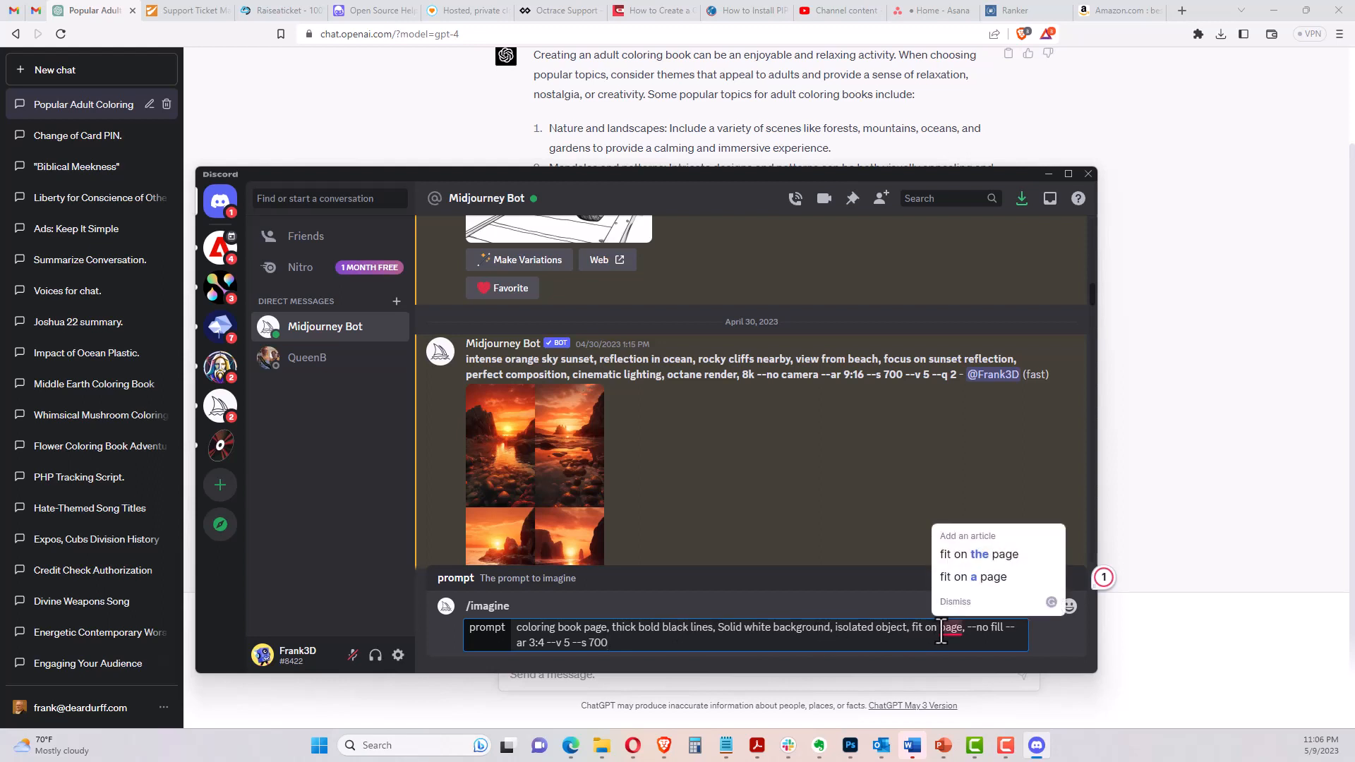
pyautogui.click(978, 555)
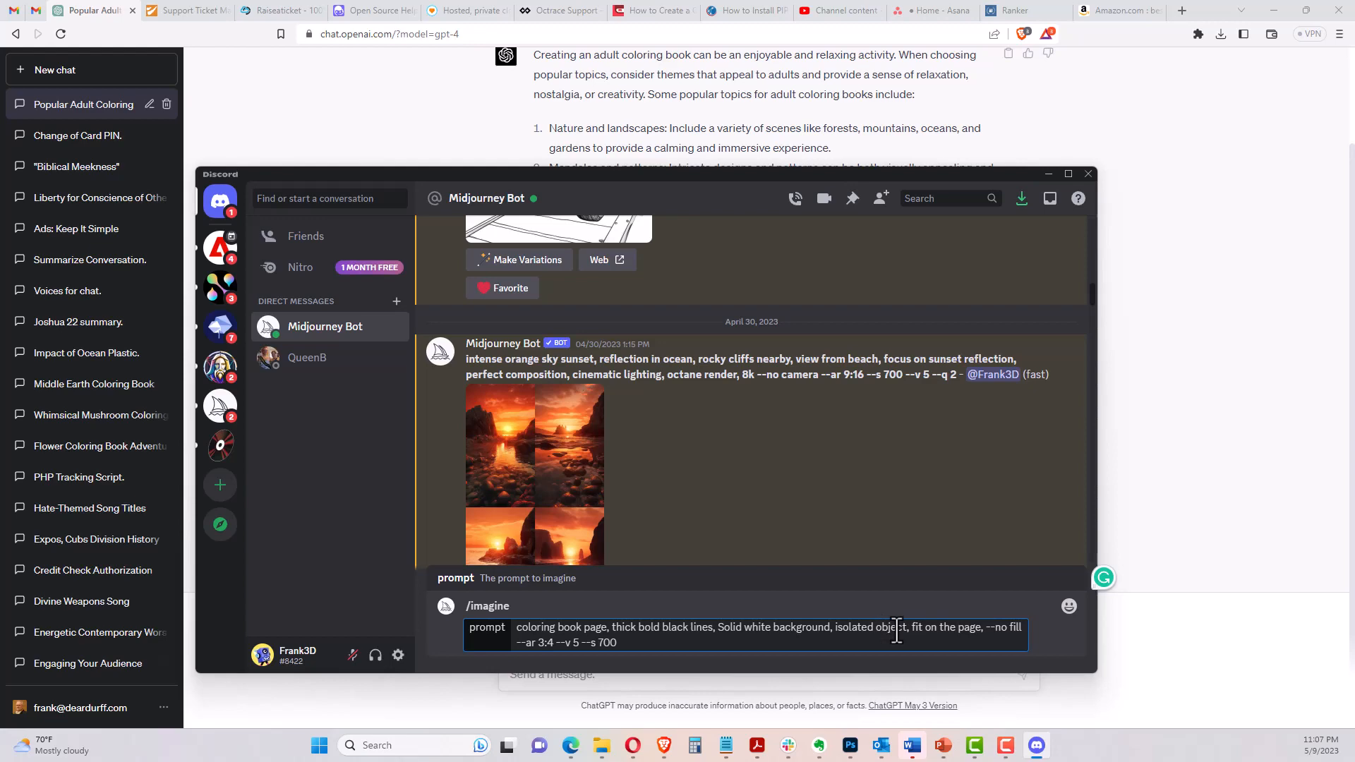
# Add "futuristic architecture" before "coloring book page" in the /imagine prompt and submit it to Midjourney
pyautogui.scroll(4, 872, 495)
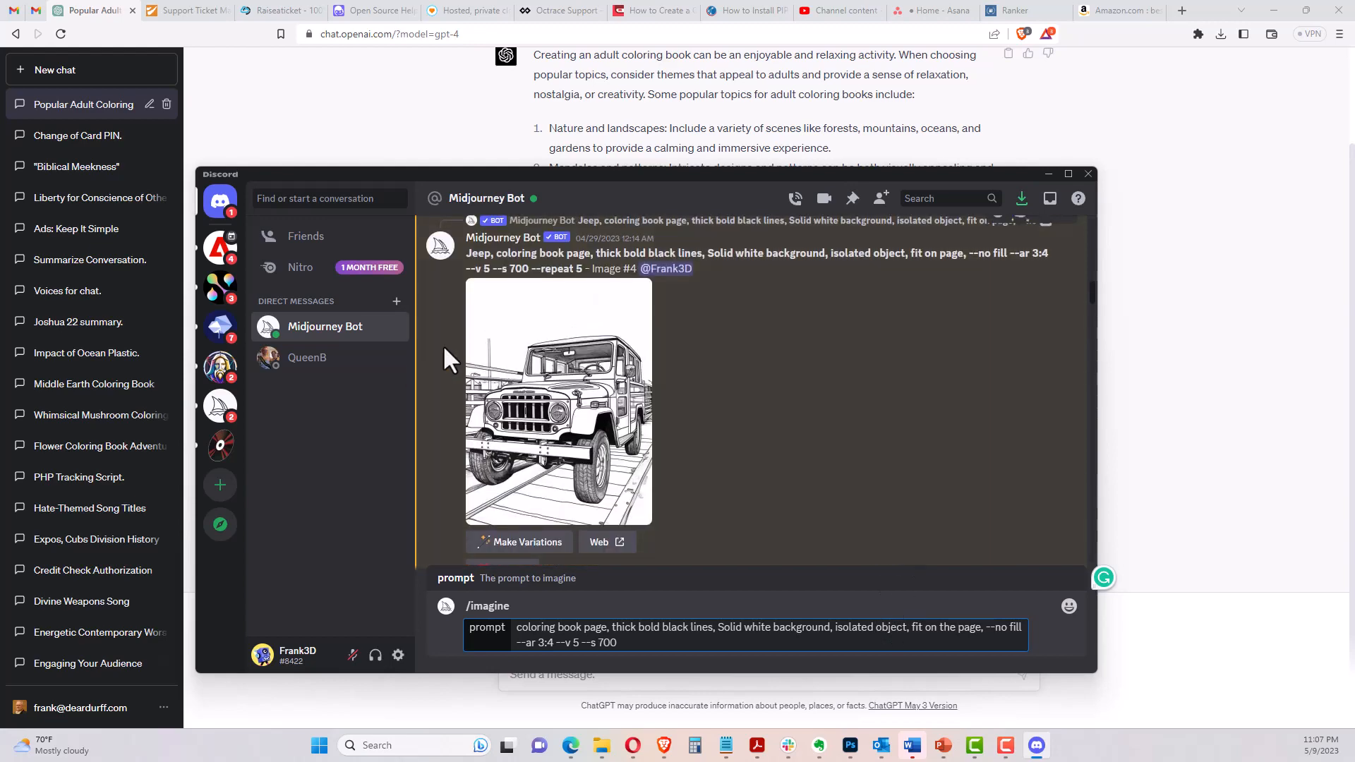
pyautogui.scroll(-8, 861, 441)
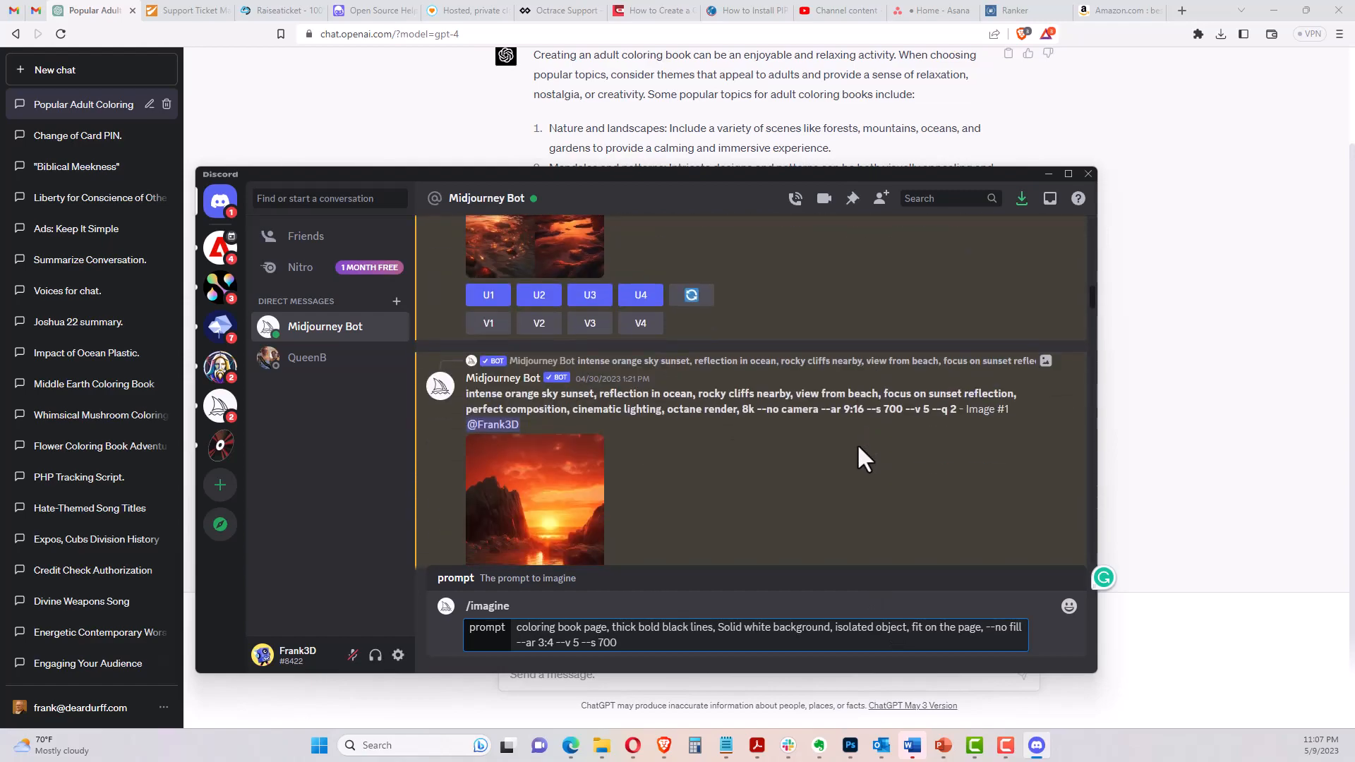
pyautogui.scroll(-10, 854, 448)
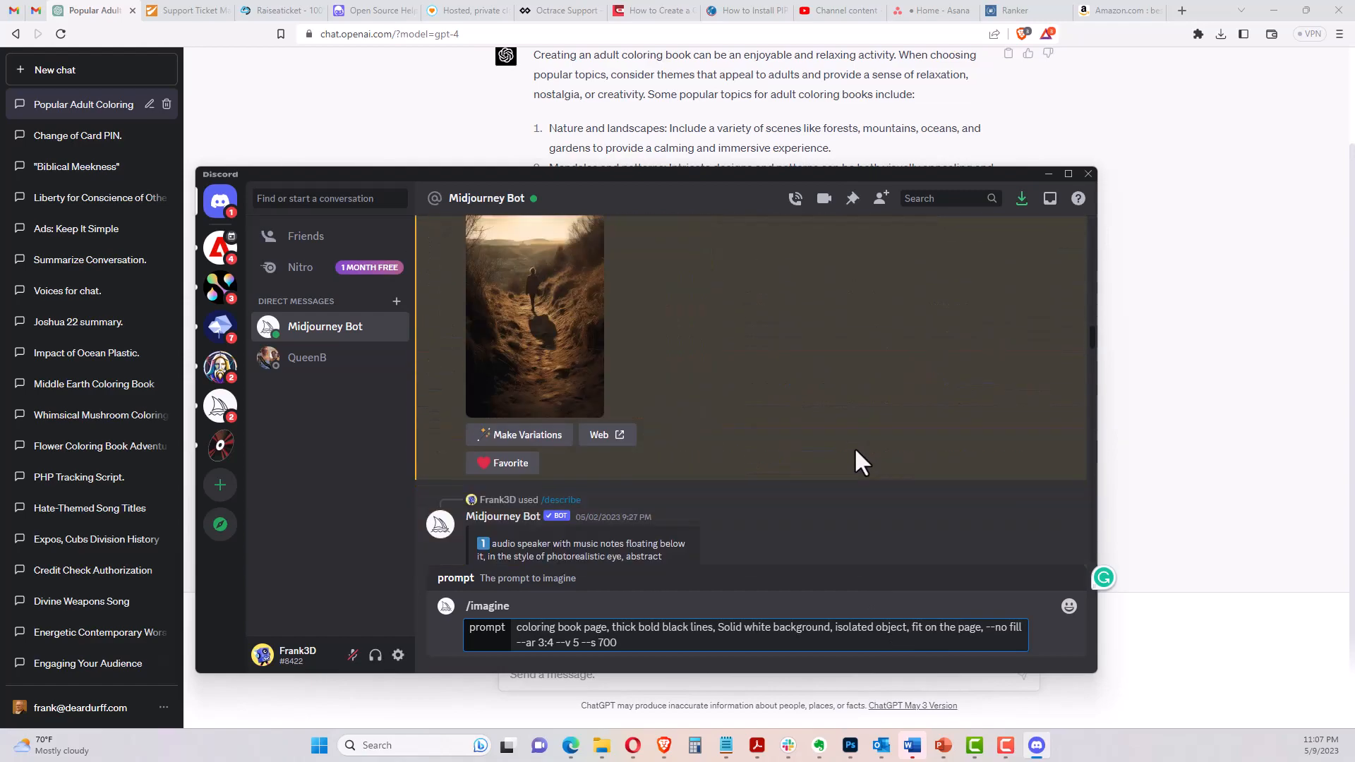
pyautogui.scroll(-12, 853, 446)
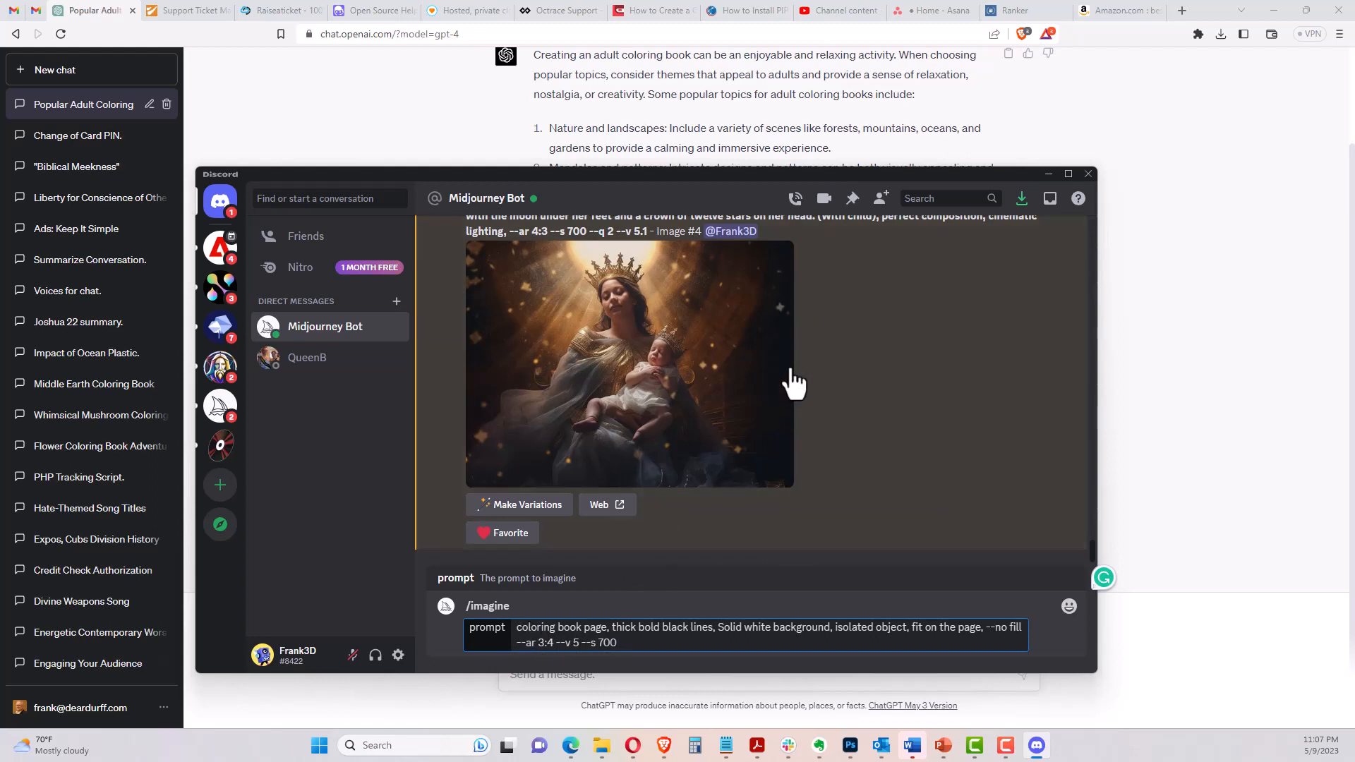
pyautogui.moveTo(792, 175); pyautogui.dragTo(823, 146)
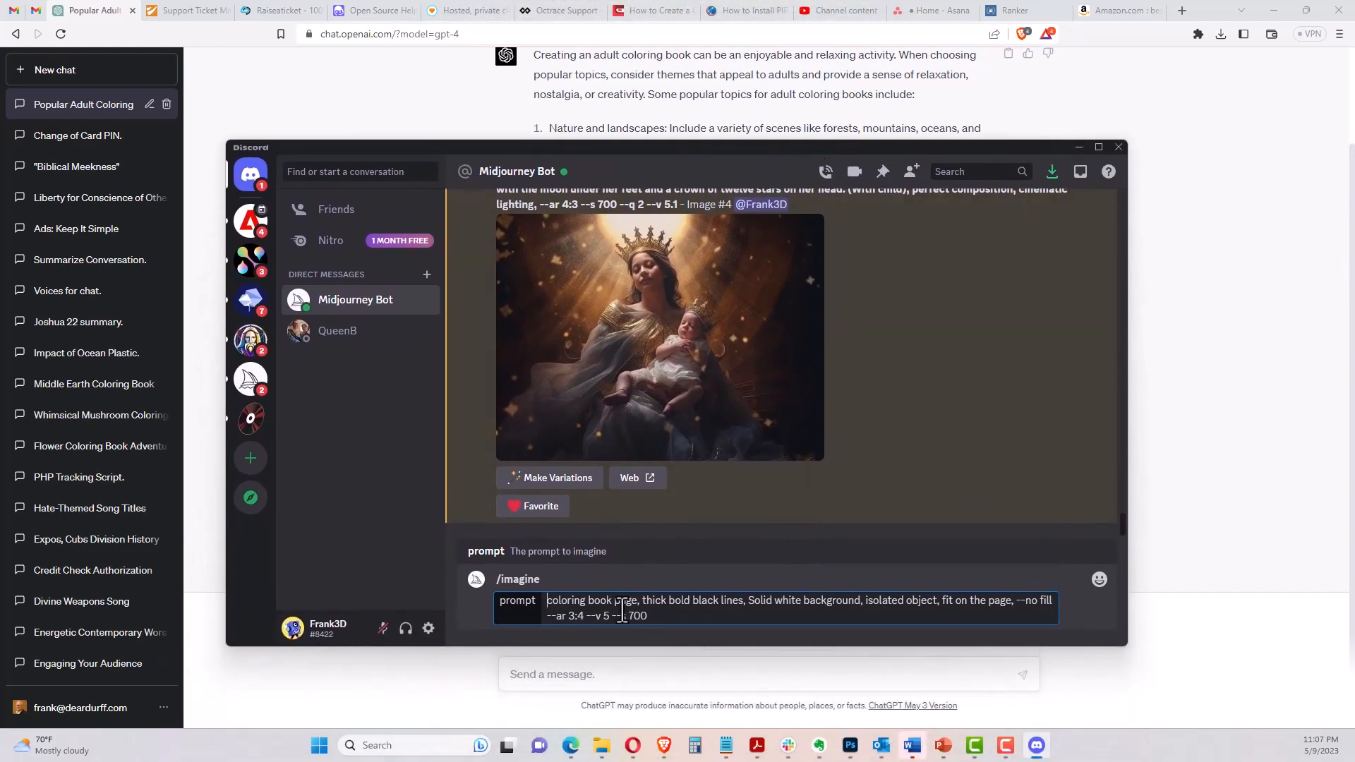
pyautogui.write('futuris')
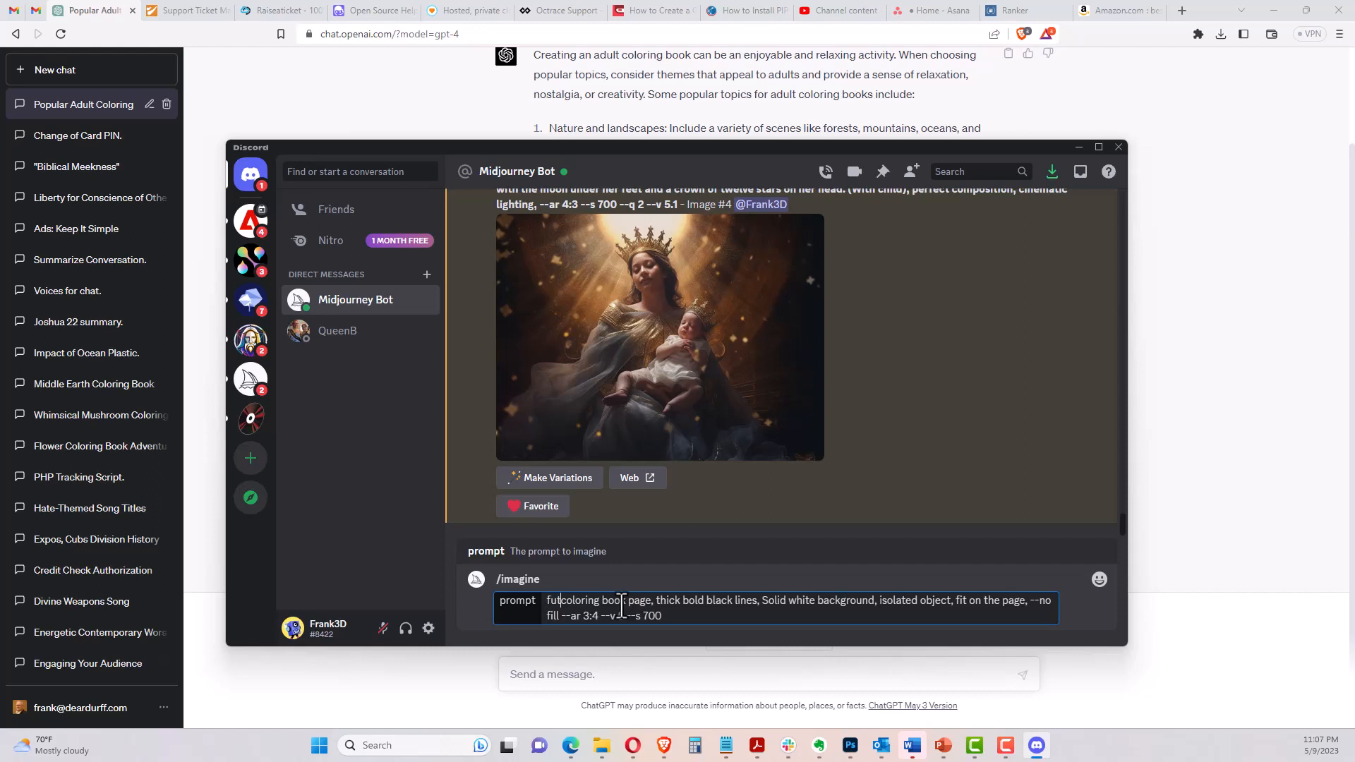
pyautogui.write('tic ')
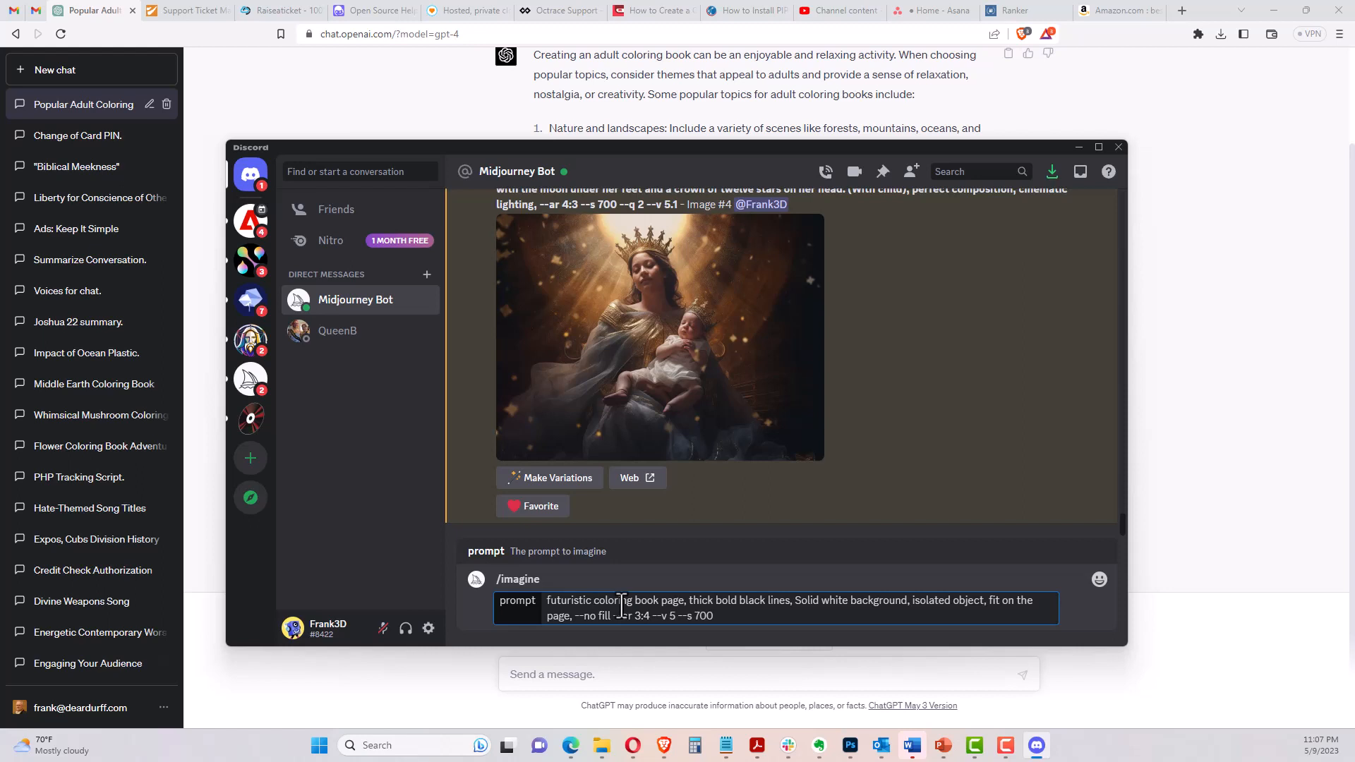
pyautogui.write('archi')
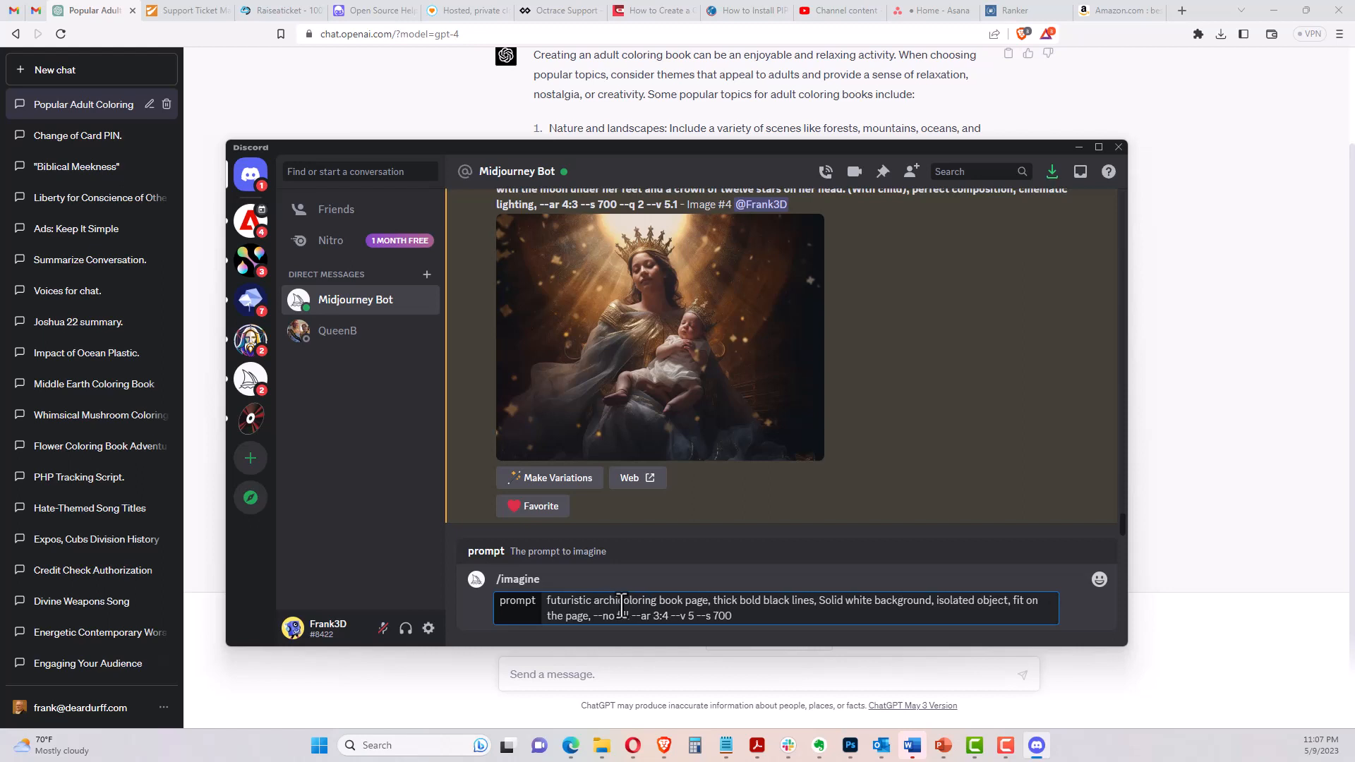
pyautogui.write('tecture')
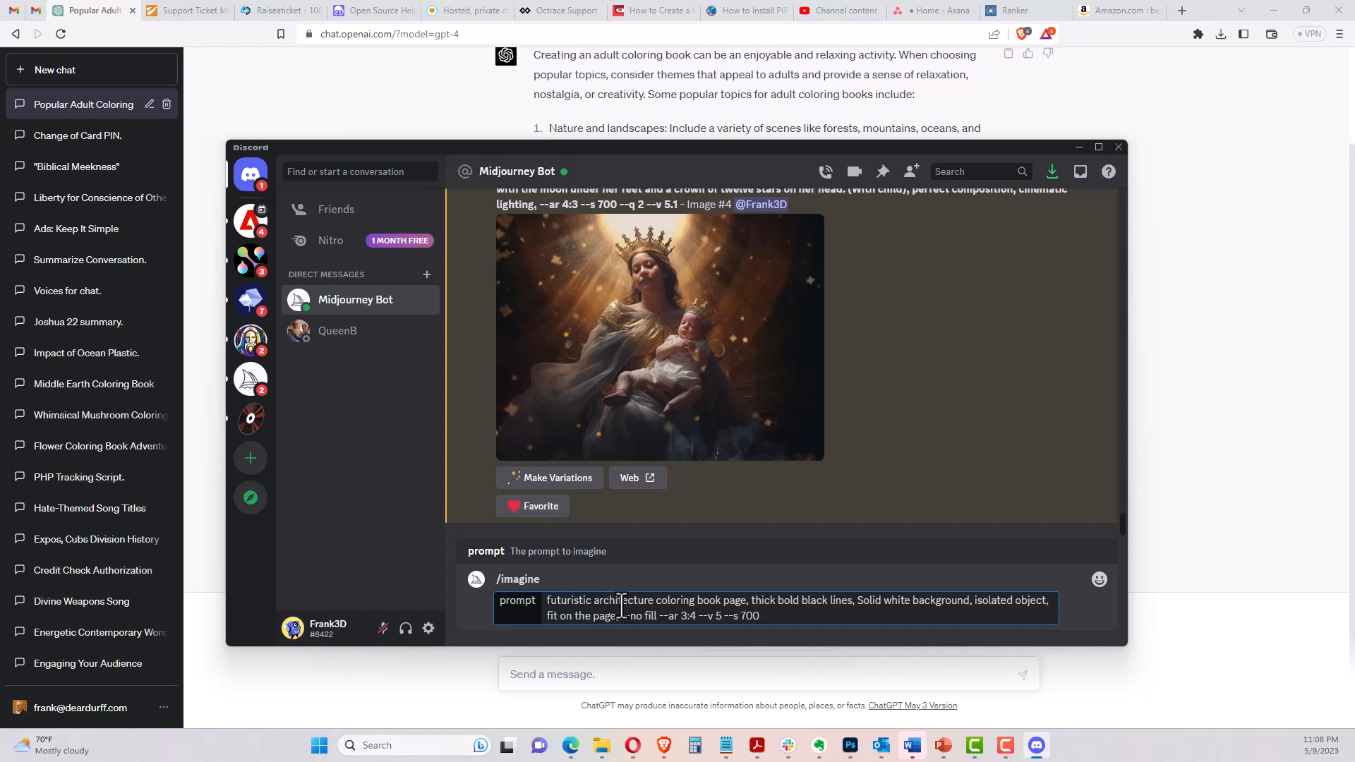
pyautogui.click(774, 619)
pyautogui.press('Return')
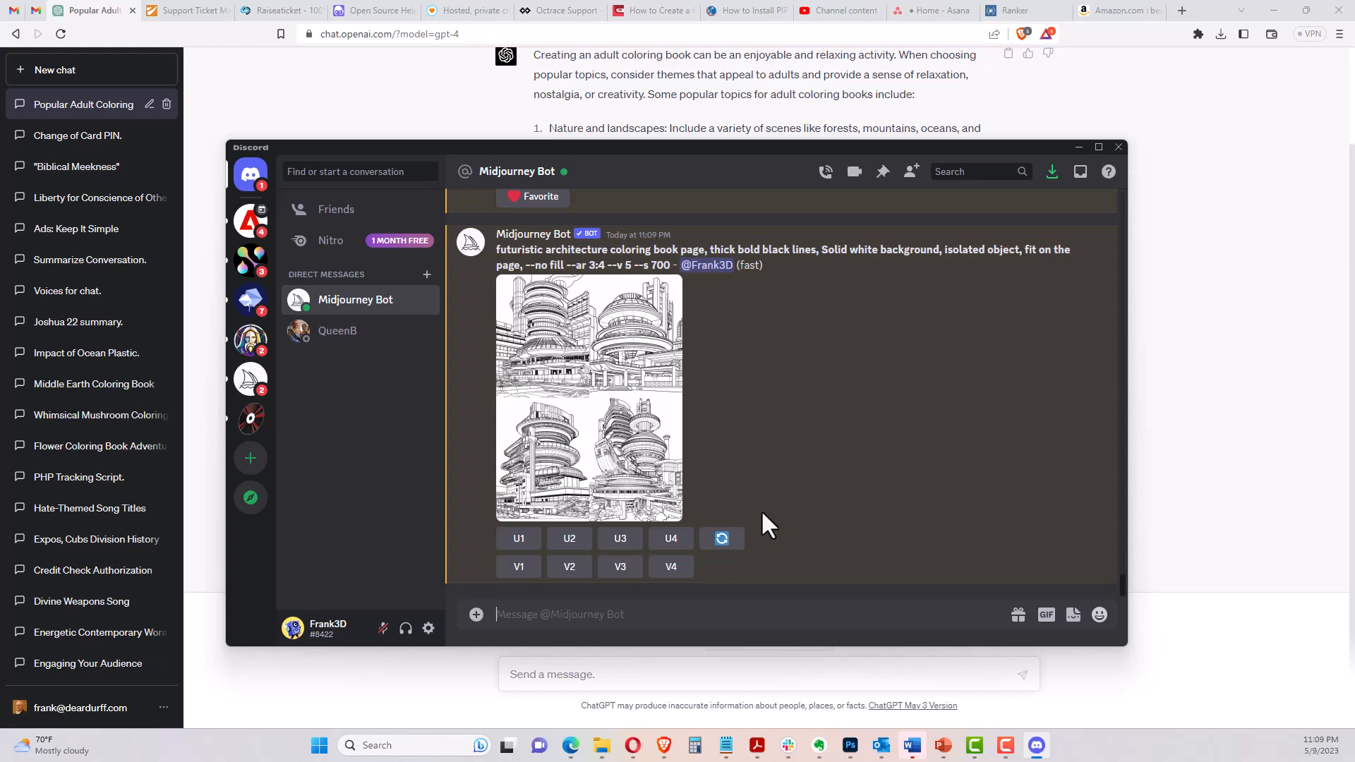
# Open the futuristic architecture image grid in the browser, examine the line work of the buildings enlarged, and return to the Midjourney chat
pyautogui.click(611, 432)
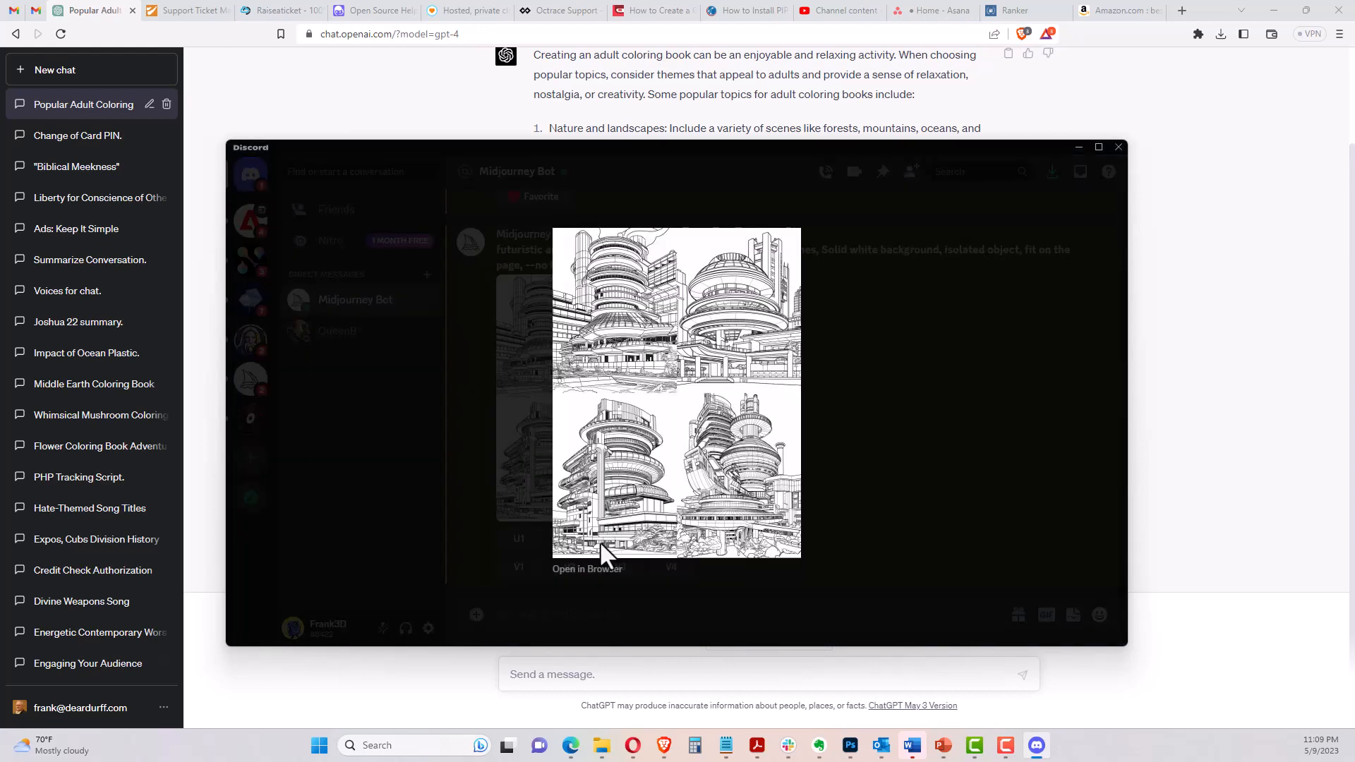
pyautogui.click(600, 570)
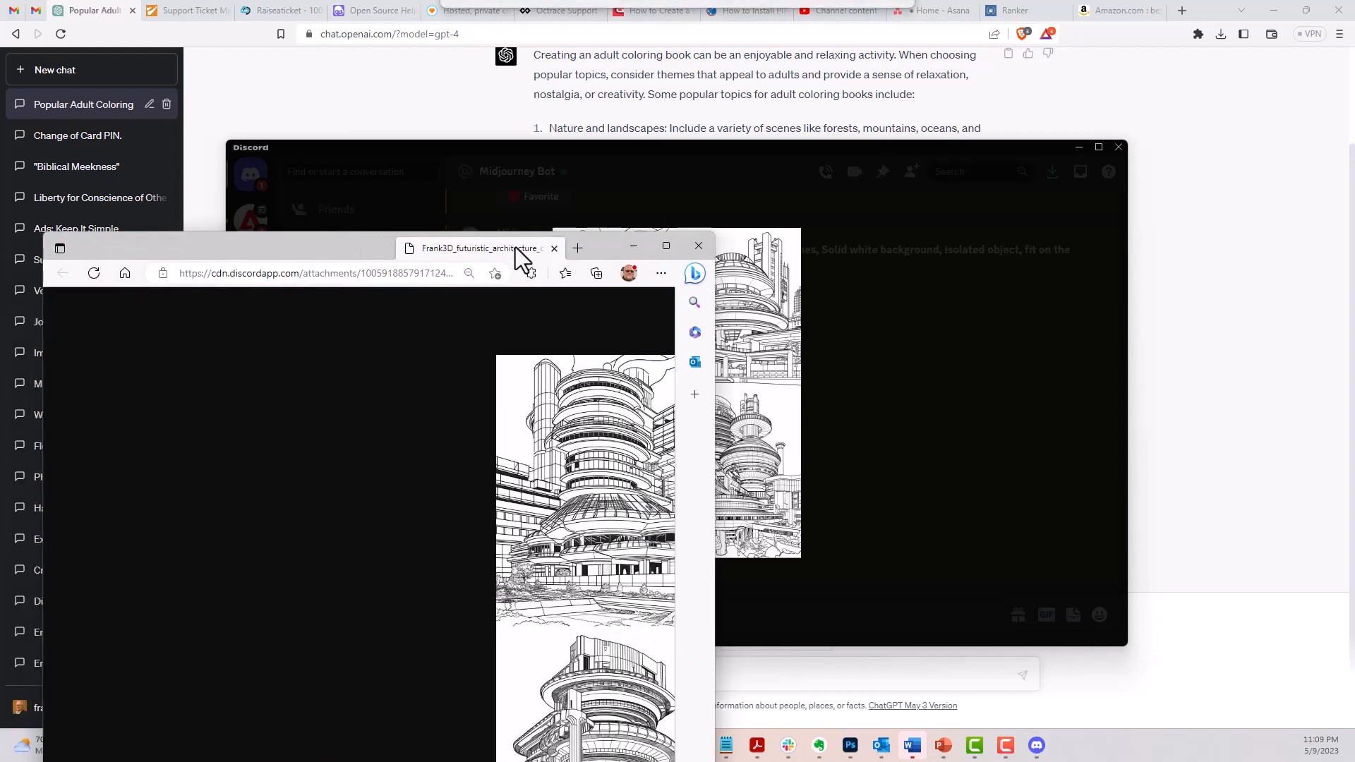
pyautogui.moveTo(515, 247); pyautogui.dragTo(680, 128)
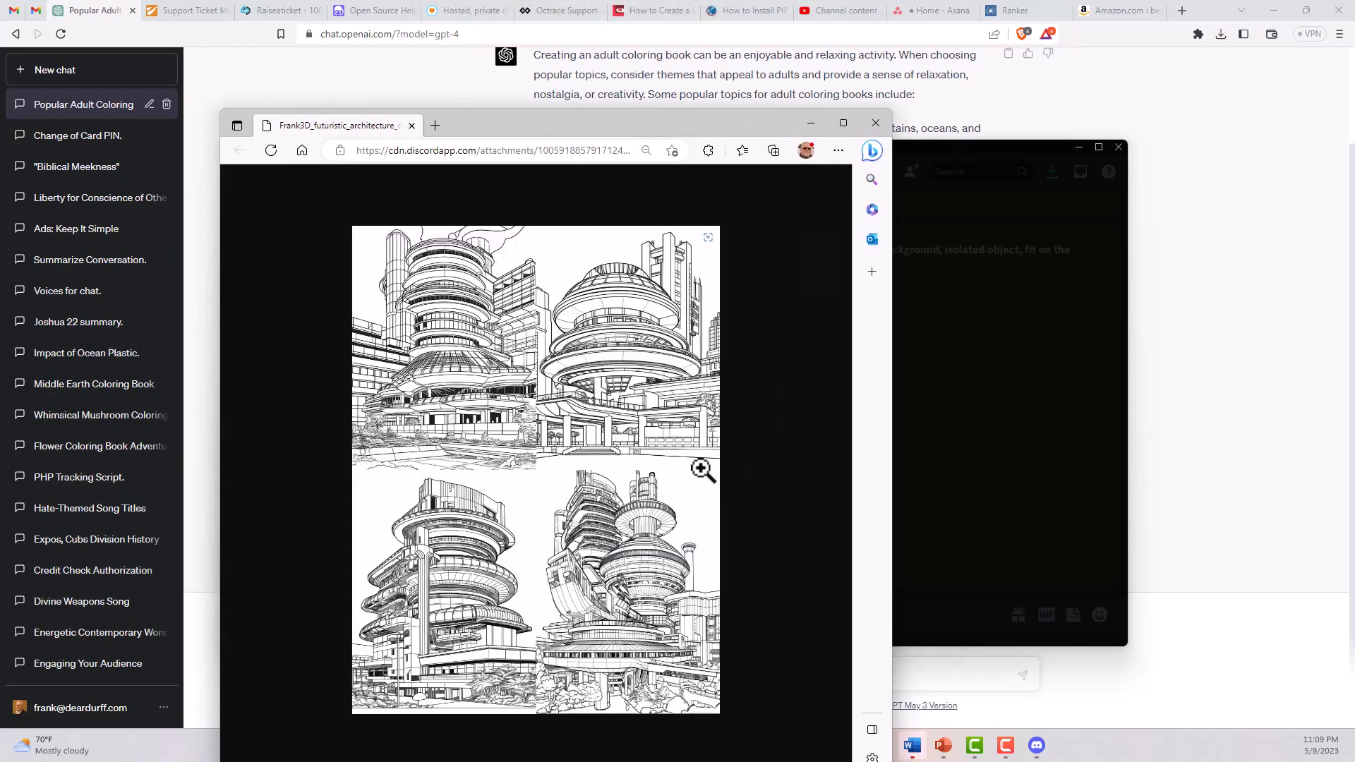
pyautogui.click(679, 468)
pyautogui.scroll(-4, 676, 461)
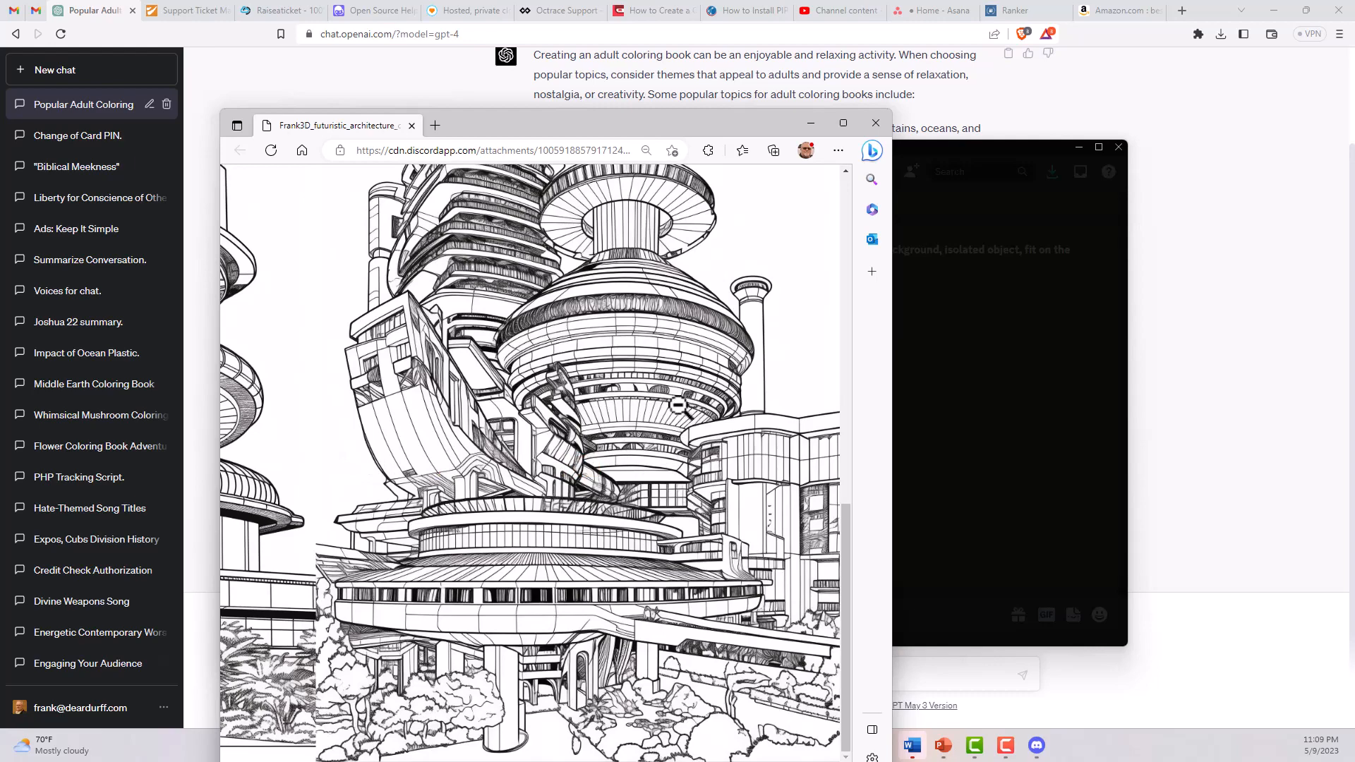
pyautogui.moveTo(692, 133); pyautogui.dragTo(751, 44)
pyautogui.moveTo(905, 430); pyautogui.dragTo(853, 163)
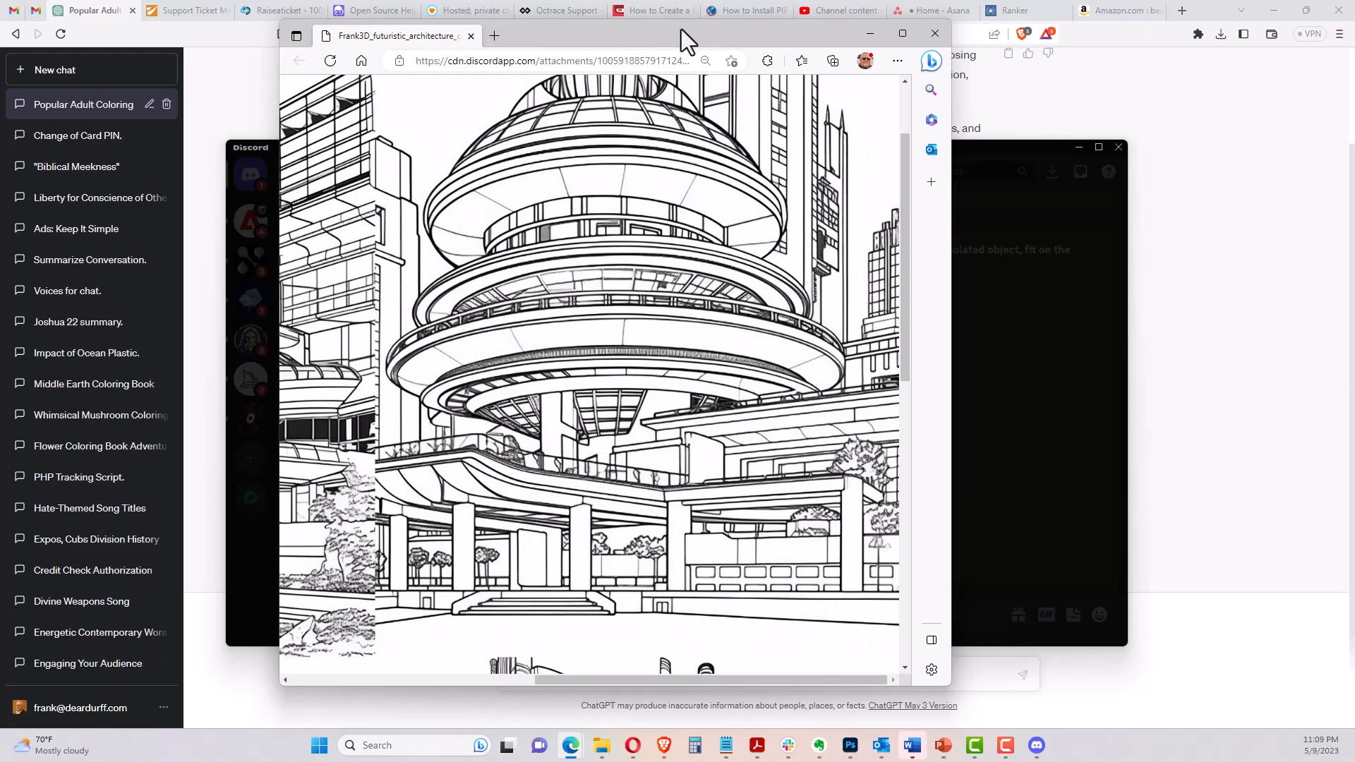
pyautogui.moveTo(681, 28); pyautogui.dragTo(574, 46)
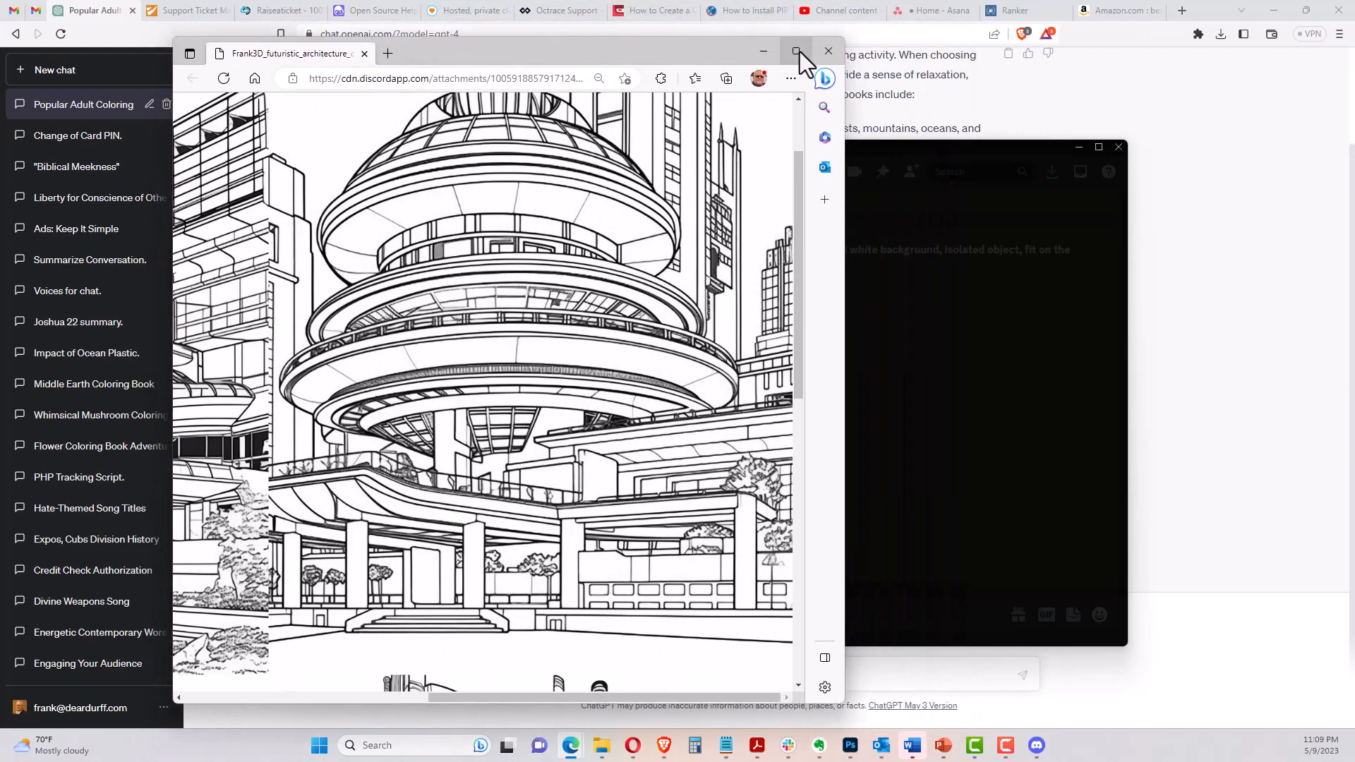
pyautogui.click(827, 51)
pyautogui.click(840, 443)
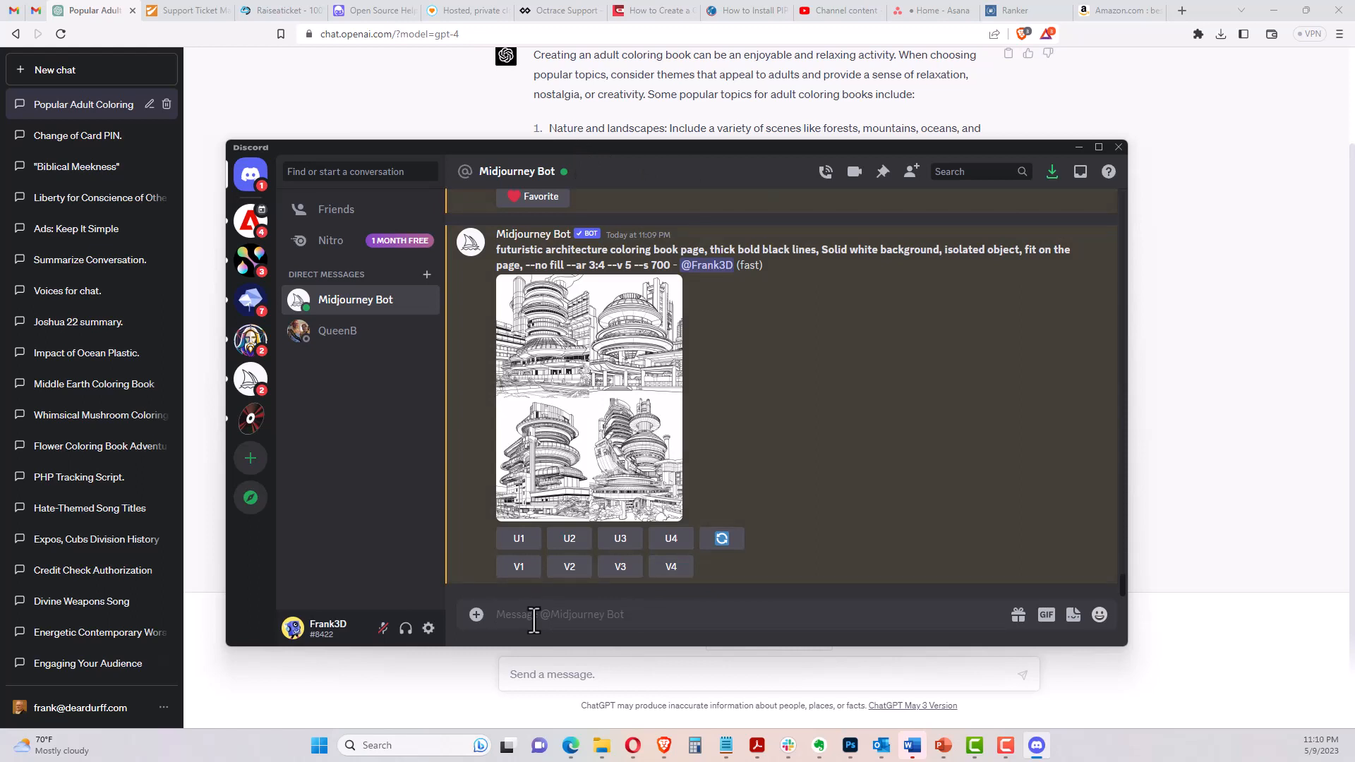
# Start a new /imagine prompt with the copied text from "coloring book page" through "--s 700"
pyautogui.write('/')
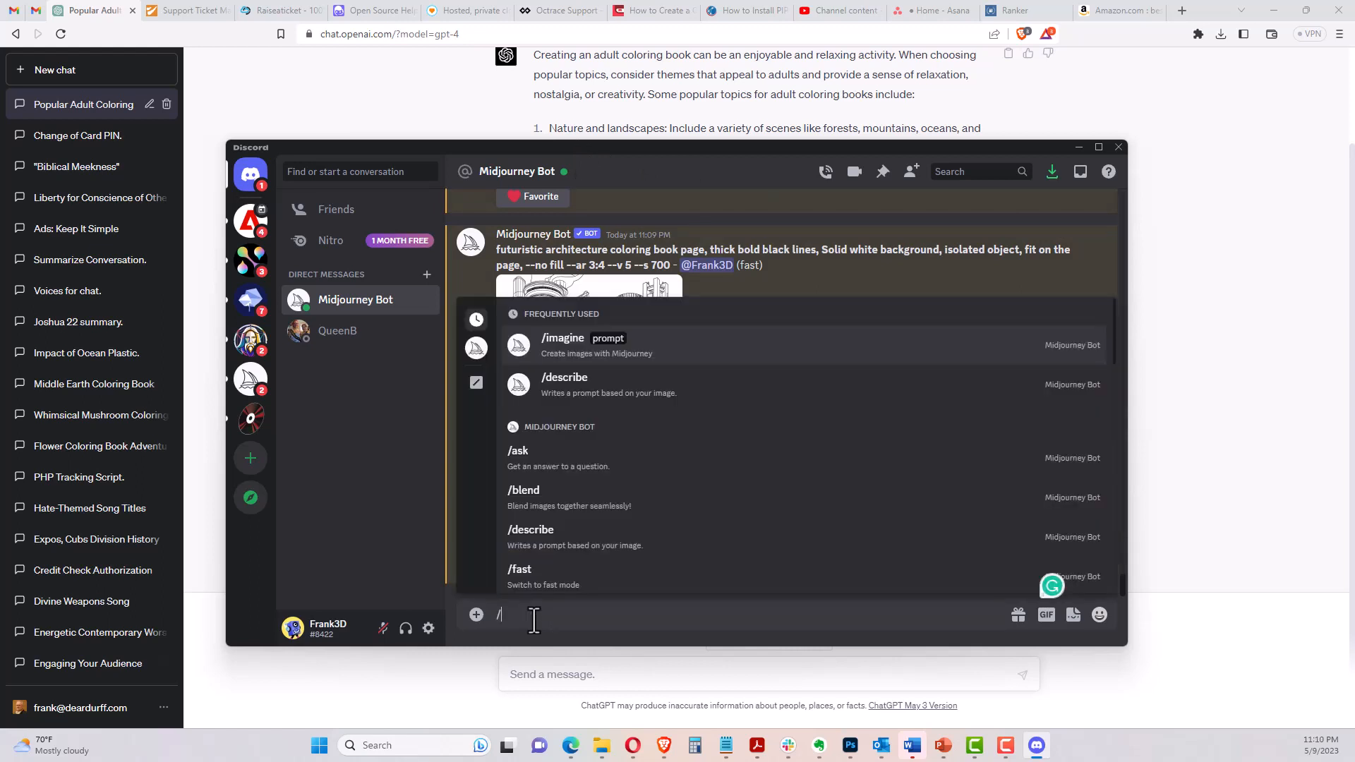
pyautogui.click(671, 360)
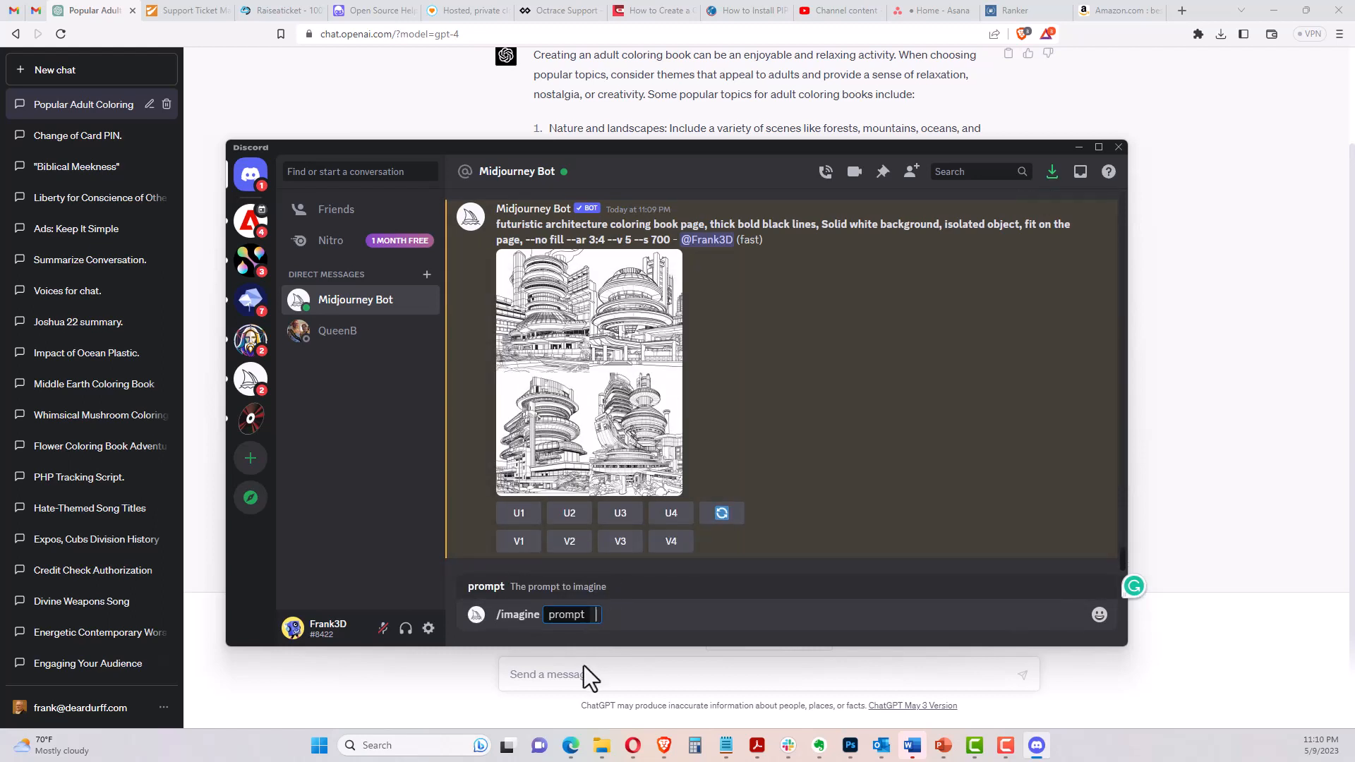
pyautogui.write('coloring book page, thick bold black lines, Solid white background, isolated object, fit on page, --no fill --ar 3:4 --v 5 --s 700')
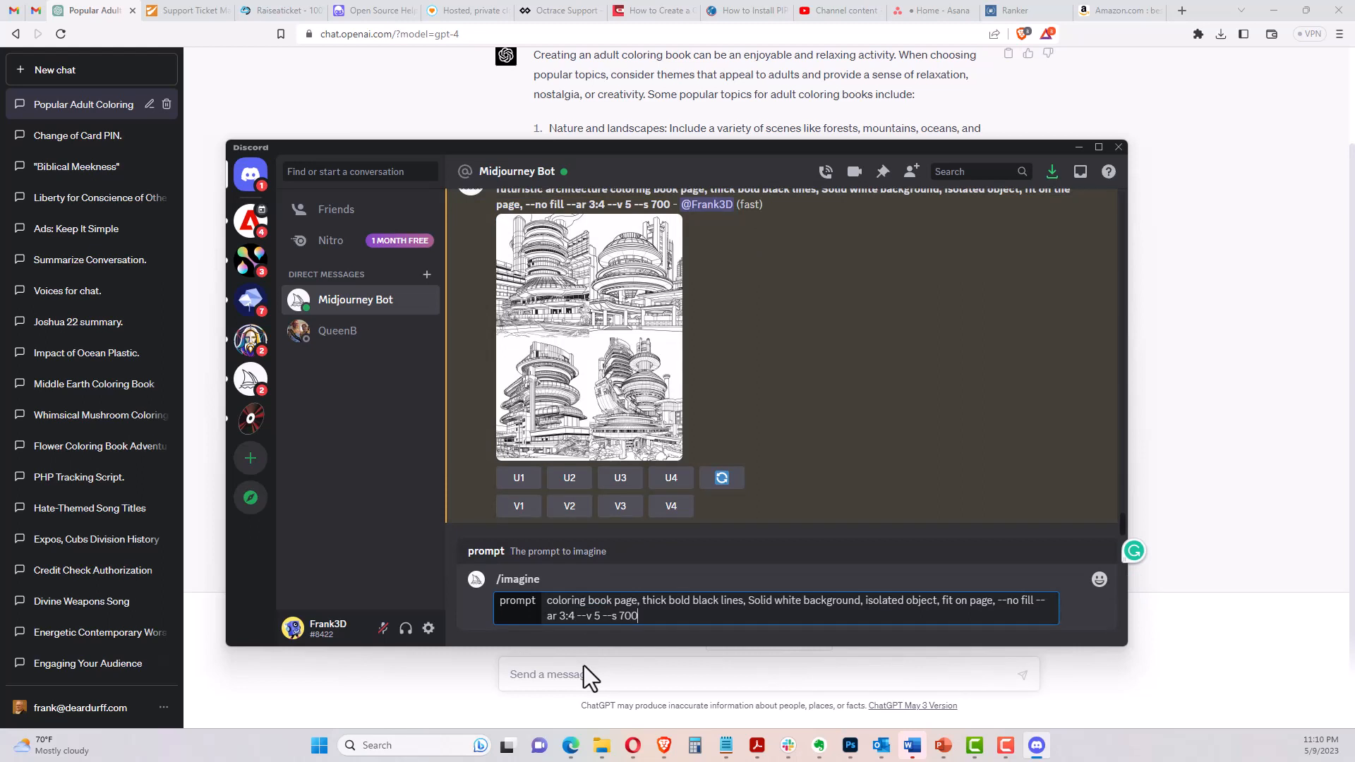
# Put "sea shell" in front of "coloring book page" in the prompt and submit it to Midjourney
pyautogui.press('Up')
pyautogui.press('Left')
pyautogui.press('Left')
pyautogui.press('Home')
pyautogui.write('sea shell')
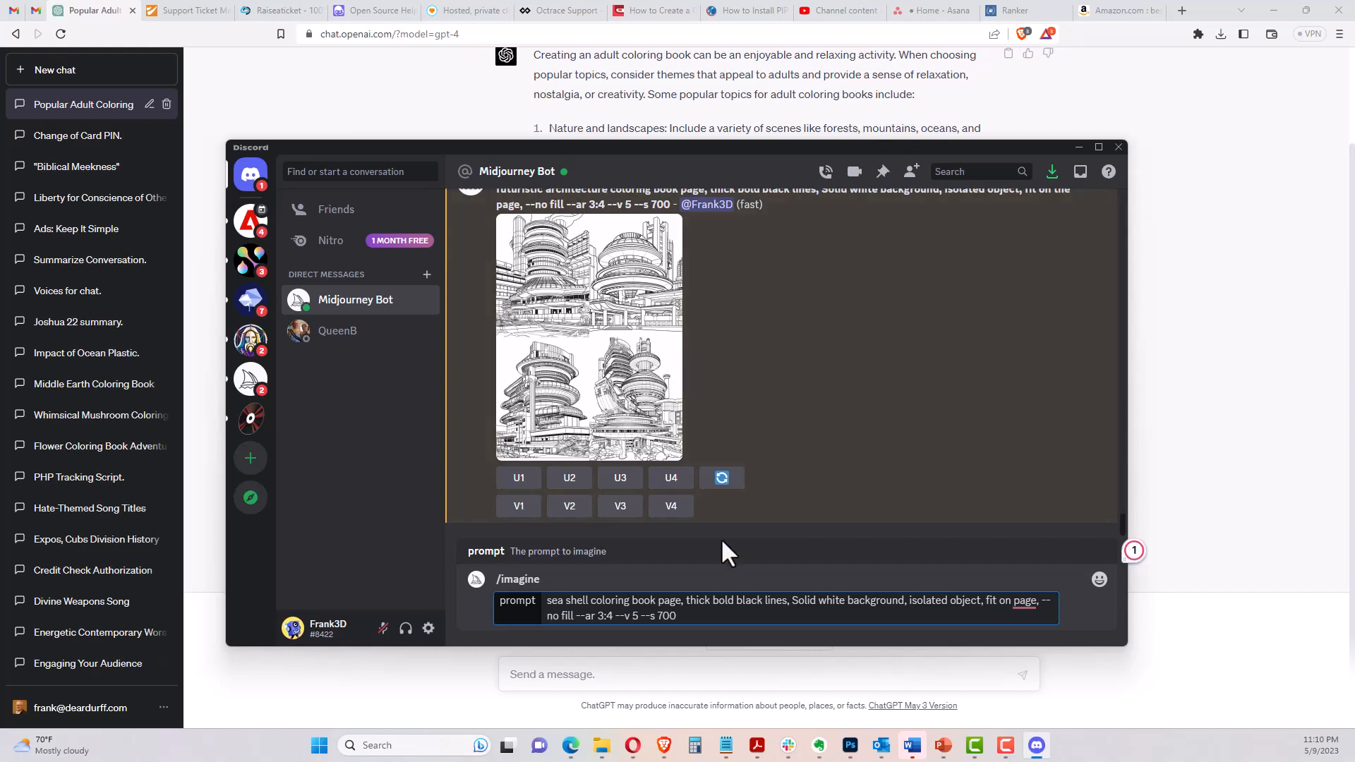
pyautogui.click(711, 615)
pyautogui.press('Return')
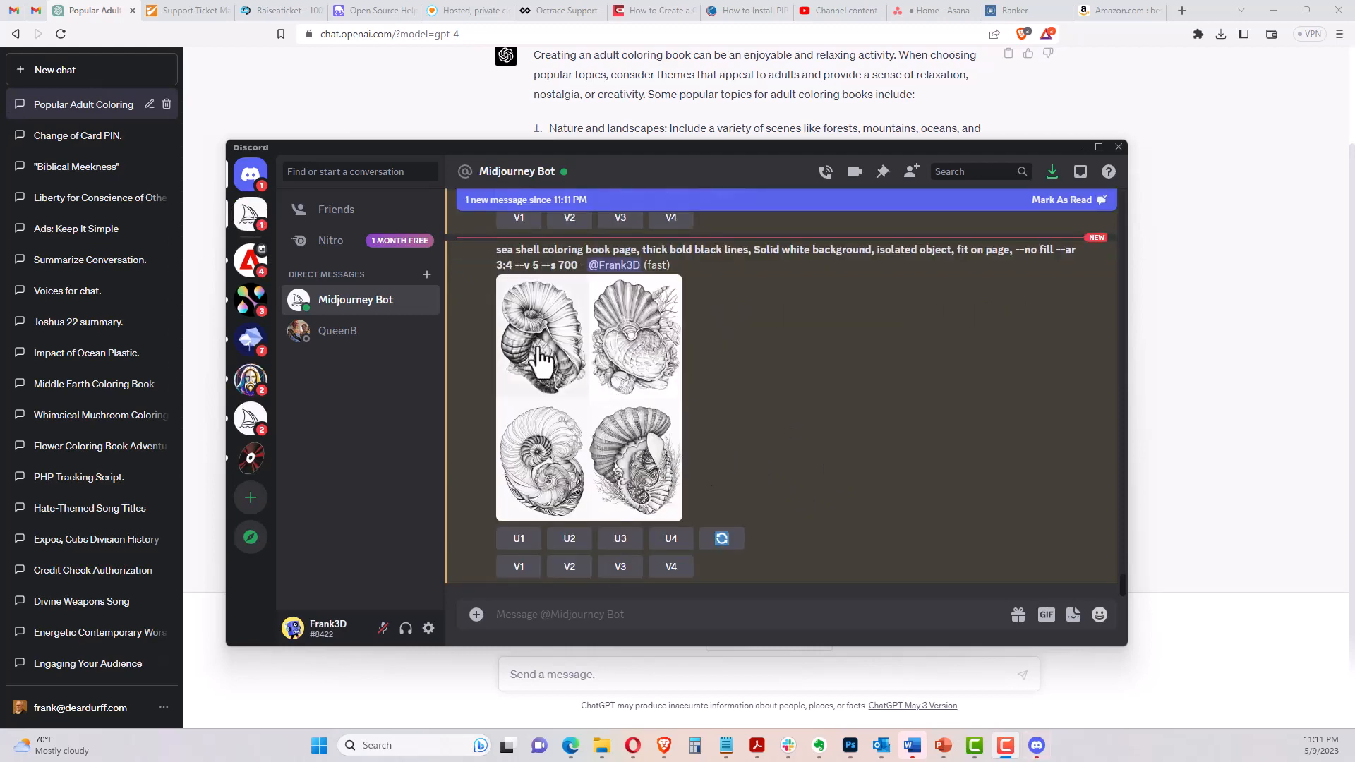
# Open the sea shell image grid in the browser and examine the shells' shading and line detail enlarged
pyautogui.click(606, 424)
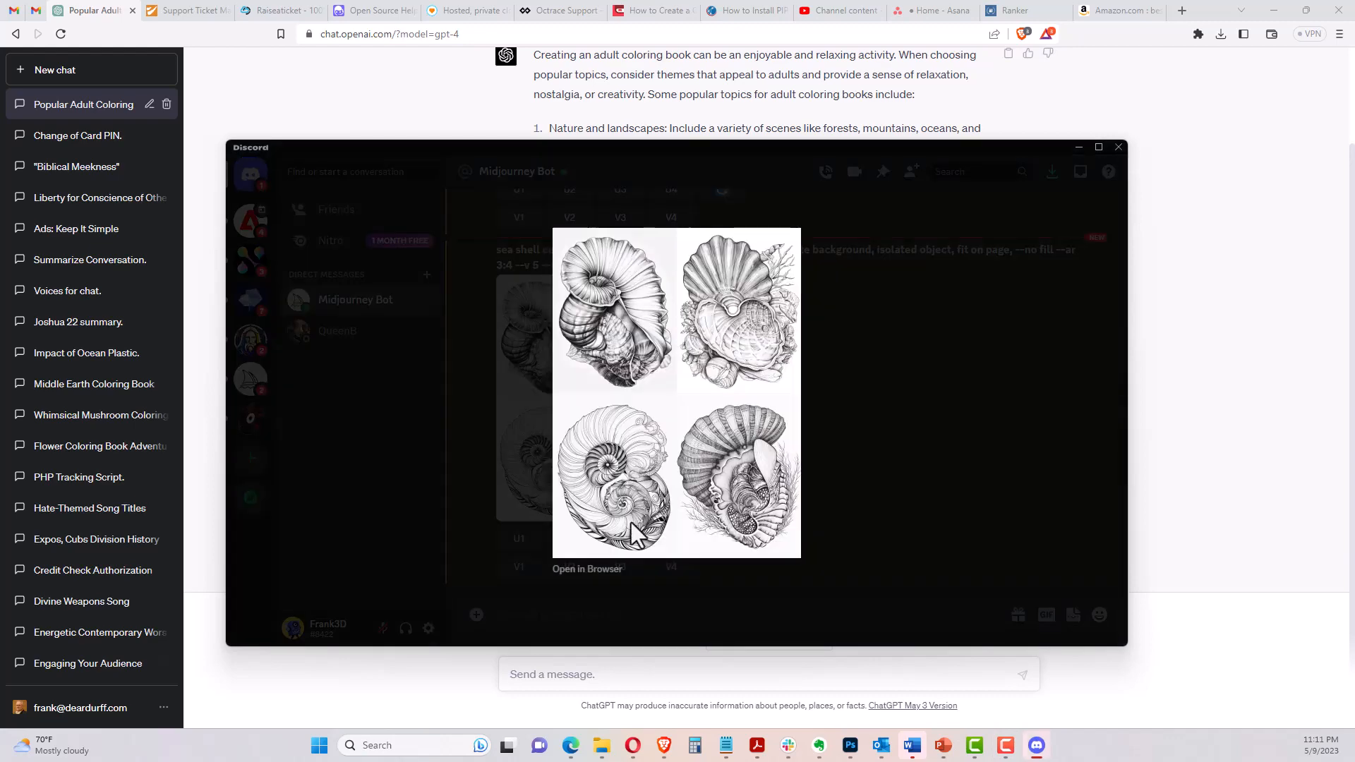
pyautogui.click(601, 570)
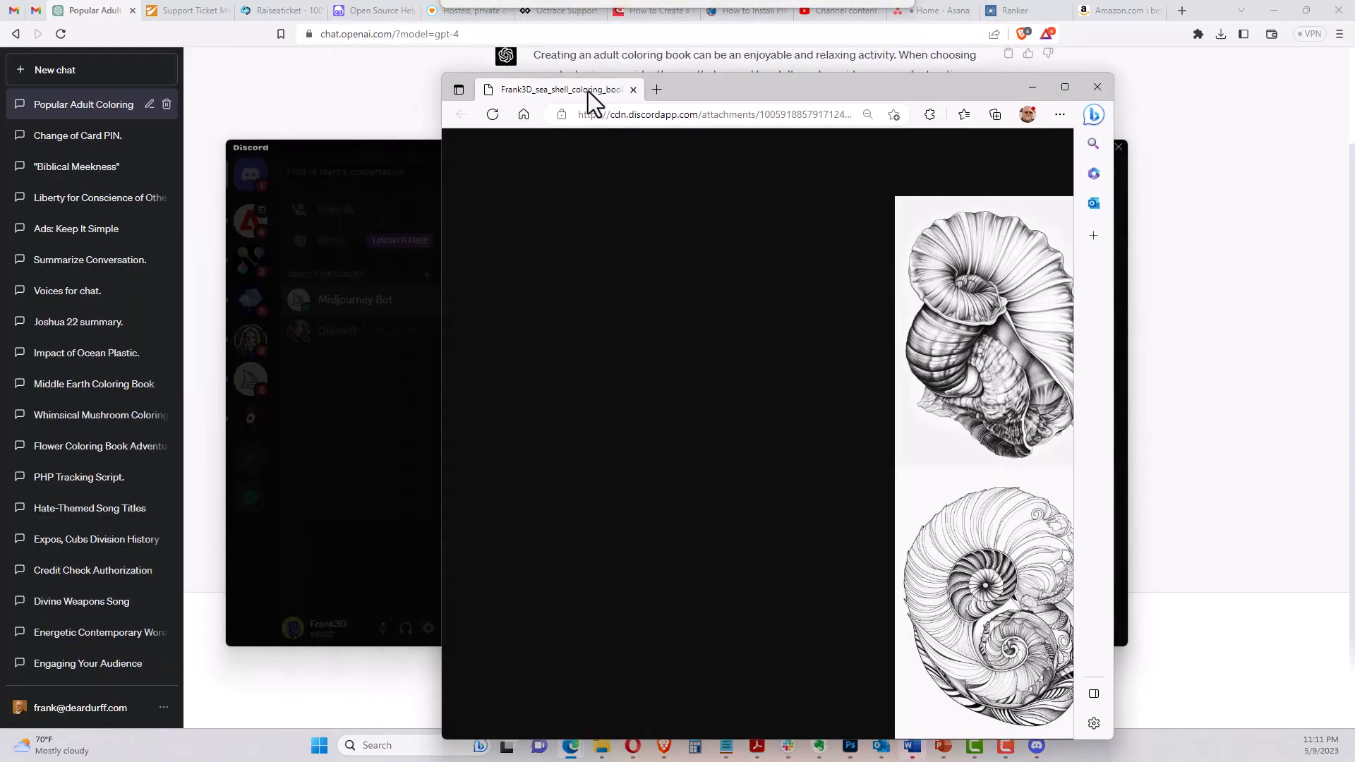
pyautogui.moveTo(587, 91); pyautogui.dragTo(470, 70)
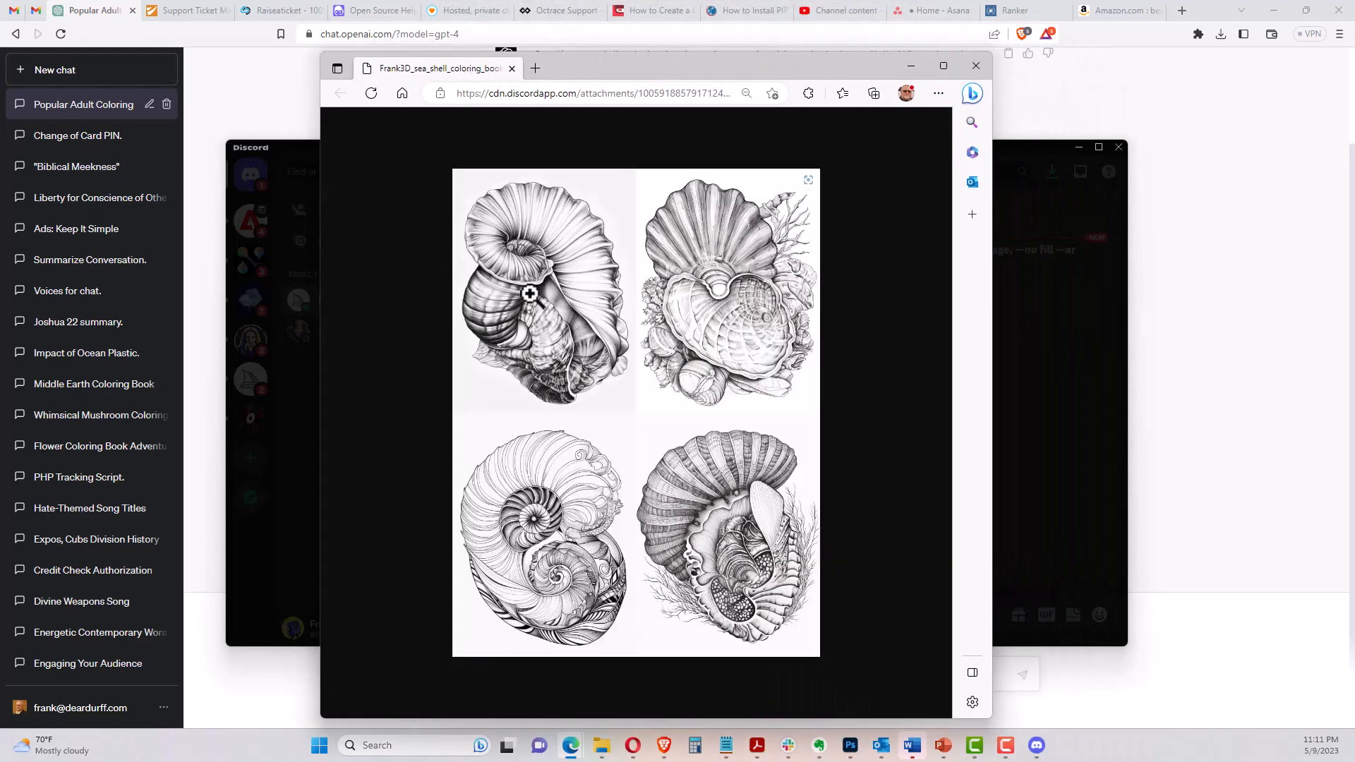
pyautogui.click(553, 304)
pyautogui.scroll(5, 571, 323)
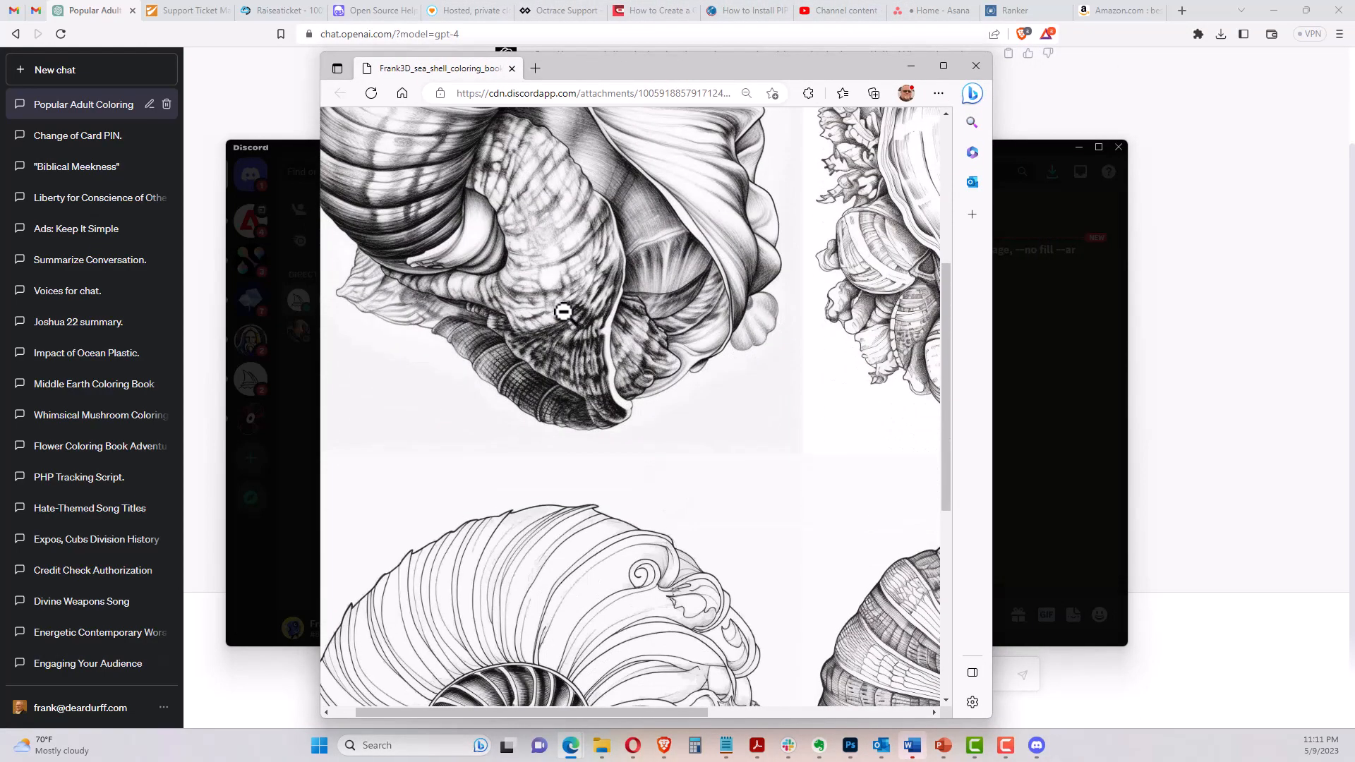
# Examine the remaining enlarged sea shell images for shading and line detail, then close the browser view and return to the Midjourney chat
pyautogui.scroll(-10, 560, 310)
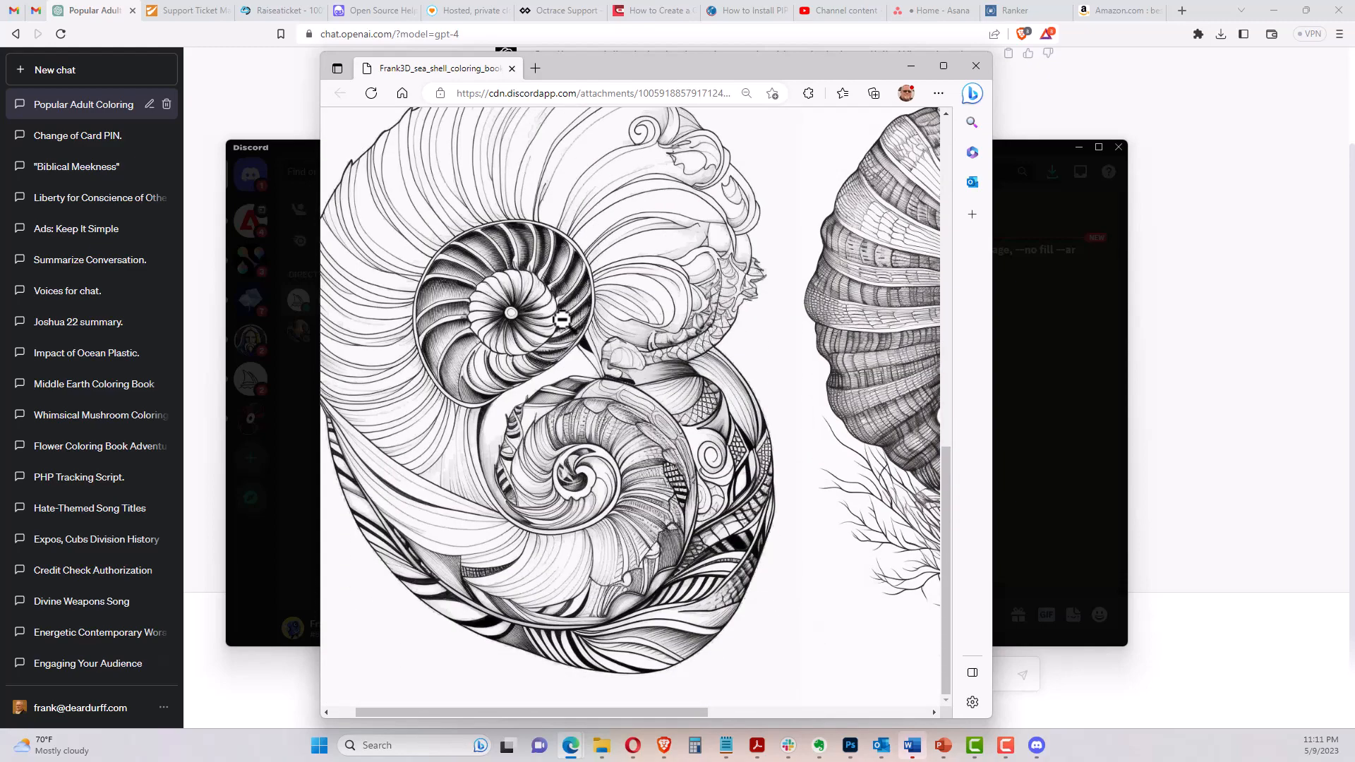
pyautogui.moveTo(767, 372); pyautogui.dragTo(878, 674)
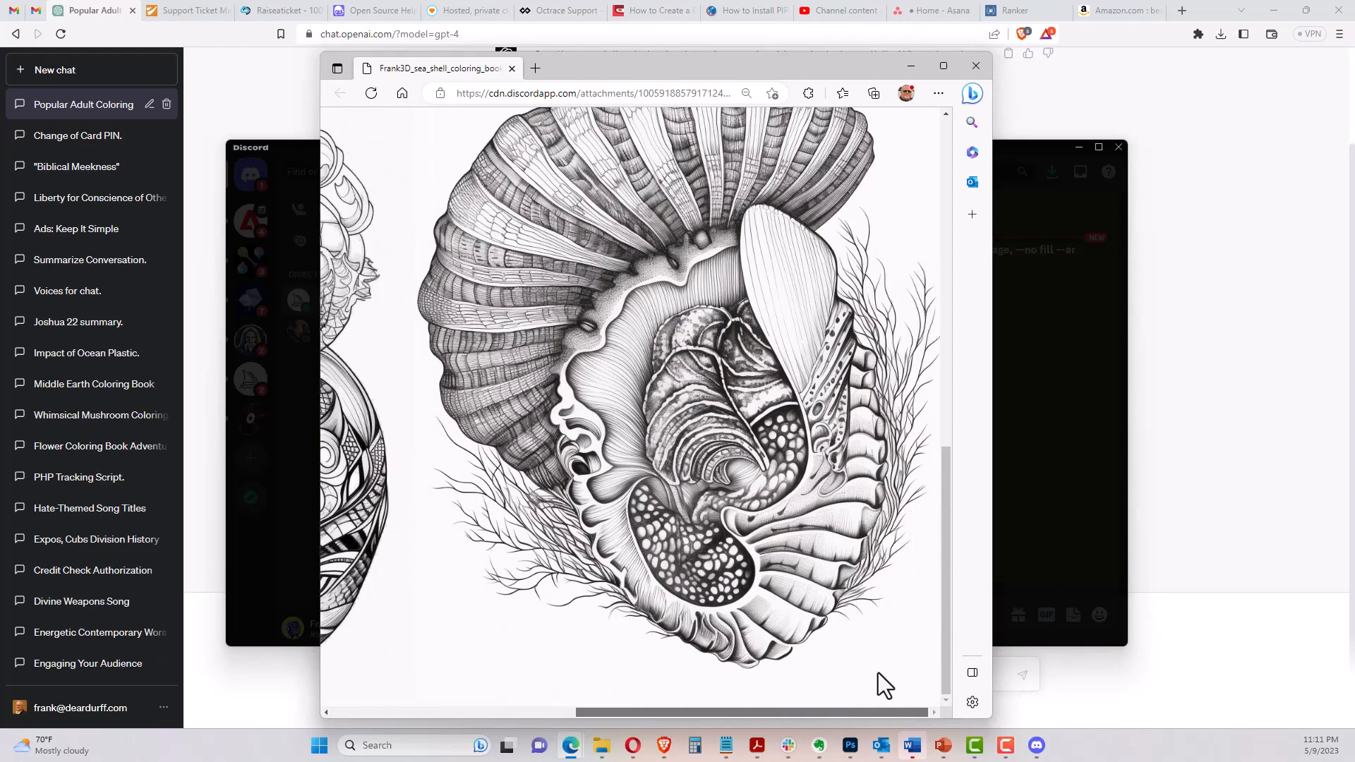
pyautogui.moveTo(877, 672); pyautogui.dragTo(843, 675)
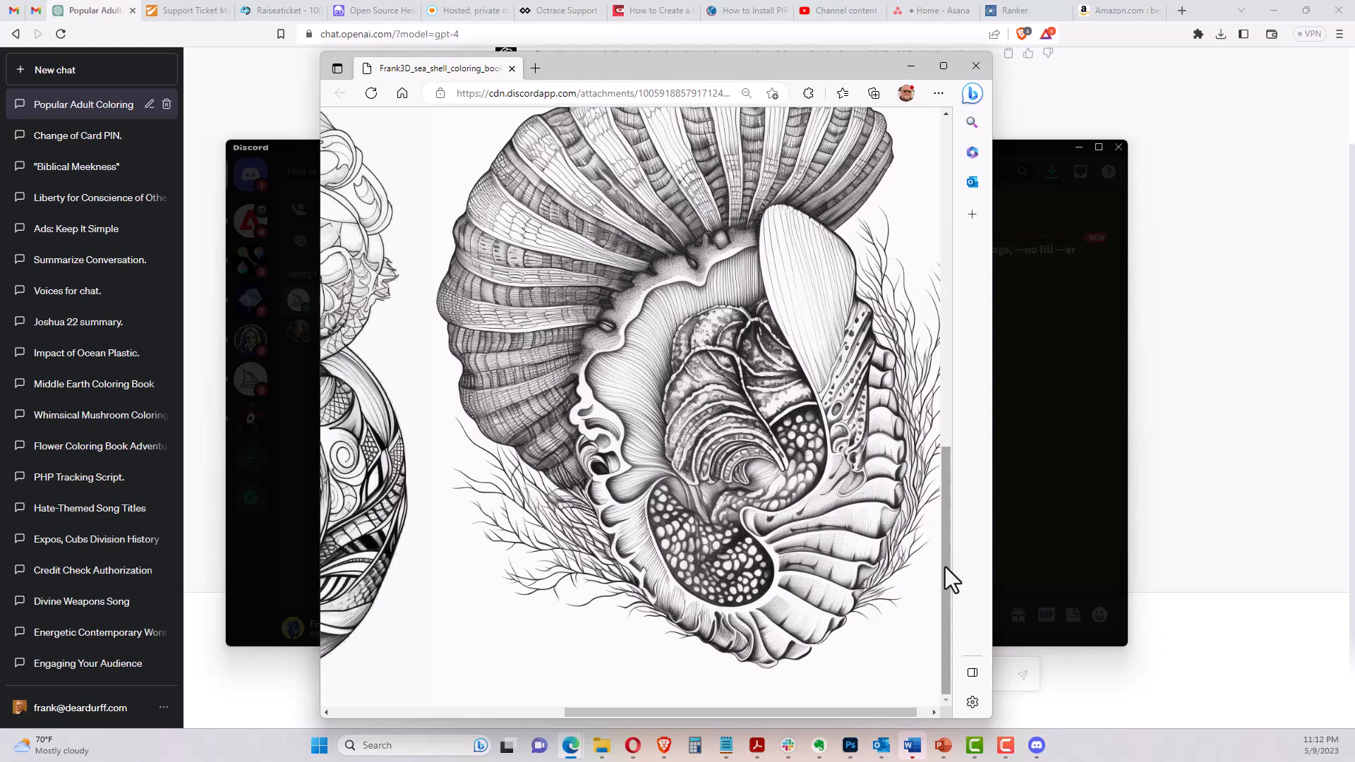
pyautogui.moveTo(946, 566); pyautogui.dragTo(910, 286)
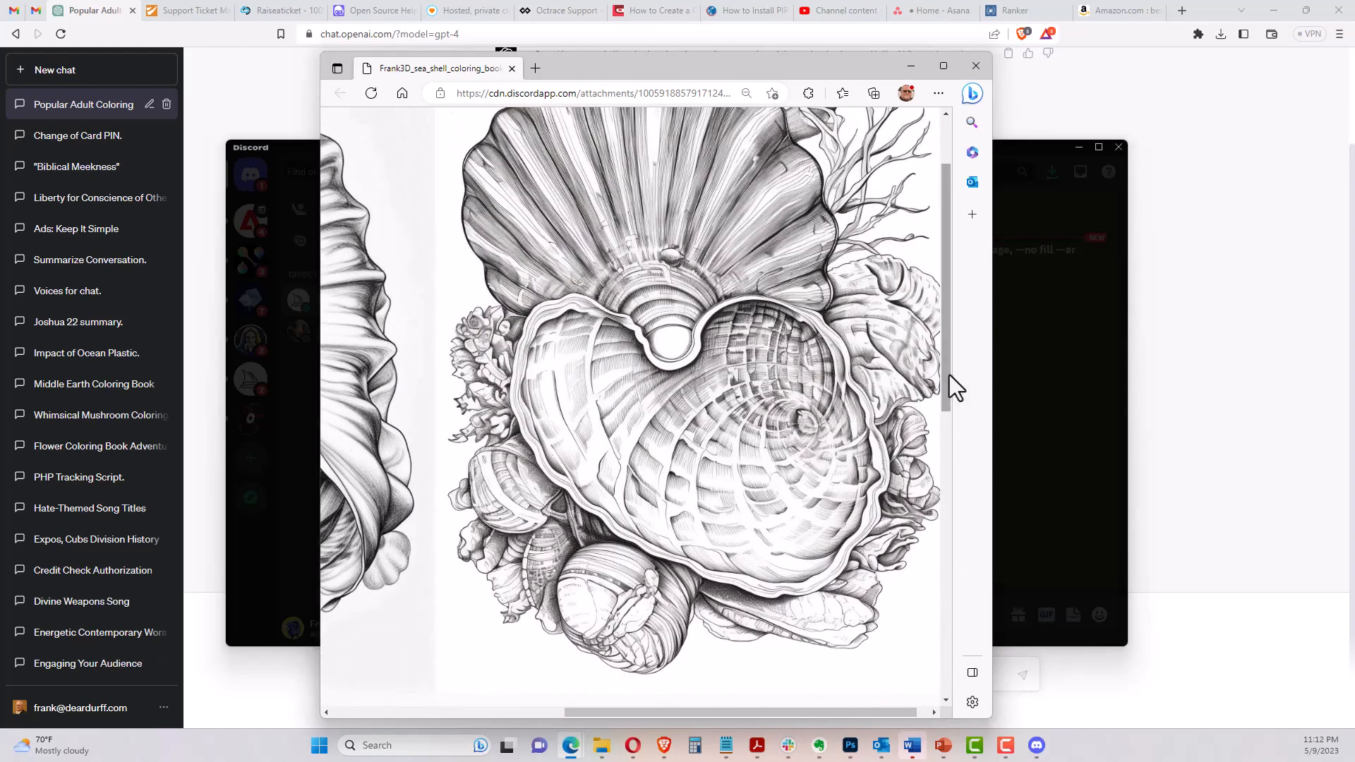
pyautogui.moveTo(944, 330); pyautogui.dragTo(942, 282)
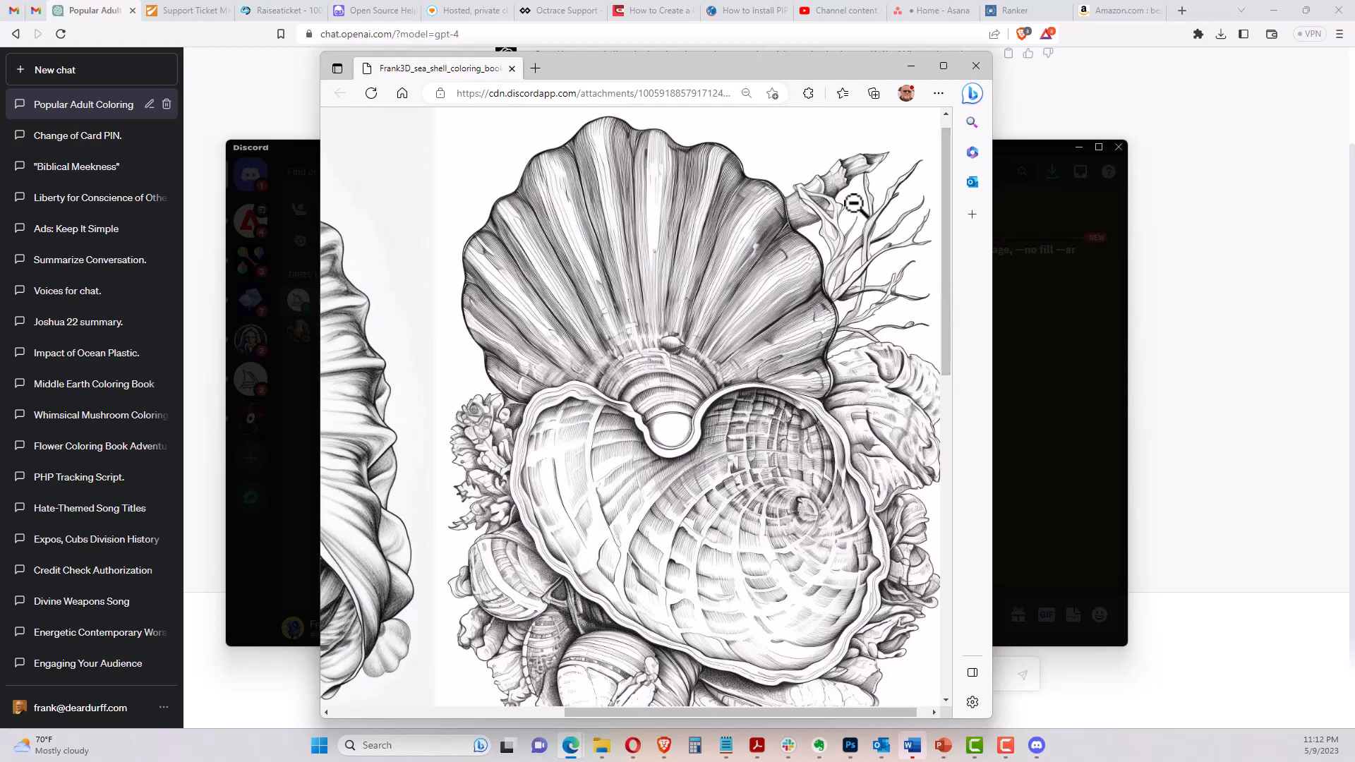
pyautogui.moveTo(828, 66); pyautogui.dragTo(1, 134)
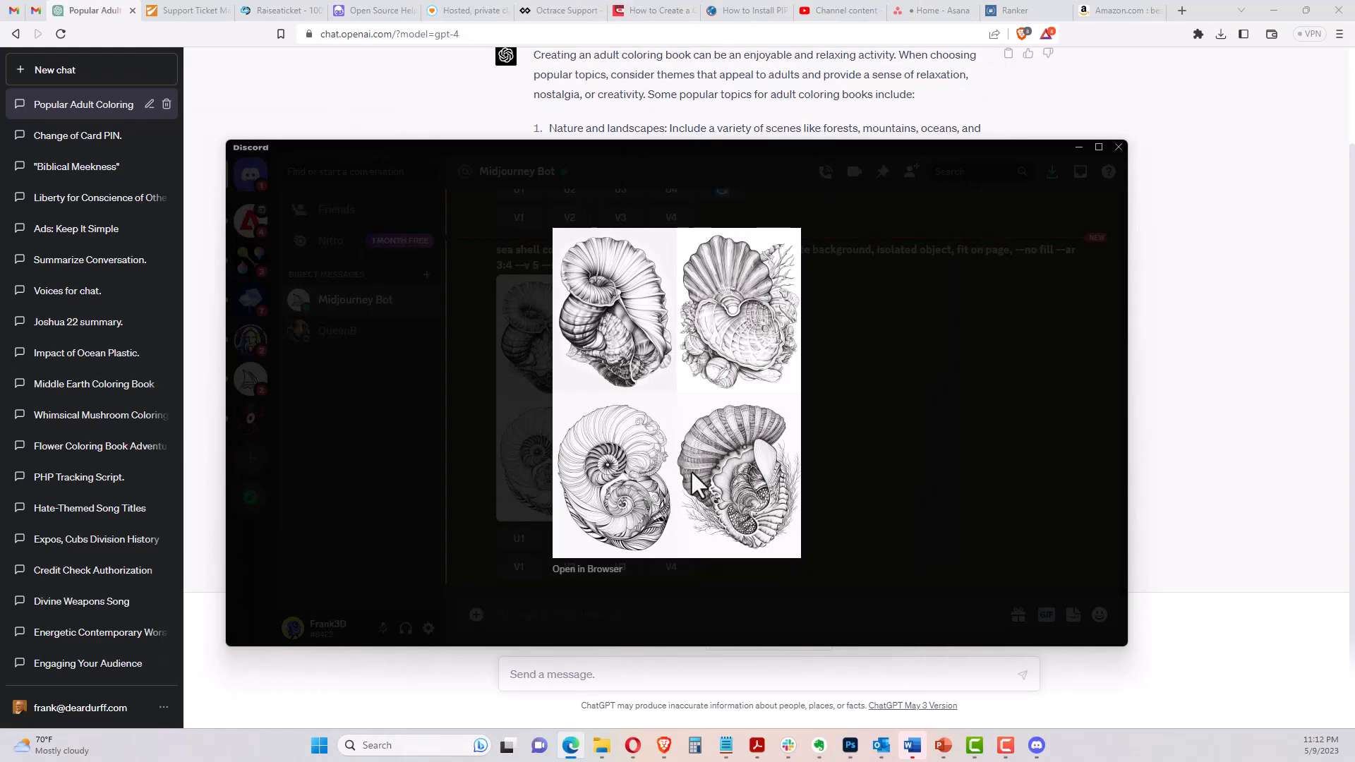
pyautogui.click(853, 445)
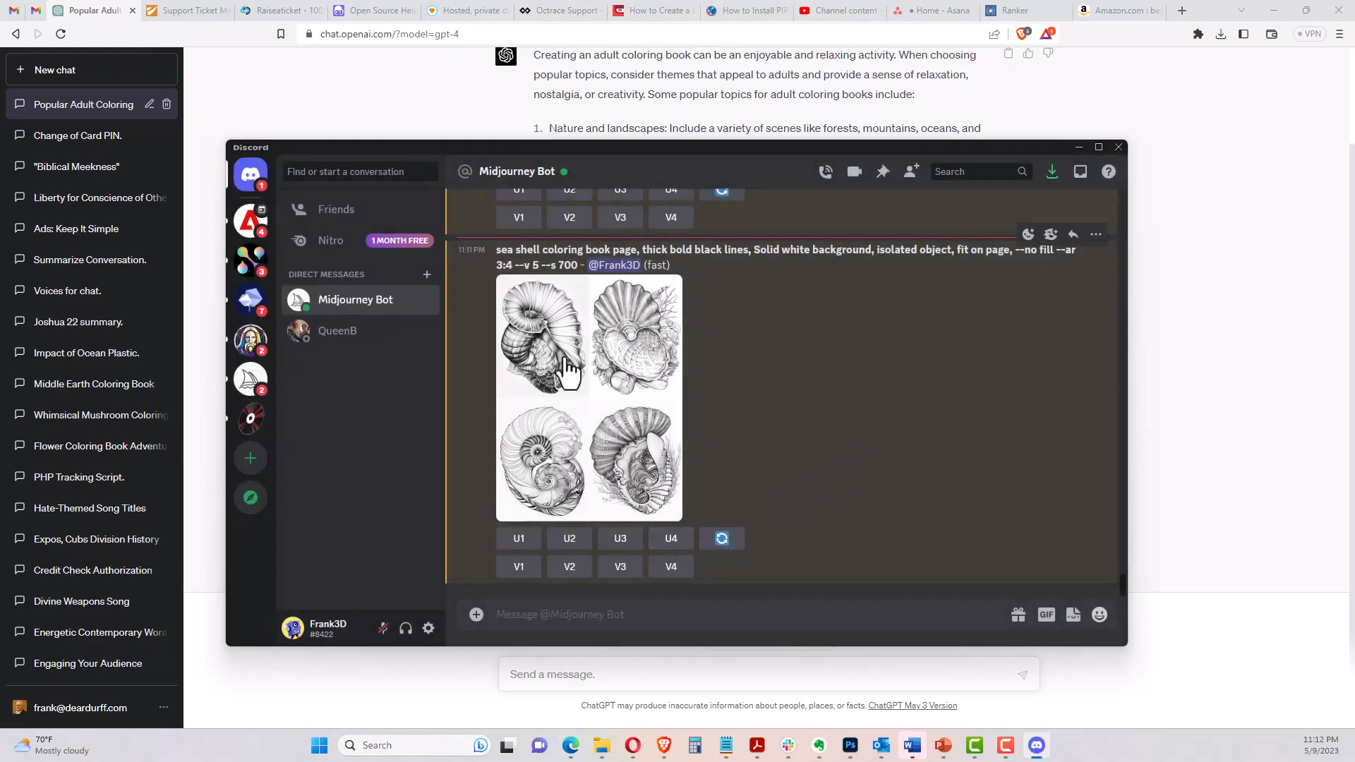
# Copy the full sea shell prompt through "--s 700" and paste it into a new /imagine prompt
pyautogui.moveTo(497, 254); pyautogui.dragTo(571, 265)
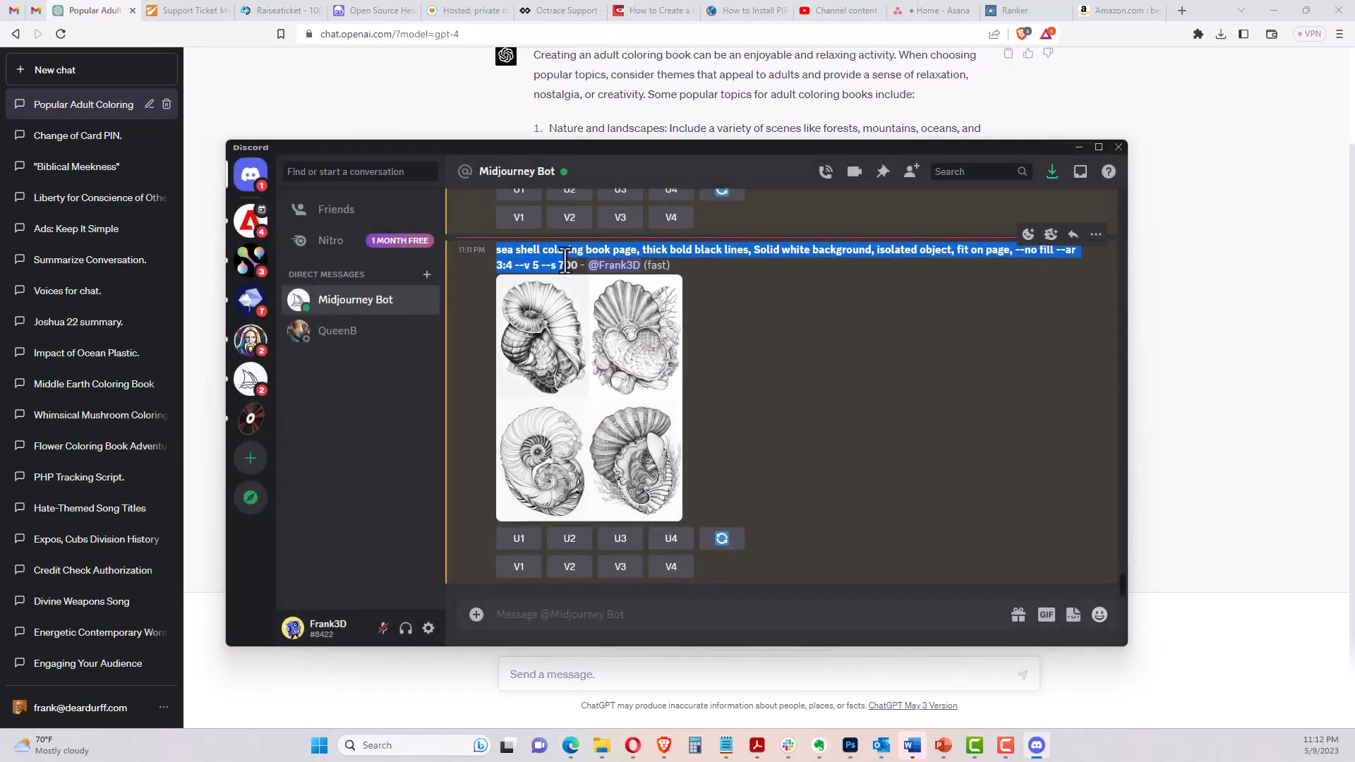
pyautogui.rightClick(571, 265)
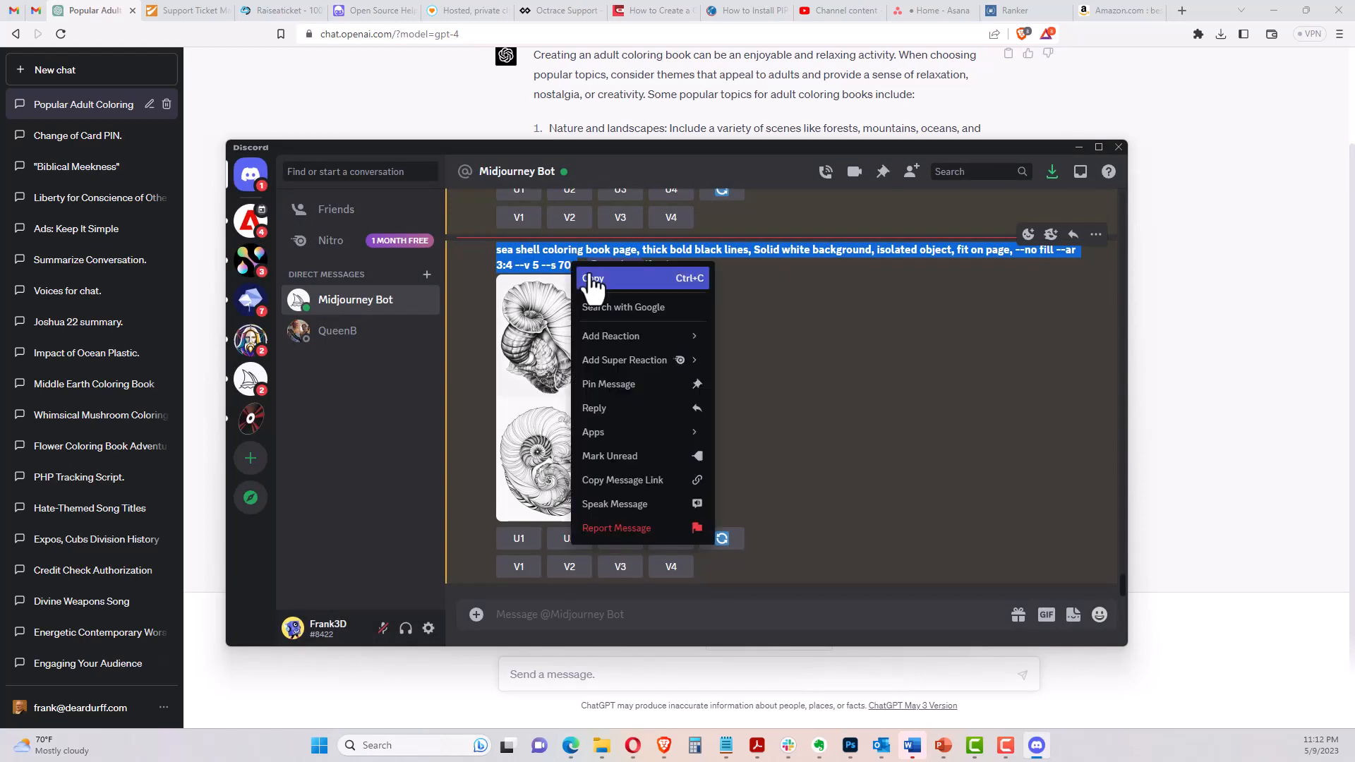
pyautogui.click(592, 279)
pyautogui.click(572, 611)
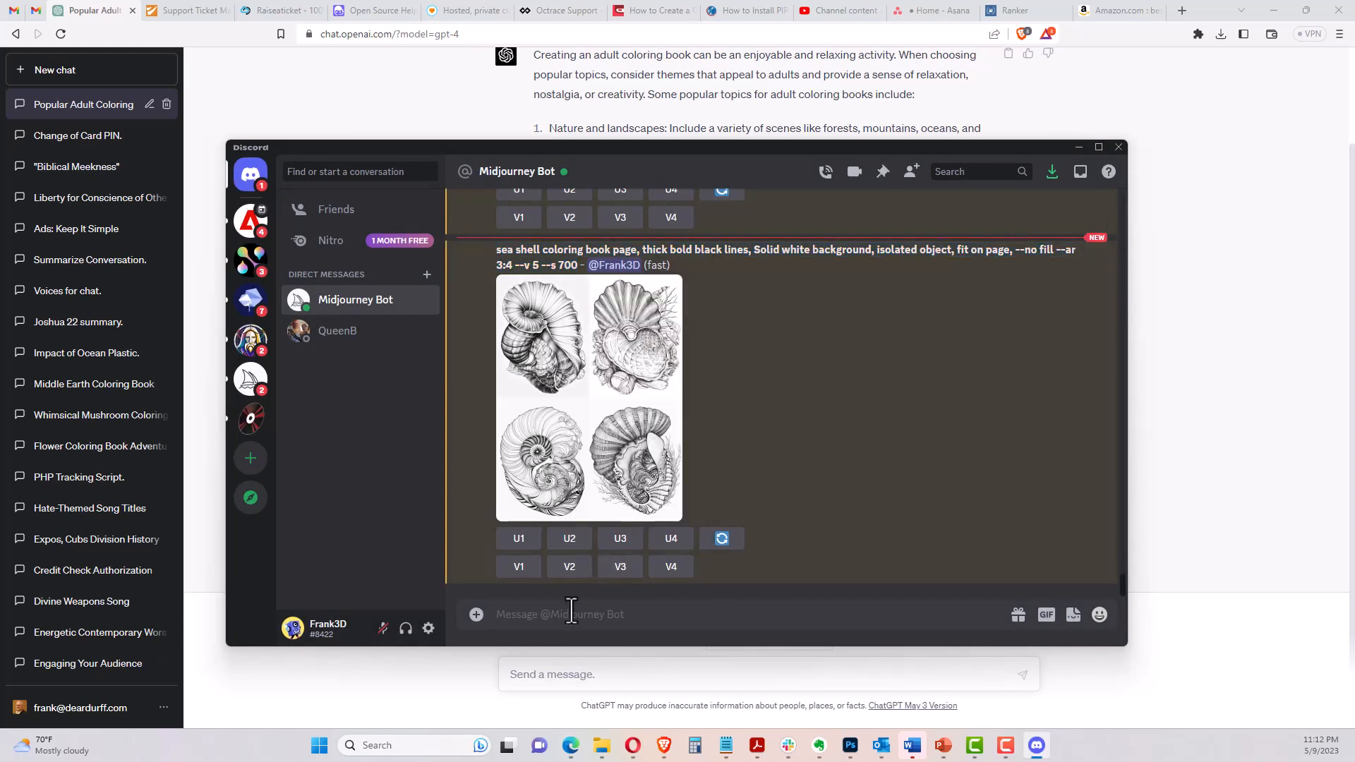
pyautogui.write('/')
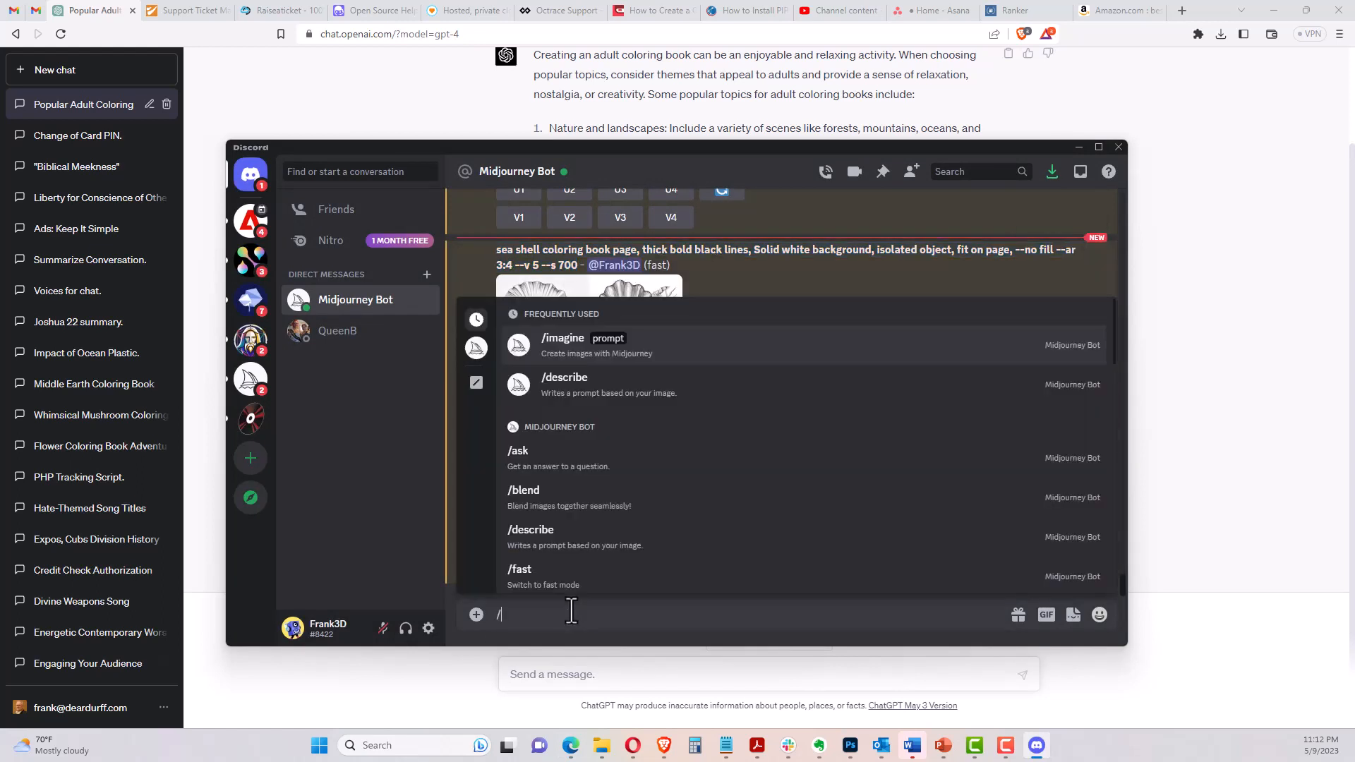
pyautogui.click(611, 353)
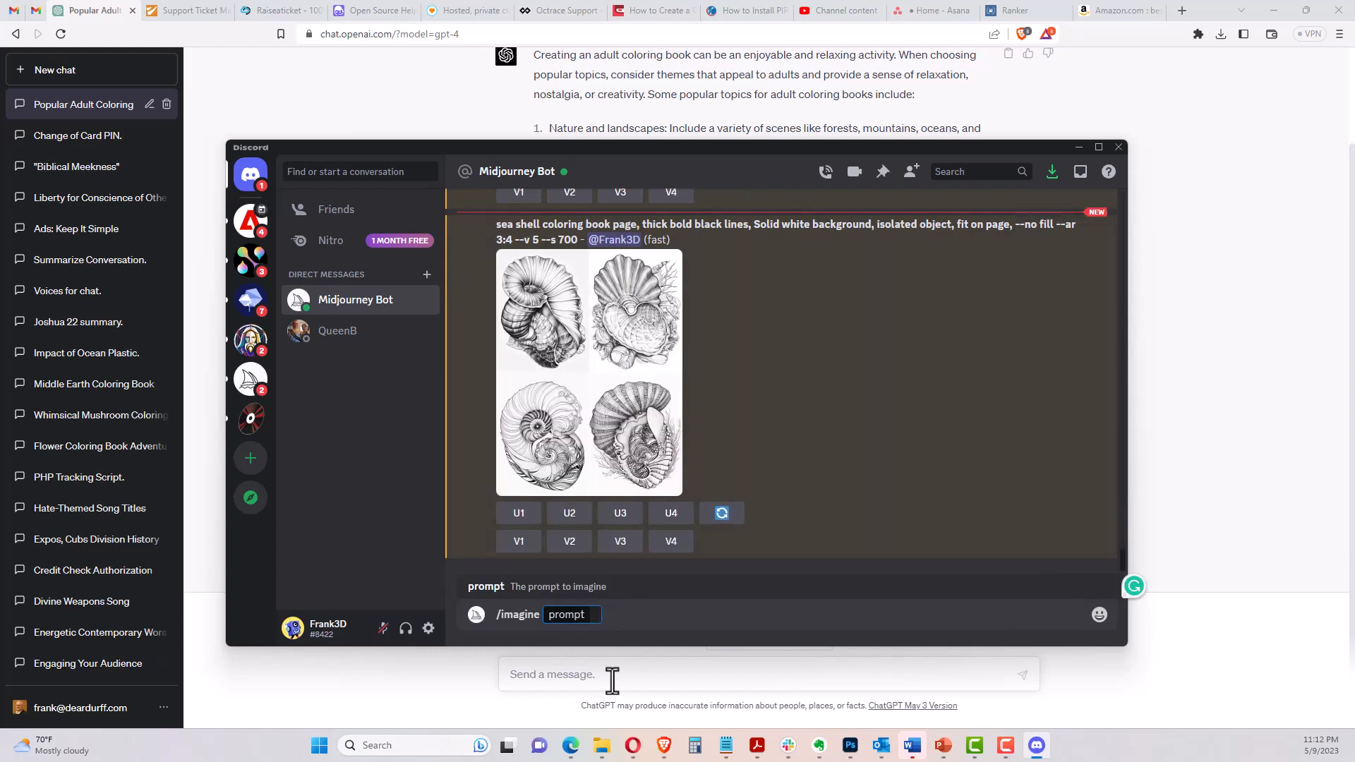
pyautogui.hotkey('ctrl', 'v')
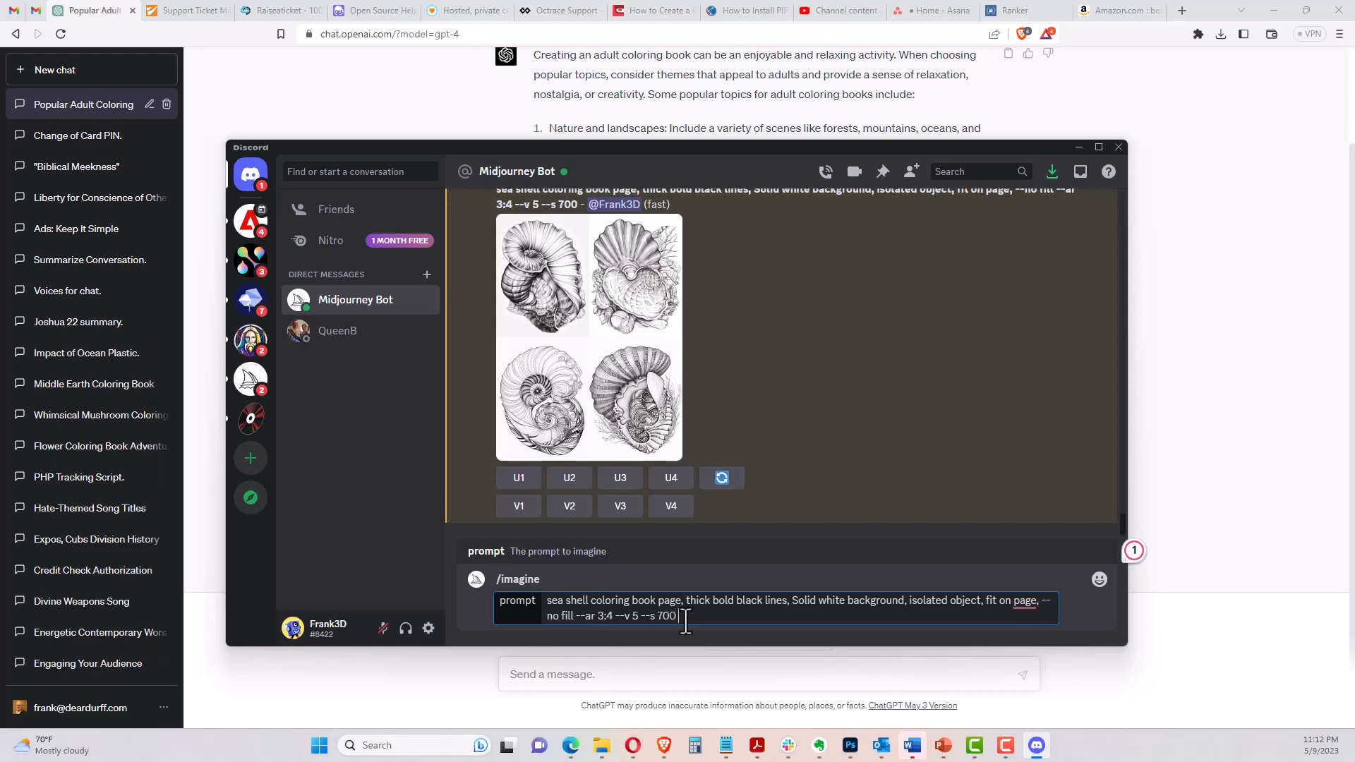
# Append "--repeat 3" to the sea shell prompt, submit it, and approve running the three jobs
pyautogui.write('--repeat')
pyautogui.write('3')
pyautogui.press('Return')
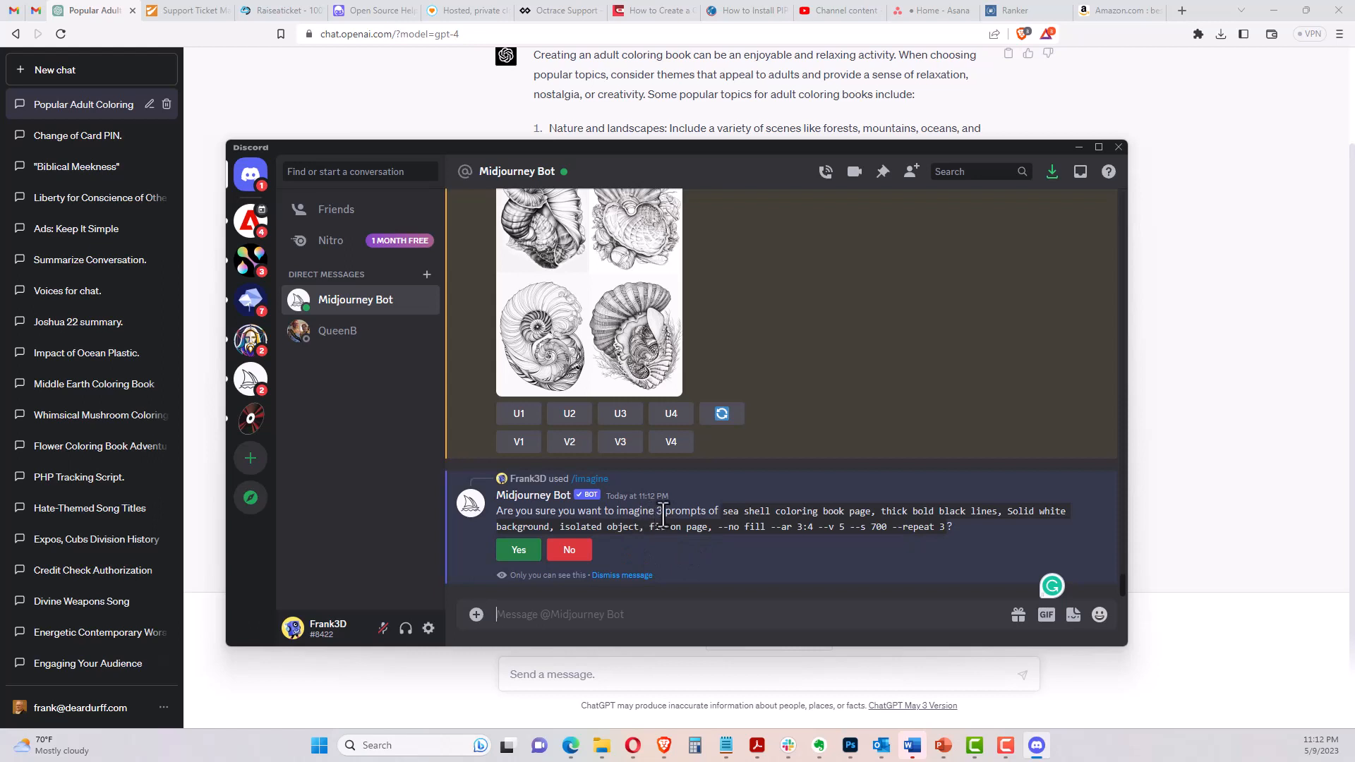
pyautogui.click(519, 554)
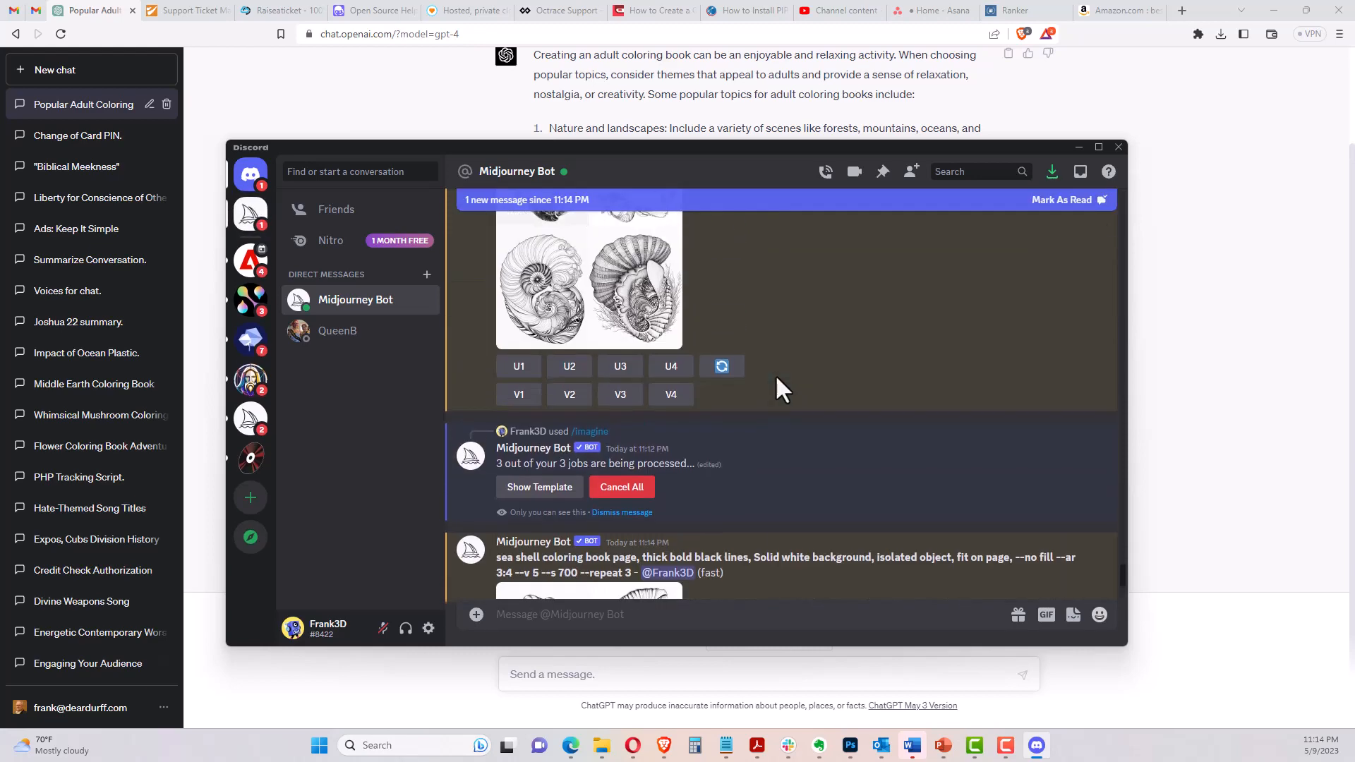
# Upscale the second image of the newest sea shell grid generated with "--repeat 3"
pyautogui.scroll(3, 775, 374)
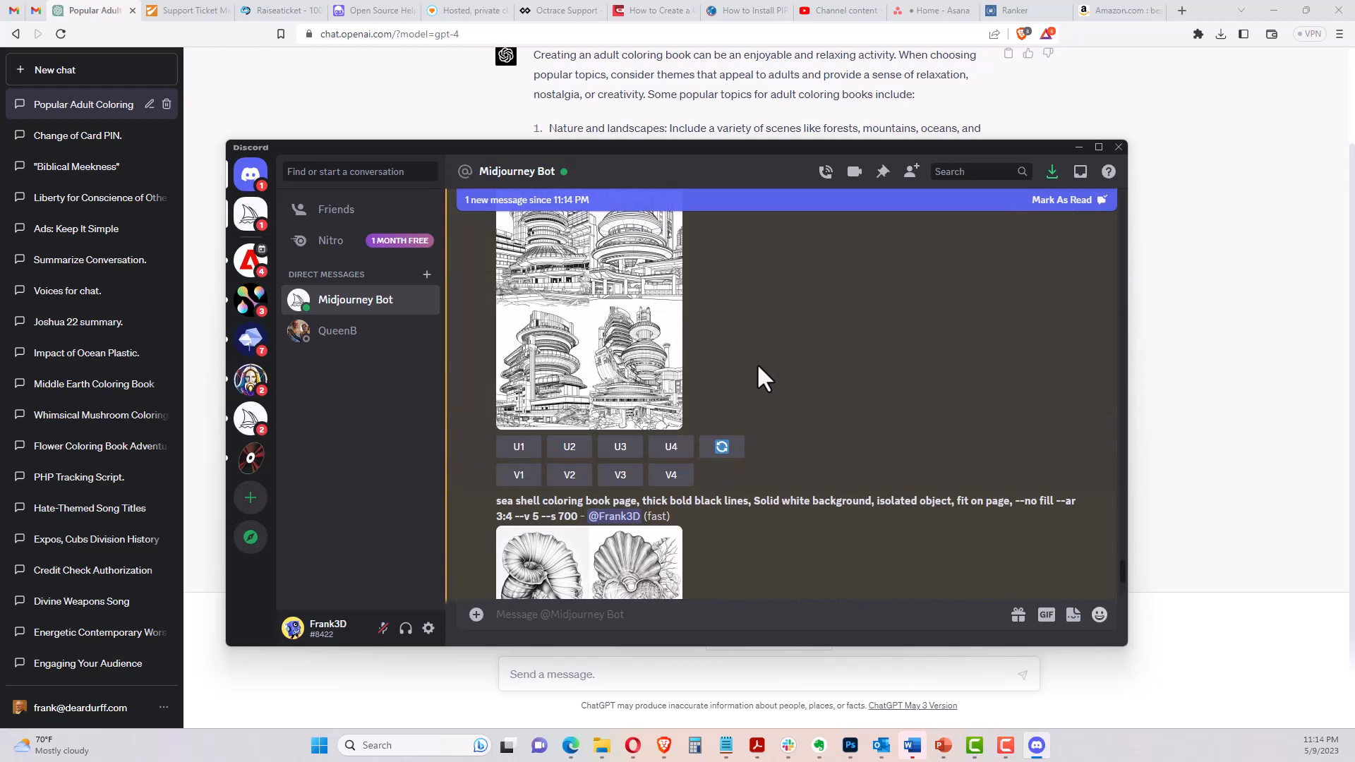
pyautogui.scroll(-4, 776, 422)
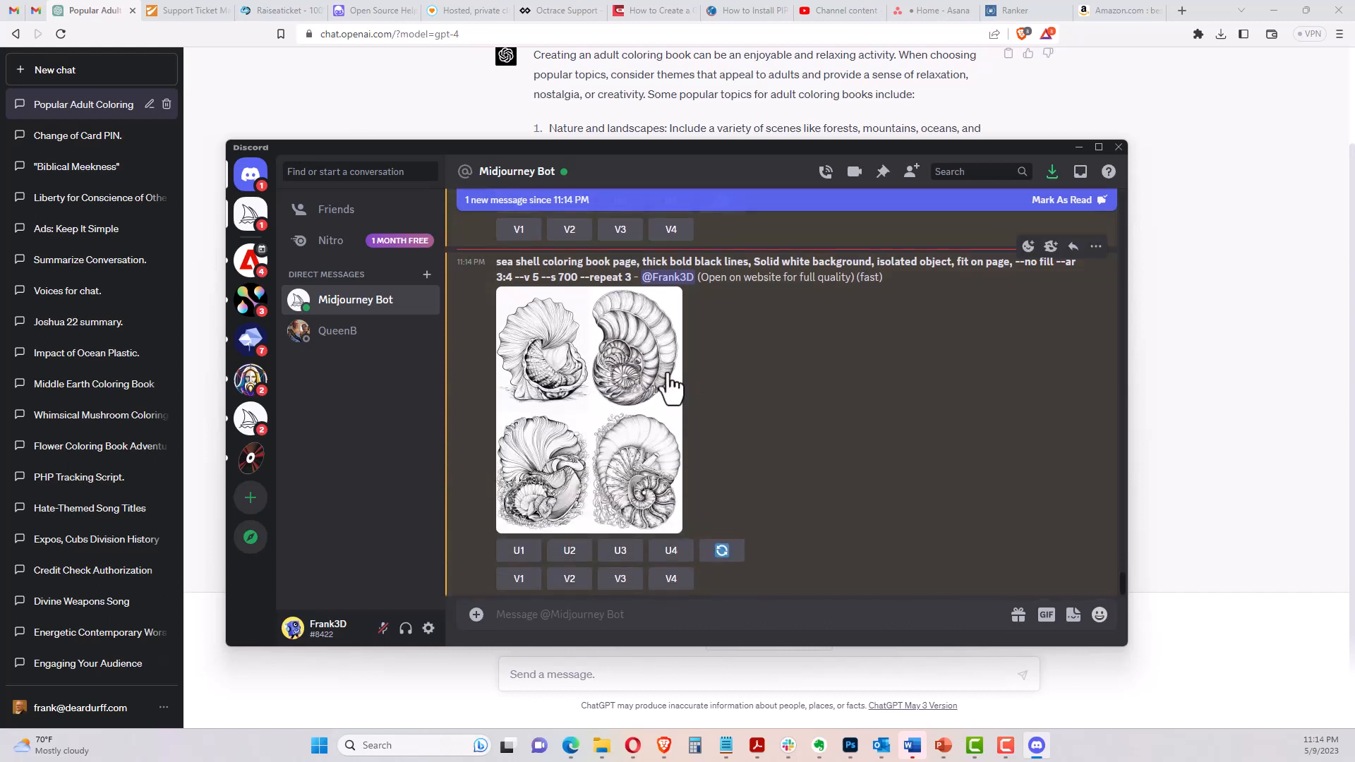
pyautogui.click(570, 554)
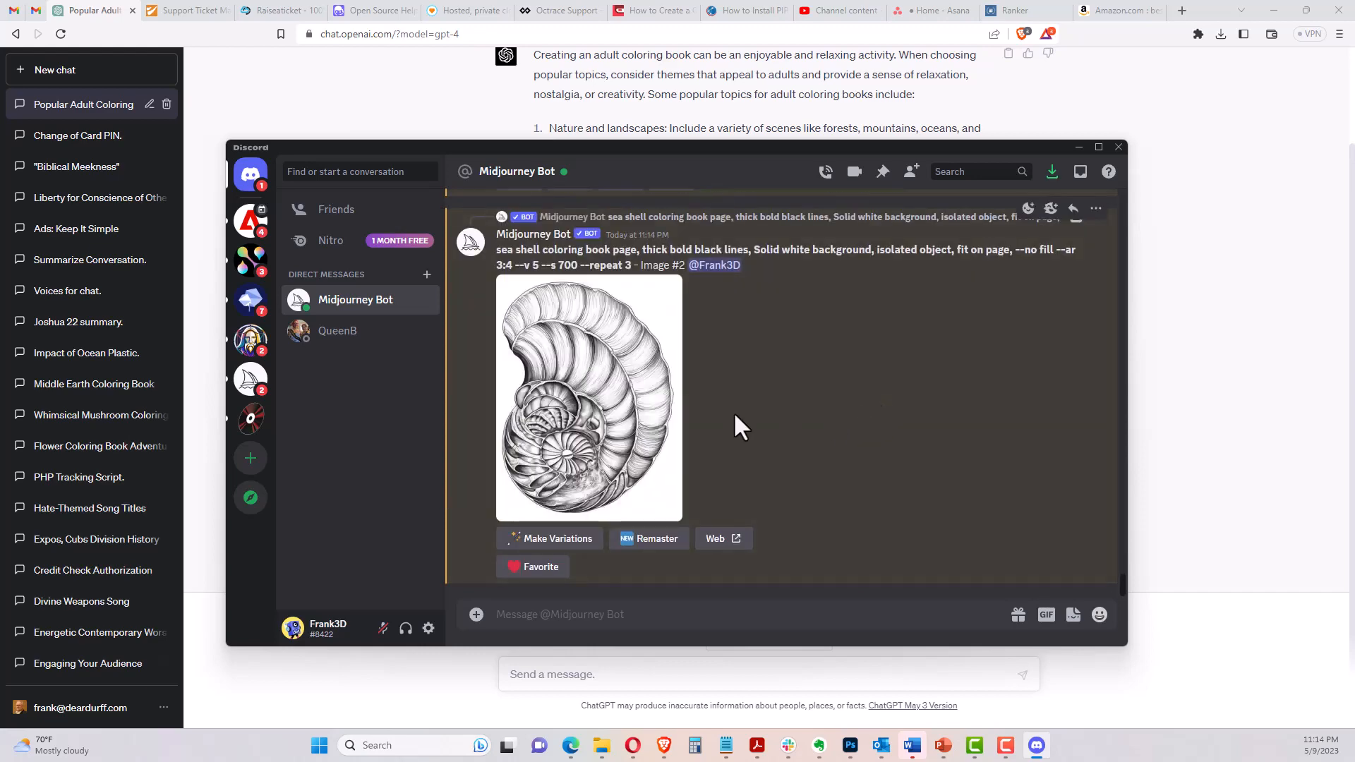
# Save the upscaled sea shell image to the Downloads folder under its suggested file name and return to the chat
pyautogui.click(629, 430)
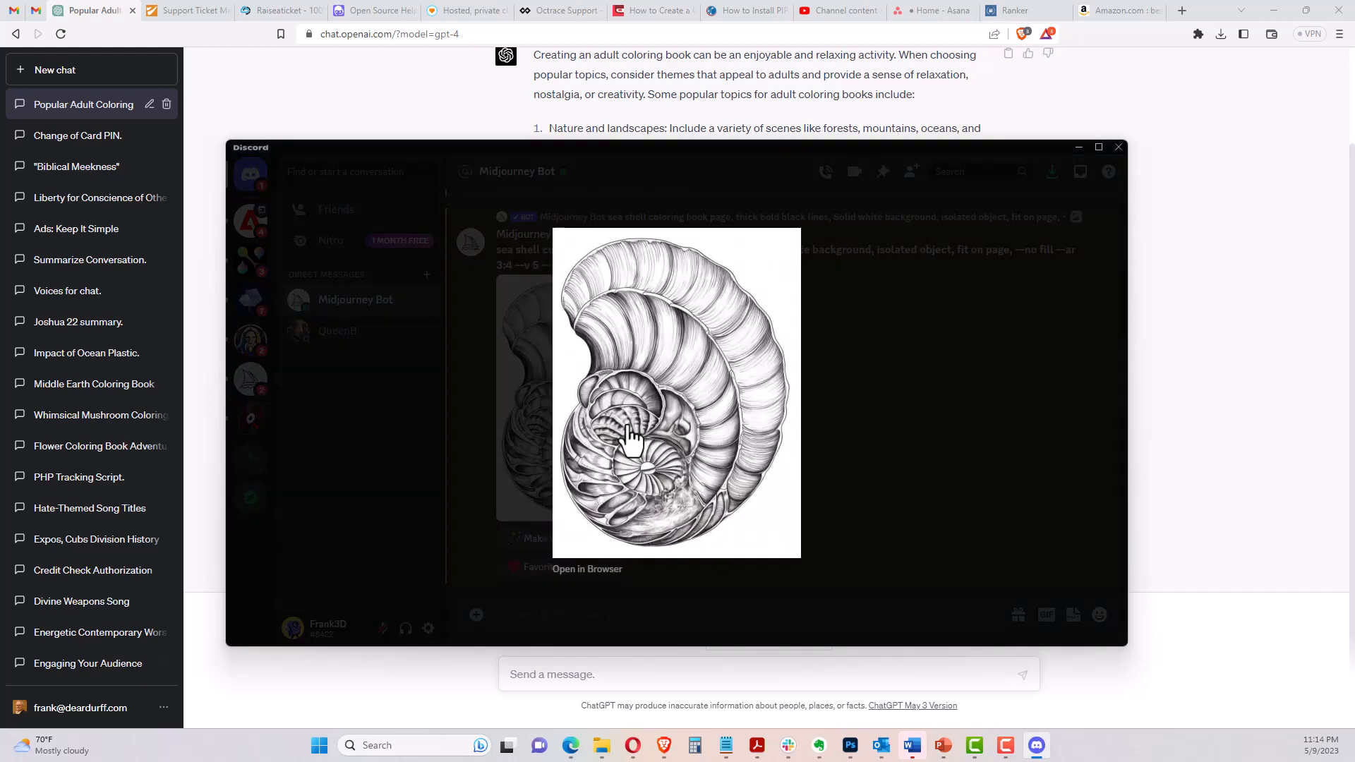
pyautogui.rightClick(620, 424)
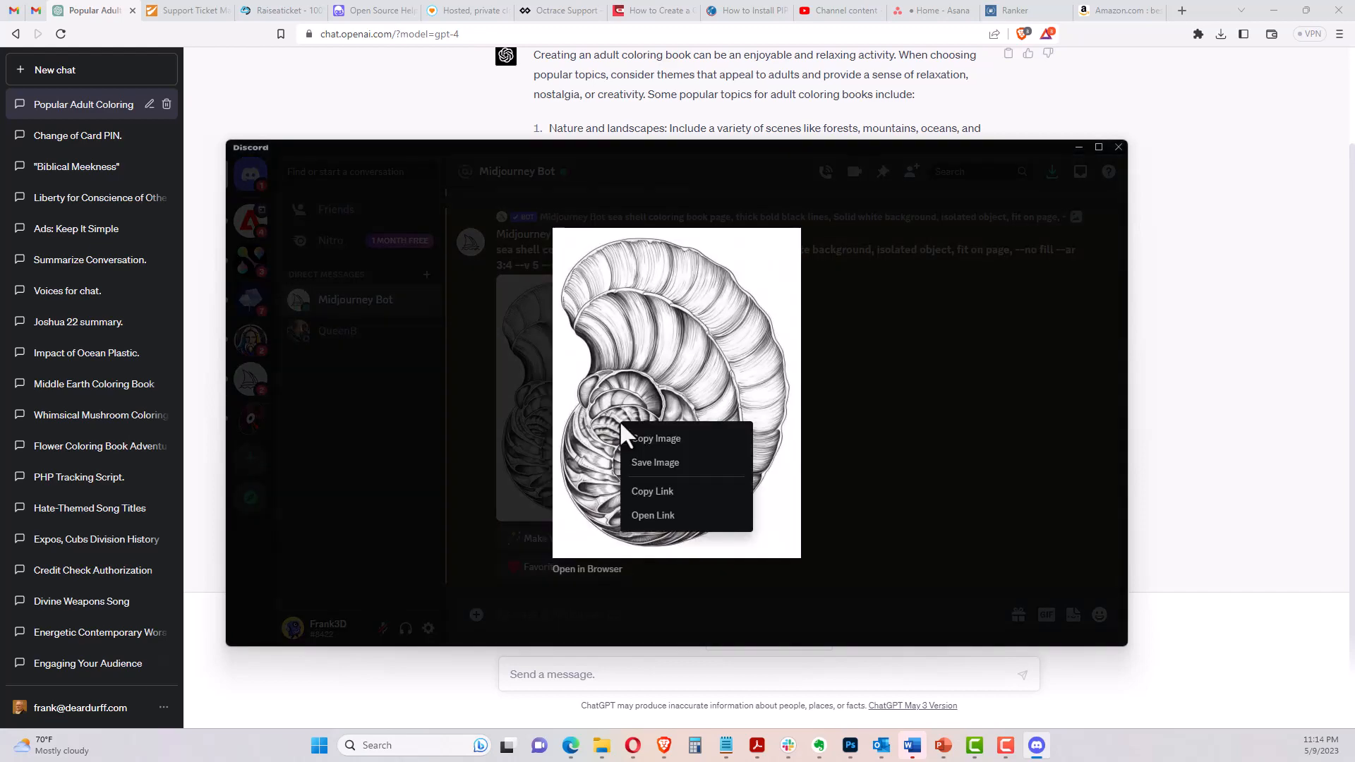
pyautogui.click(670, 464)
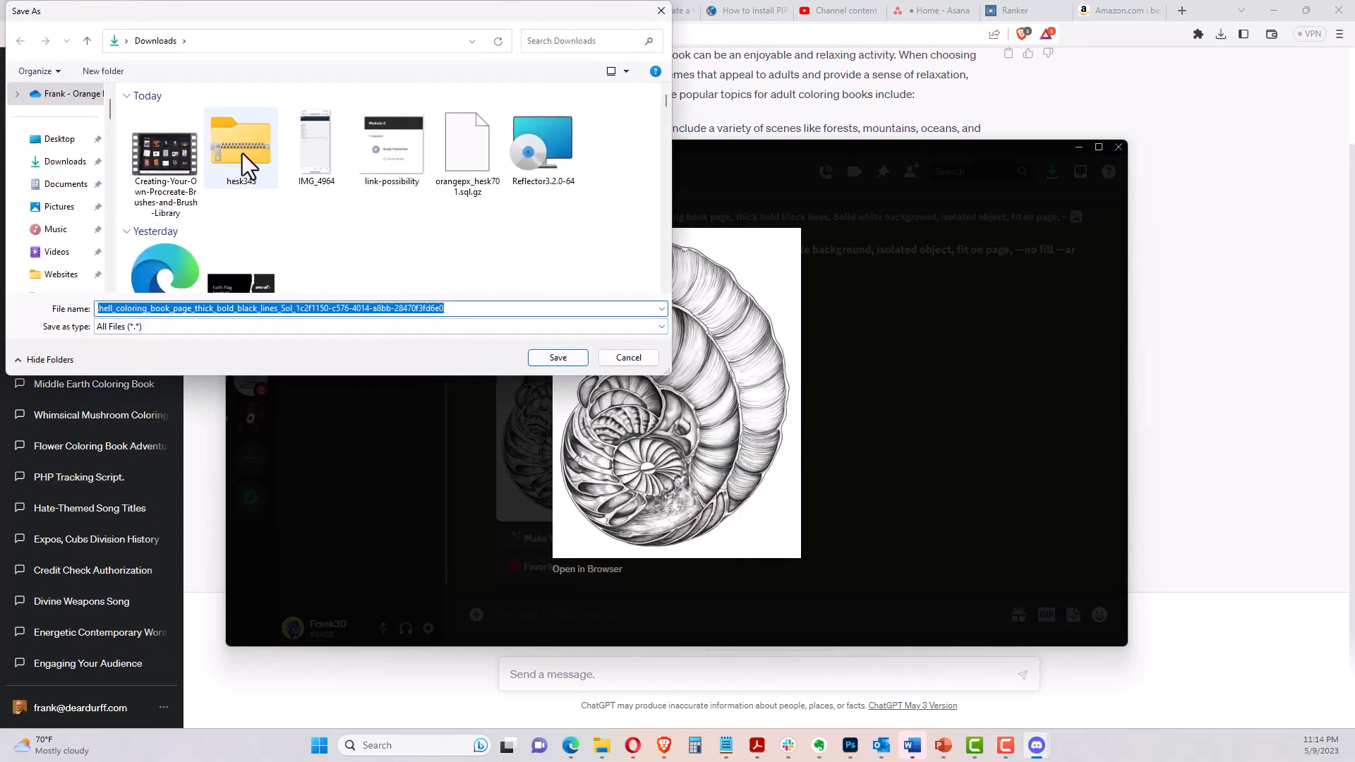
pyautogui.click(559, 358)
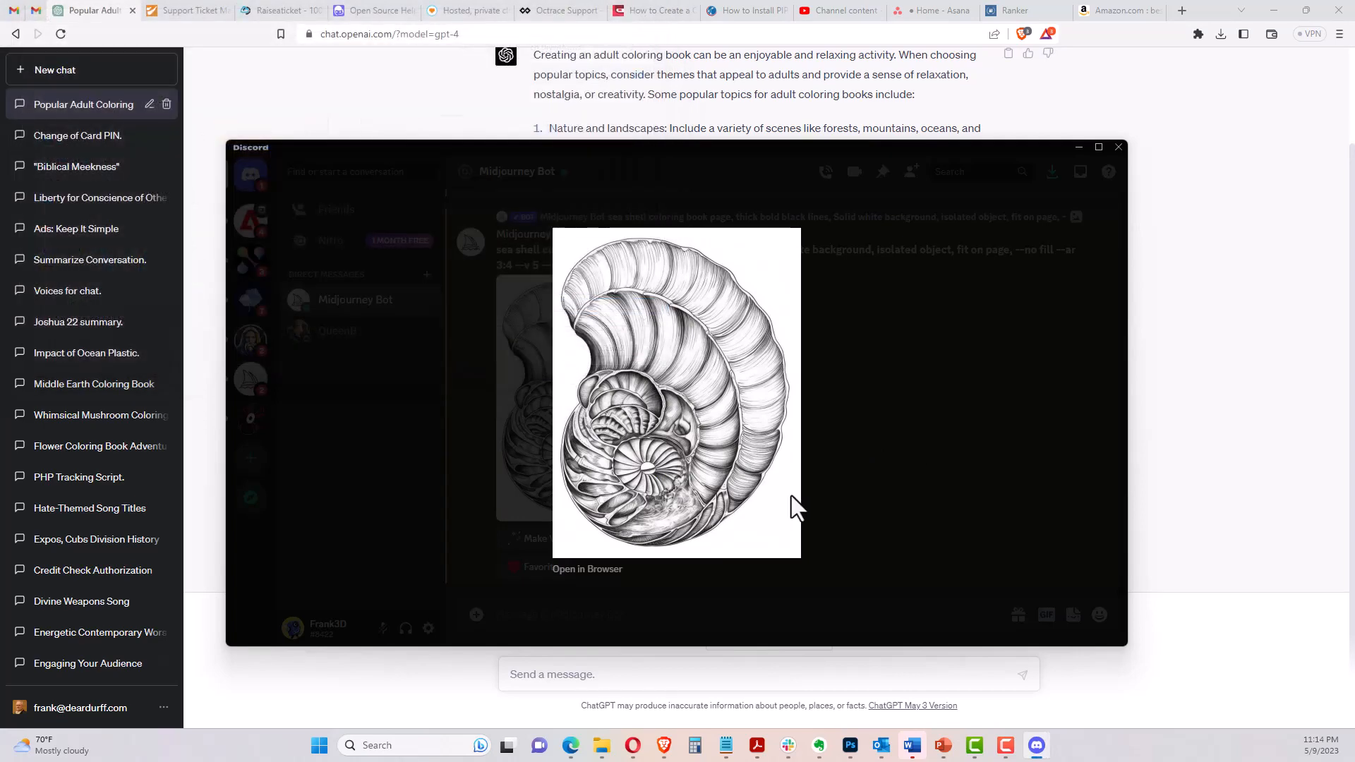
pyautogui.click(872, 469)
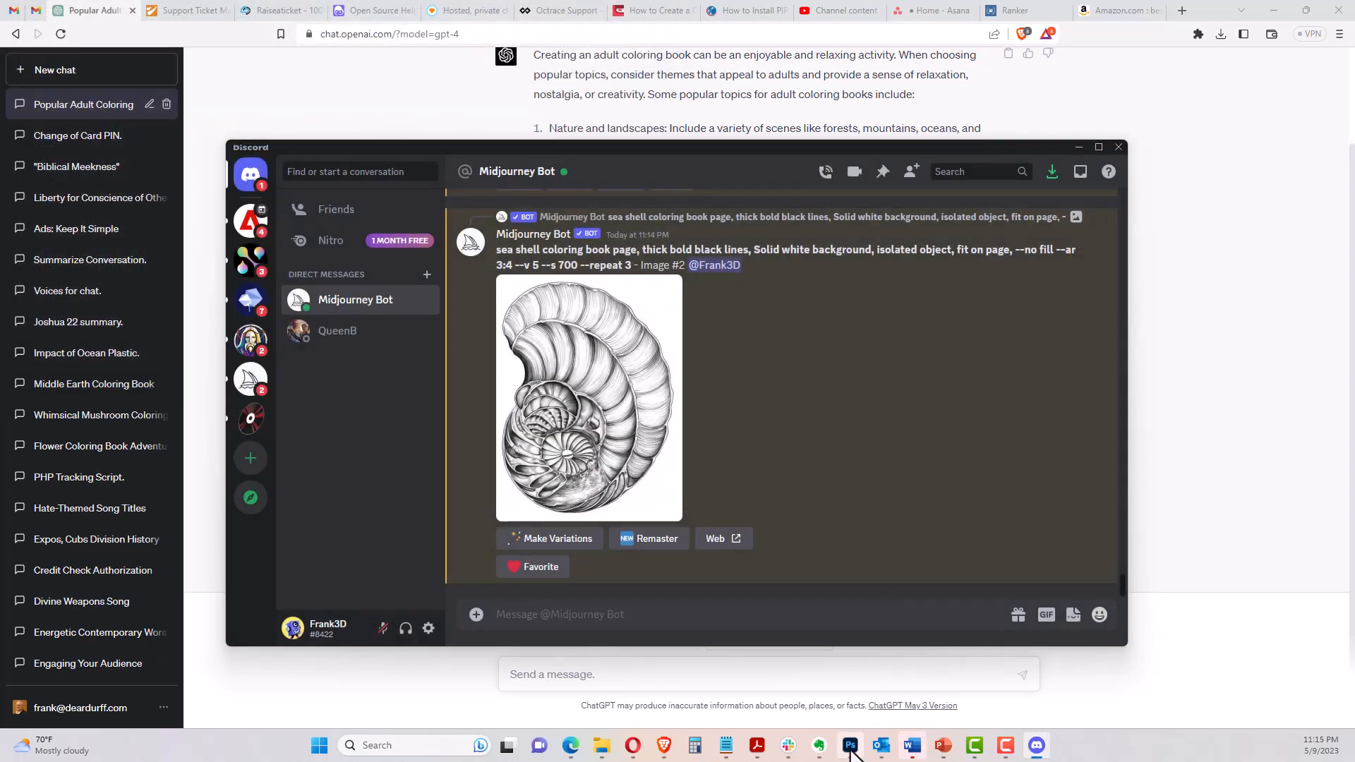
# Switch to Photoshop and create a Letter print document, 8.5 x 11 in, with a resolution of 150 pixels/inch
pyautogui.moveTo(852, 752)
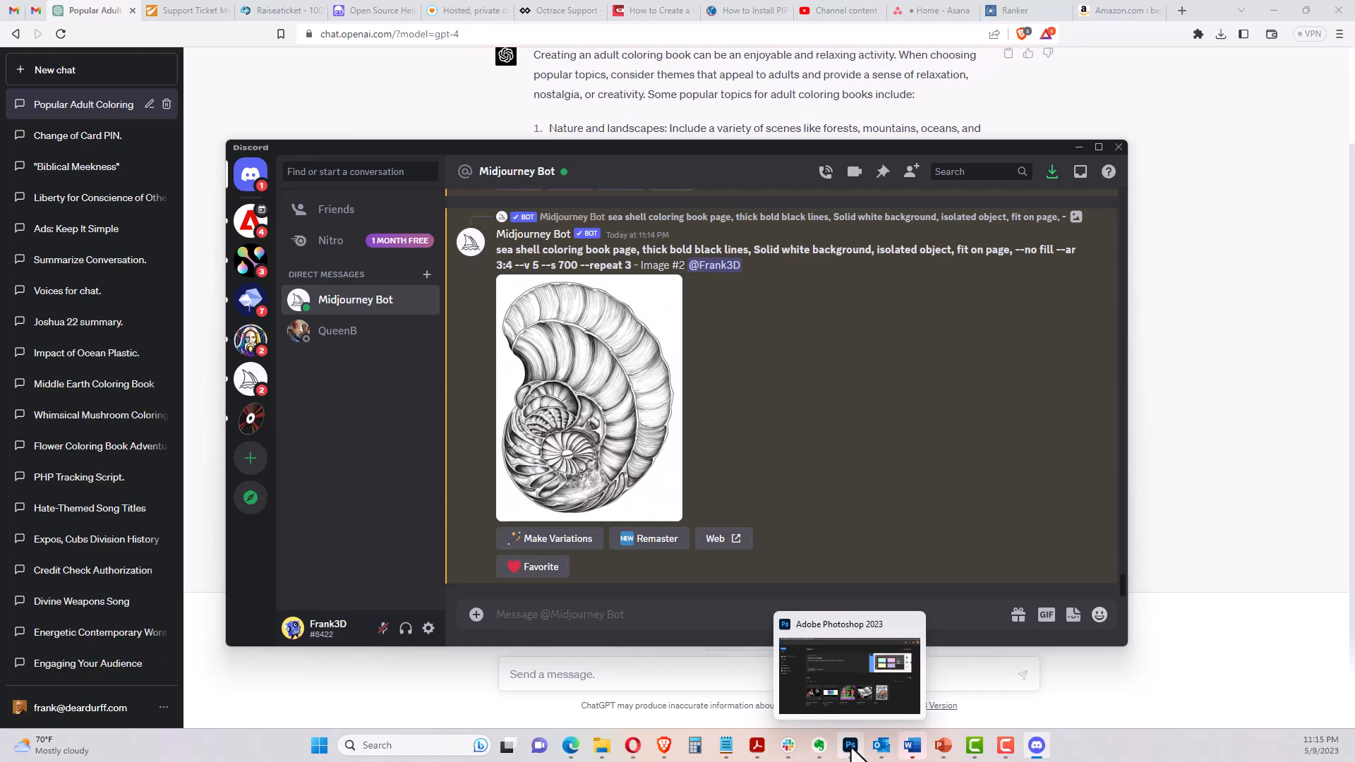
pyautogui.click(849, 674)
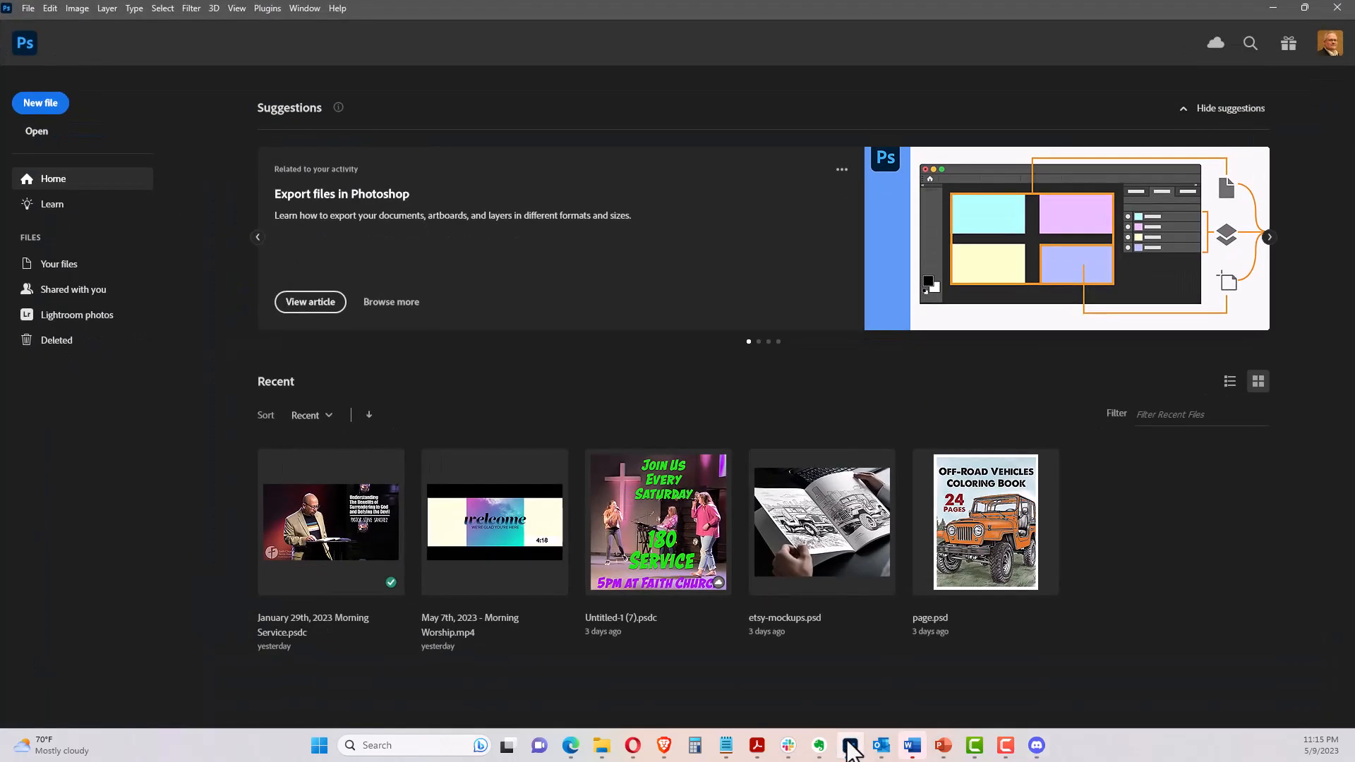
pyautogui.click(45, 113)
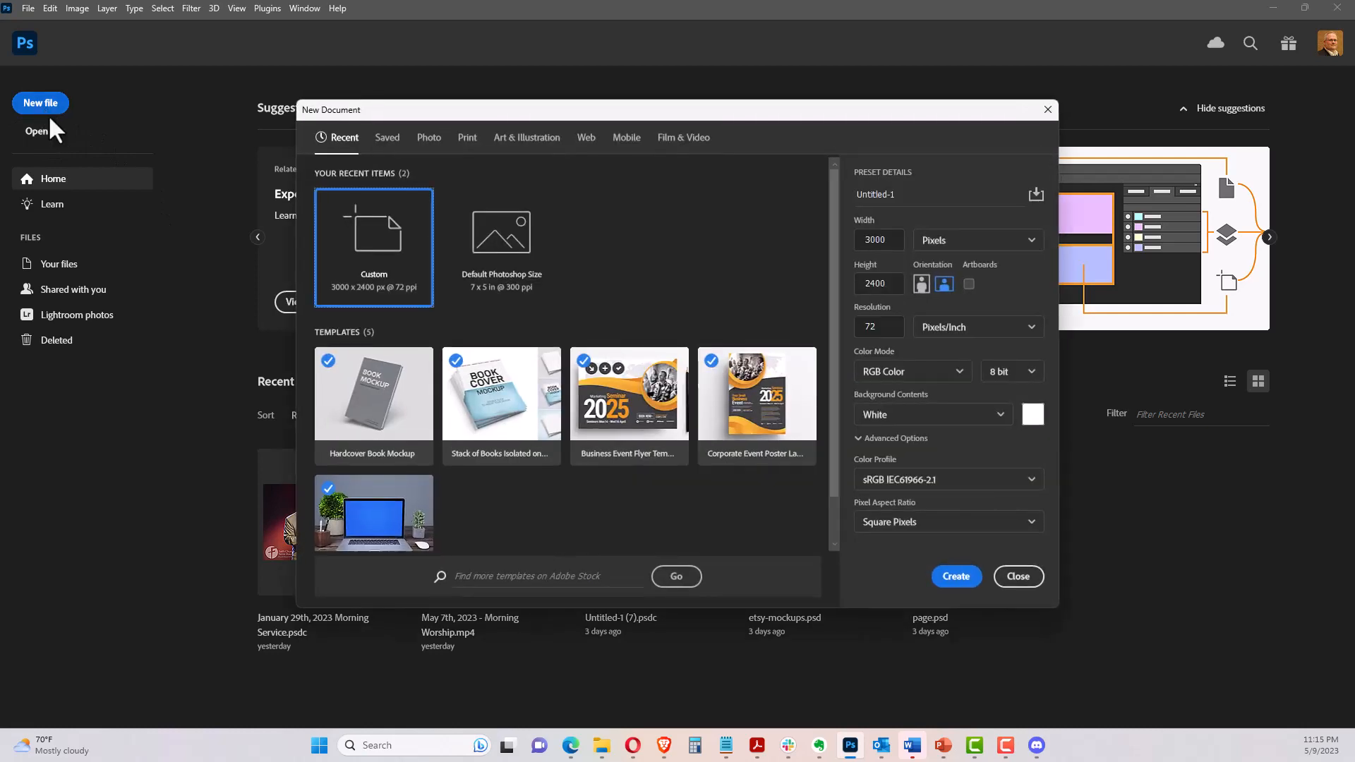
pyautogui.click(467, 140)
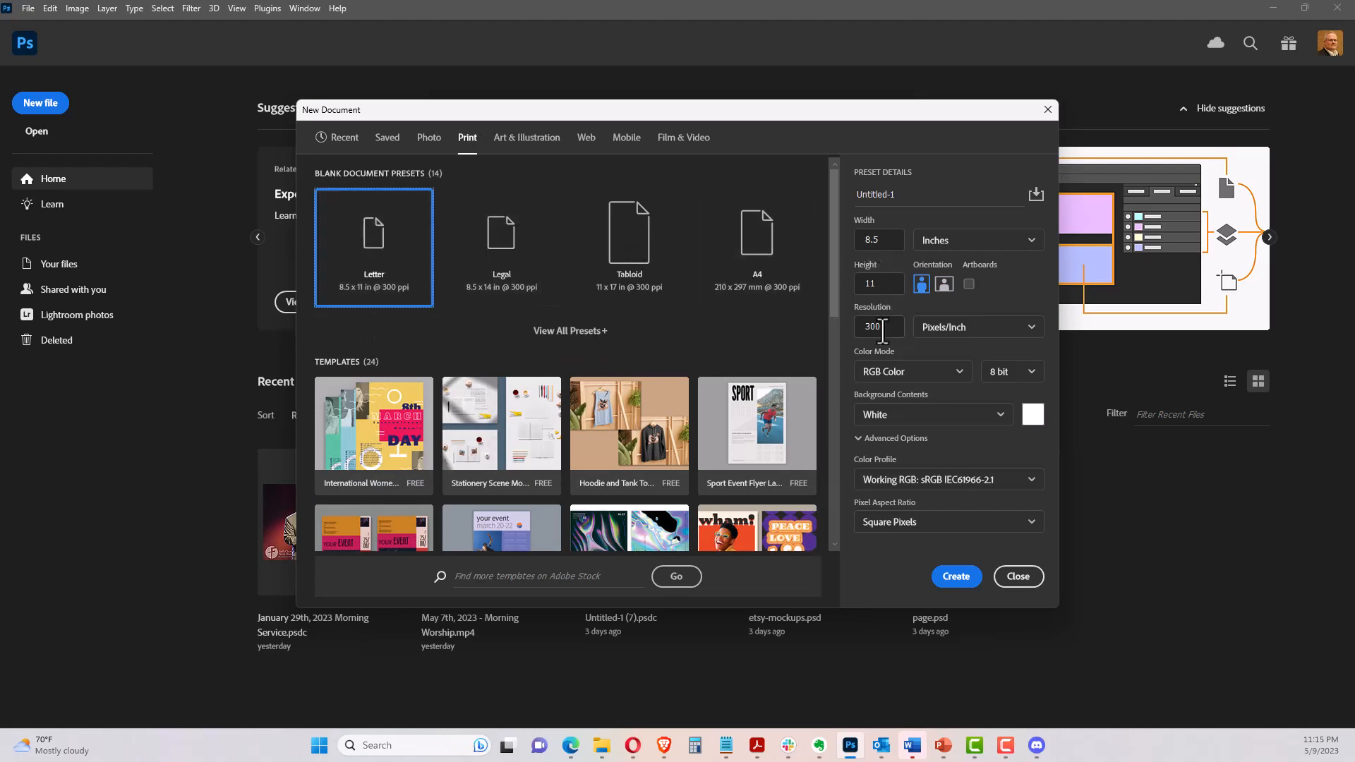
pyautogui.doubleClick(860, 326)
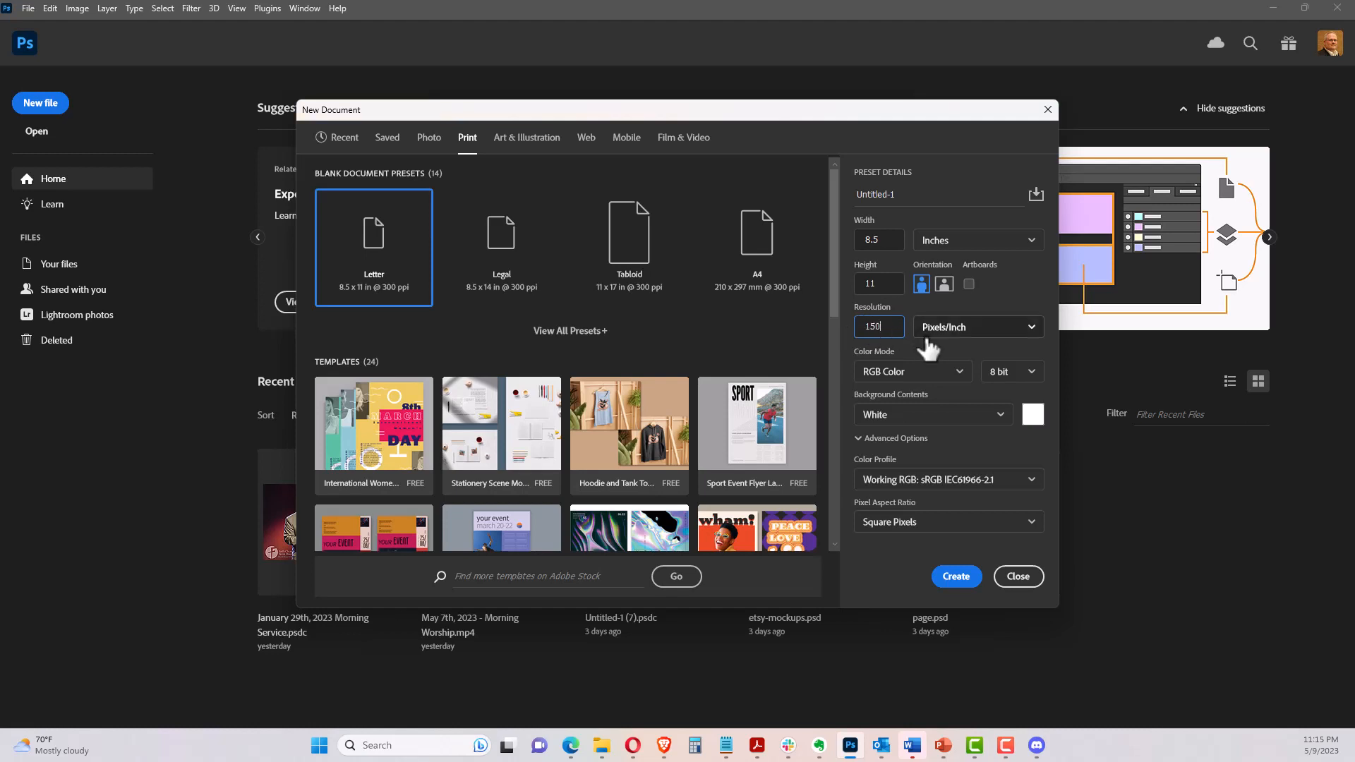
pyautogui.click(957, 577)
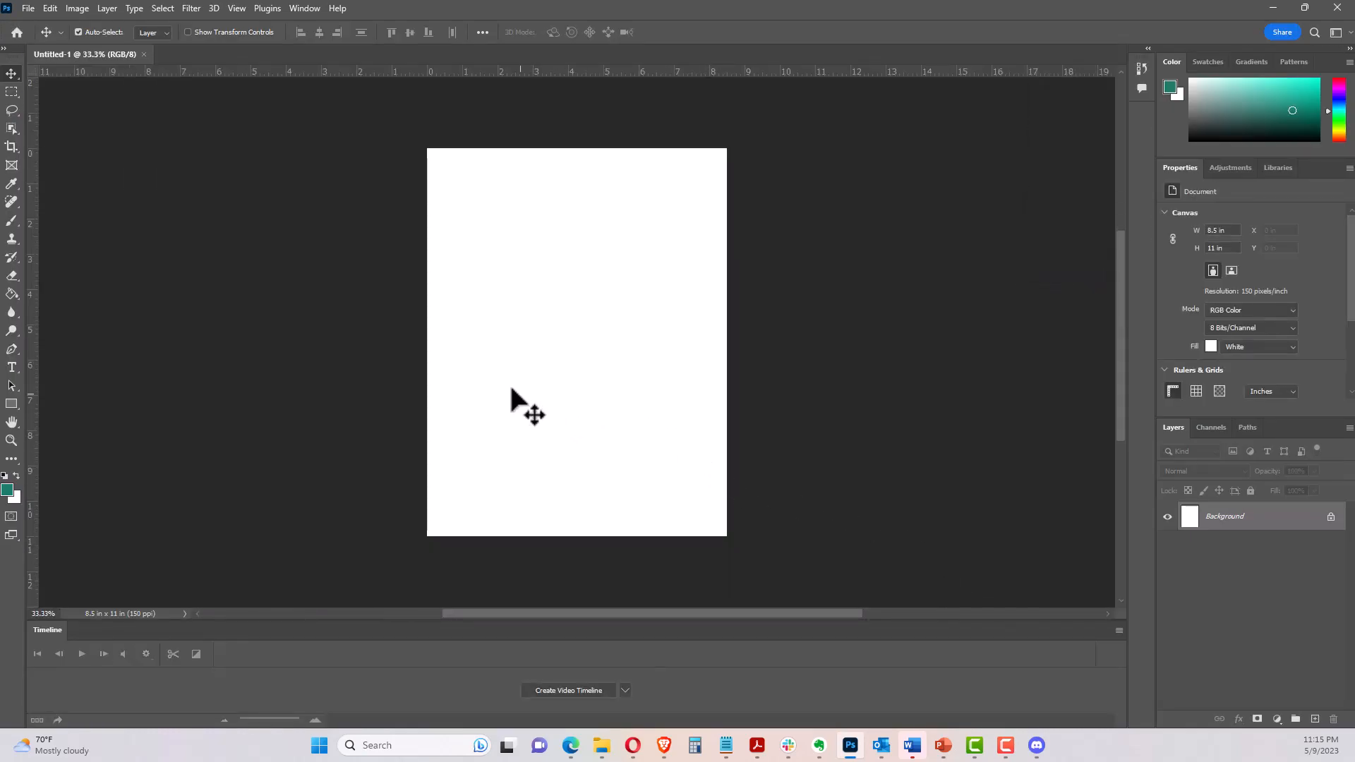
# Place margin guides about 0.25 in inside the page's left, top and right edges
pyautogui.hotkey('ctrl', '+')
pyautogui.hotkey('ctrl', '+')
pyautogui.moveTo(268, 221); pyautogui.dragTo(312, 336)
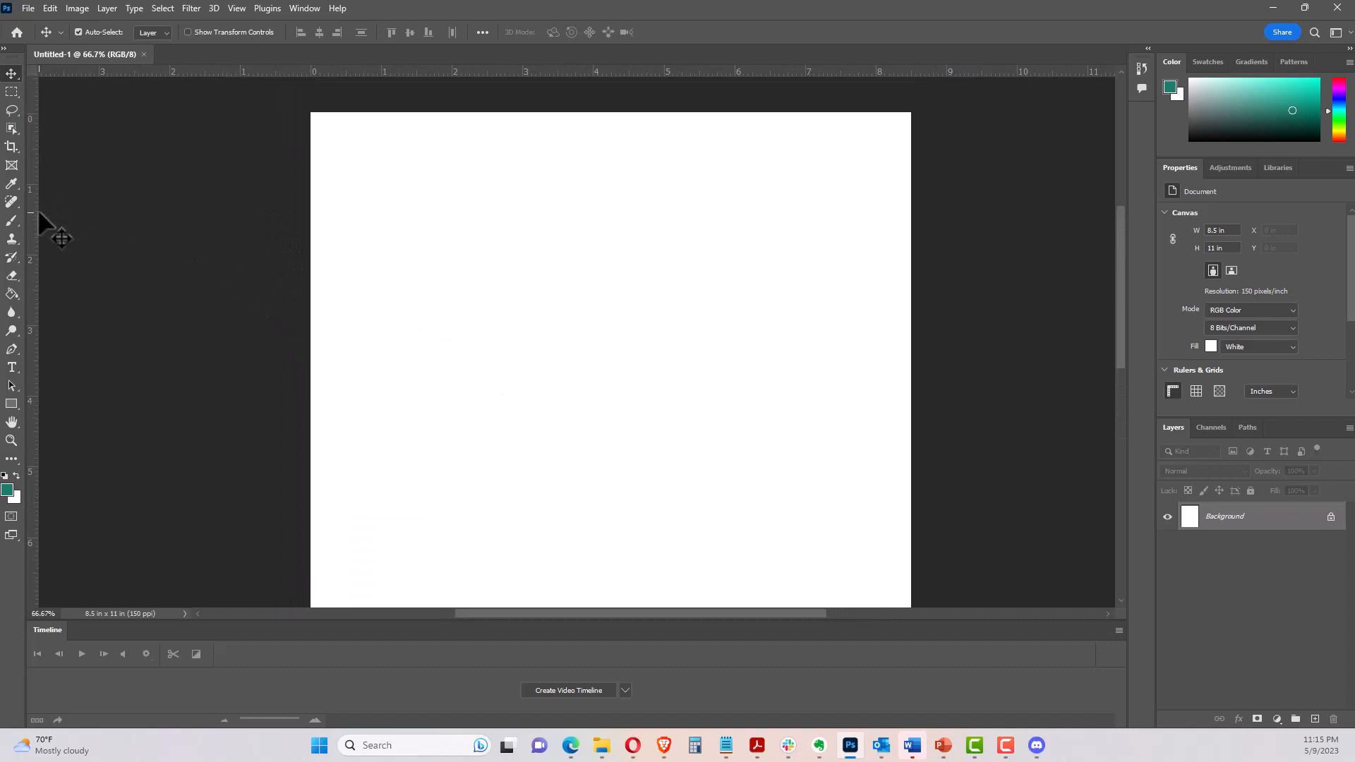
pyautogui.moveTo(32, 212); pyautogui.dragTo(328, 223)
pyautogui.moveTo(353, 71); pyautogui.dragTo(357, 131)
pyautogui.moveTo(33, 275); pyautogui.dragTo(895, 294)
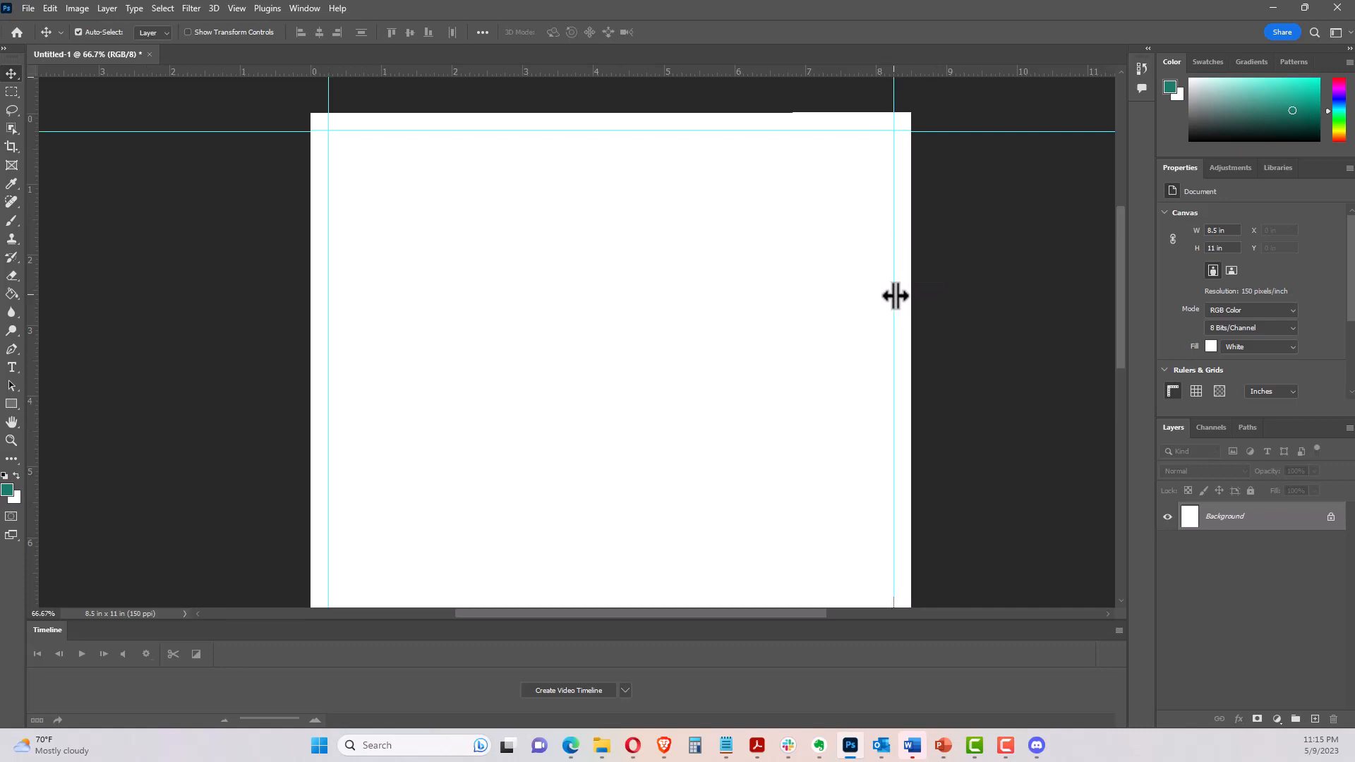
# Place a horizontal margin guide about 0.25 in above the page's bottom edge
pyautogui.scroll(-2, 966, 309)
pyautogui.scroll(-4, 963, 304)
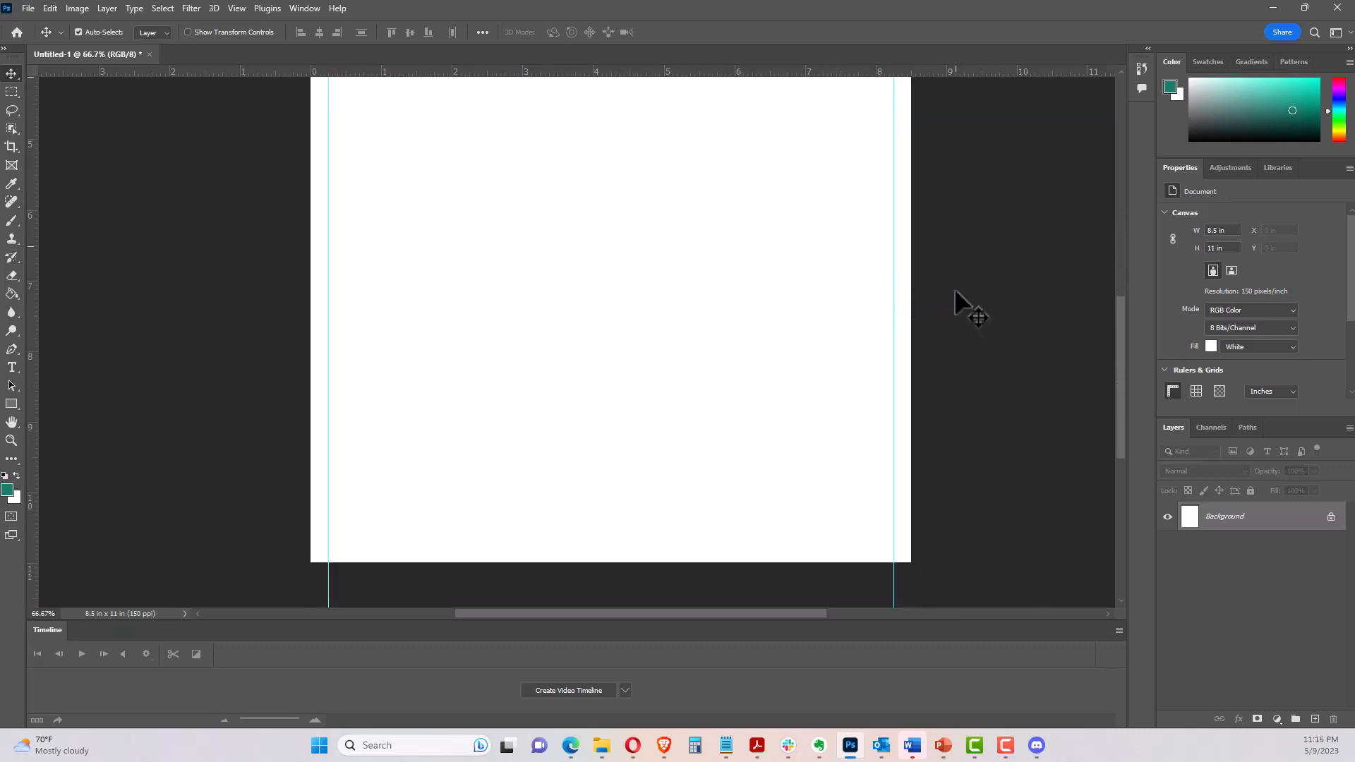
pyautogui.moveTo(641, 72); pyautogui.dragTo(617, 528)
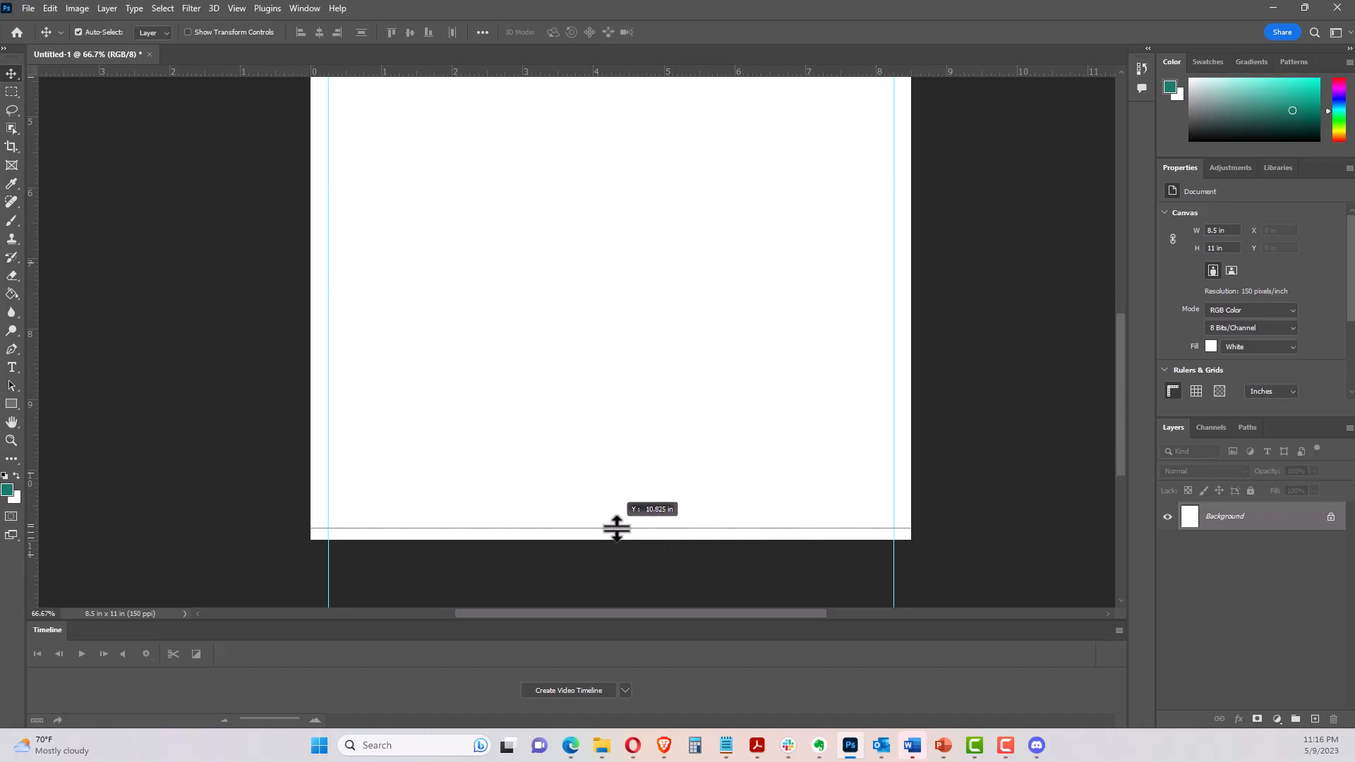
pyautogui.moveTo(617, 528); pyautogui.dragTo(616, 523)
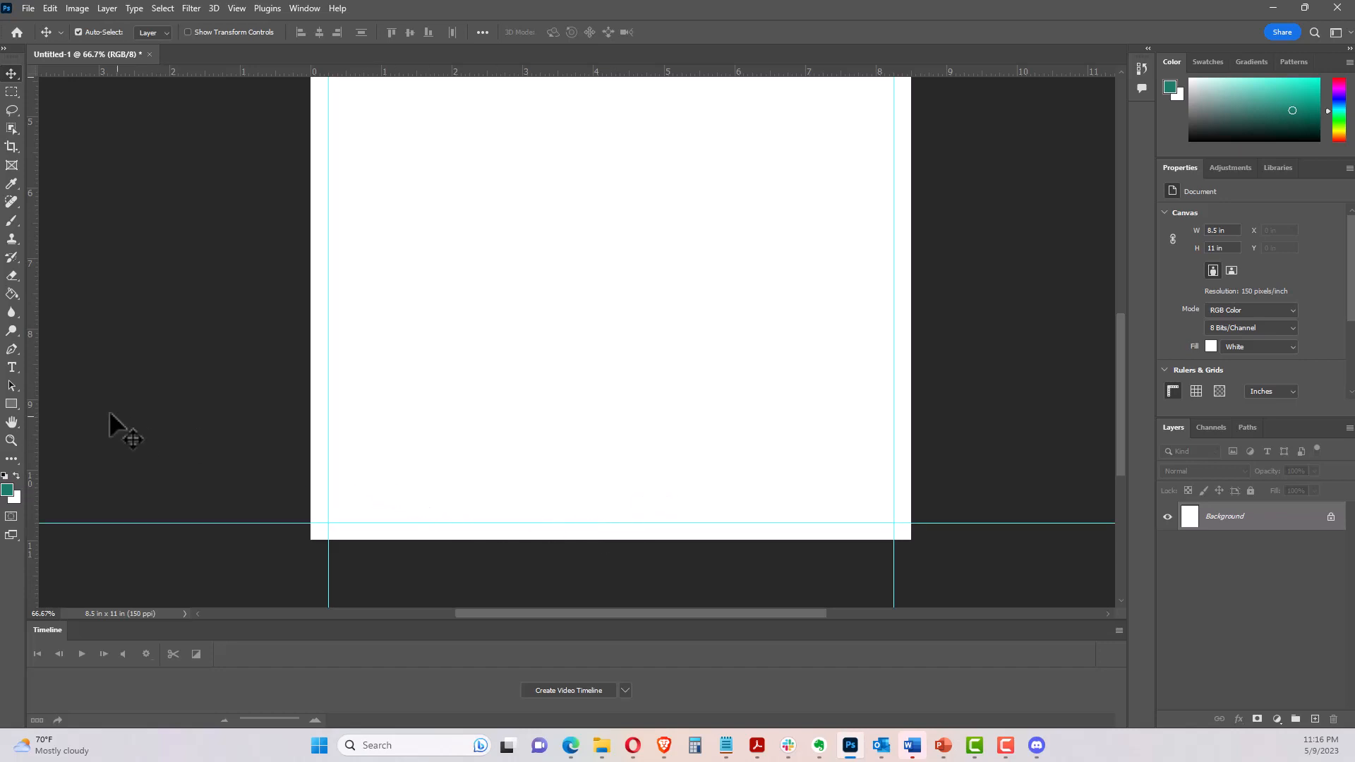
pyautogui.hotkey('ctrl', '-')
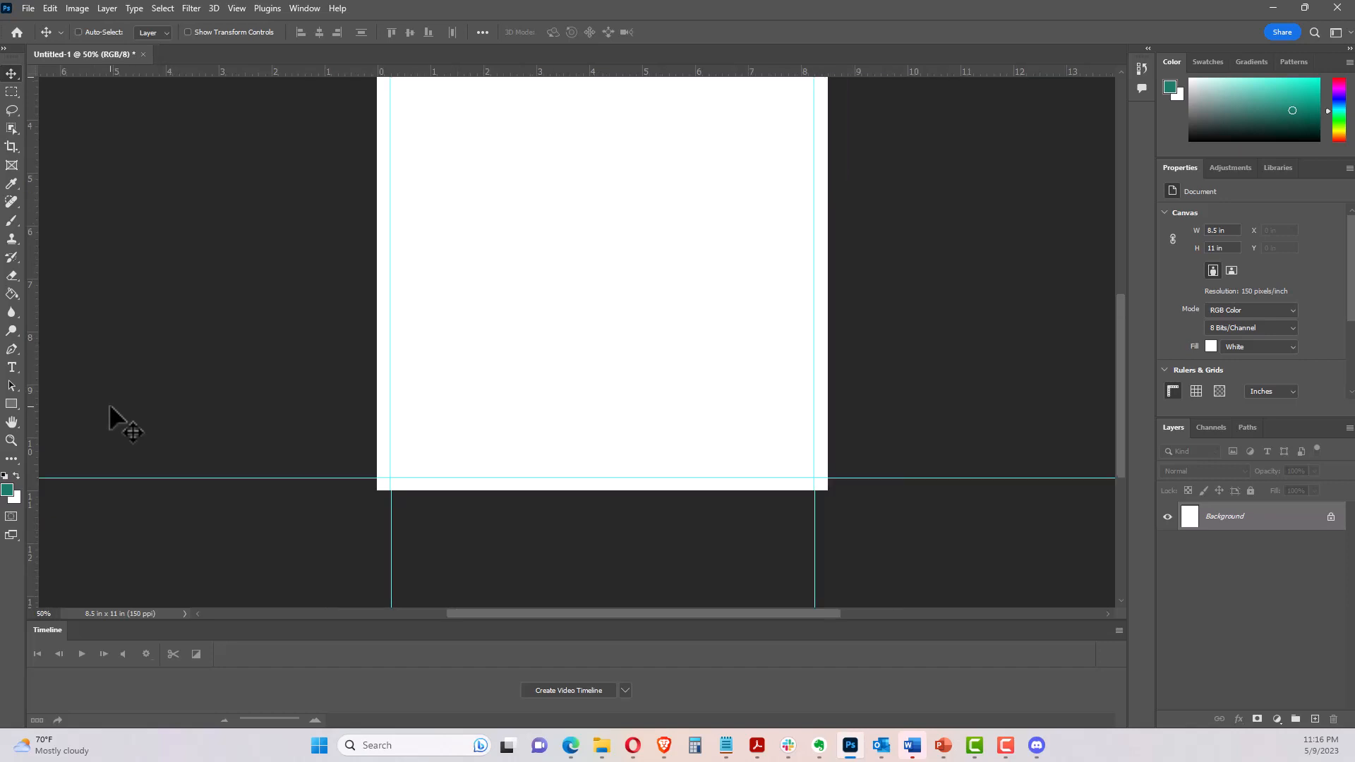
# Try to place the sea shell coloring page image from Downloads into the letter-size document as an embedded object
pyautogui.hotkey('ctrl', '-')
pyautogui.moveTo(188, 296); pyautogui.dragTo(189, 378)
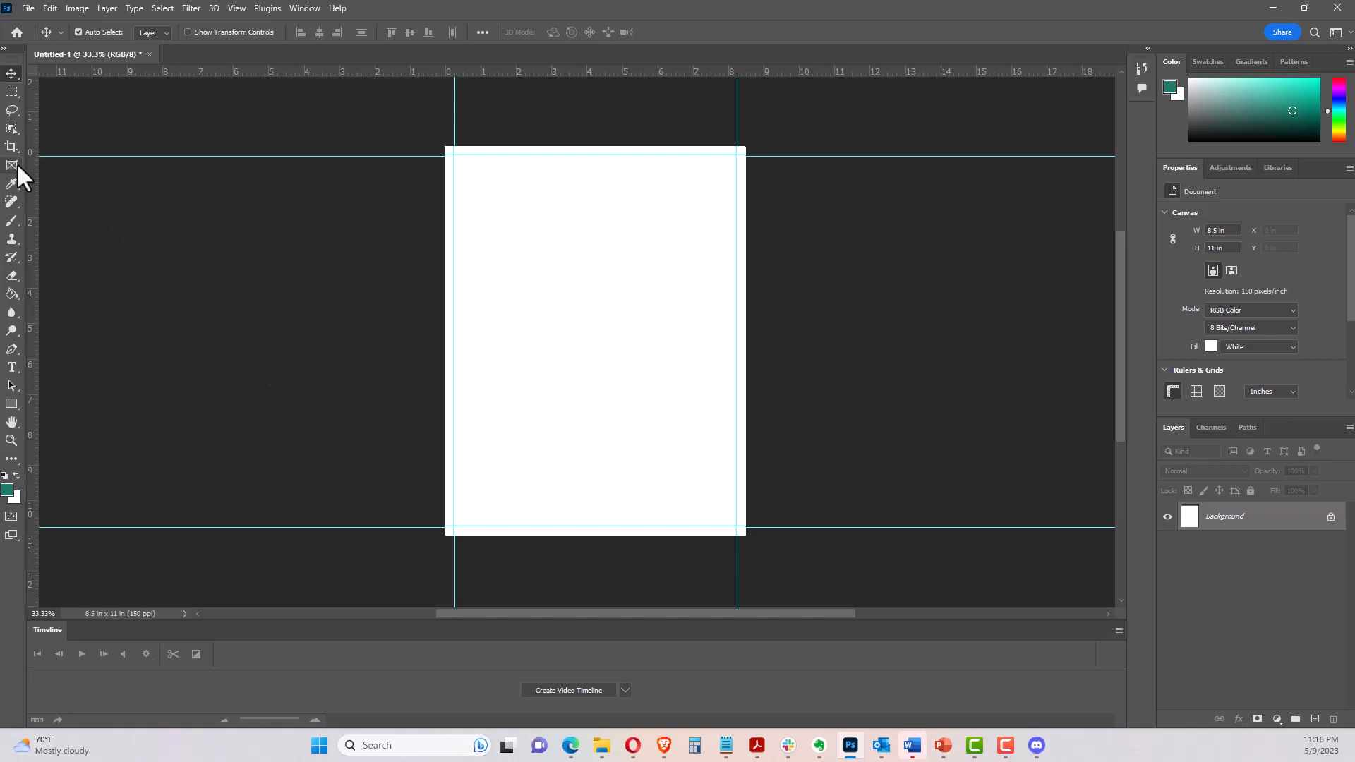
pyautogui.click(27, 8)
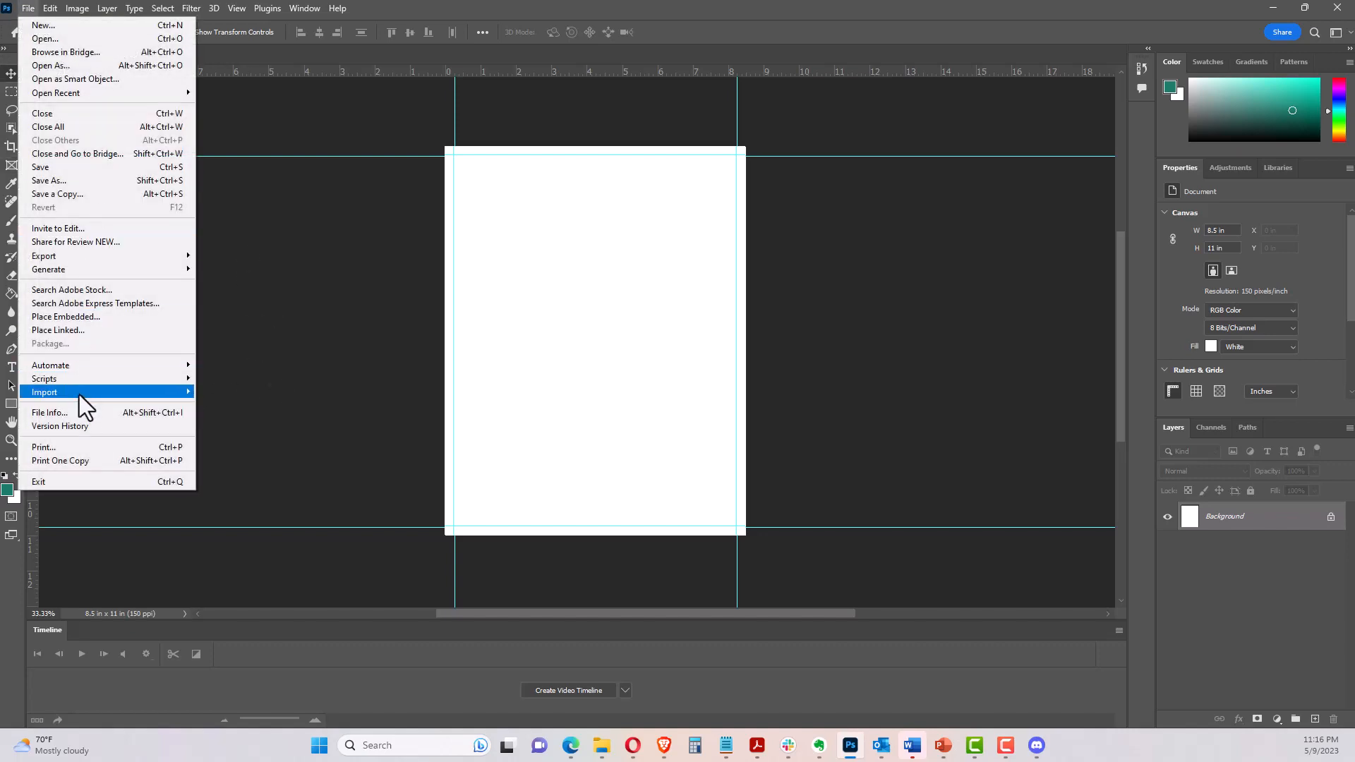
pyautogui.moveTo(82, 399)
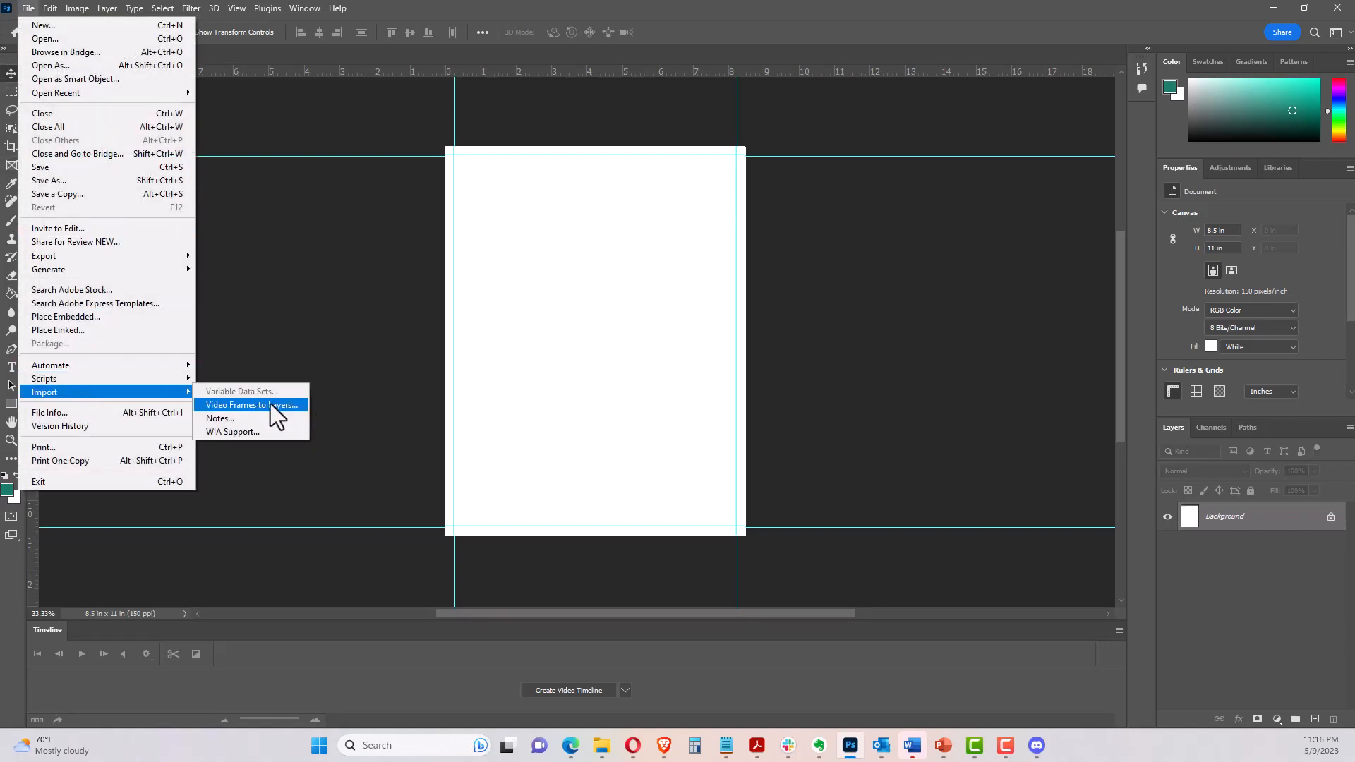
pyautogui.click(94, 318)
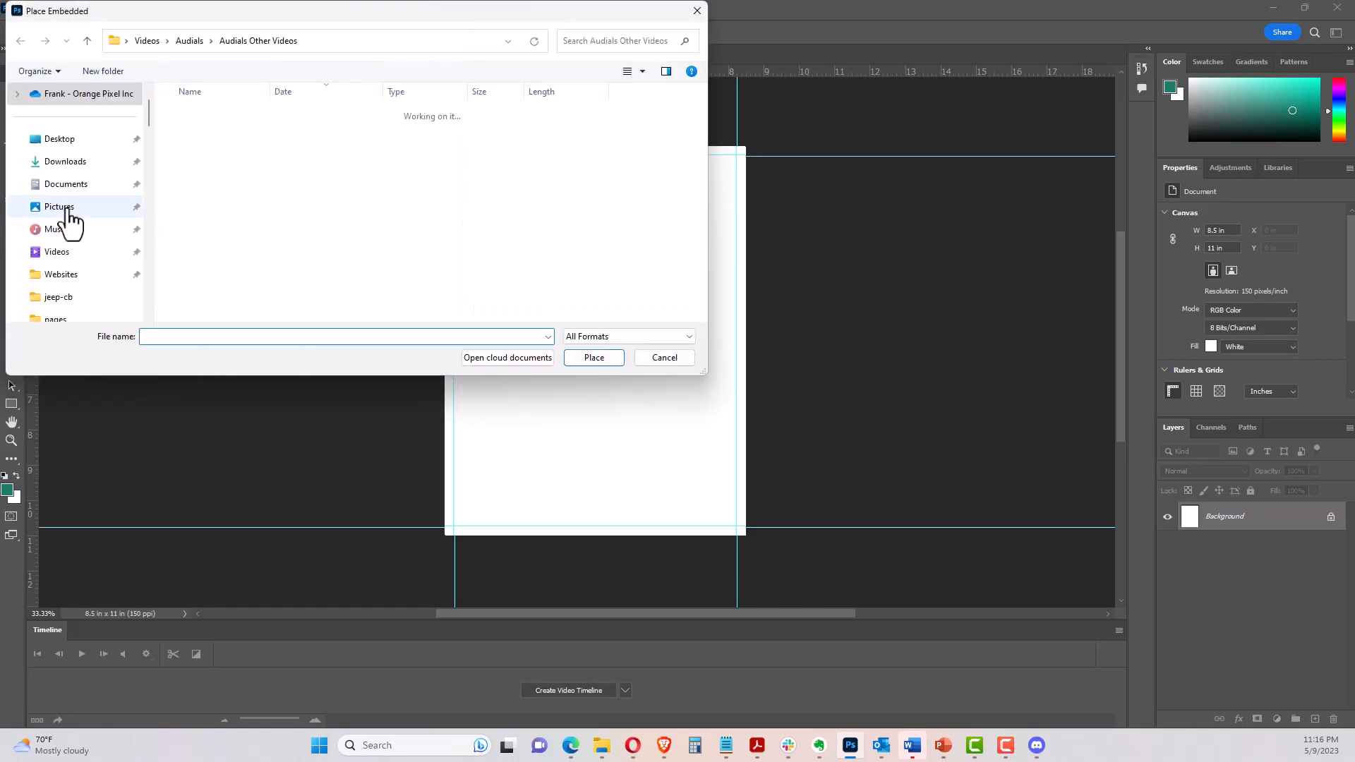
pyautogui.click(102, 165)
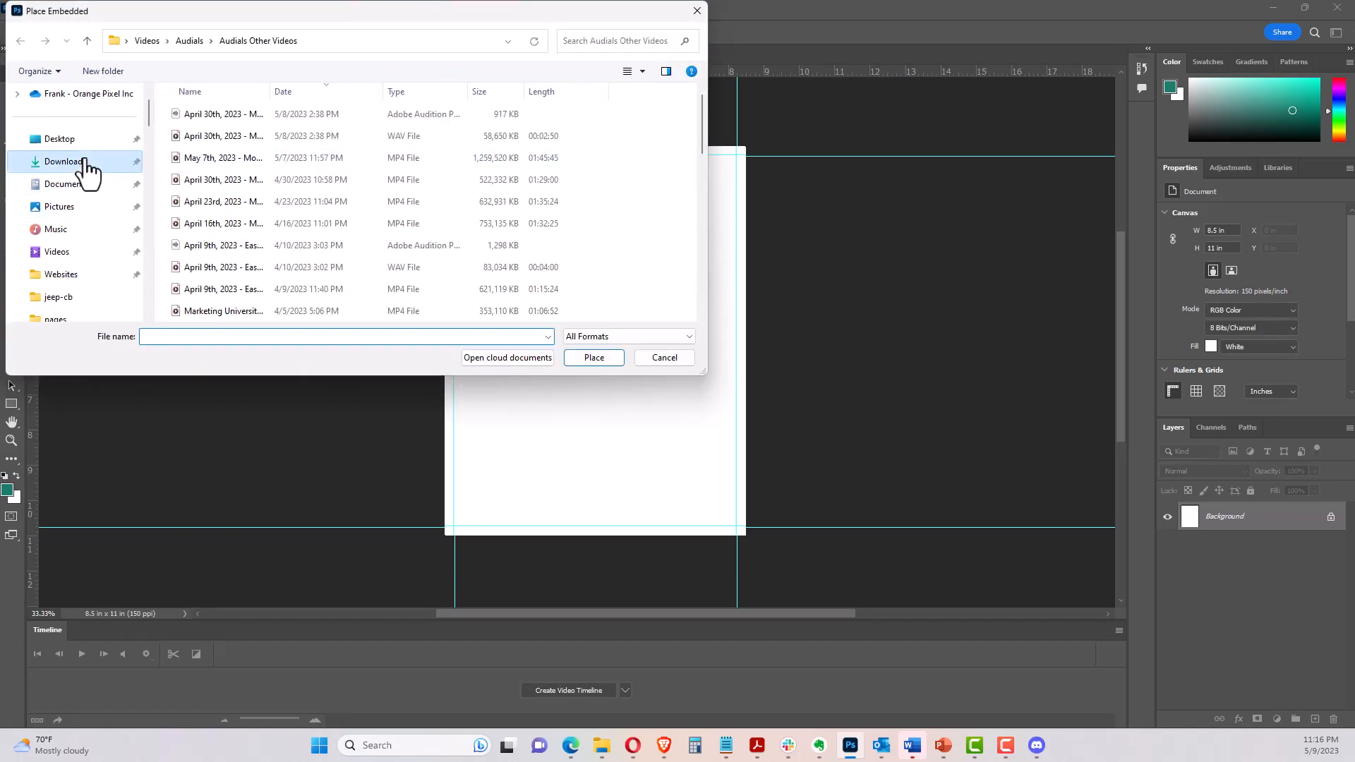
pyautogui.click(279, 159)
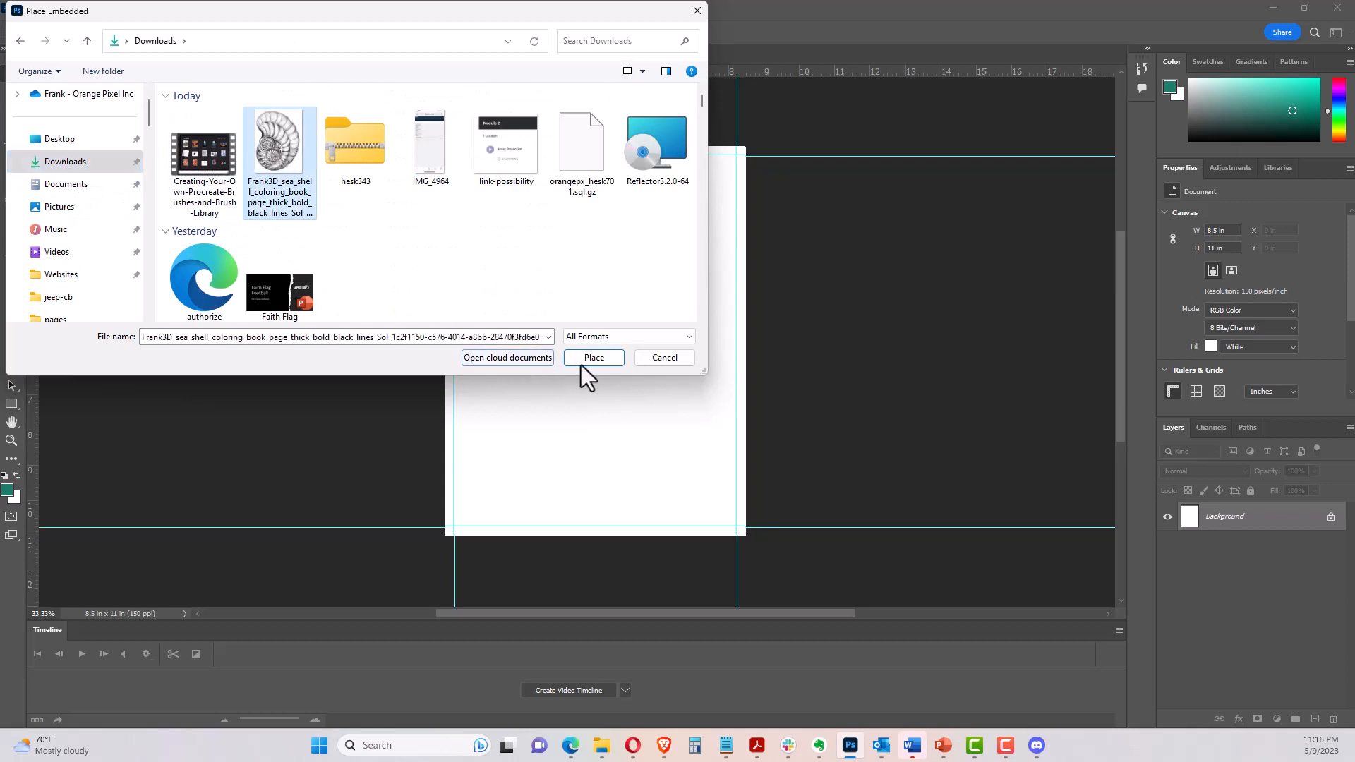
pyautogui.click(584, 360)
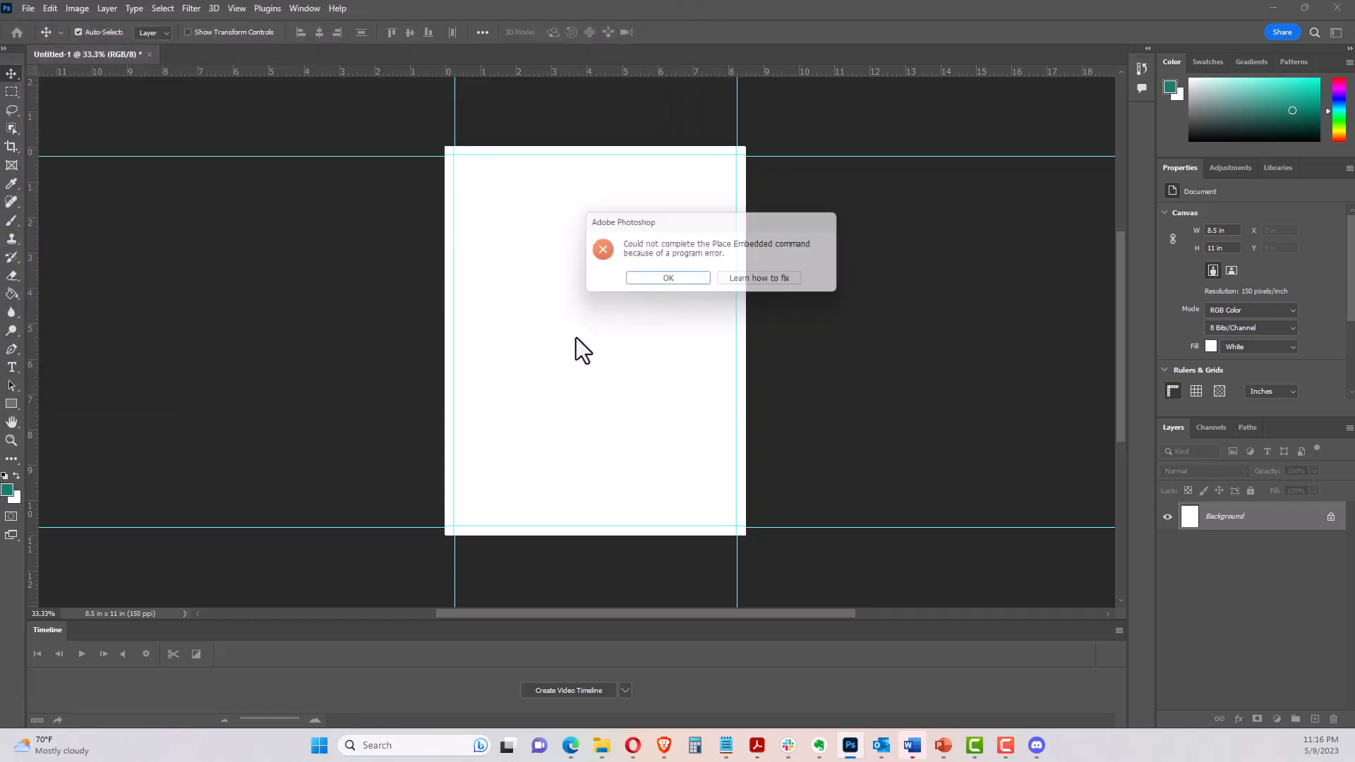
pyautogui.click(668, 281)
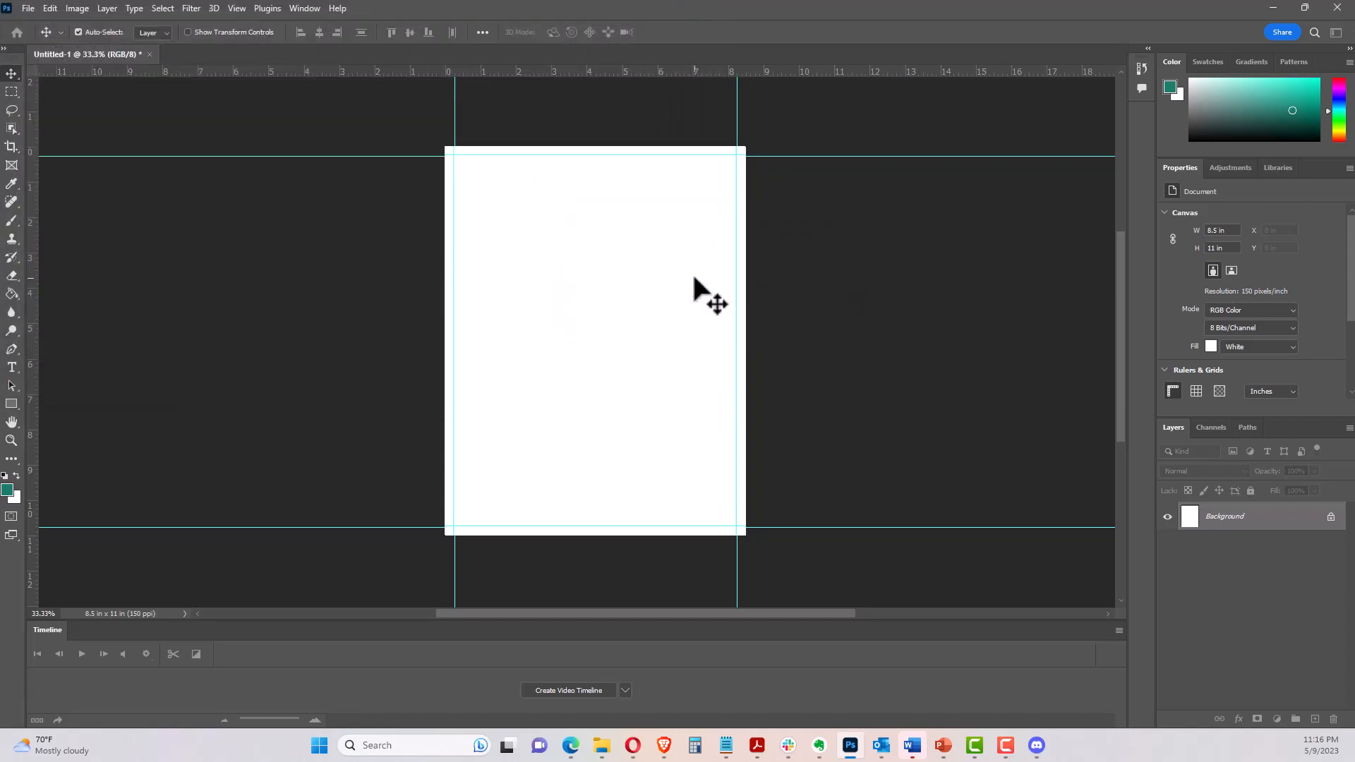
pyautogui.click(28, 8)
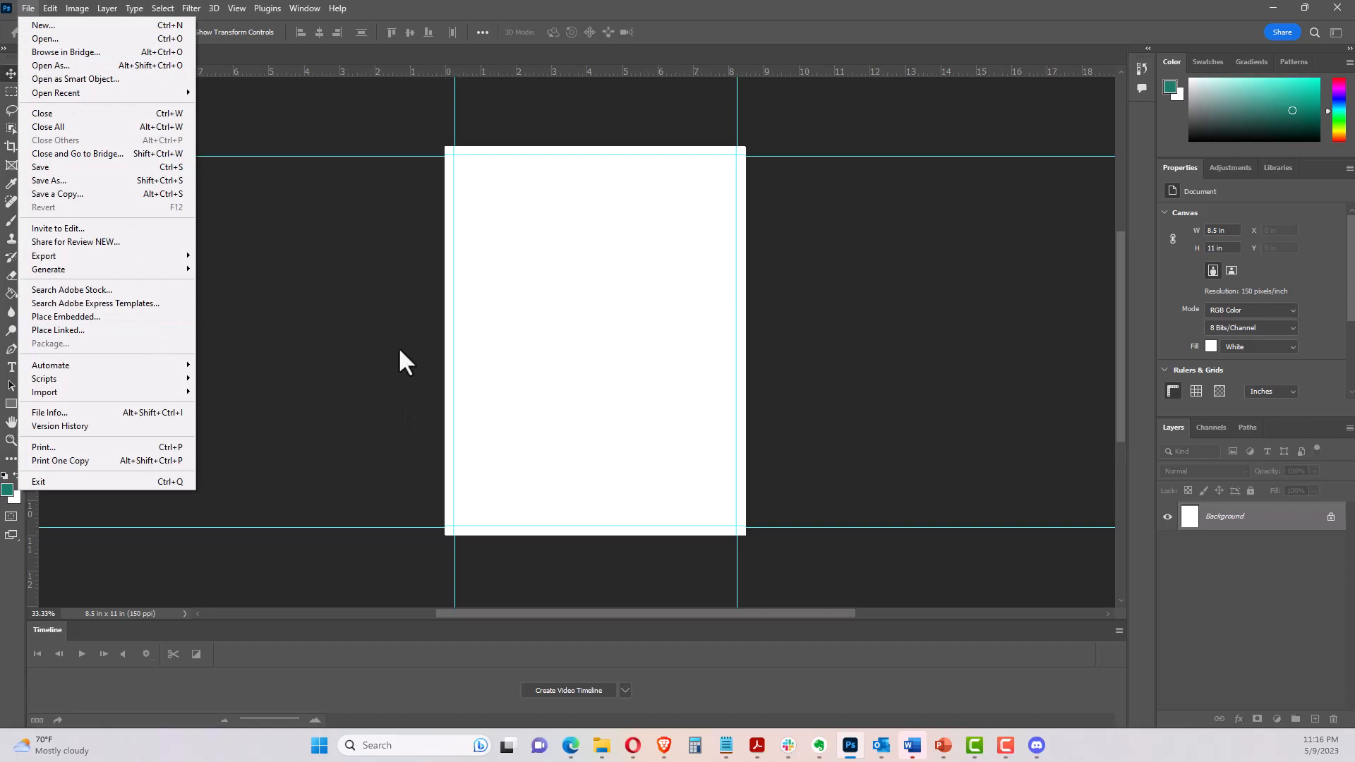
pyautogui.click(347, 309)
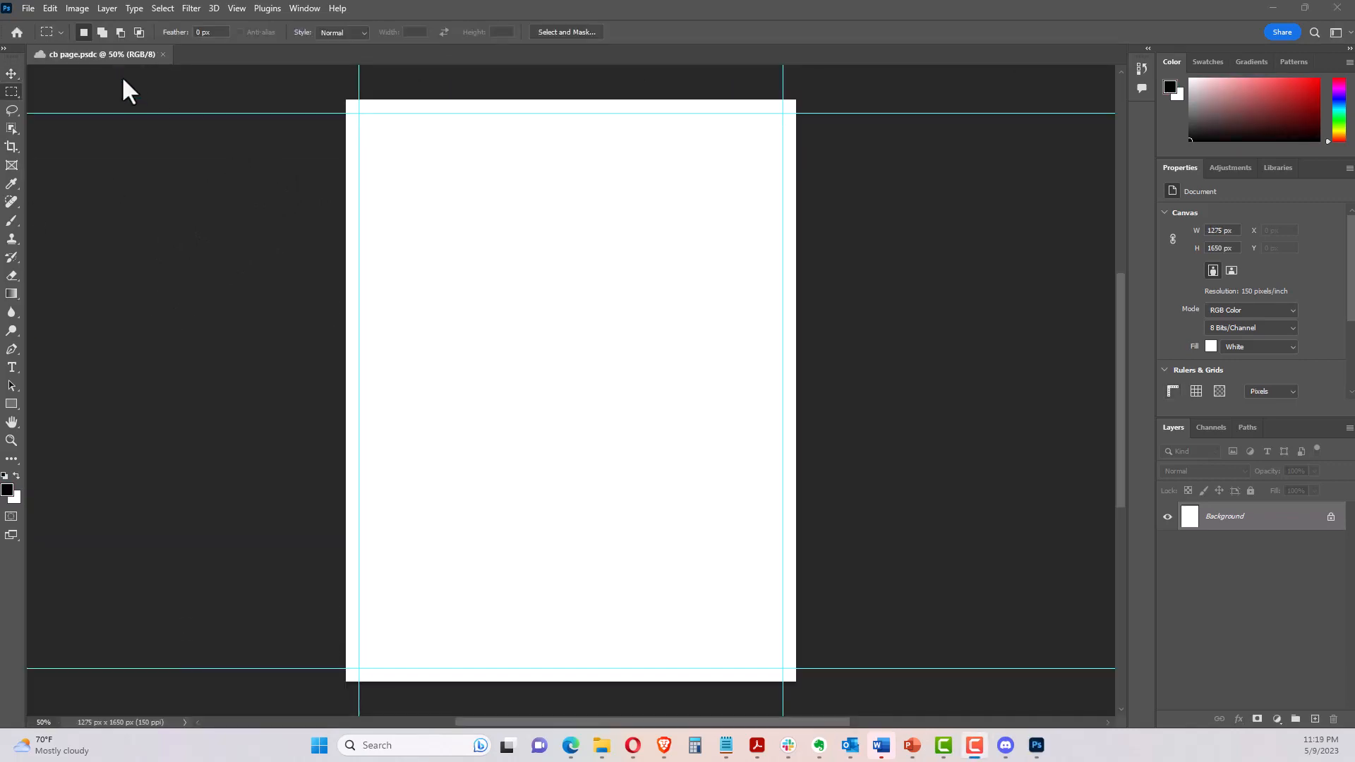
# Place the sea shell coloring page image from Downloads into the cb page document as an embedded object
pyautogui.click(28, 8)
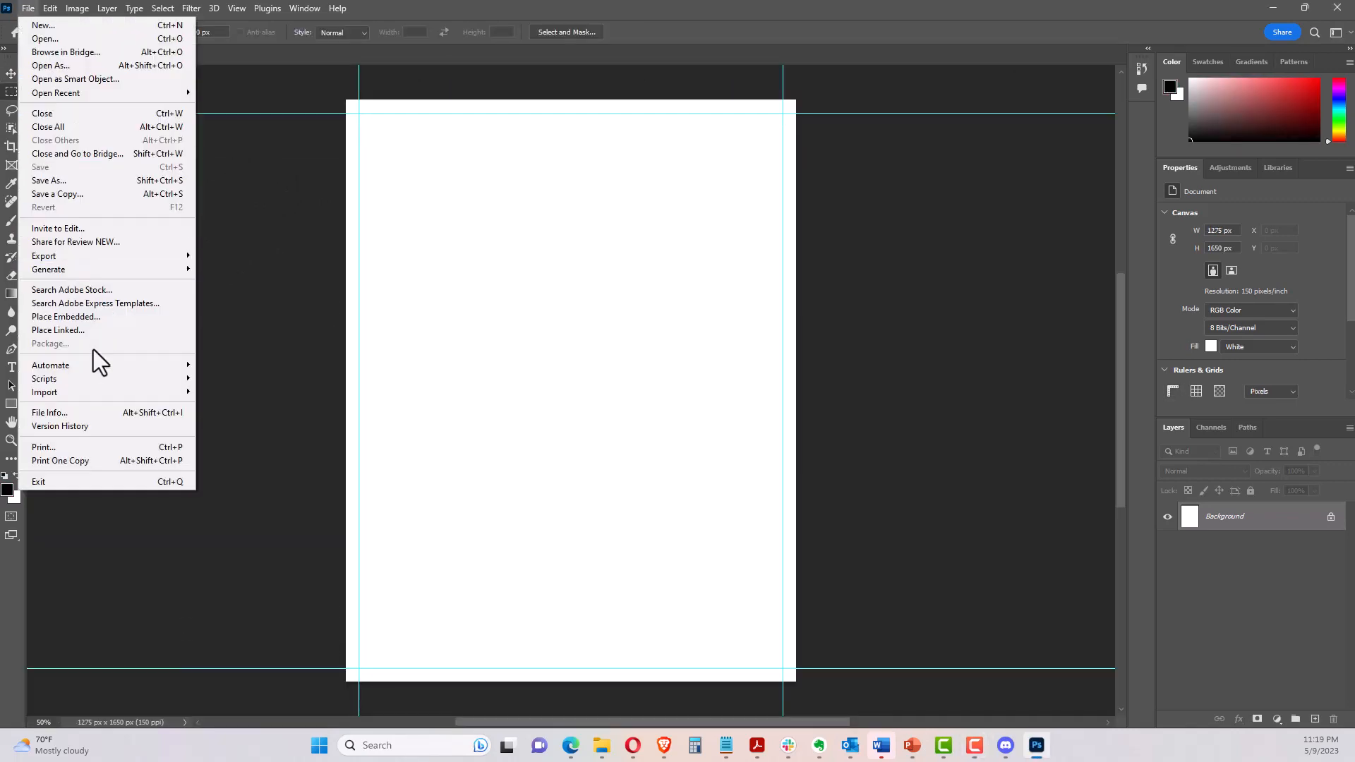
pyautogui.click(90, 318)
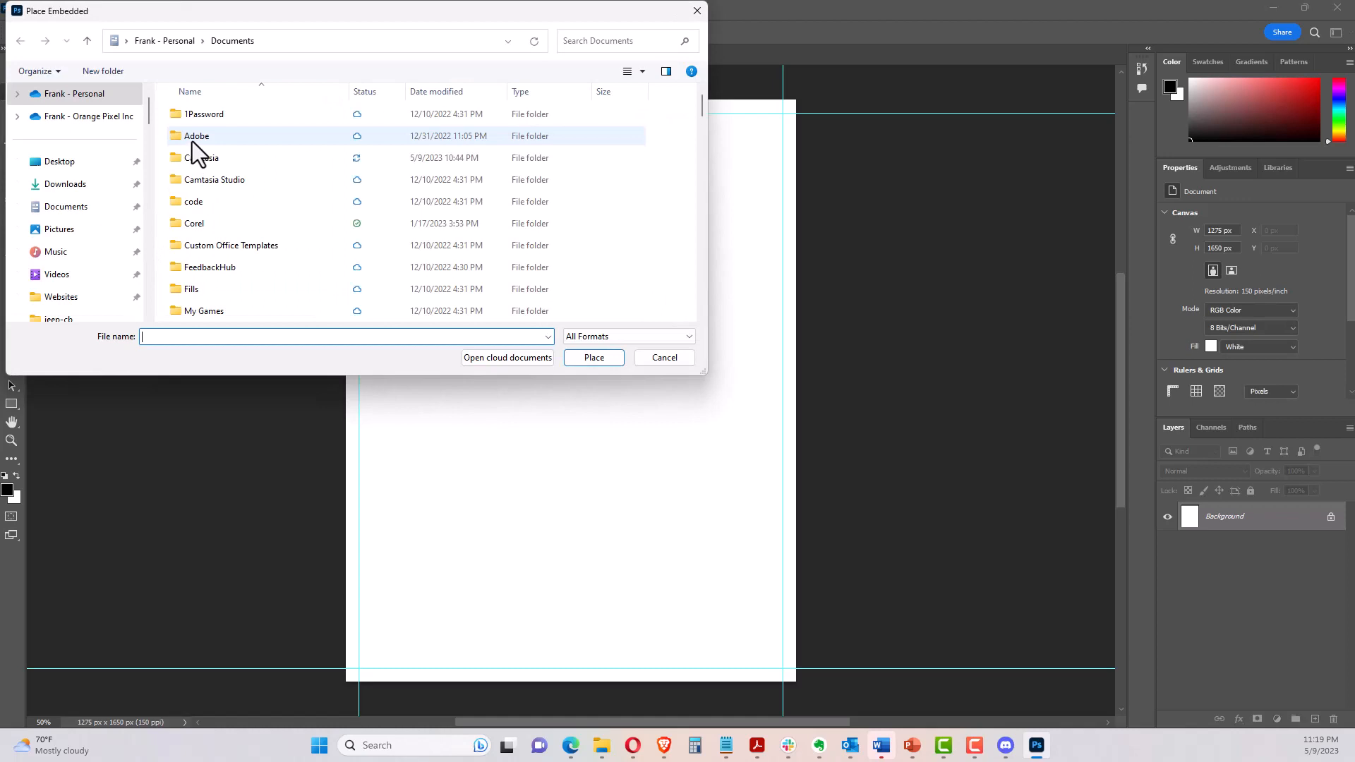
pyautogui.click(78, 195)
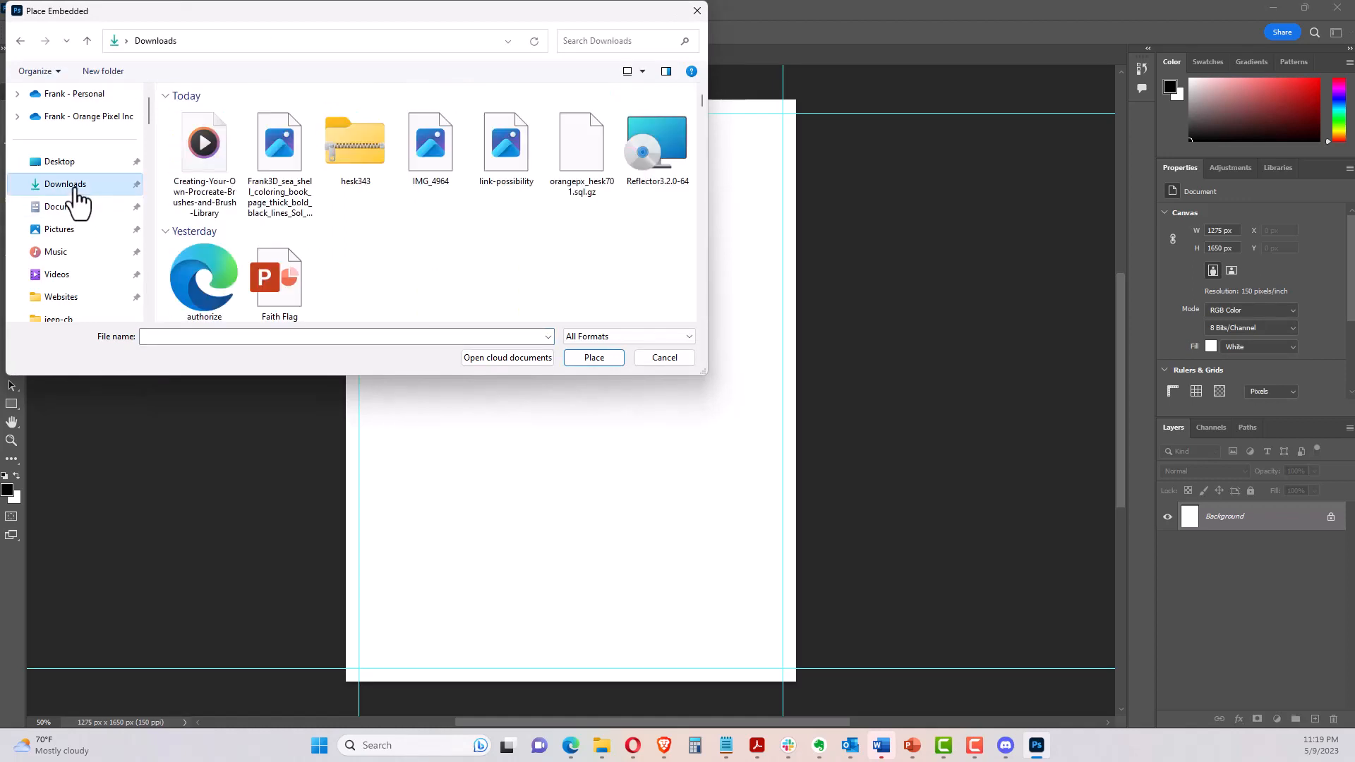
pyautogui.click(294, 146)
pyautogui.click(596, 357)
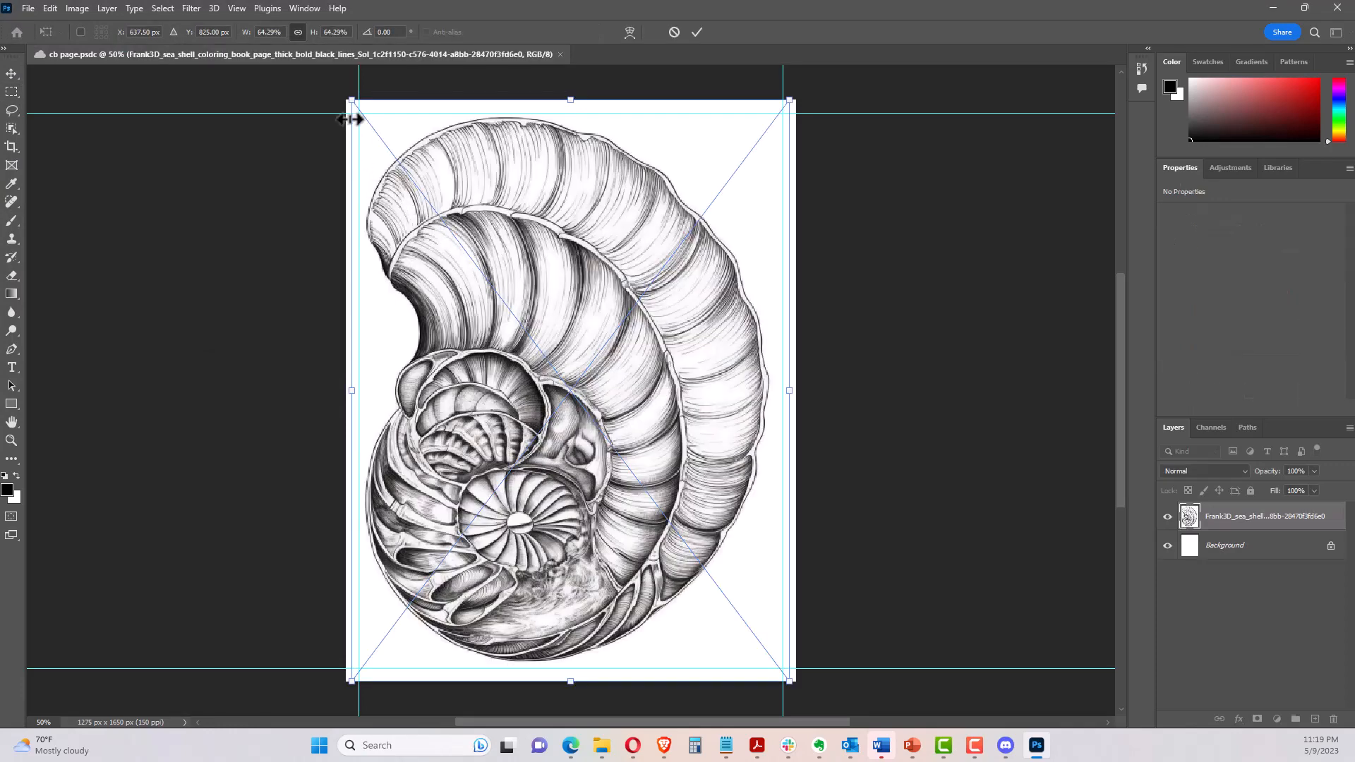
# Resize the placed sea shell image so its corners meet the page's margin guides, and commit the transform
pyautogui.moveTo(352, 102)
pyautogui.mouseDown()
pyautogui.moveTo(362, 125)
pyautogui.moveTo(359, 115)
pyautogui.mouseUp()
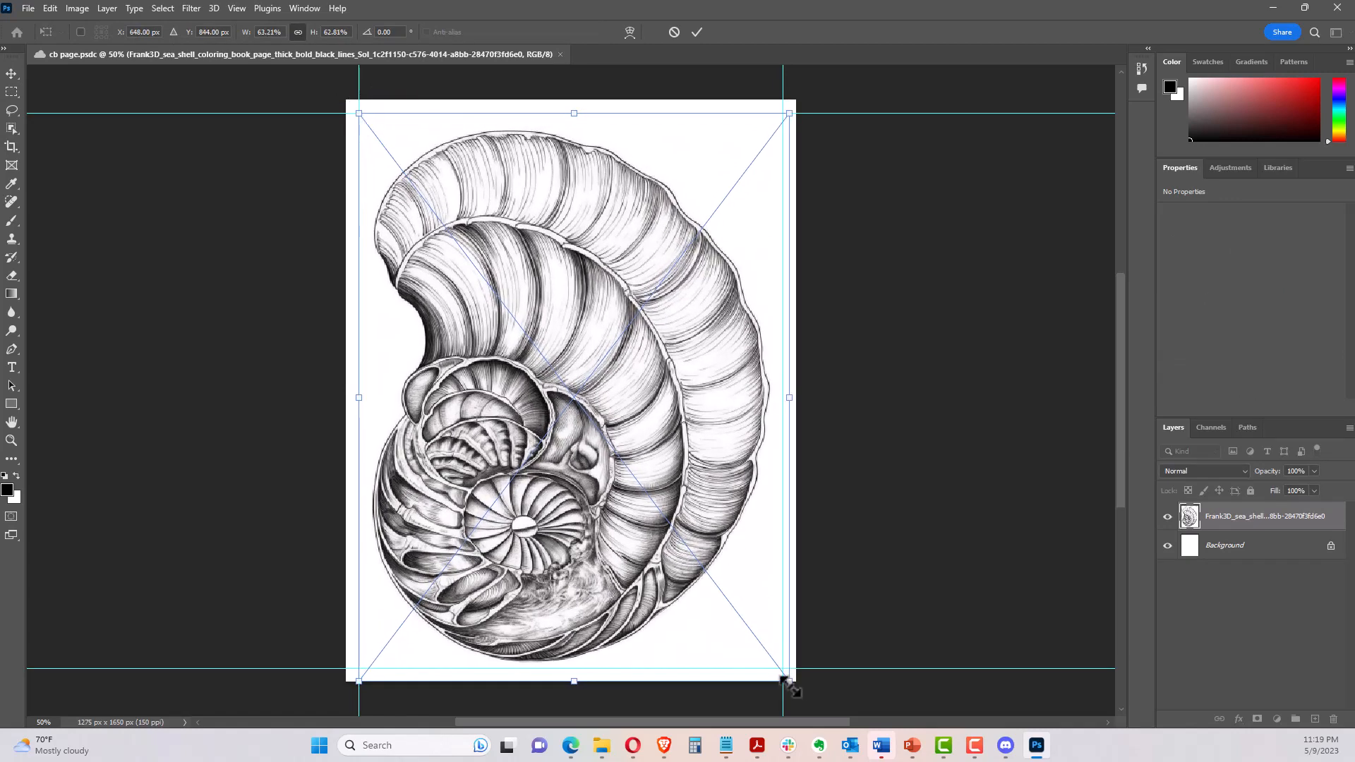
pyautogui.moveTo(789, 681); pyautogui.dragTo(785, 668)
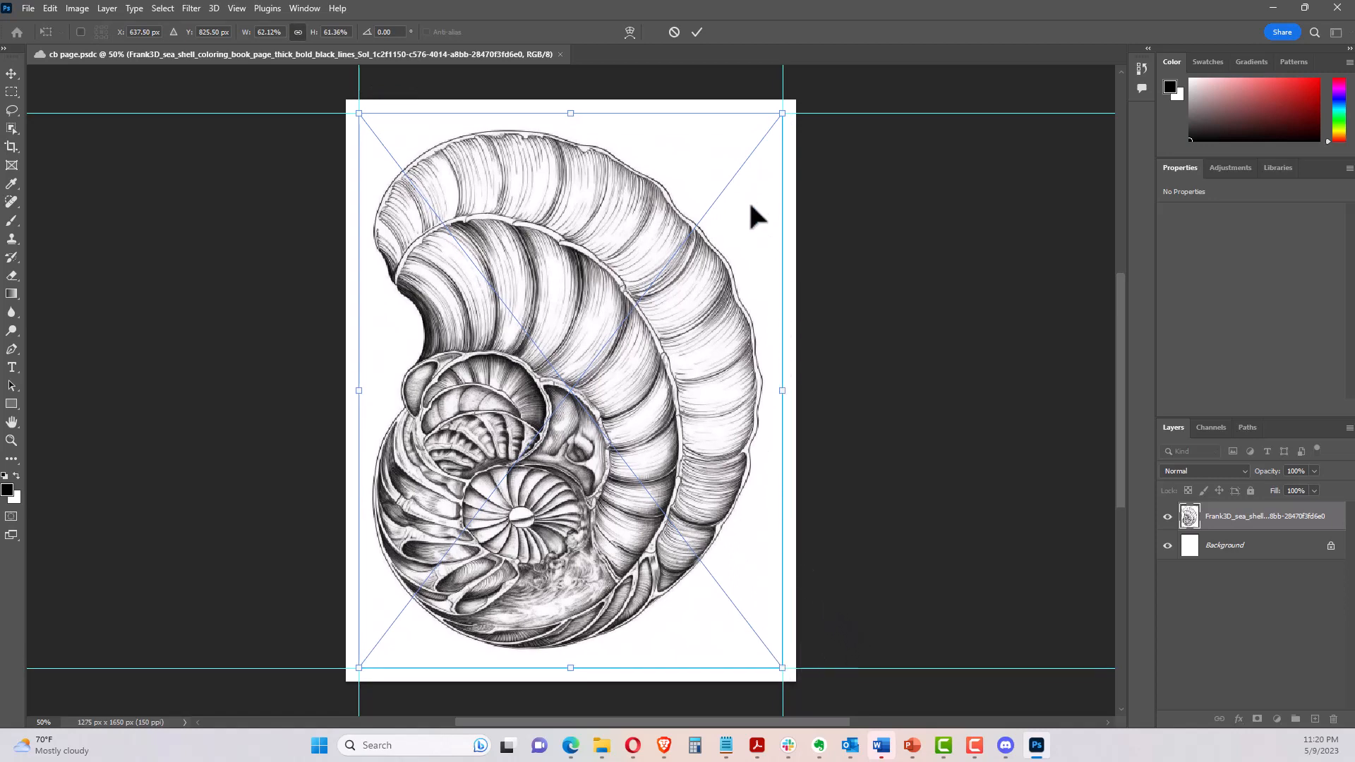
pyautogui.press('Return')
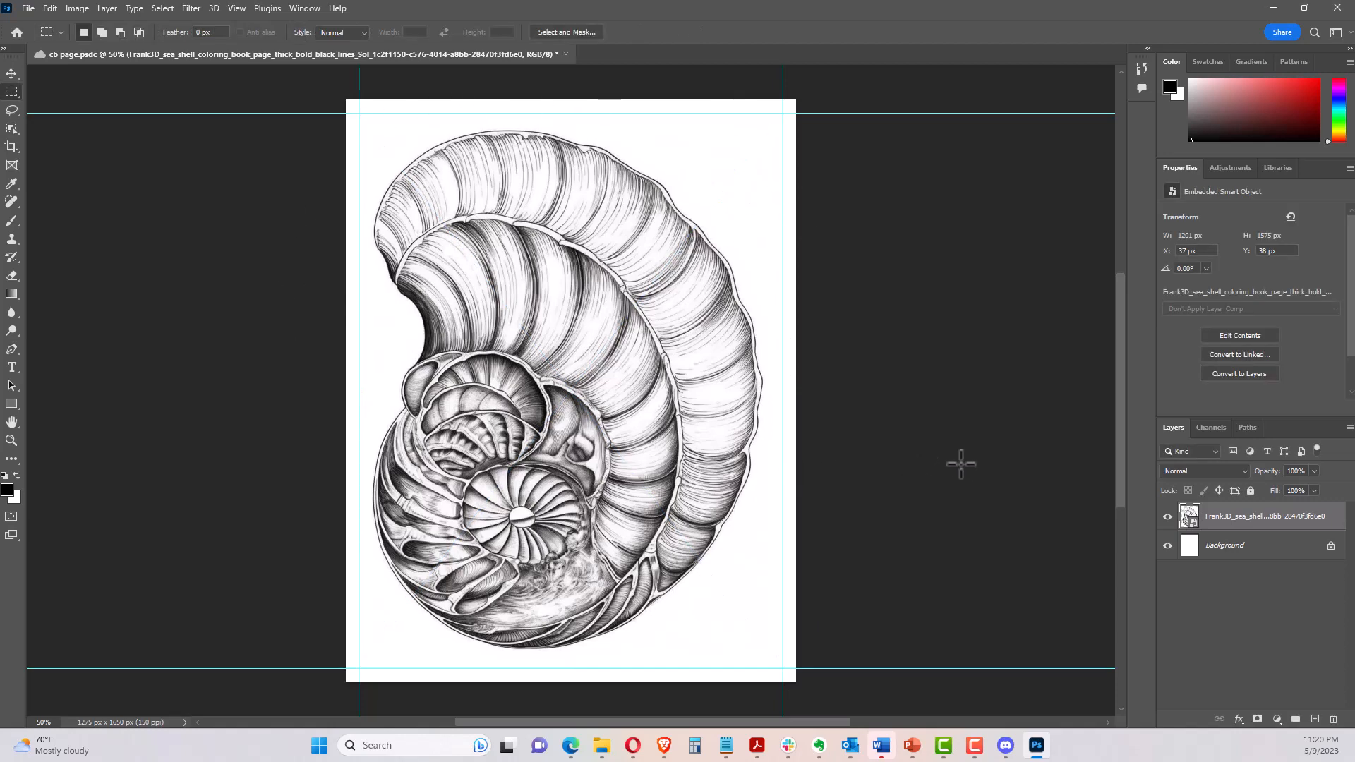
# Start saving a copy of the page on the computer with JPEG as the file type
pyautogui.click(28, 8)
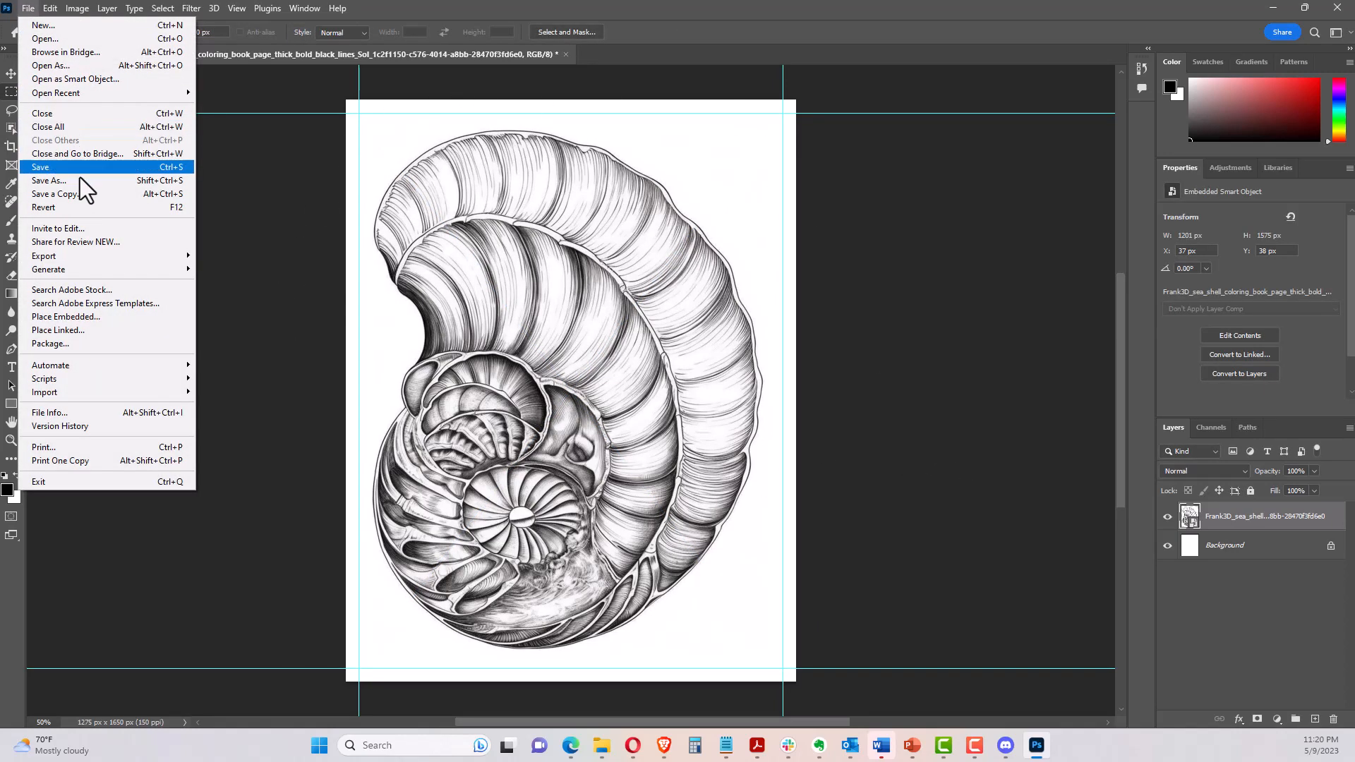
pyautogui.click(83, 195)
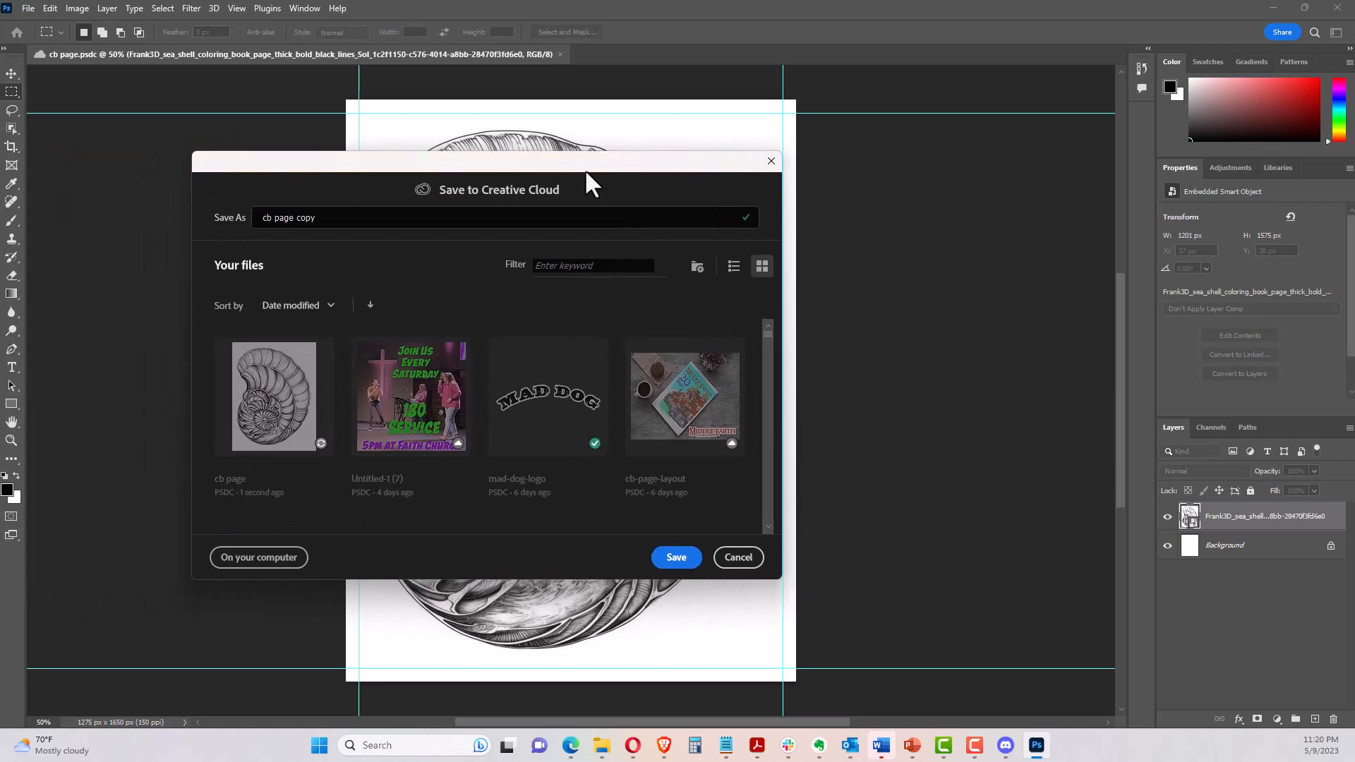
pyautogui.click(276, 556)
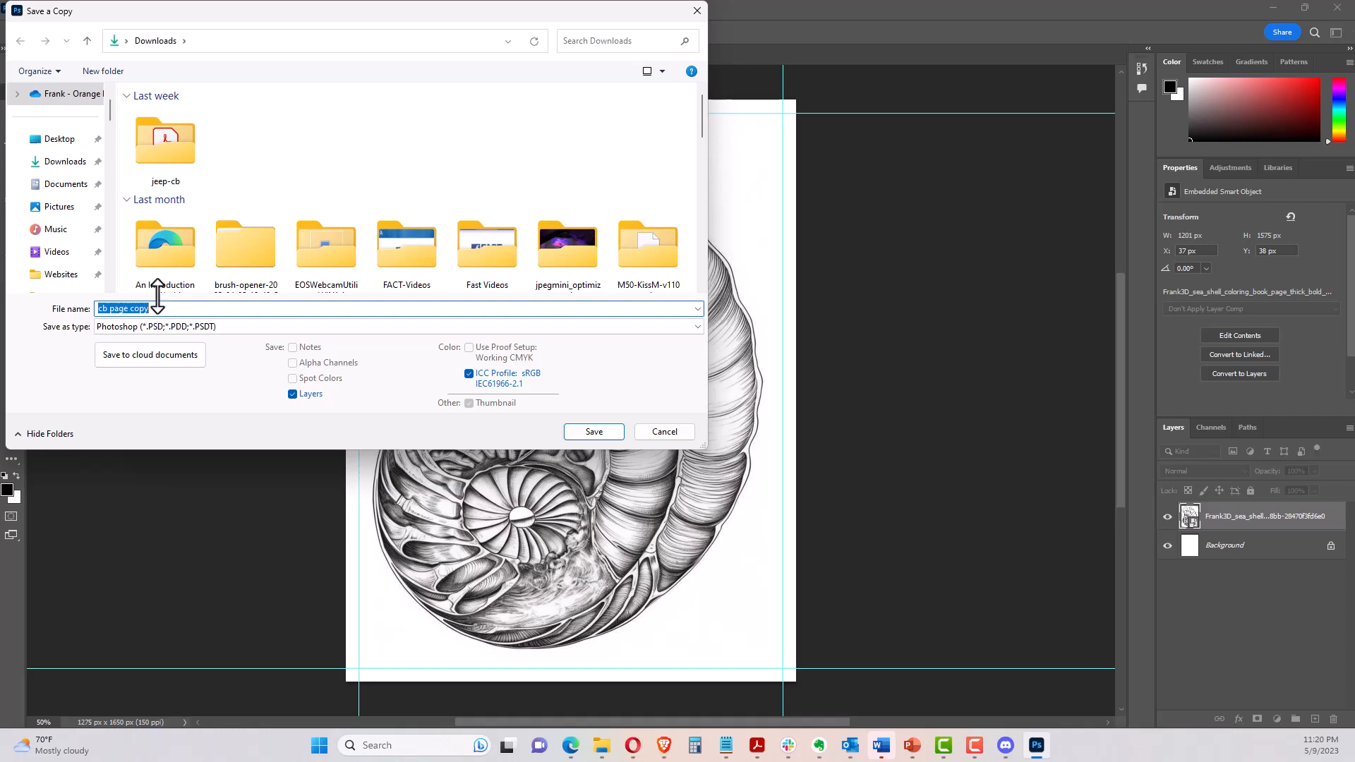
pyautogui.click(172, 329)
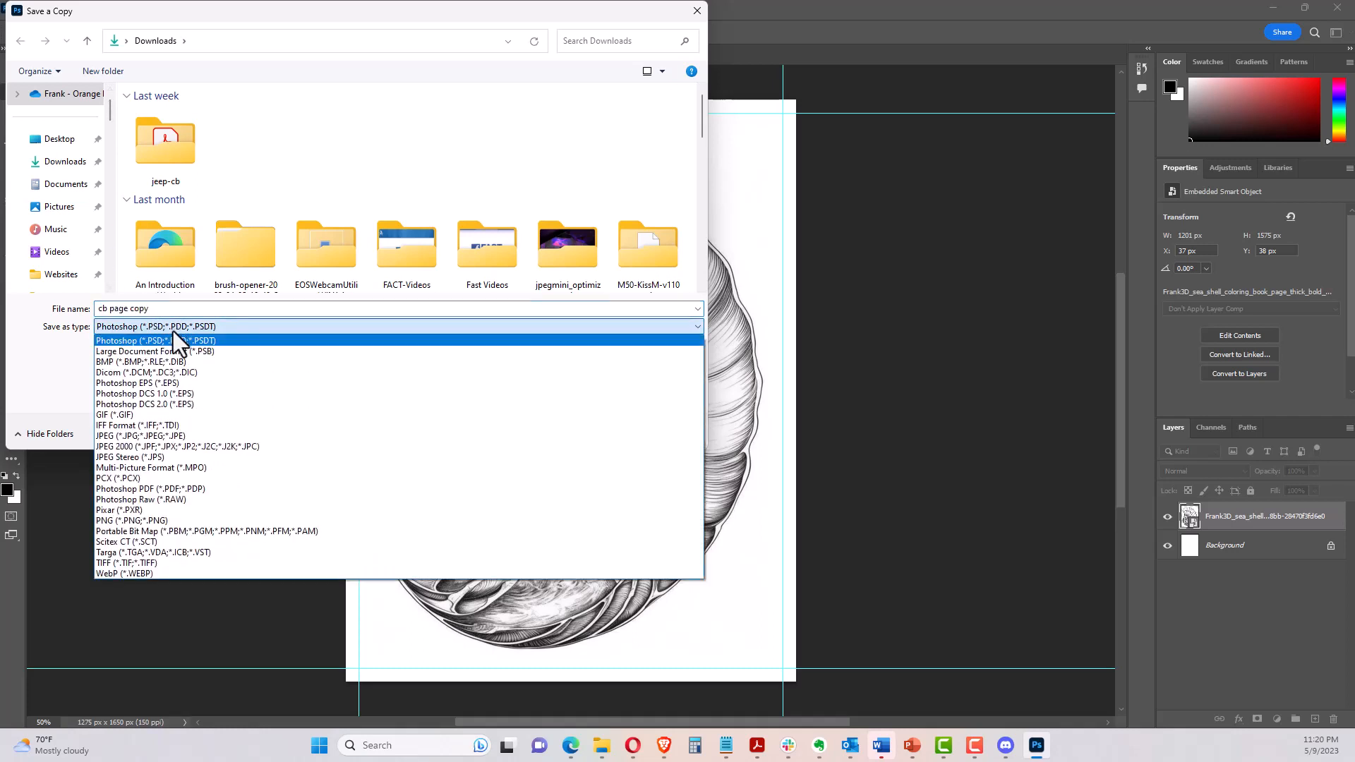
pyautogui.click(135, 437)
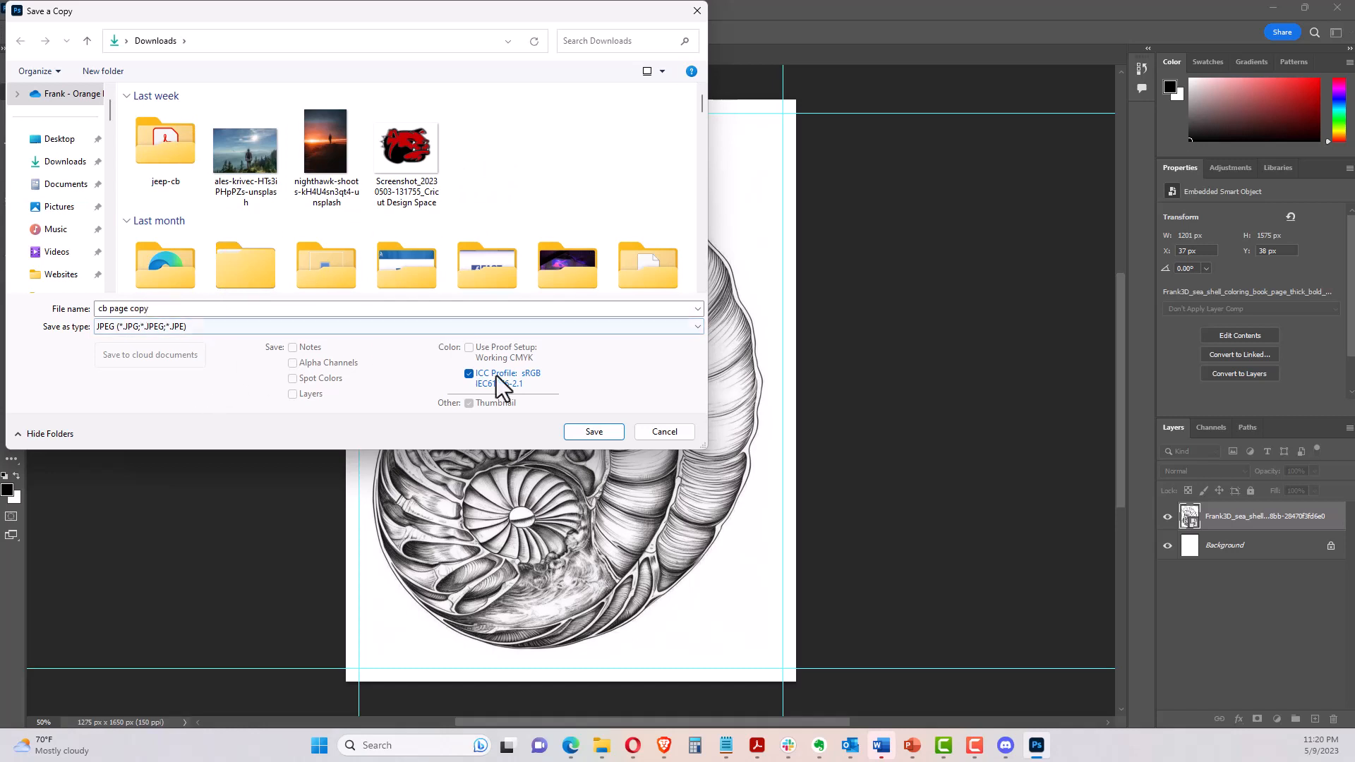
# Create a folder named SeaShells-CB inside Downloads and open it as the save location
pyautogui.click(103, 72)
pyautogui.write('S')
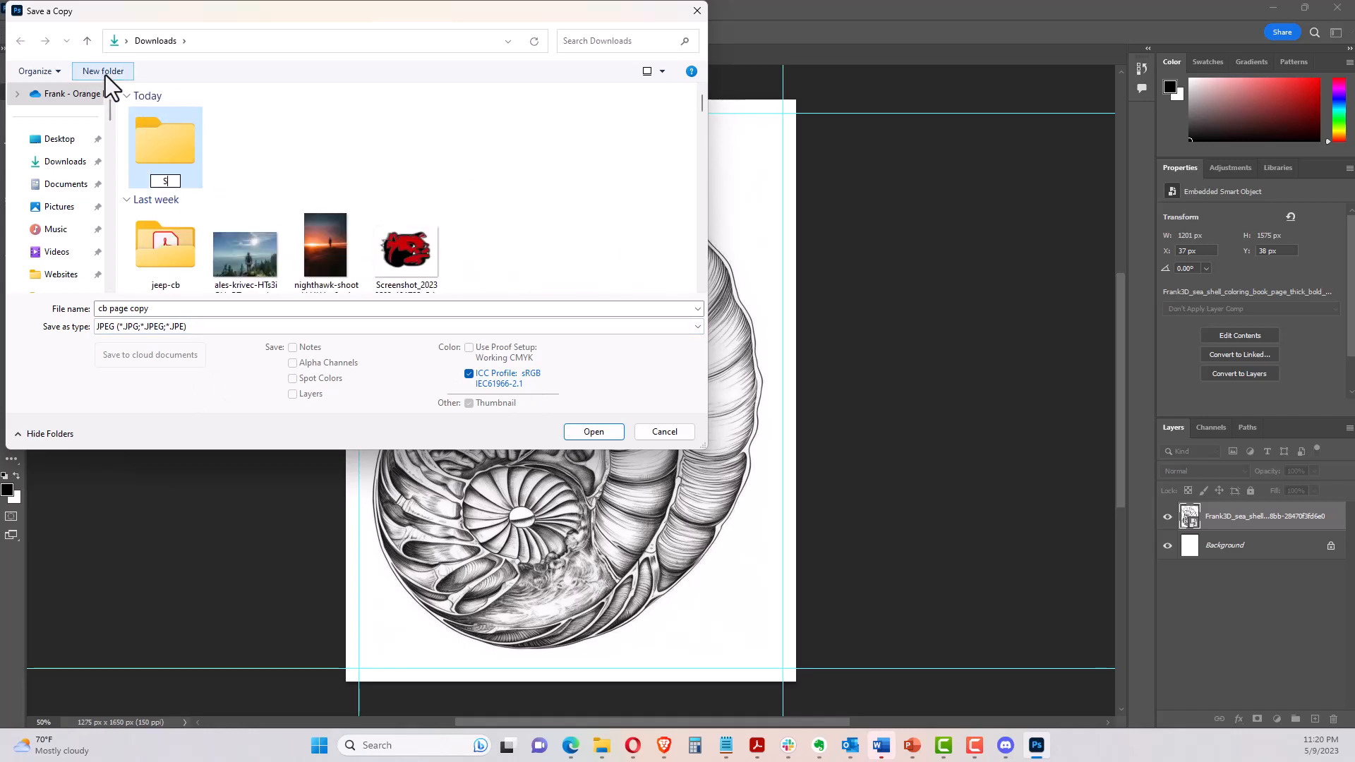
pyautogui.write('eaSHe')
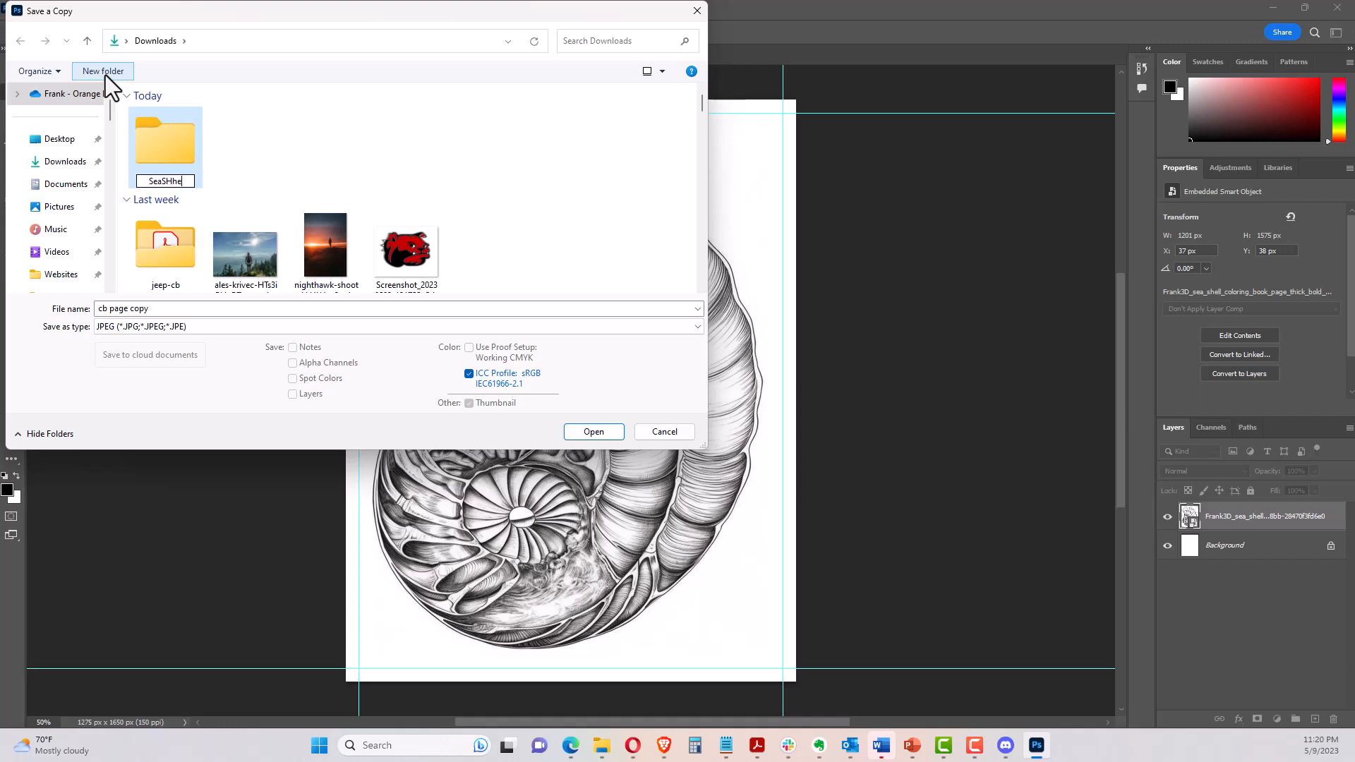
pyautogui.press('BackSpace')
pyautogui.press('BackSpace')
pyautogui.write('hells-CB')
pyautogui.click(296, 117)
pyautogui.doubleClick(186, 147)
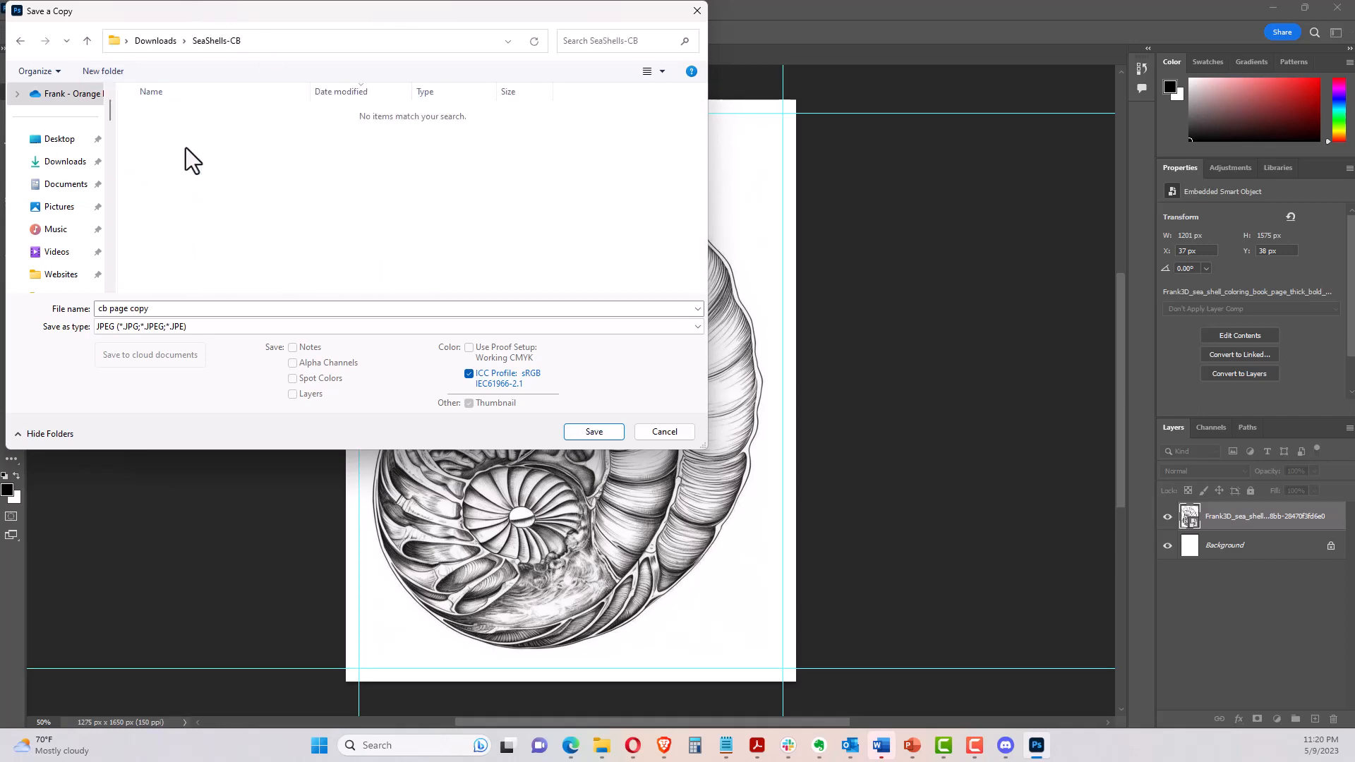
# Replace the copy's file name with "page" and save it, accepting the JPEG options
pyautogui.doubleClick(151, 309)
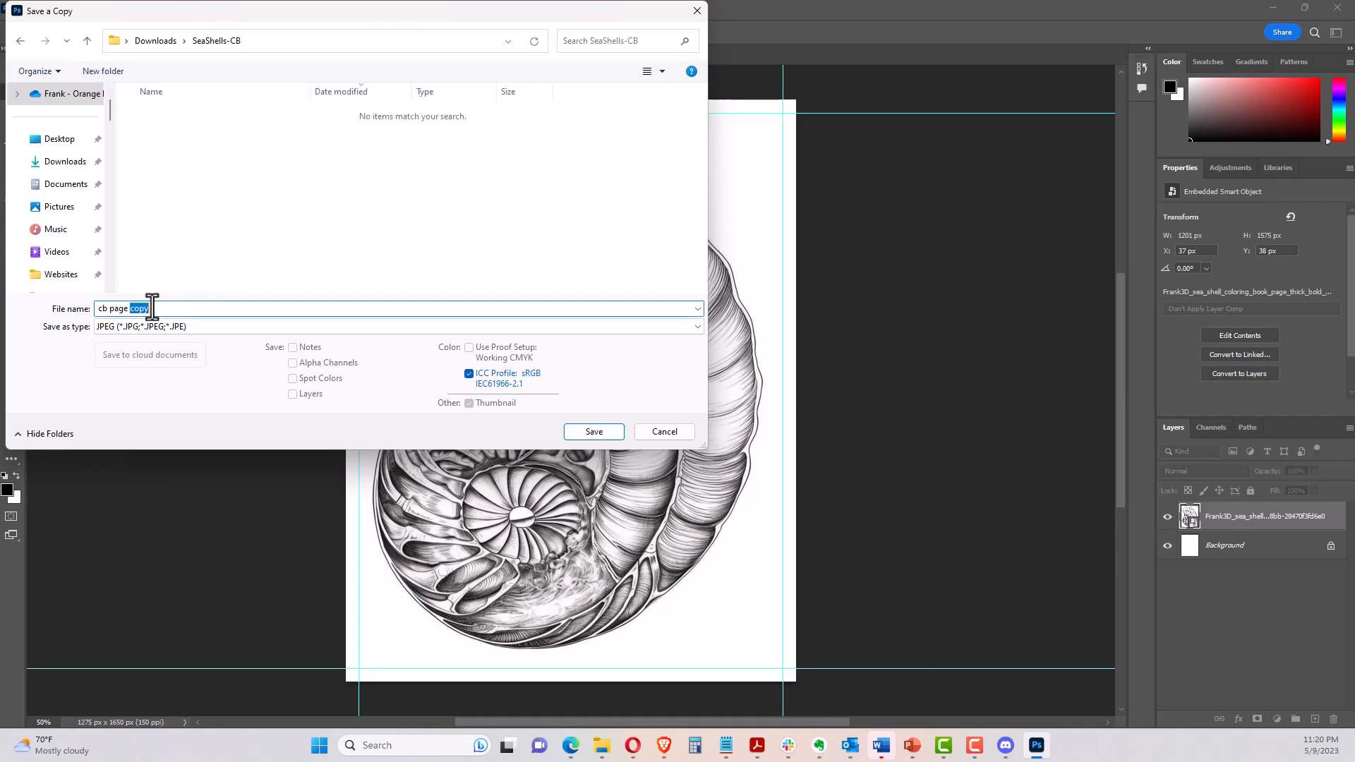
pyautogui.moveTo(151, 309); pyautogui.dragTo(103, 309)
pyautogui.click(101, 308)
pyautogui.hotkey('ctrl', 'a')
pyautogui.write('page')
pyautogui.click(602, 435)
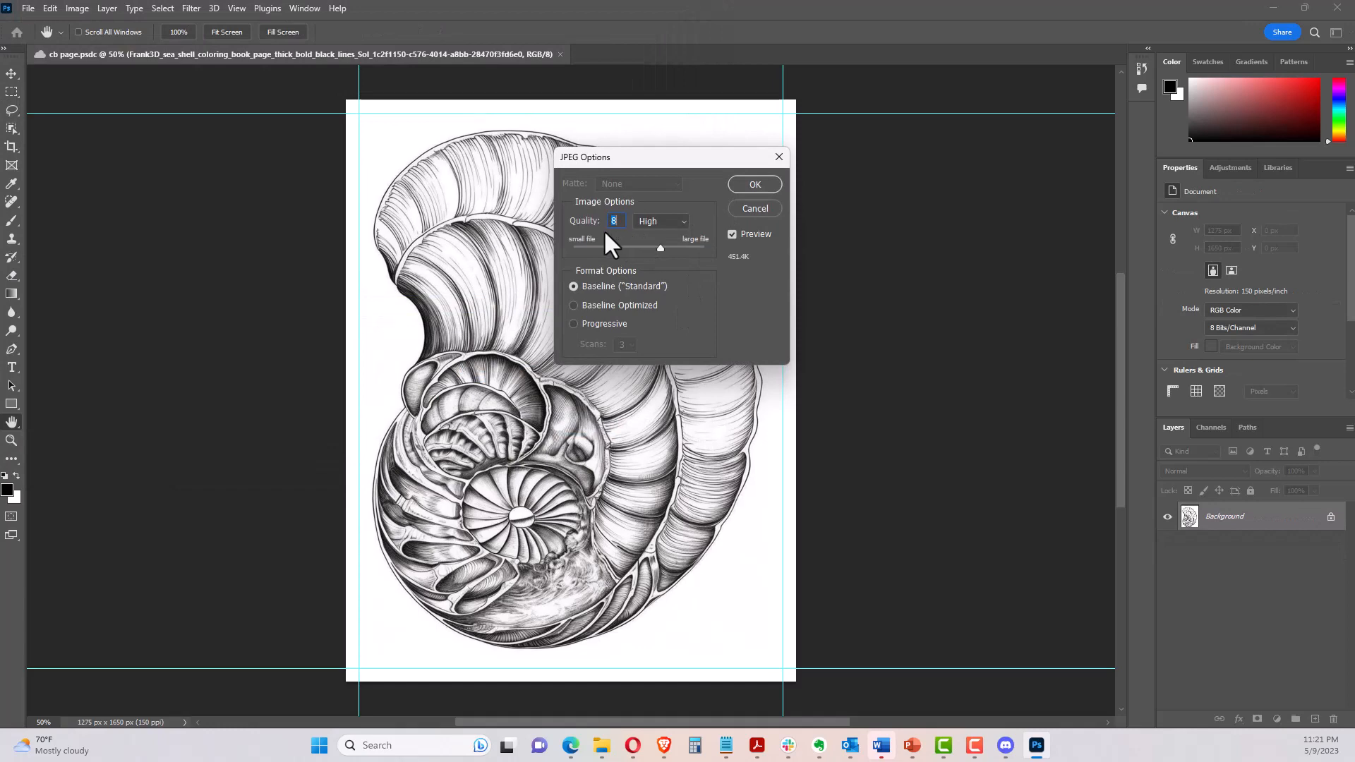
pyautogui.click(732, 234)
pyautogui.click(754, 184)
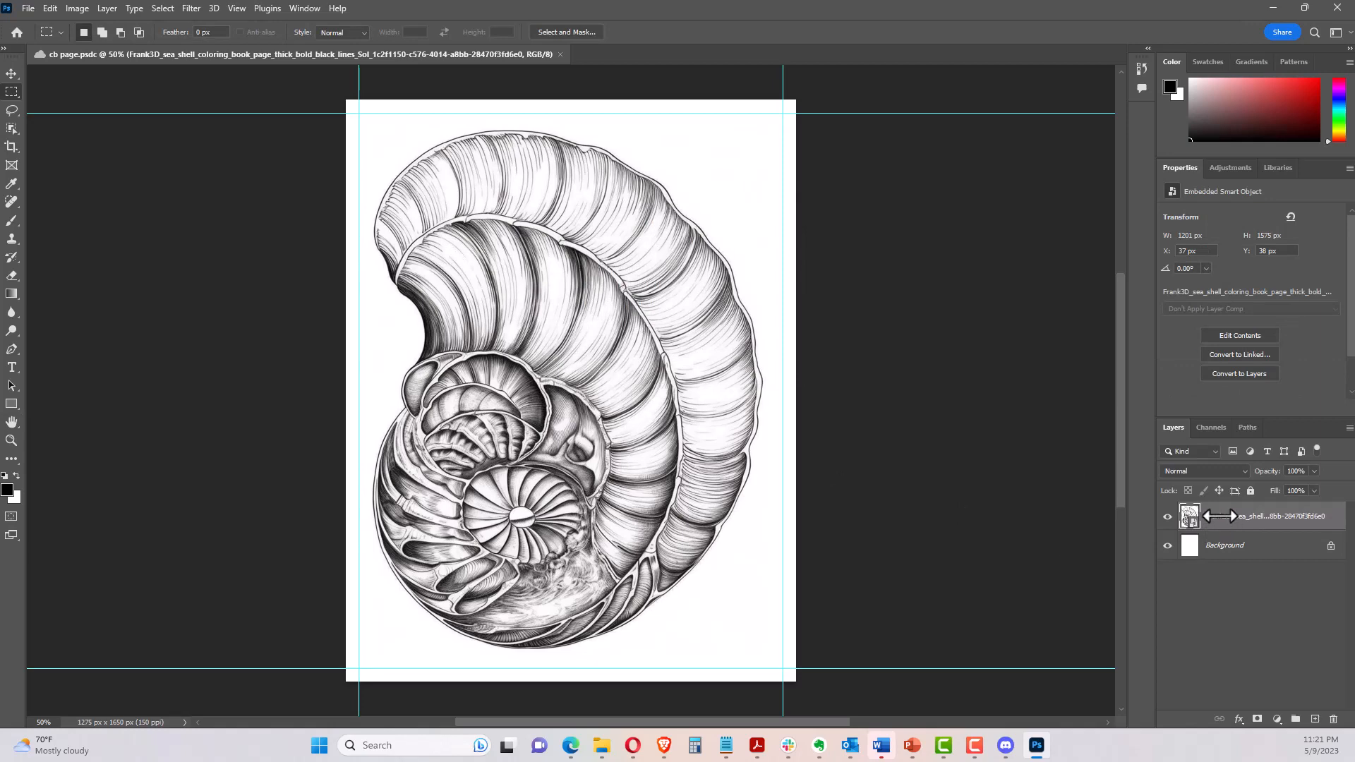
# Minimize Photoshop and switch to the Mushroom-houses pages folder in File Explorer
pyautogui.moveTo(1219, 516)
pyautogui.mouseDown()
pyautogui.moveTo(1289, 644)
pyautogui.moveTo(1298, 638)
pyautogui.moveTo(1240, 515)
pyautogui.mouseUp()
pyautogui.click(1270, 8)
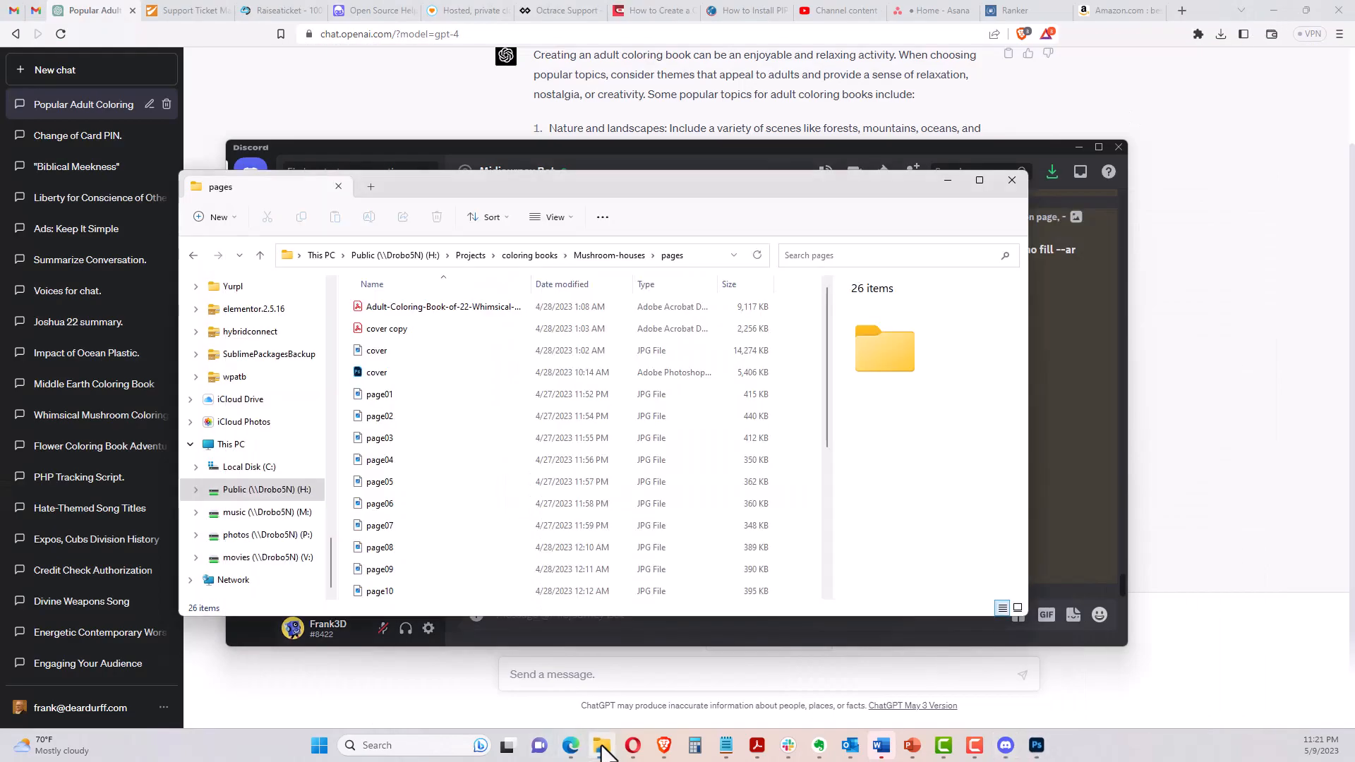
pyautogui.click(602, 746)
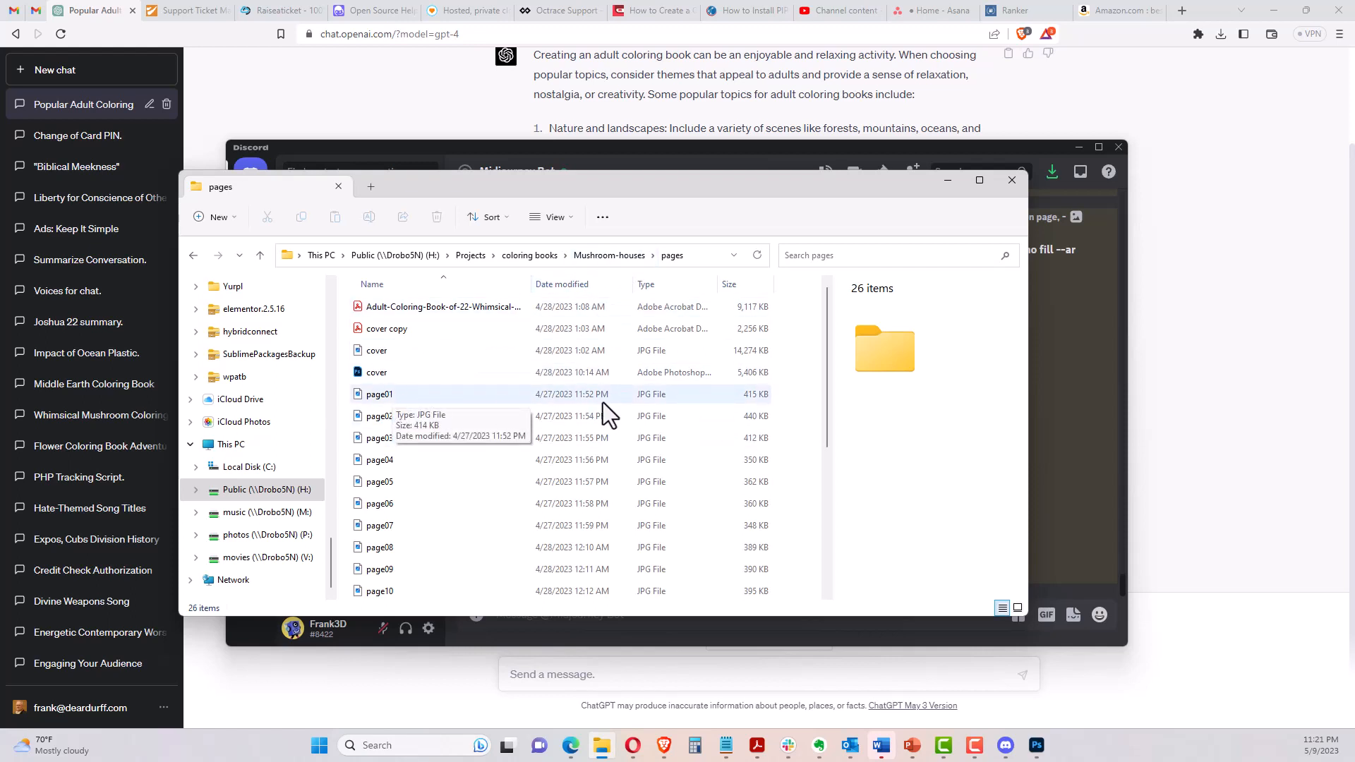
# Select page01 through page22 to view the commands available for them, such as Convert to Adobe PDF, and dismiss the selection
pyautogui.click(383, 397)
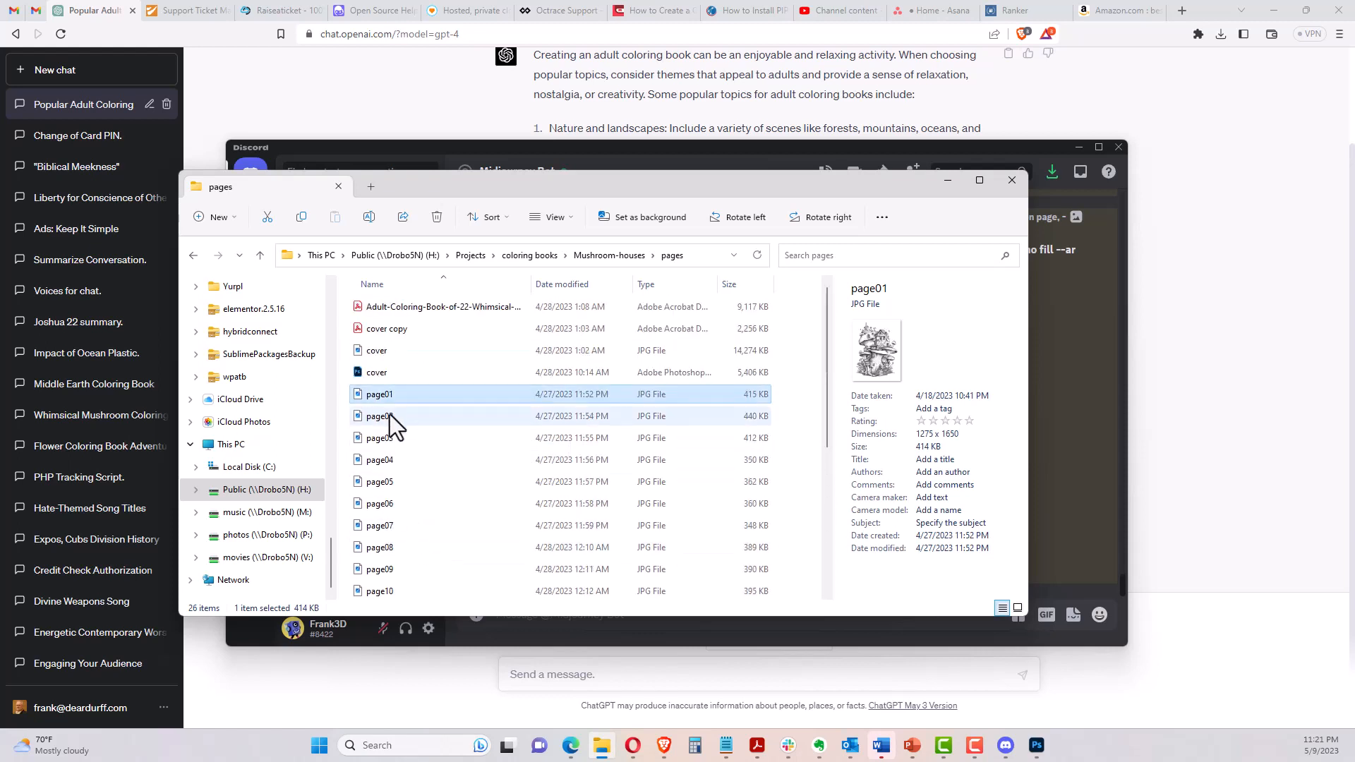
pyautogui.scroll(-3, 443, 541)
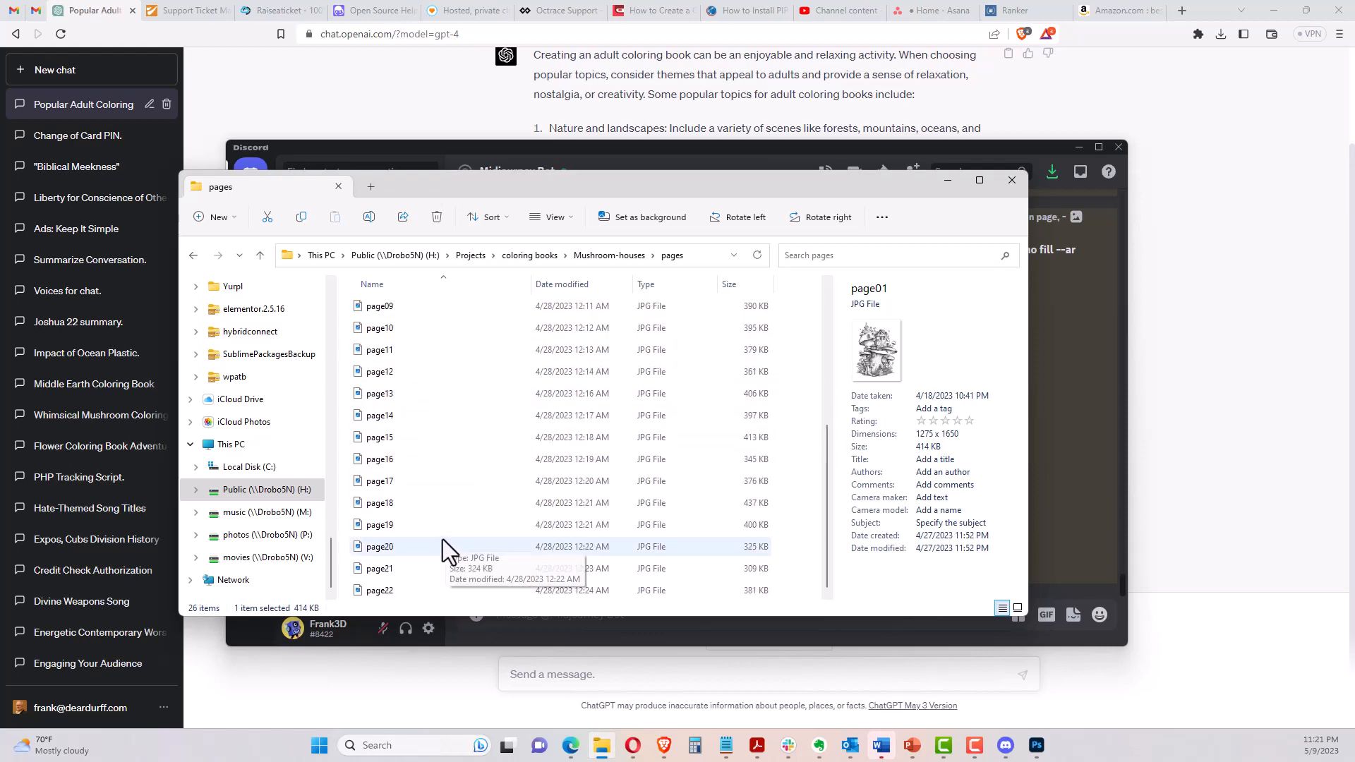
pyautogui.keyDown('shift'); pyautogui.click(400, 591); pyautogui.keyUp('shift')
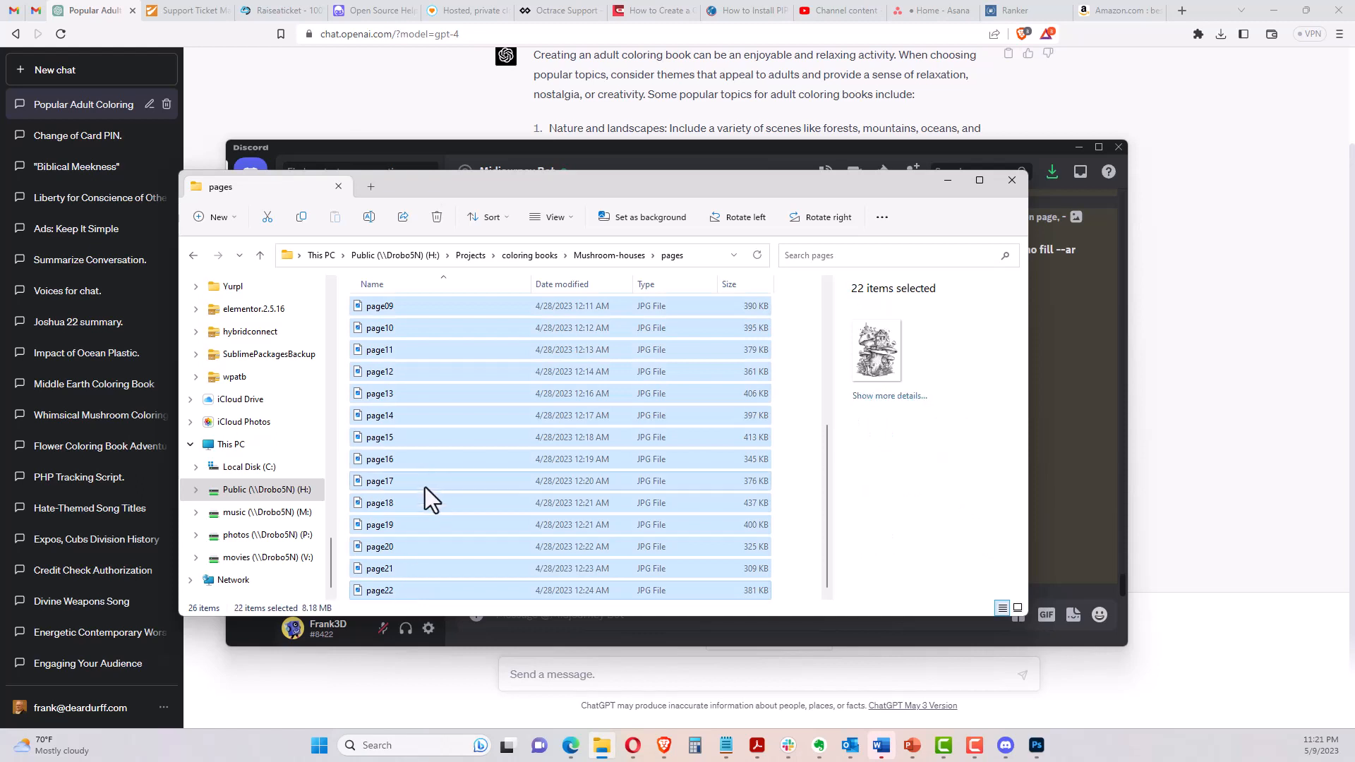
pyautogui.rightClick(432, 442)
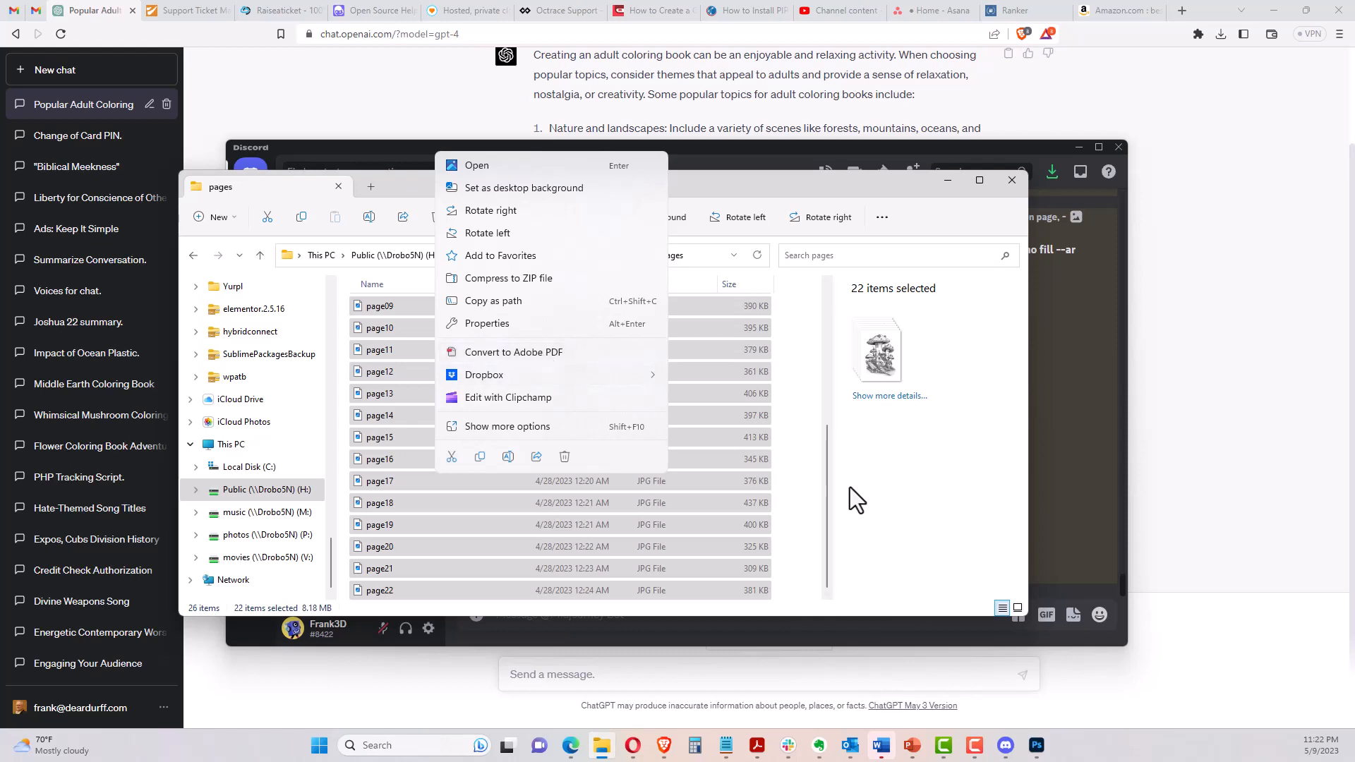
pyautogui.click(791, 495)
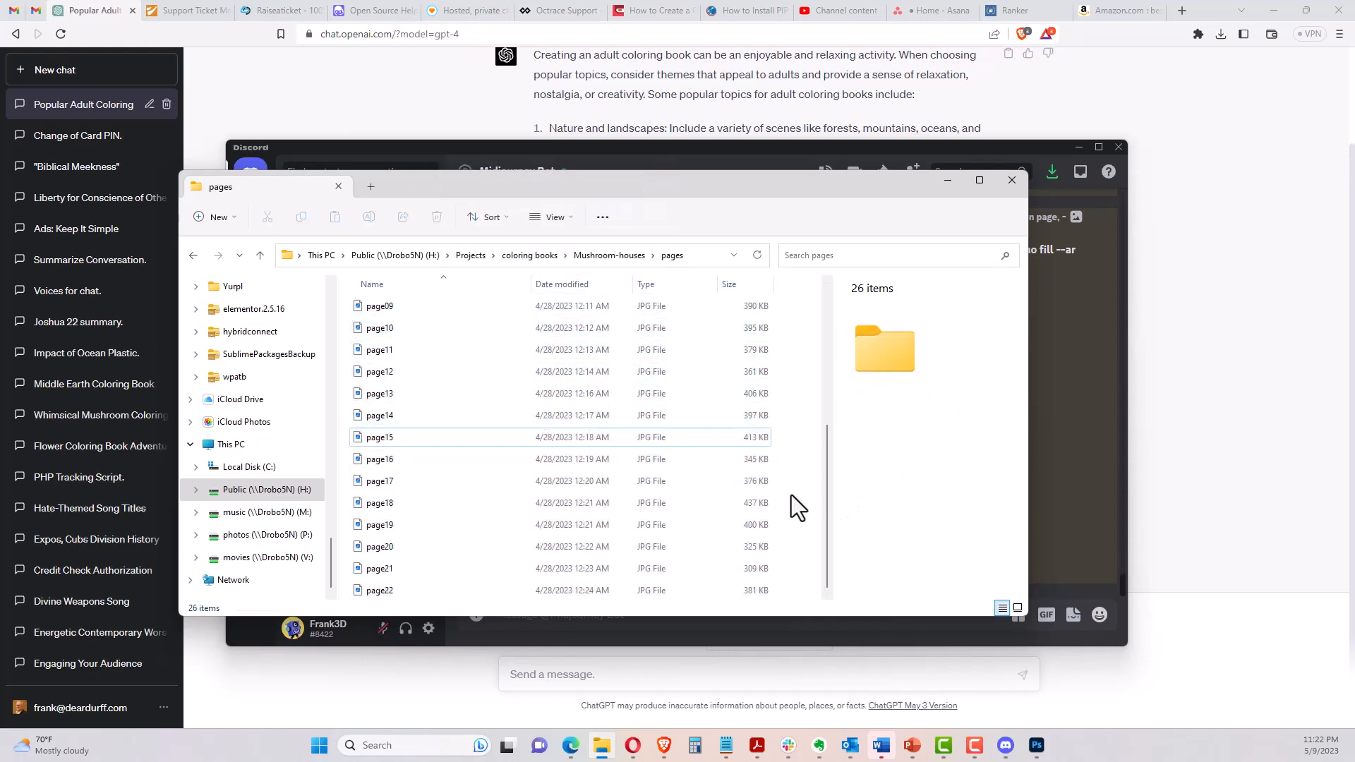
# Review the finished coloring book PDF, the cover JPEG and the cover copy PDF in the pages folder
pyautogui.scroll(4, 792, 501)
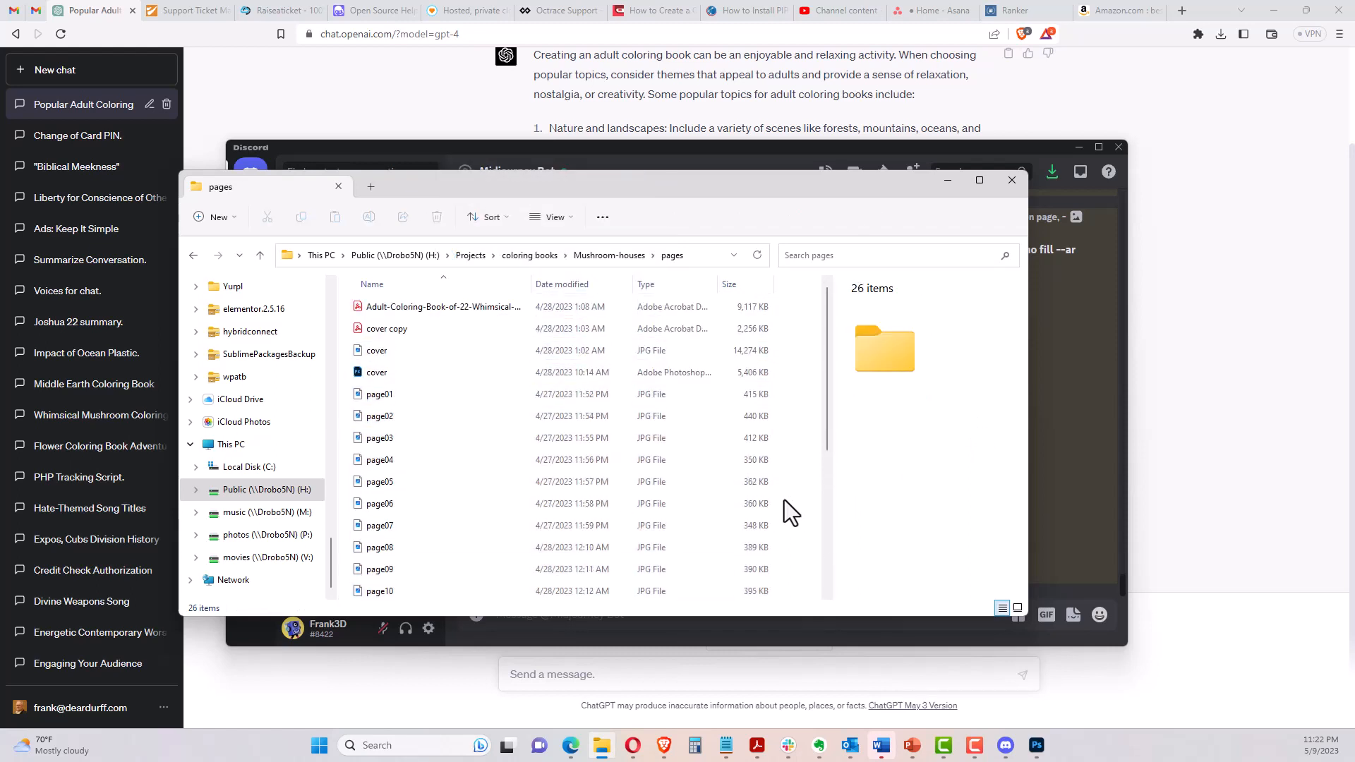
pyautogui.click(408, 309)
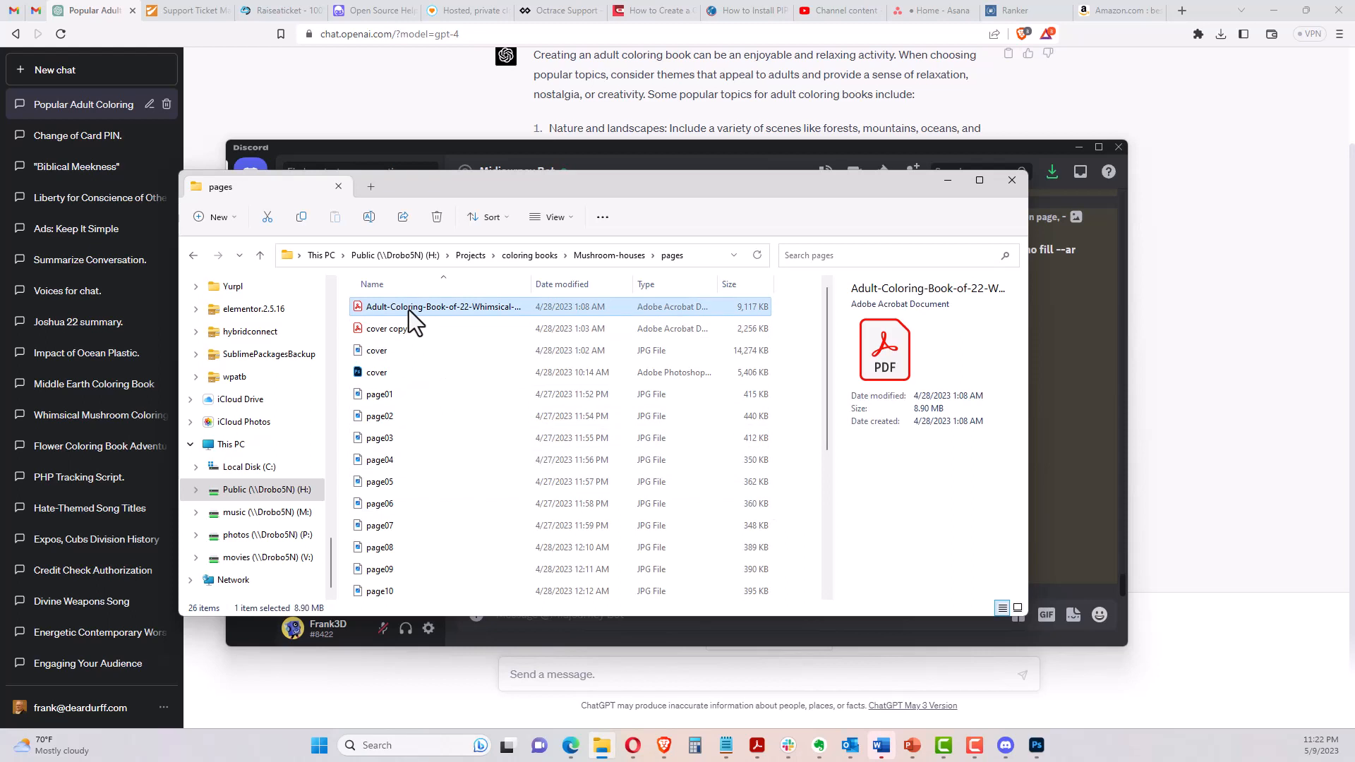
pyautogui.doubleClick(383, 353)
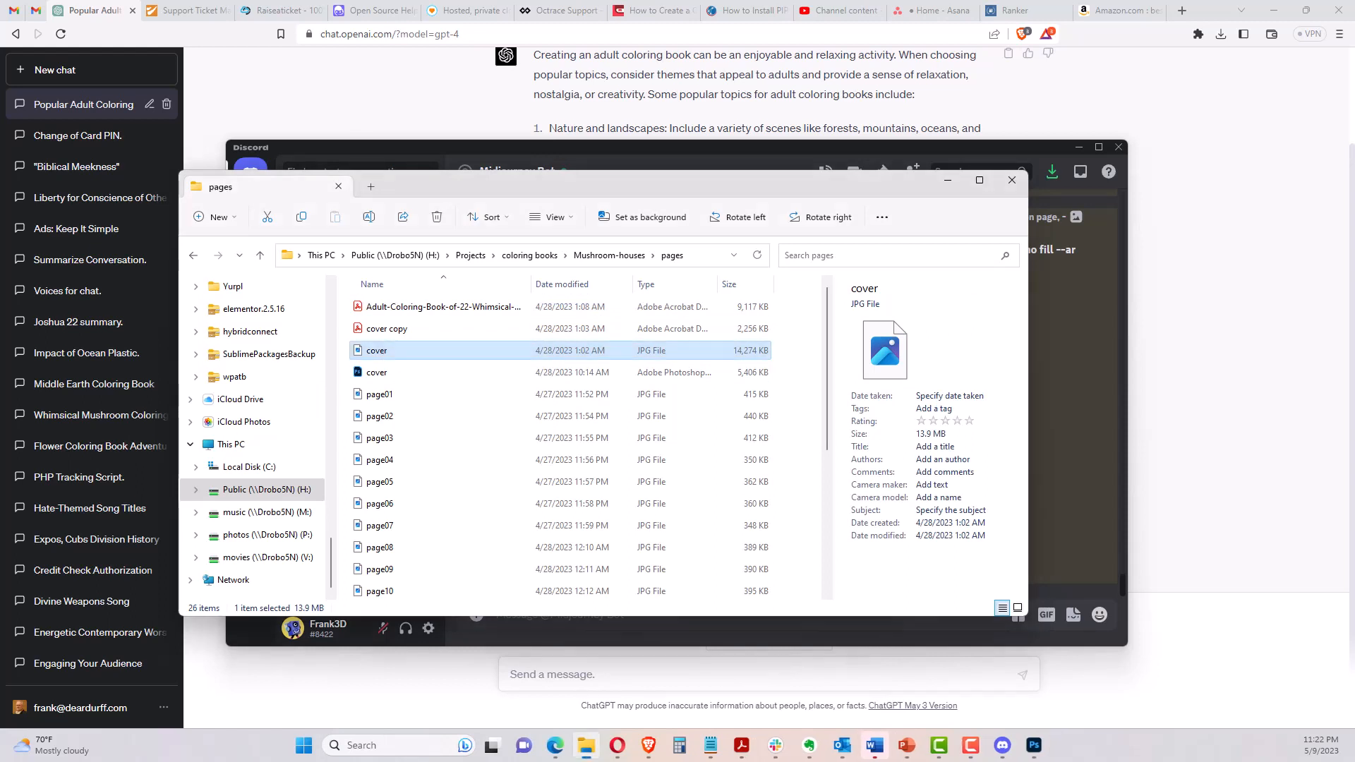
pyautogui.click(408, 327)
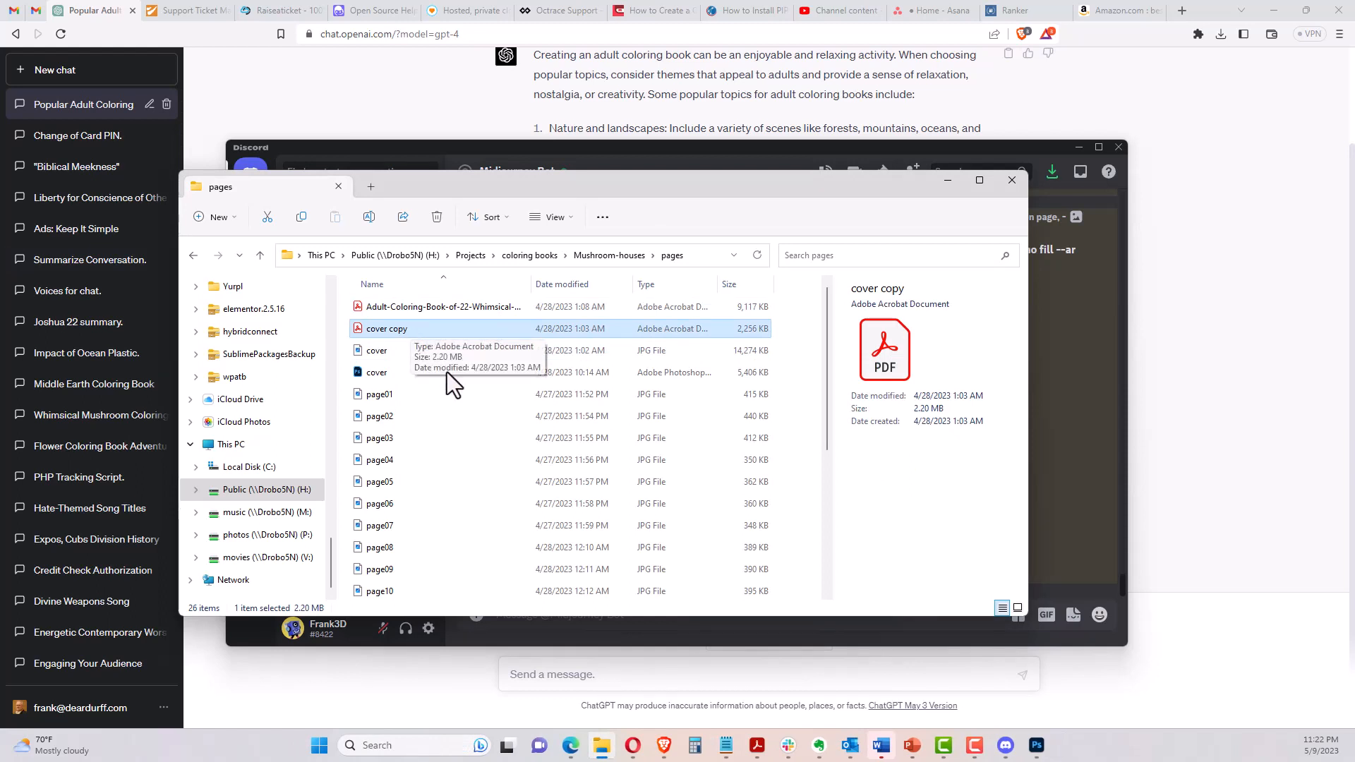
# Open cover.jpg from the other pages folder inside Mushroom-houses and reposition the image window to view the whole cover
pyautogui.click(611, 255)
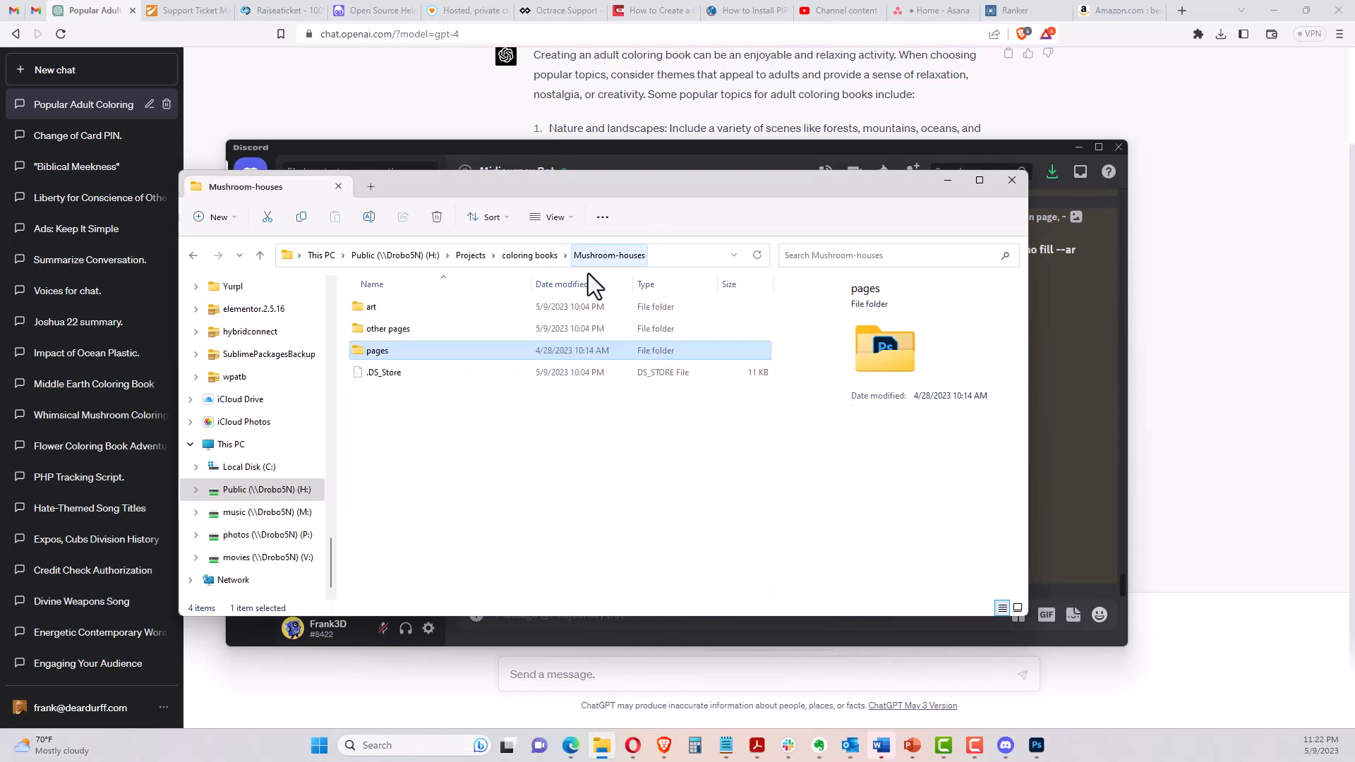
pyautogui.doubleClick(391, 329)
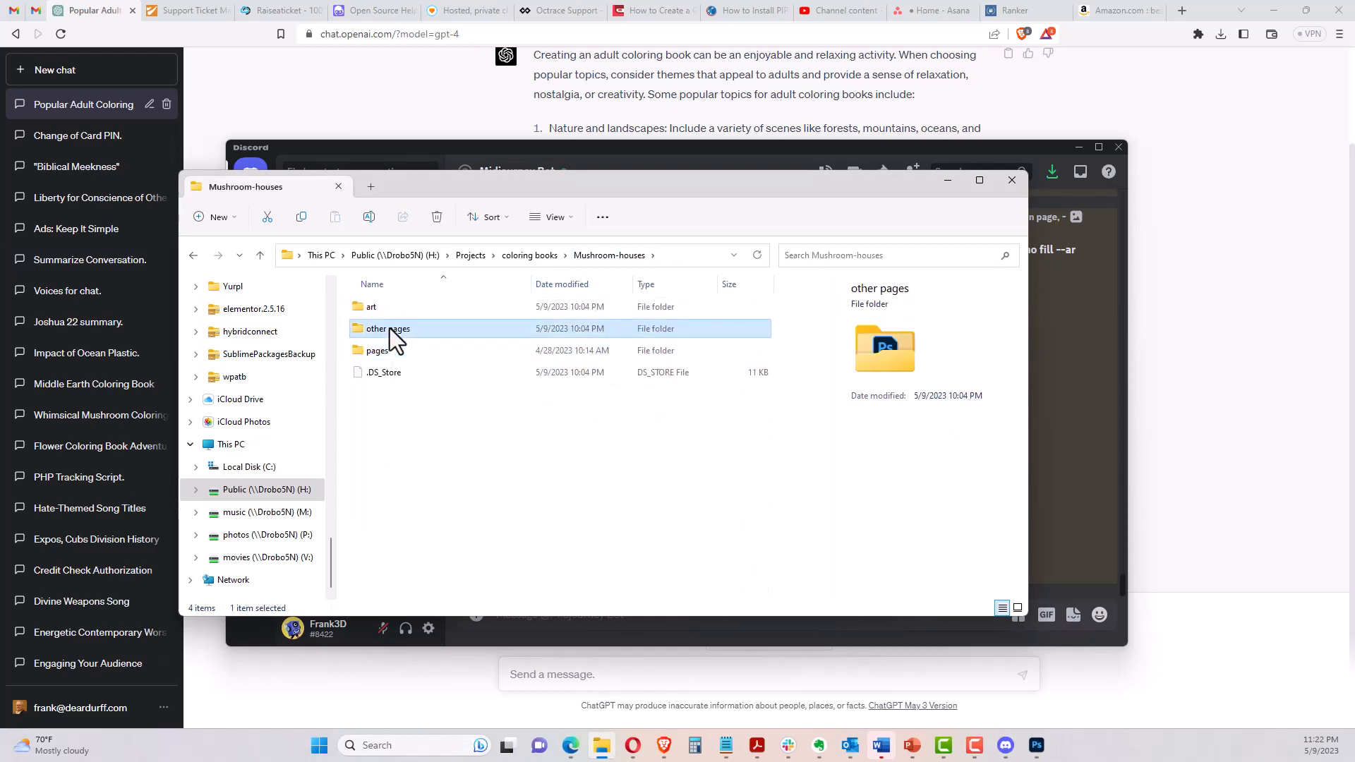
pyautogui.click(396, 372)
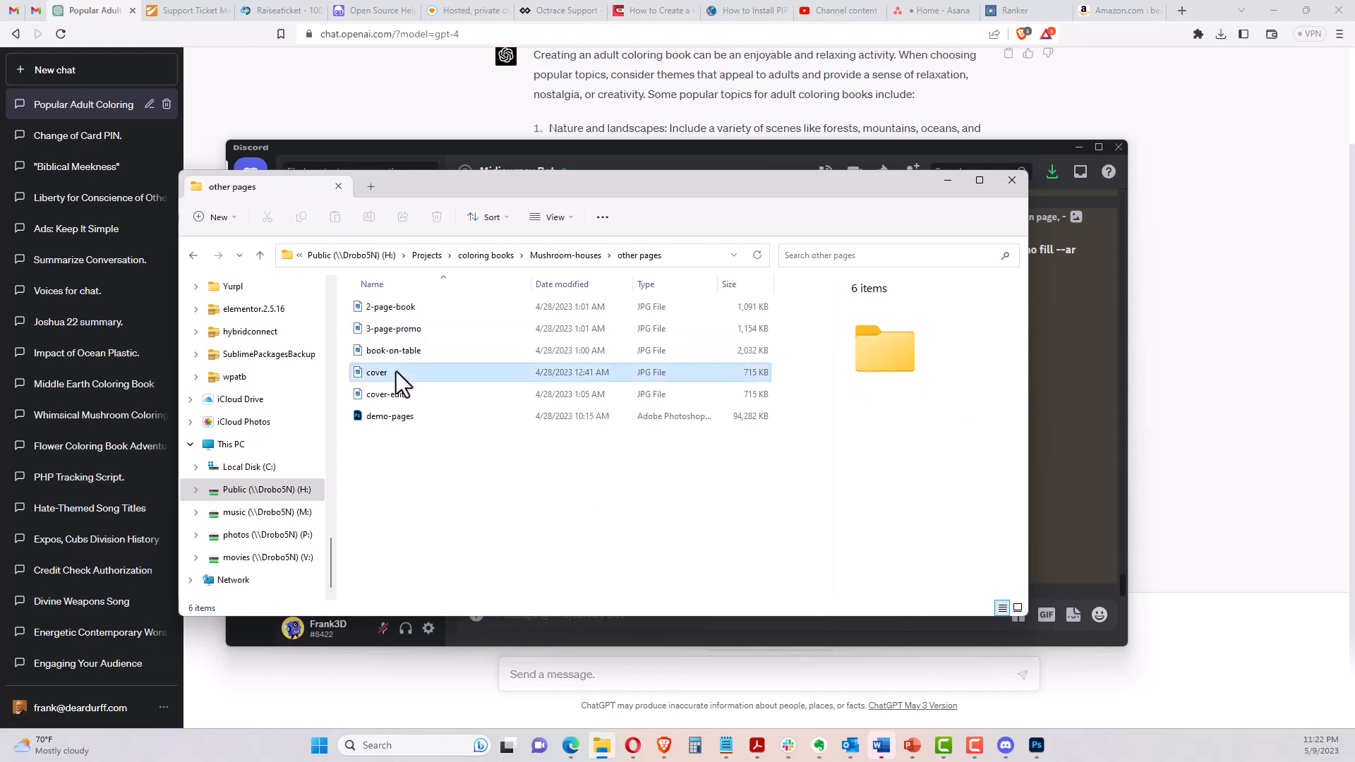
pyautogui.doubleClick(396, 371)
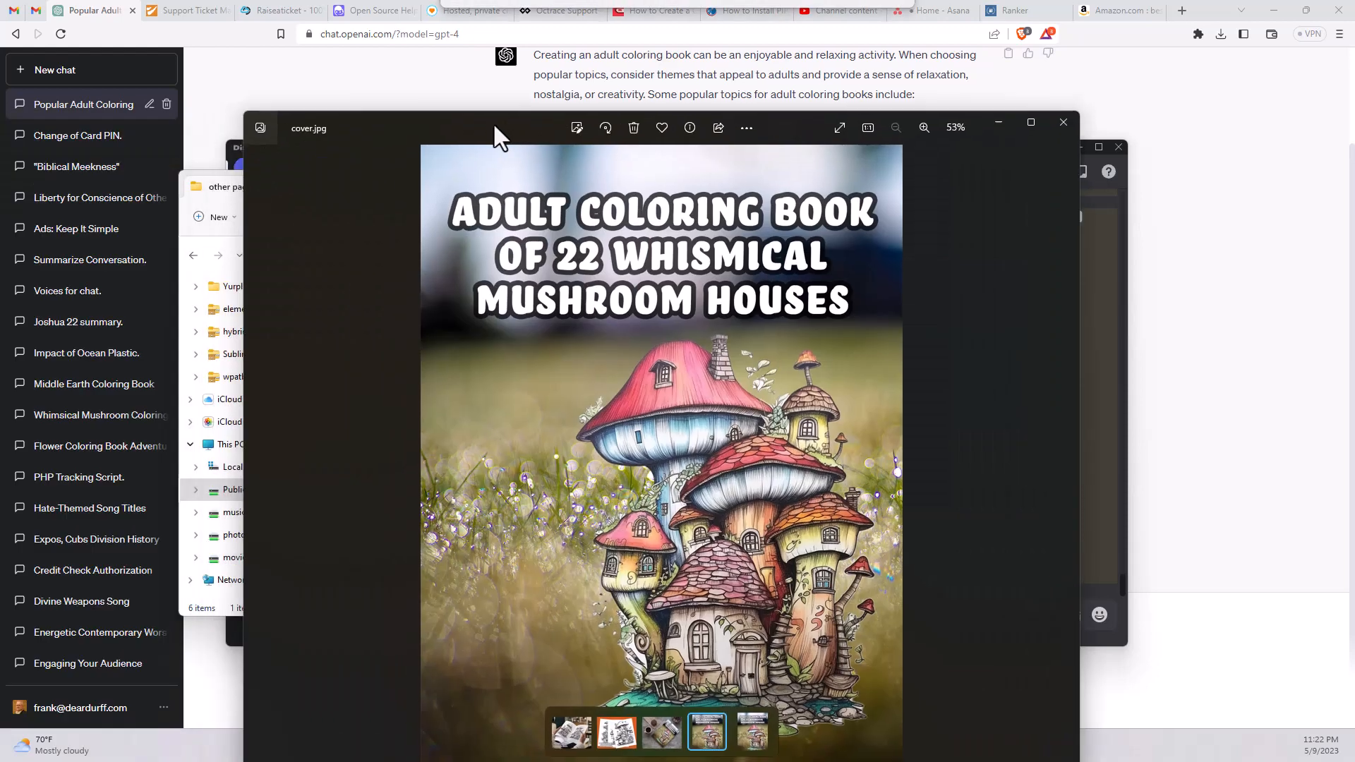
pyautogui.moveTo(493, 123); pyautogui.dragTo(492, 52)
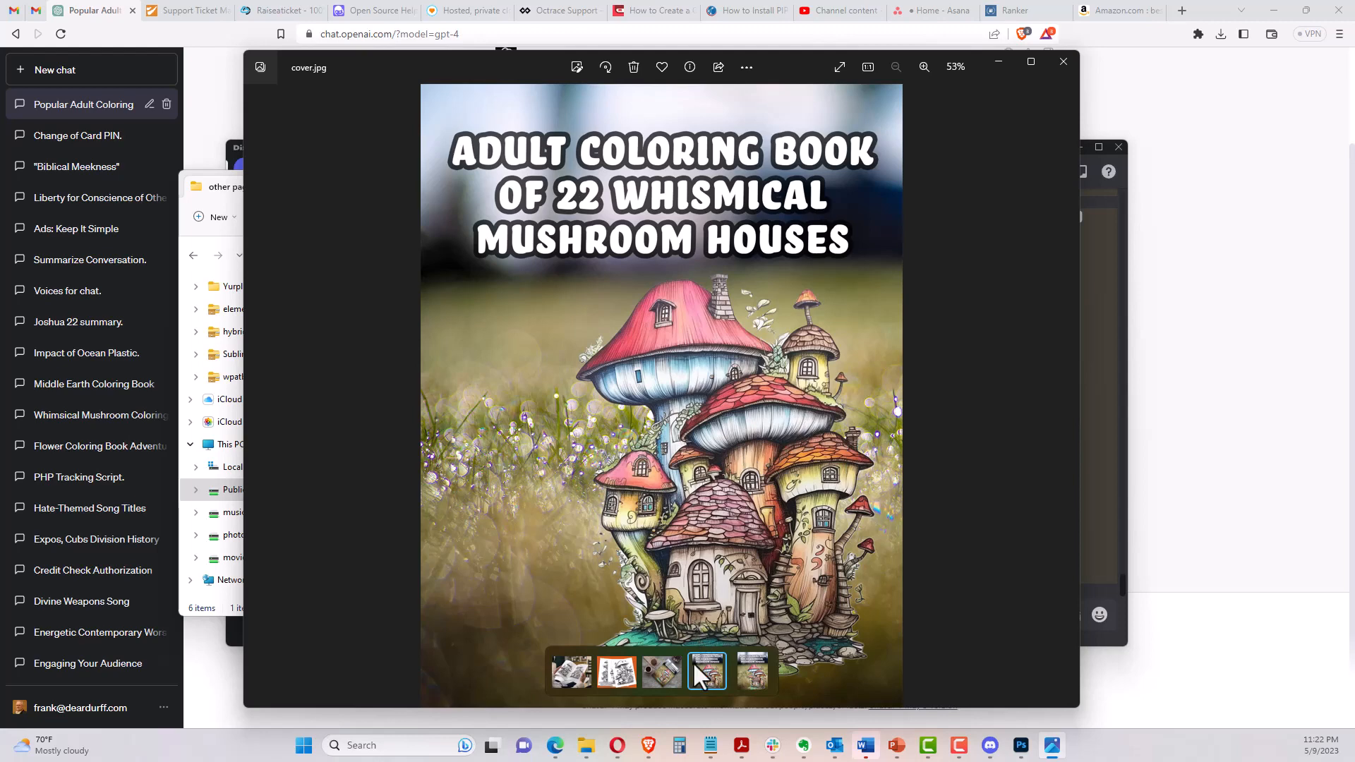
# View the book-on-table, 3-page-promo and 2-page-book images, and compare them side by side with the cover
pyautogui.click(669, 679)
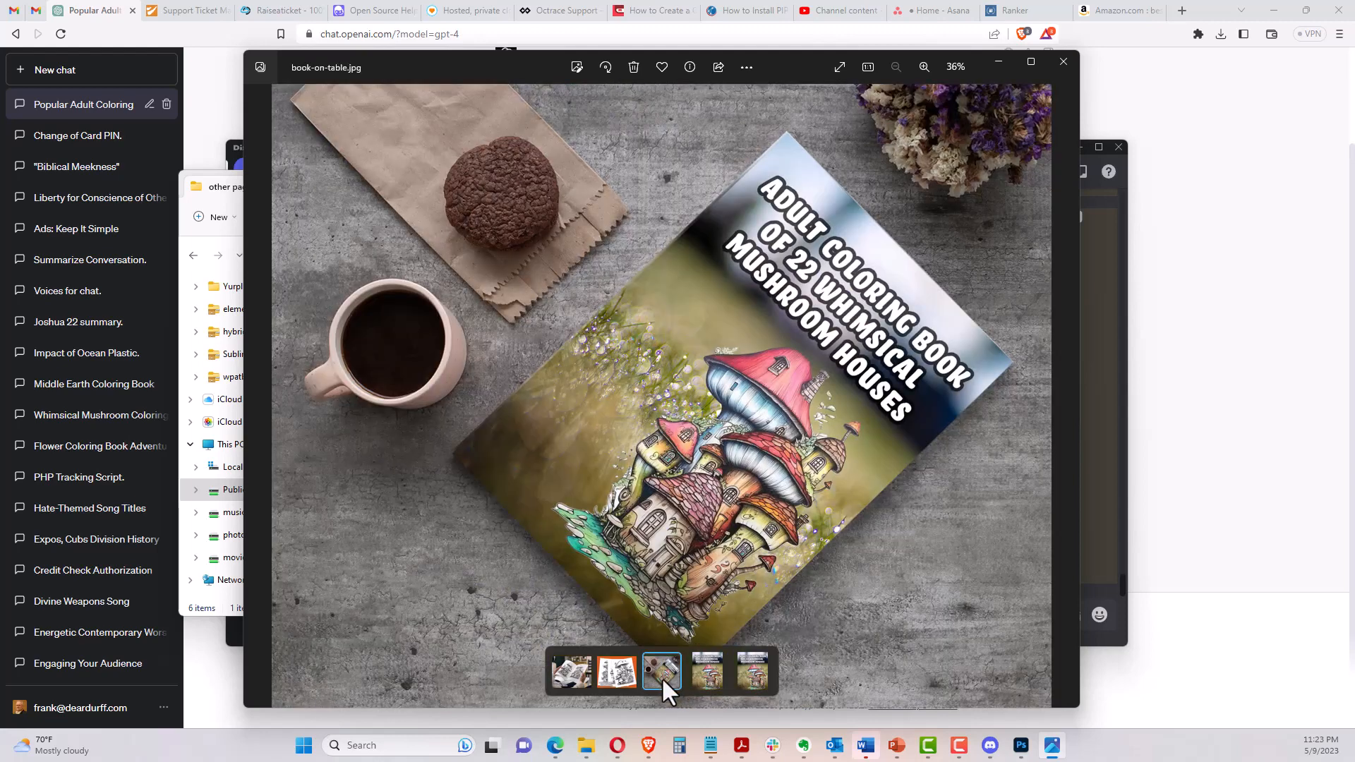
pyautogui.click(628, 676)
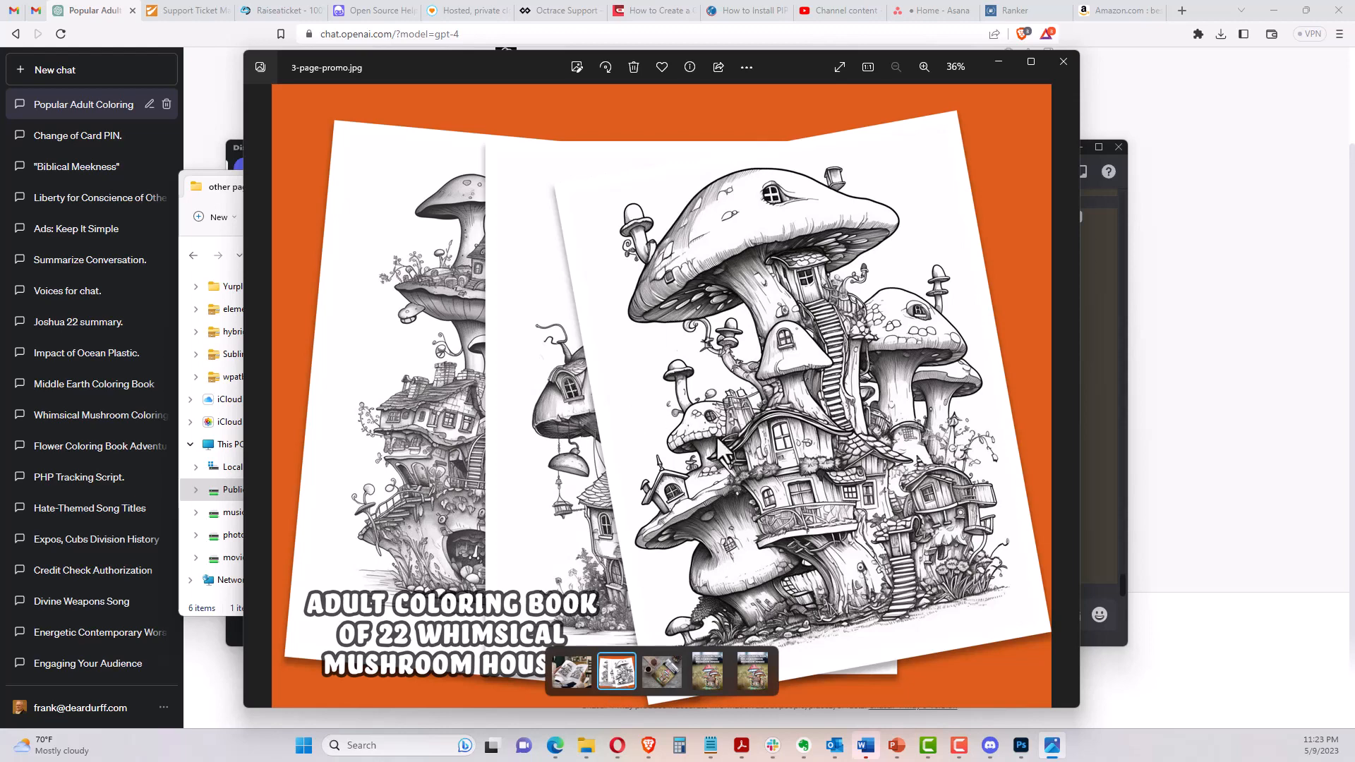
pyautogui.click(581, 670)
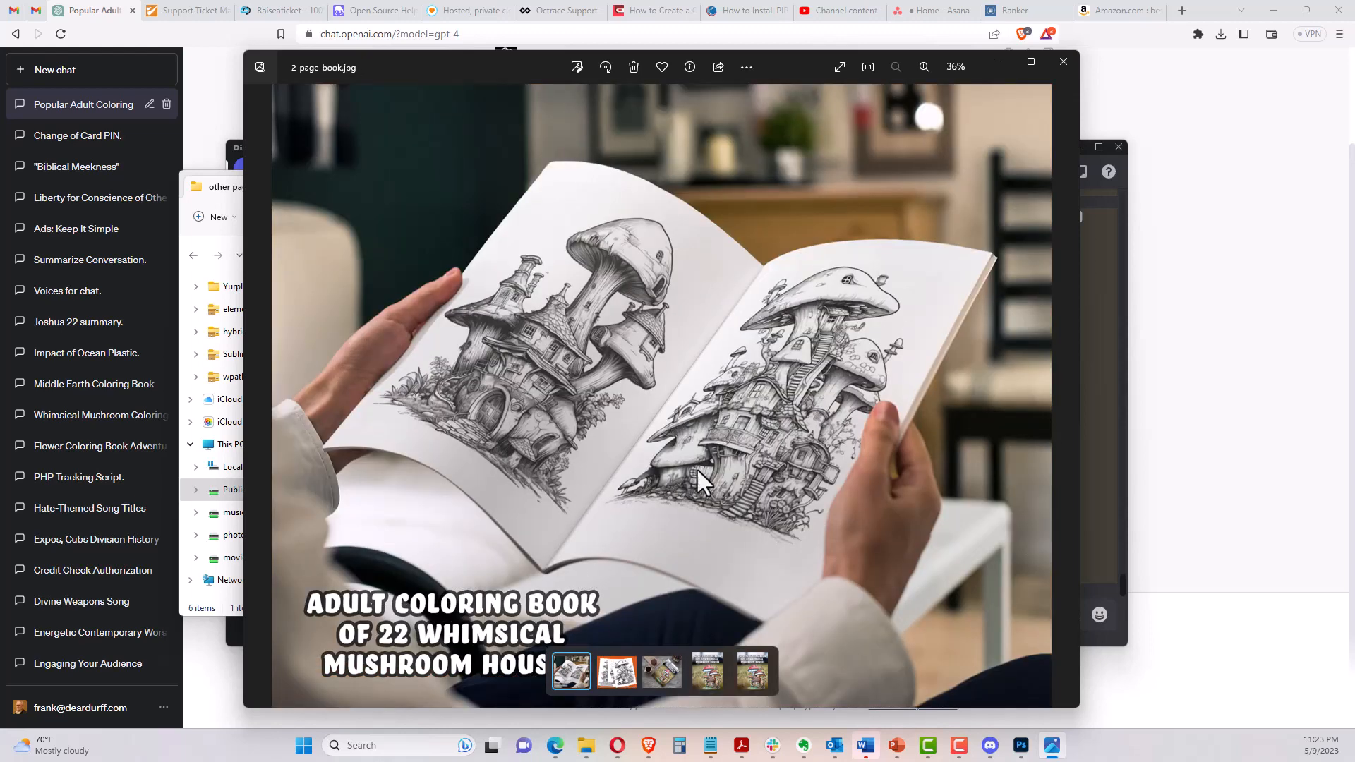
pyautogui.keyDown('ctrl'); pyautogui.click(624, 664); pyautogui.keyUp('ctrl')
pyautogui.keyDown('ctrl'); pyautogui.click(661, 672); pyautogui.keyUp('ctrl')
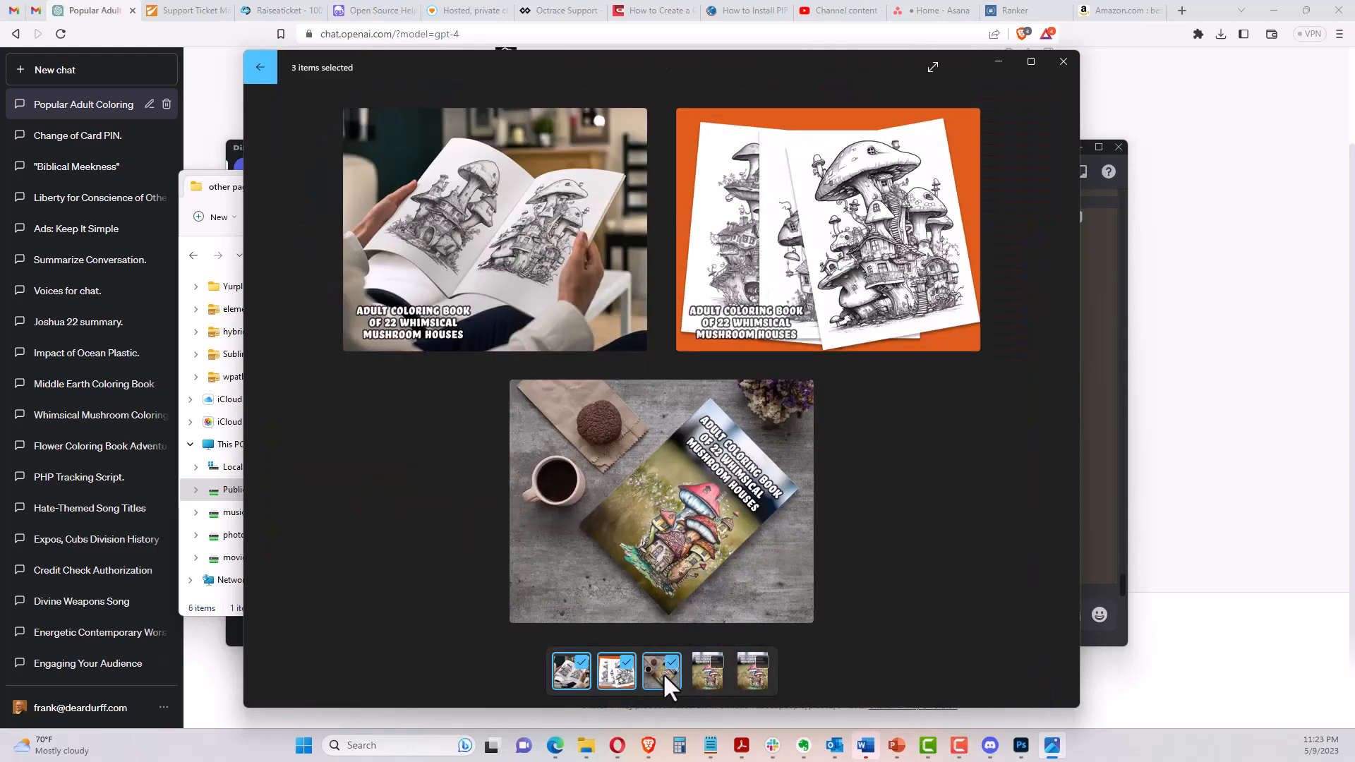
pyautogui.keyDown('ctrl'); pyautogui.click(705, 677); pyautogui.keyUp('ctrl')
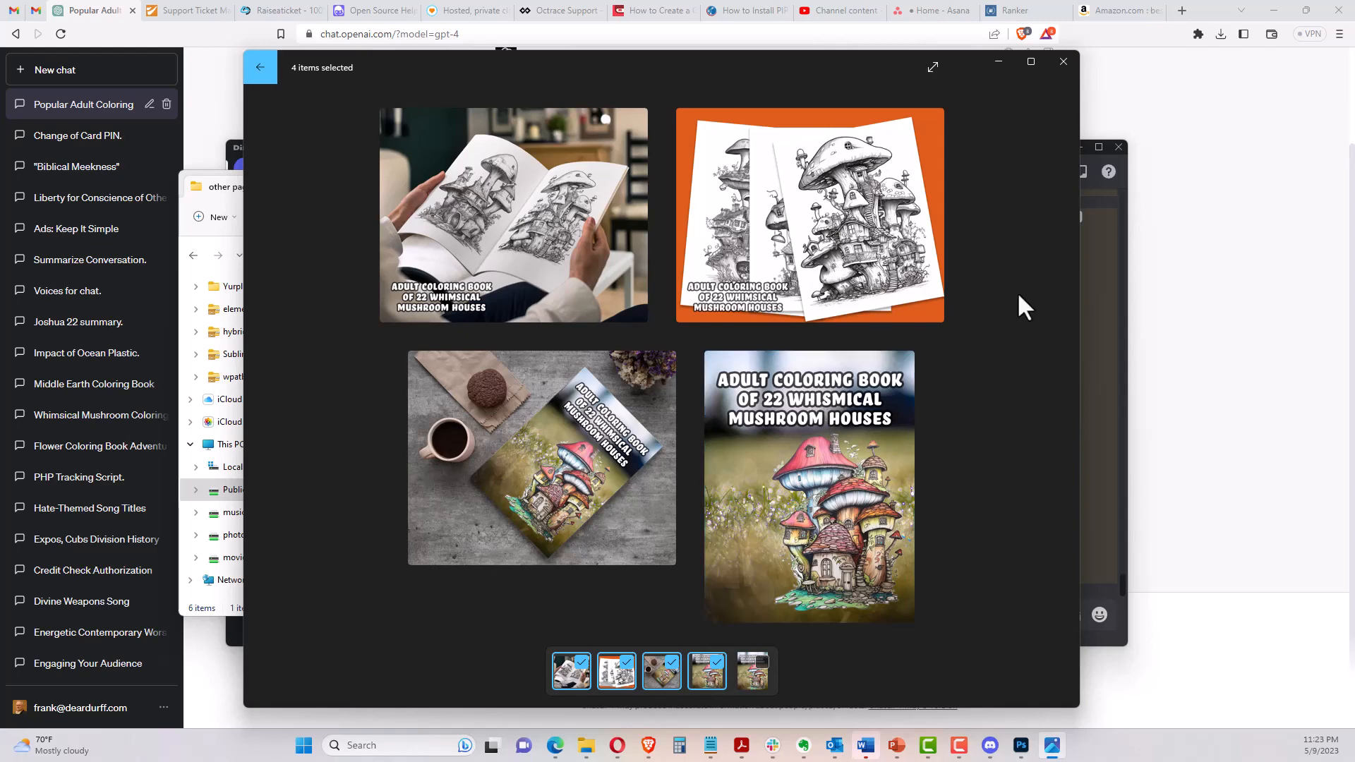
# Switch to the browser and load placeit.net in the Amazon tab
pyautogui.click(1115, 104)
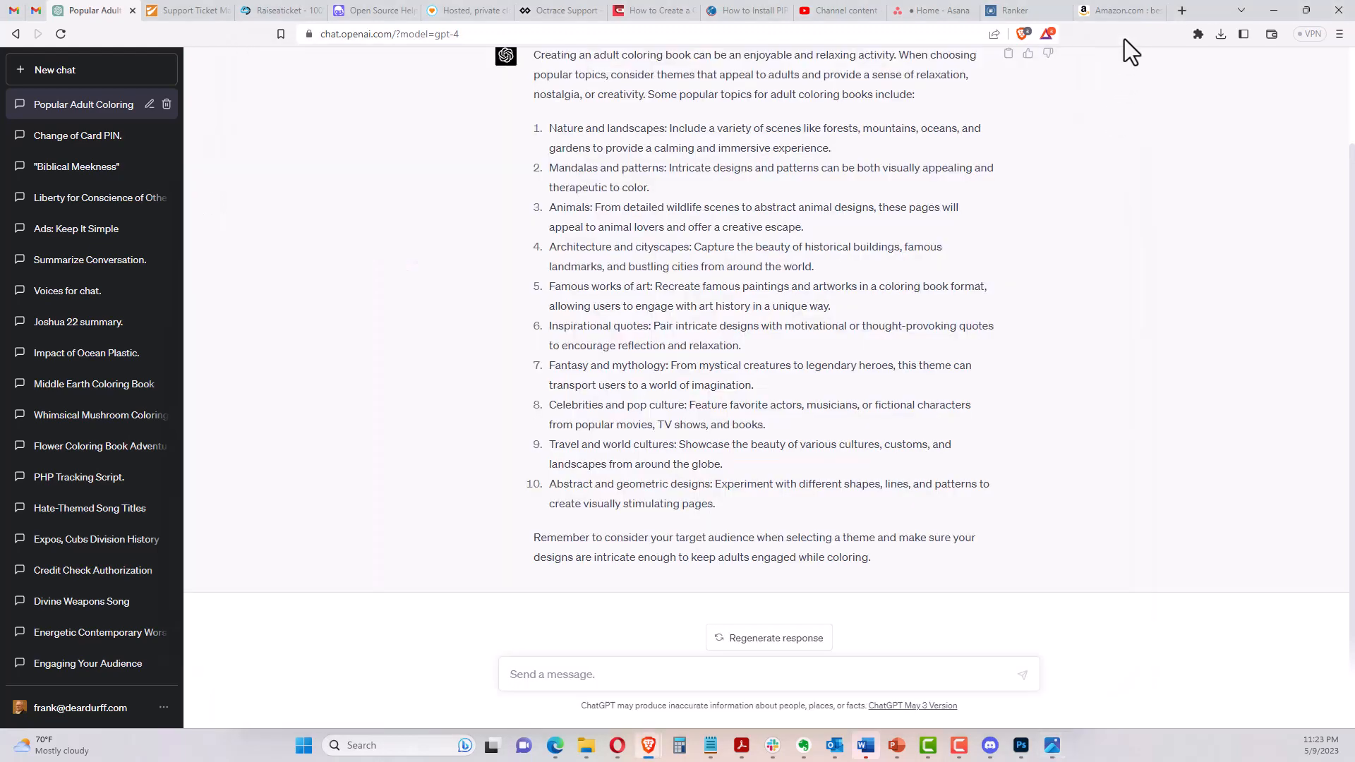
pyautogui.click(1121, 11)
pyautogui.click(876, 30)
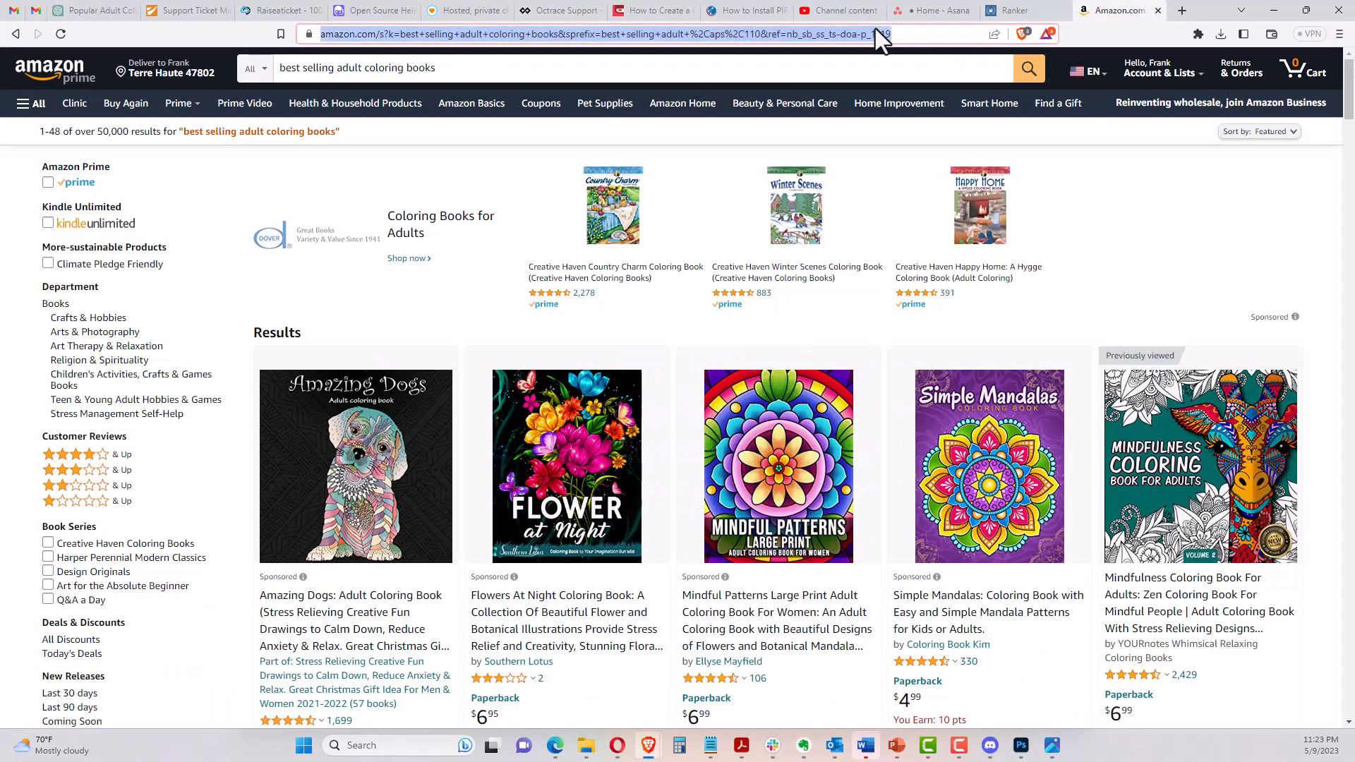
pyautogui.write('placeit.n')
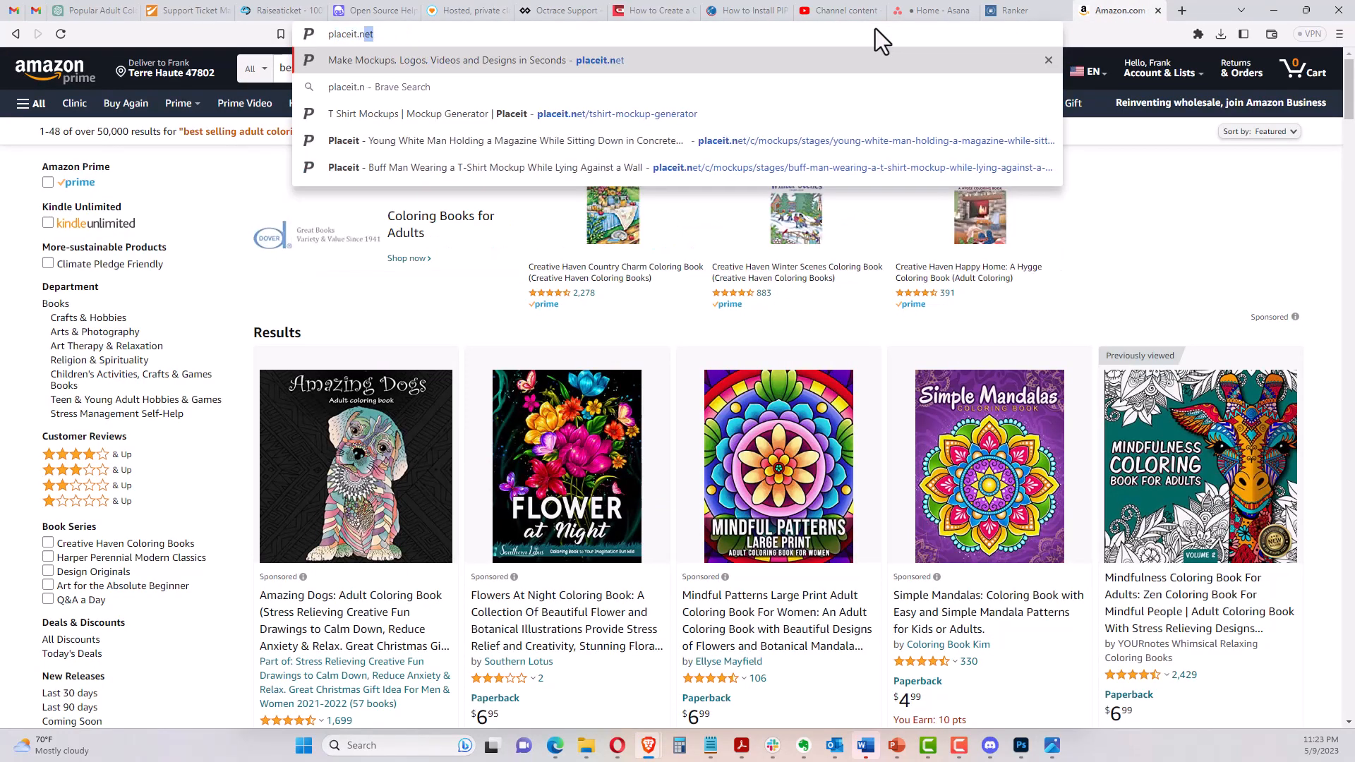
pyautogui.press('Return')
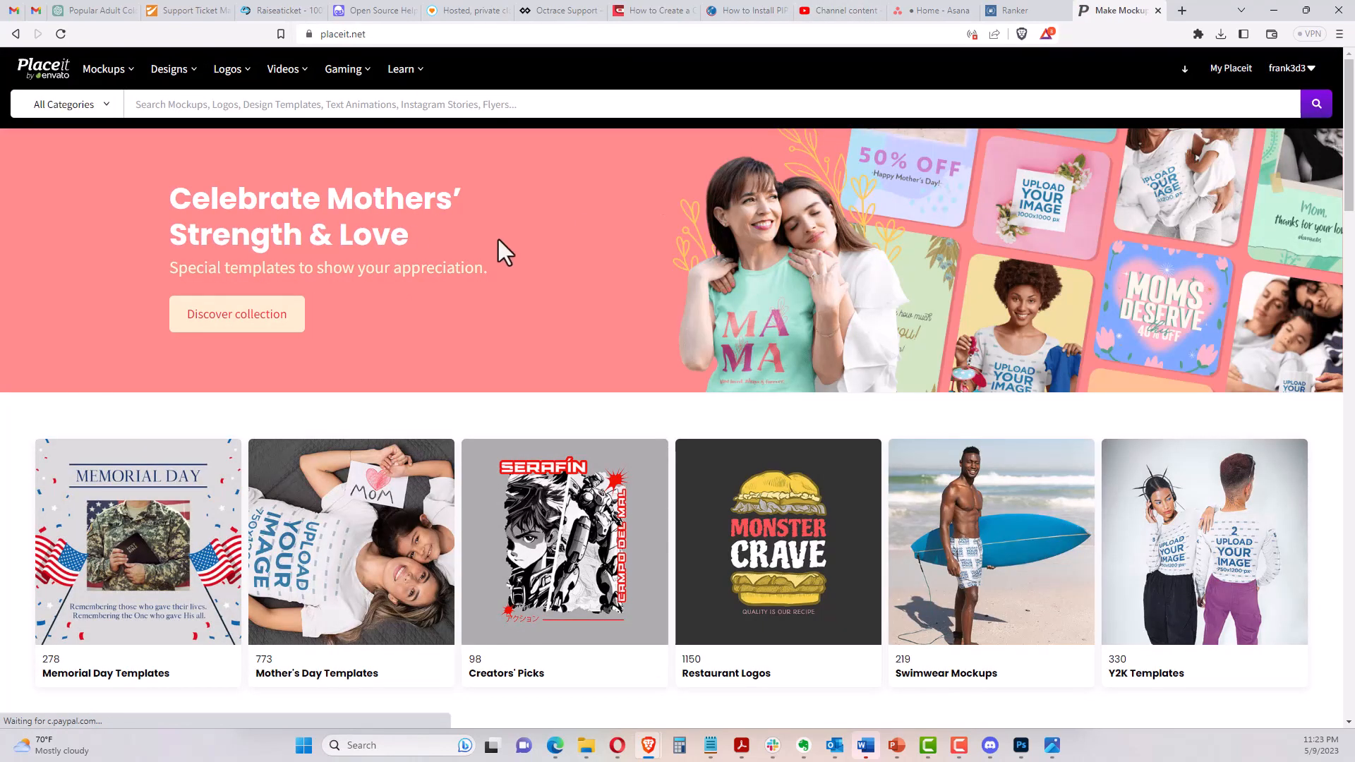
# Browse the print magazine mockups and open the mockup of a man reading a magazine on a desk
pyautogui.moveTo(120, 86)
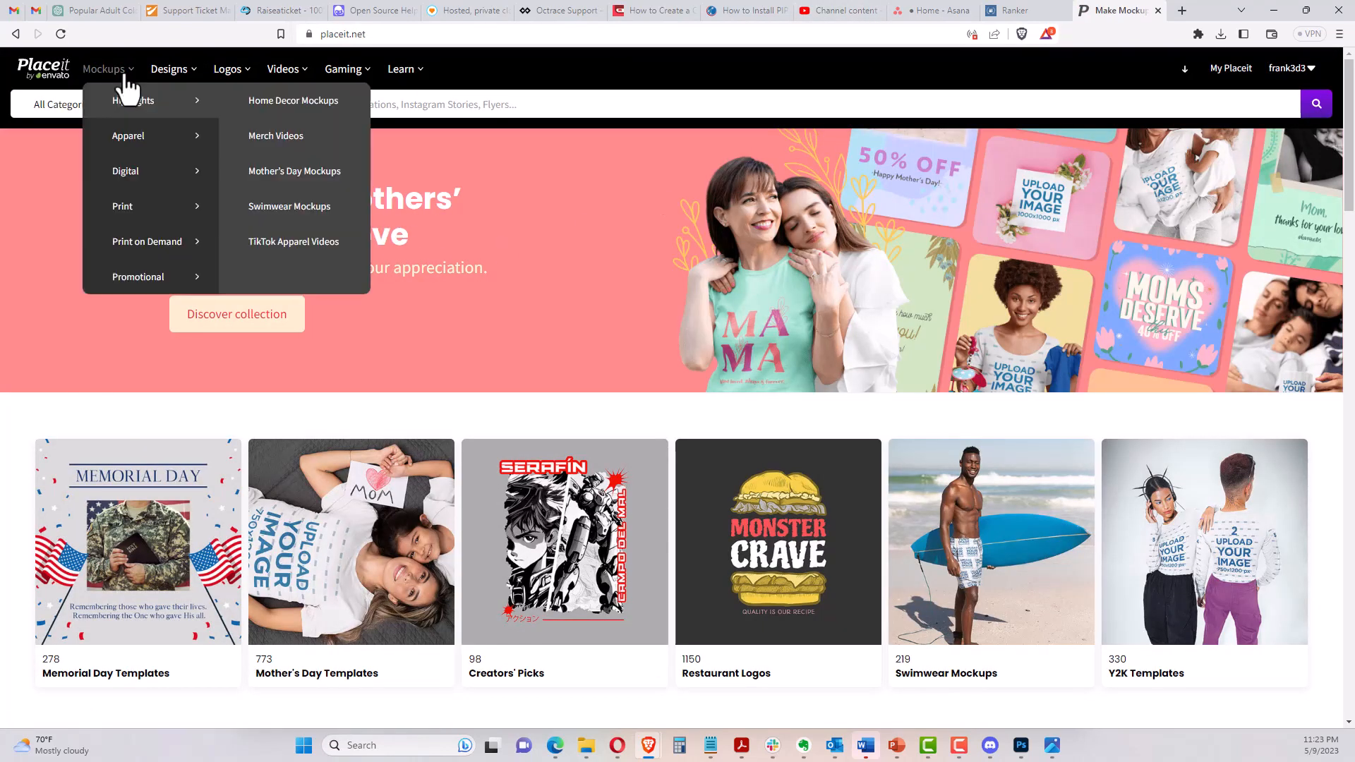
pyautogui.moveTo(117, 212)
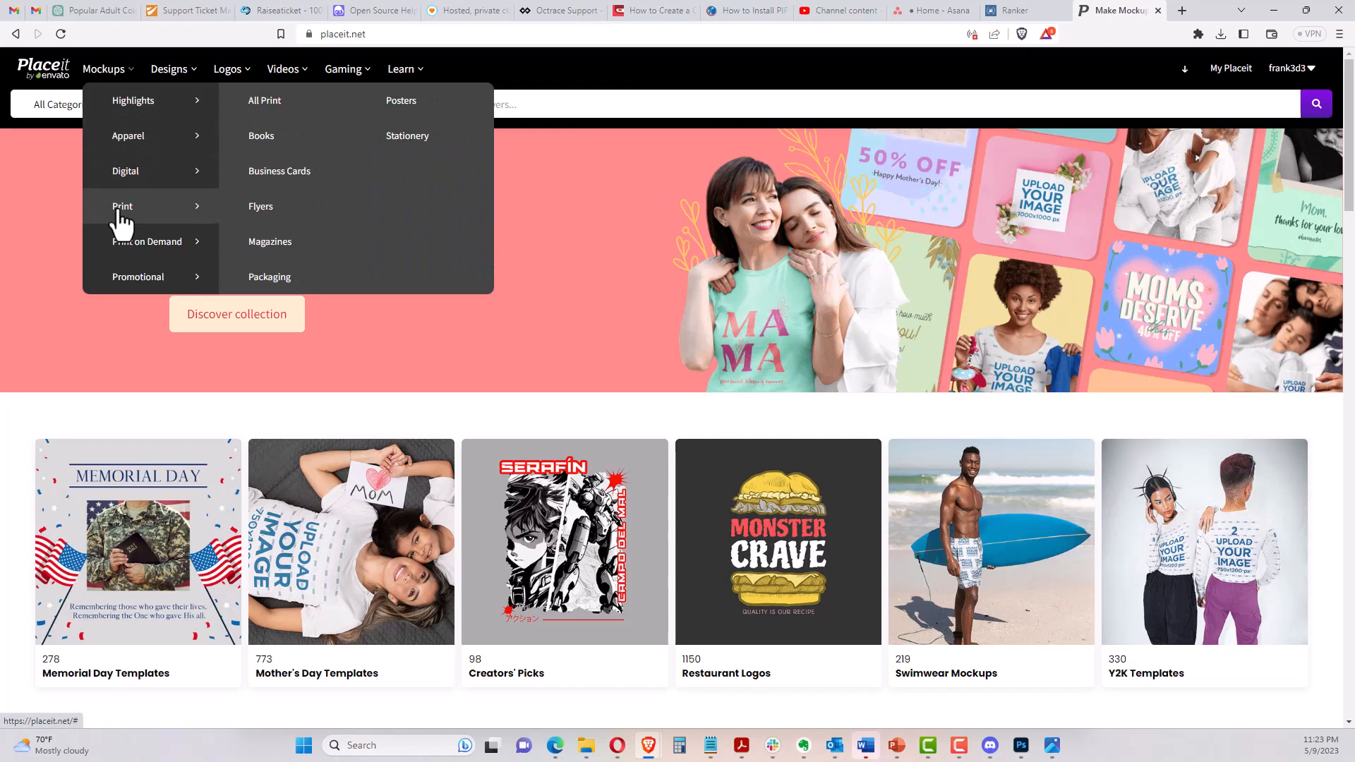
pyautogui.click(266, 244)
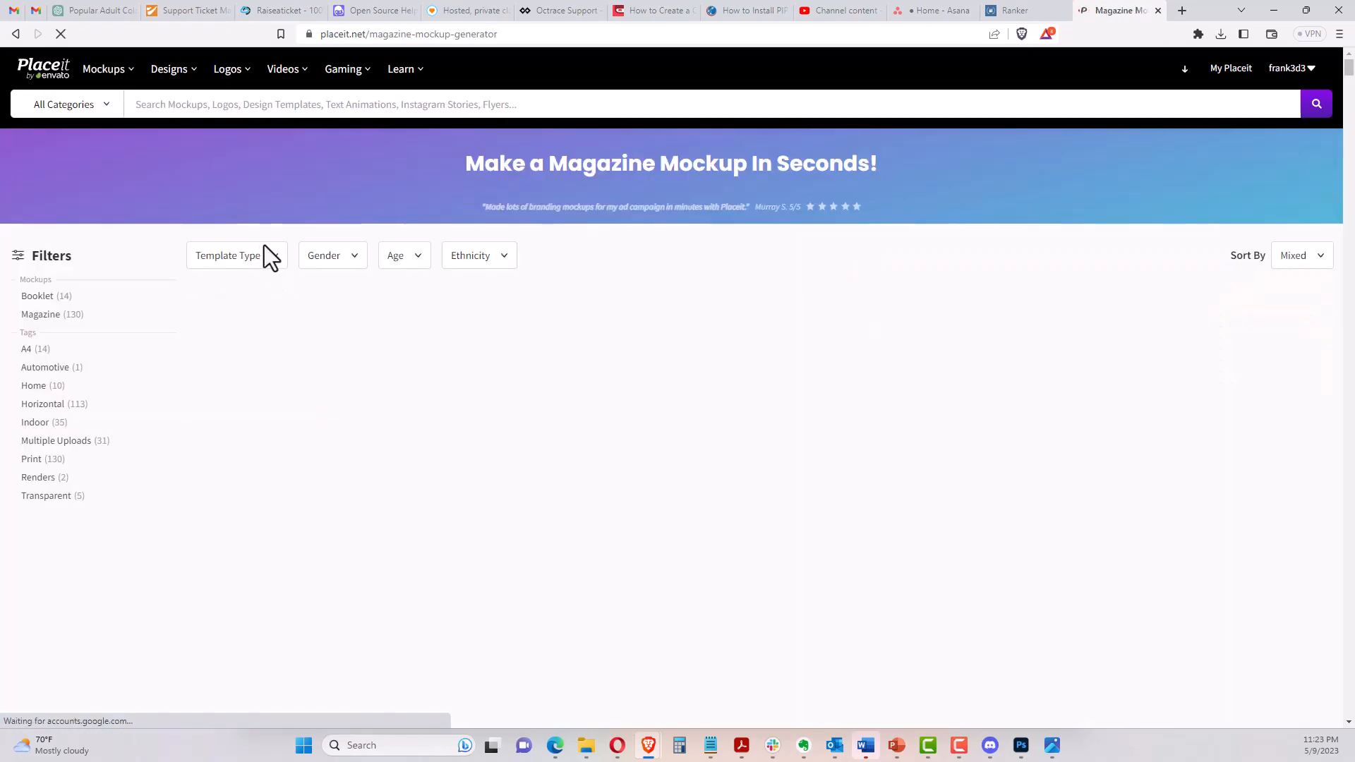
pyautogui.scroll(-2, 706, 349)
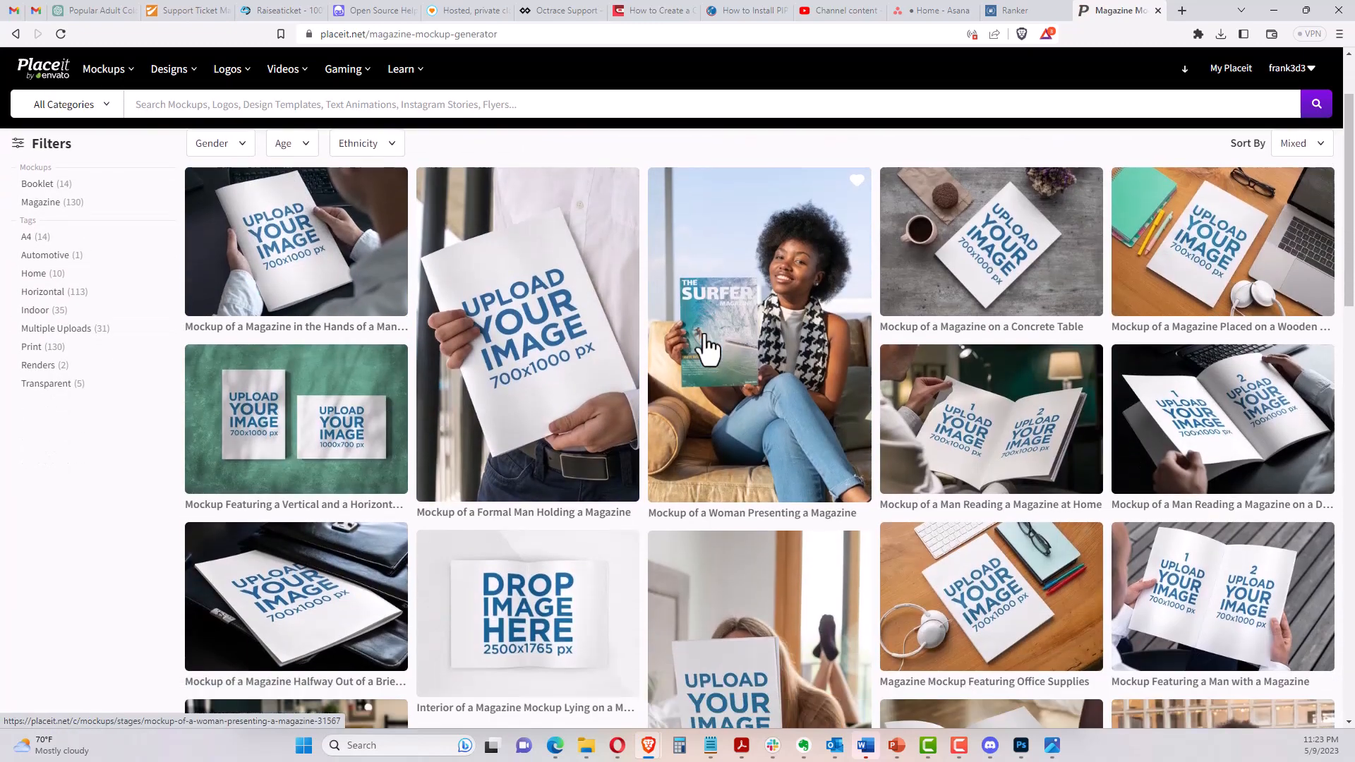
pyautogui.click(1172, 381)
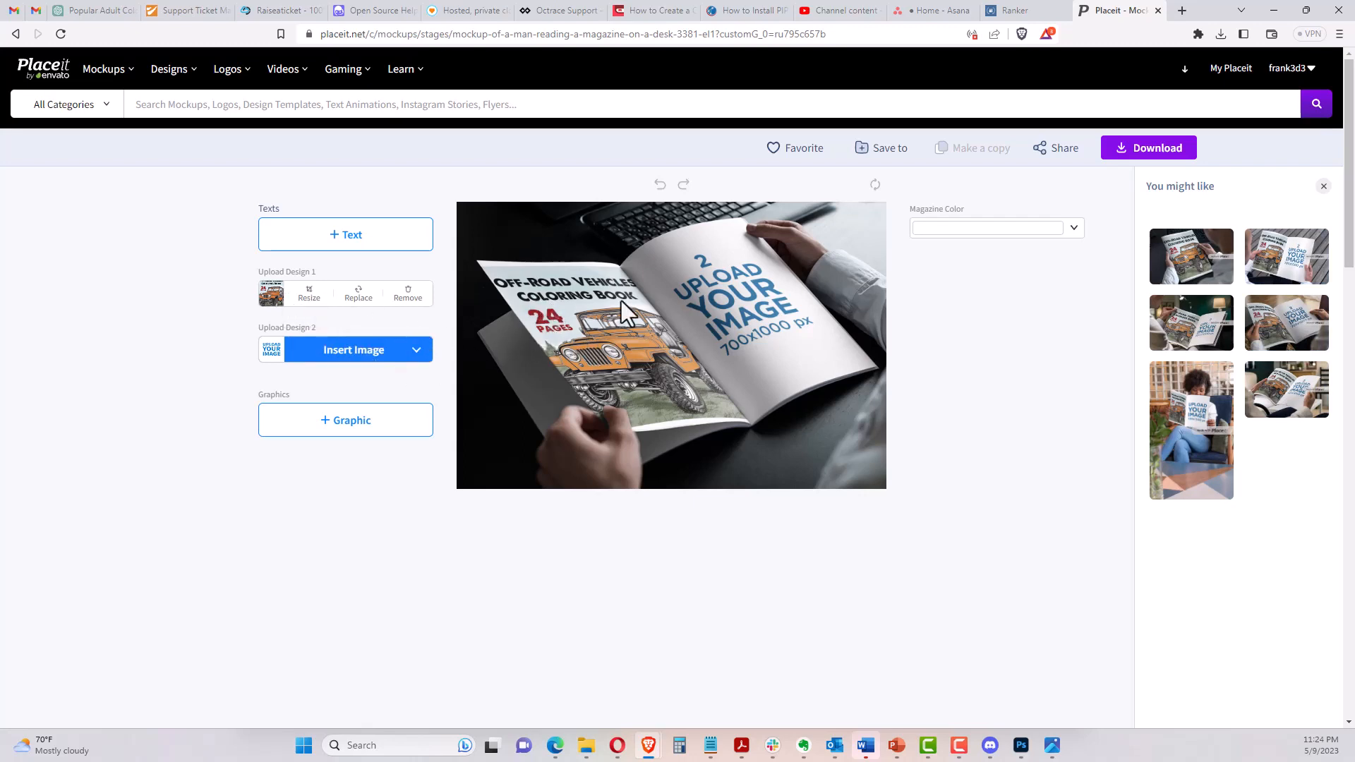
# Resize the off-road vehicles cover in Upload Design 1 to 95% and apply the crop, keeping the same image
pyautogui.click(313, 297)
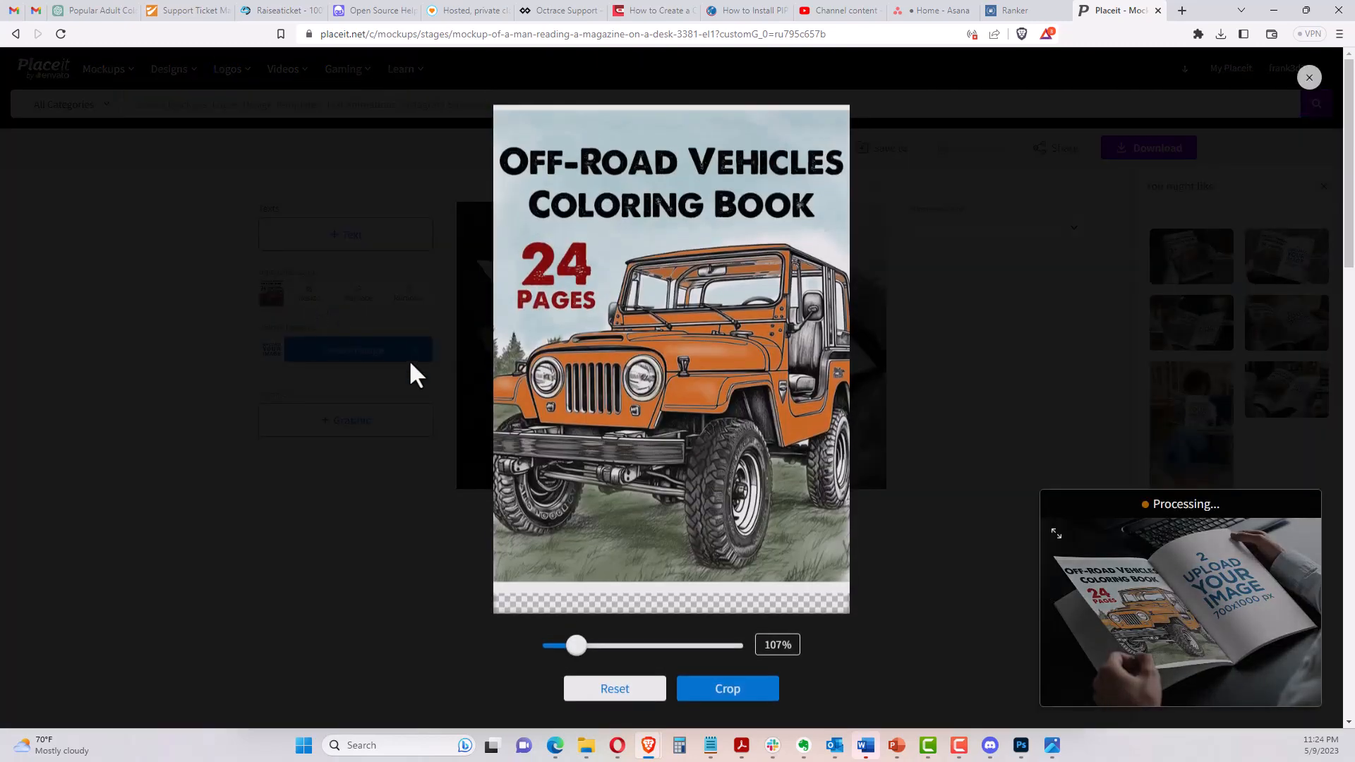
pyautogui.moveTo(577, 646)
pyautogui.mouseDown()
pyautogui.moveTo(592, 645)
pyautogui.moveTo(571, 645)
pyautogui.mouseUp()
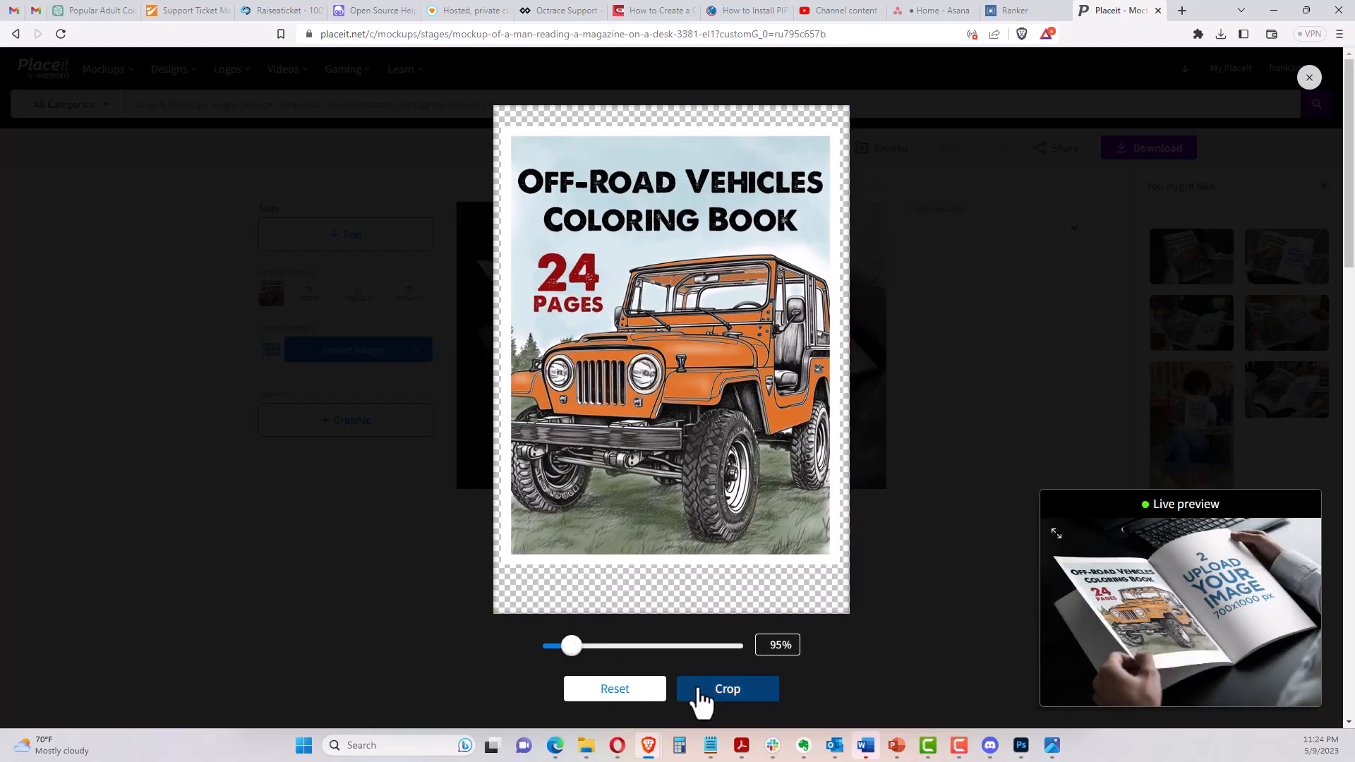
pyautogui.click(699, 693)
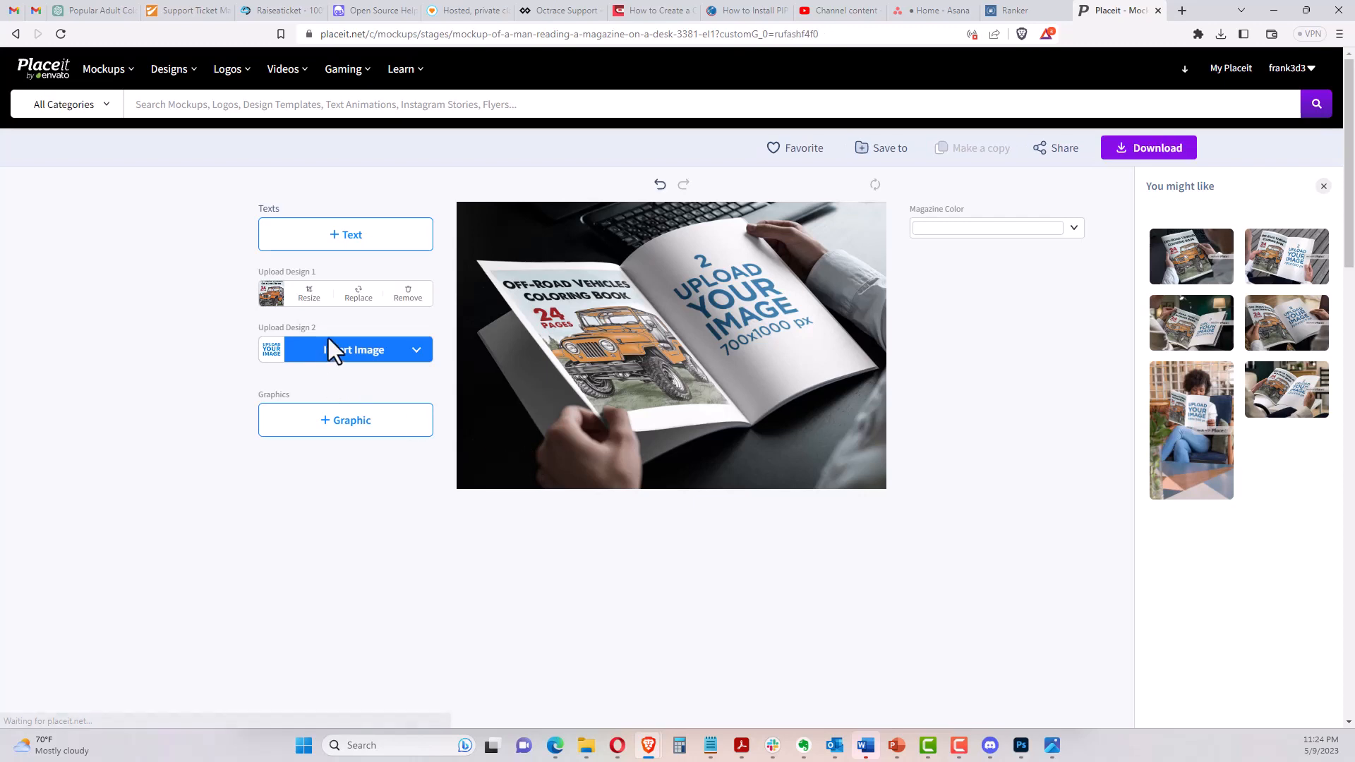
pyautogui.click(349, 301)
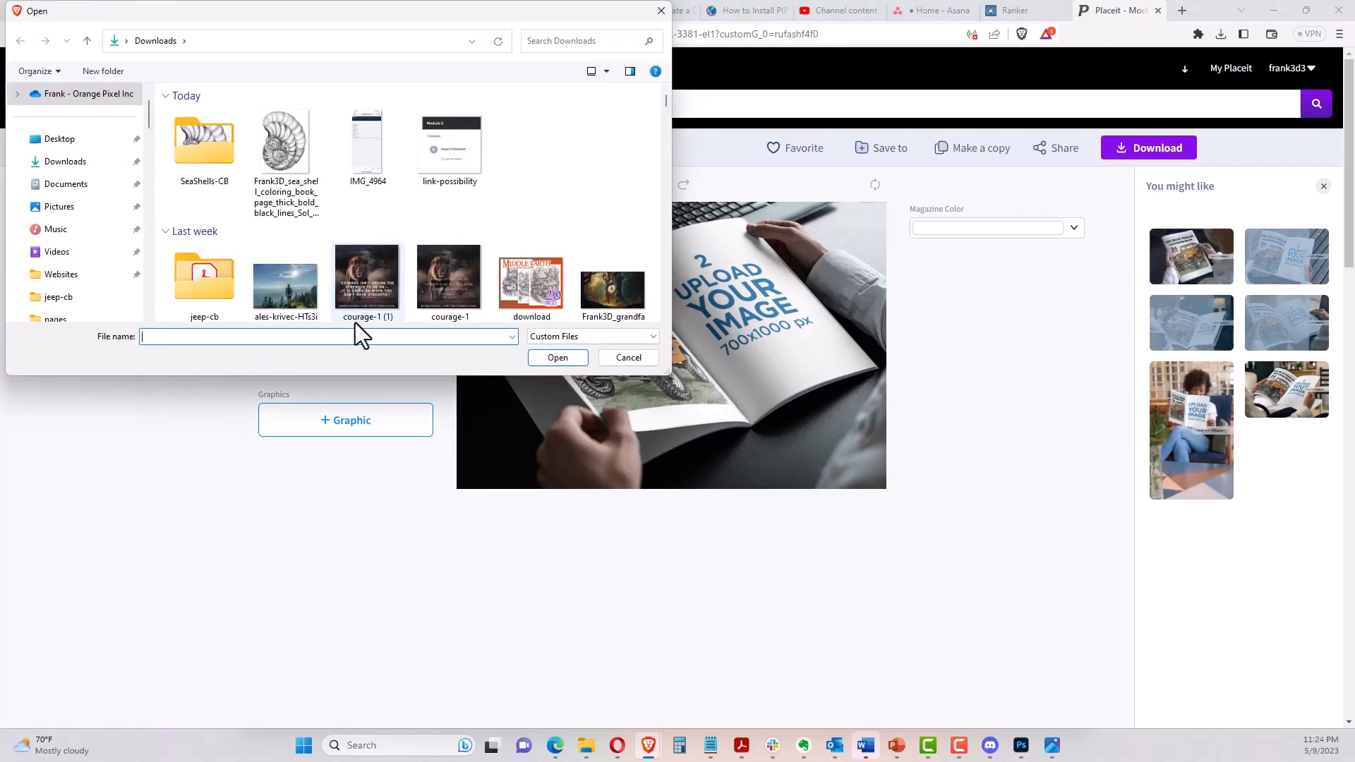
pyautogui.click(605, 358)
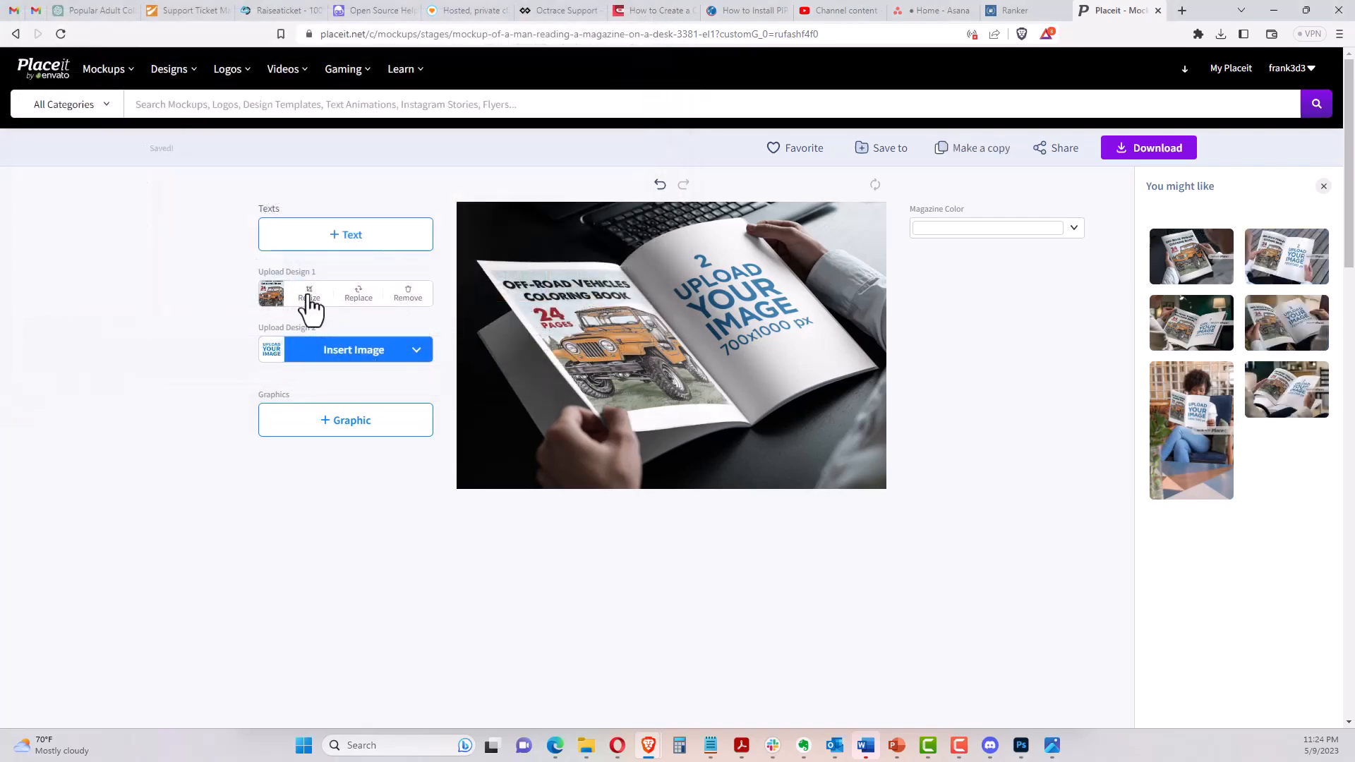
# Insert the recently uploaded tall mushroom-house coloring page as Upload Design 2, adjust its scale and apply the crop
pyautogui.click(336, 354)
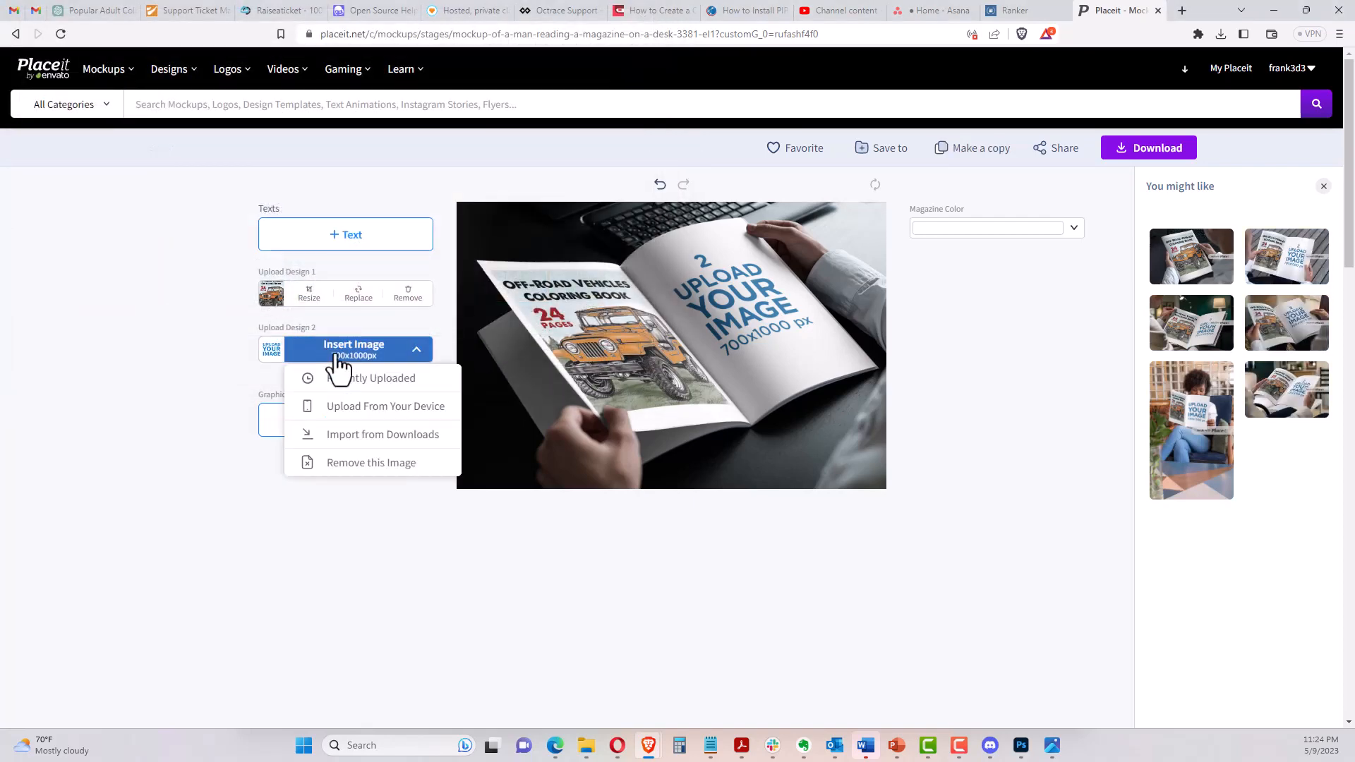
pyautogui.click(351, 382)
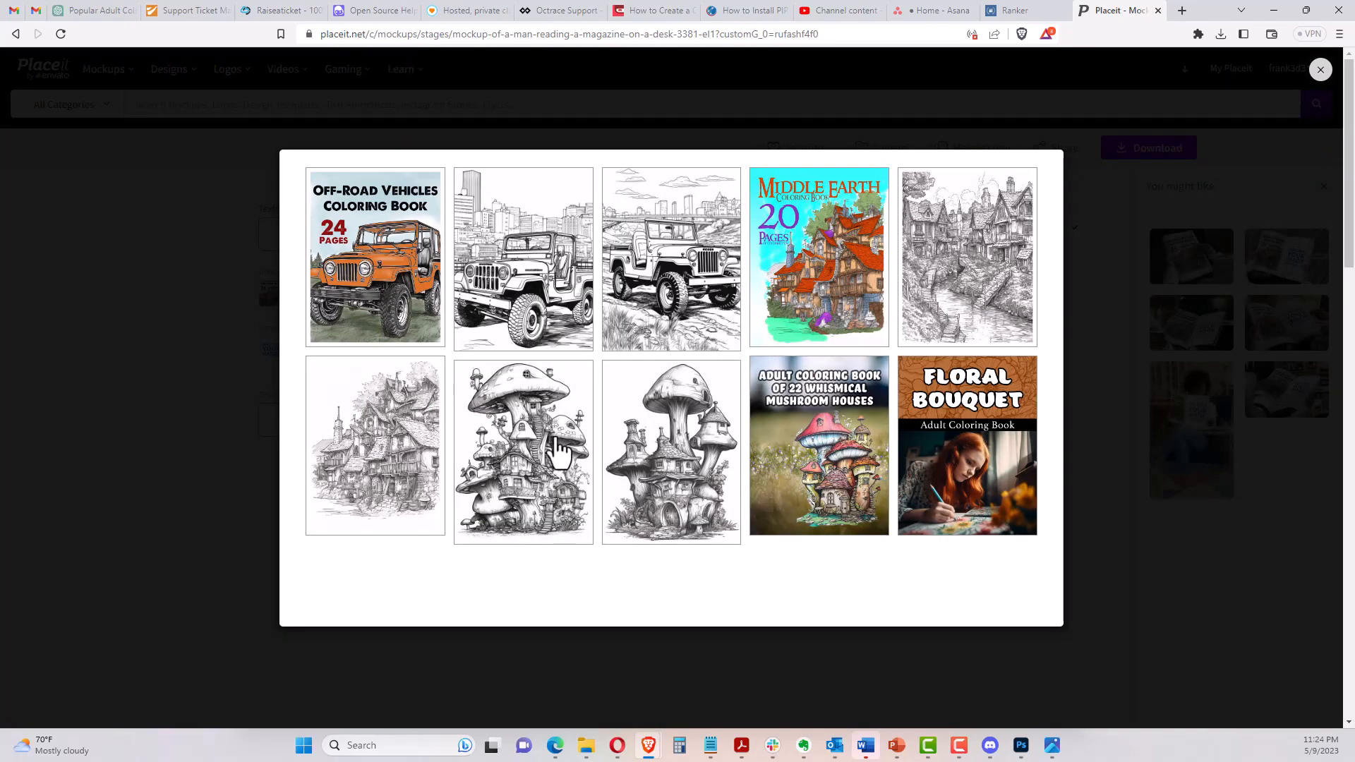
pyautogui.click(554, 467)
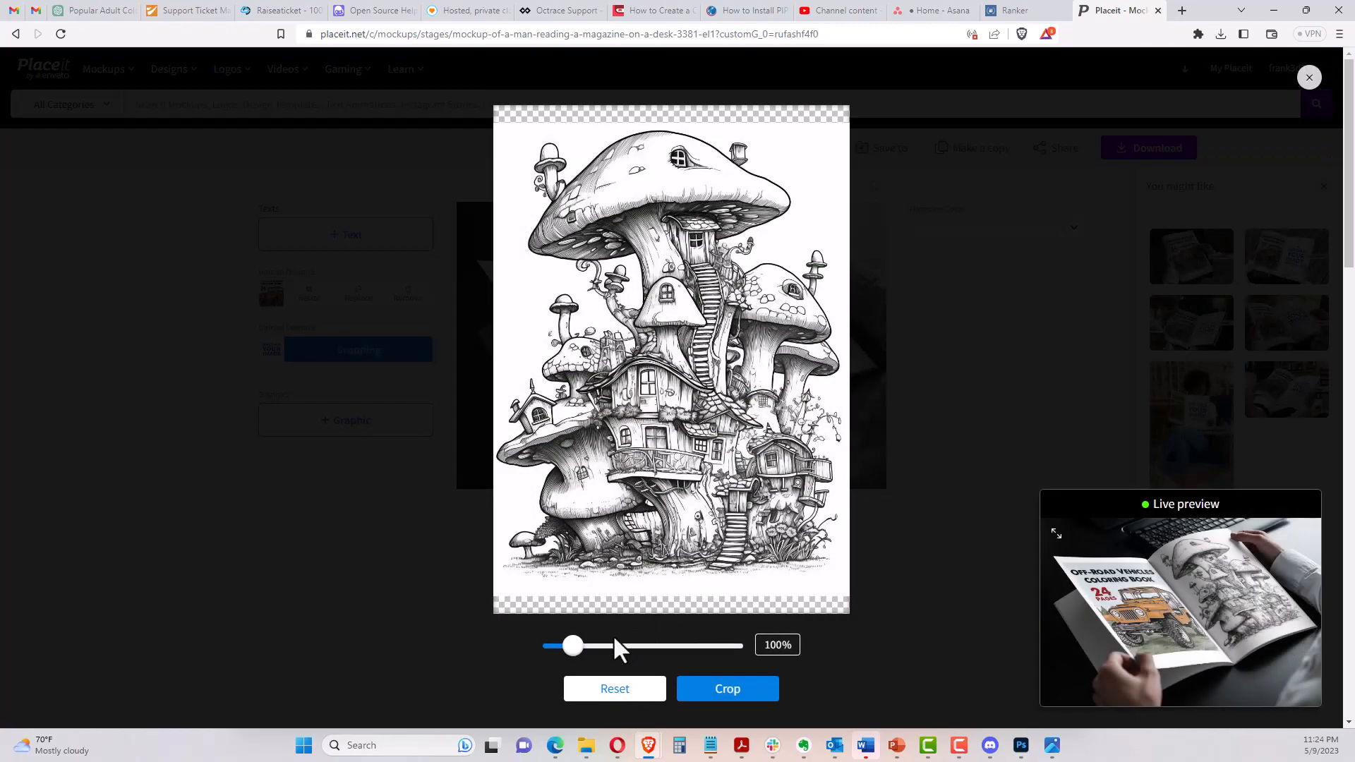
pyautogui.moveTo(579, 646); pyautogui.dragTo(575, 645)
pyautogui.click(706, 699)
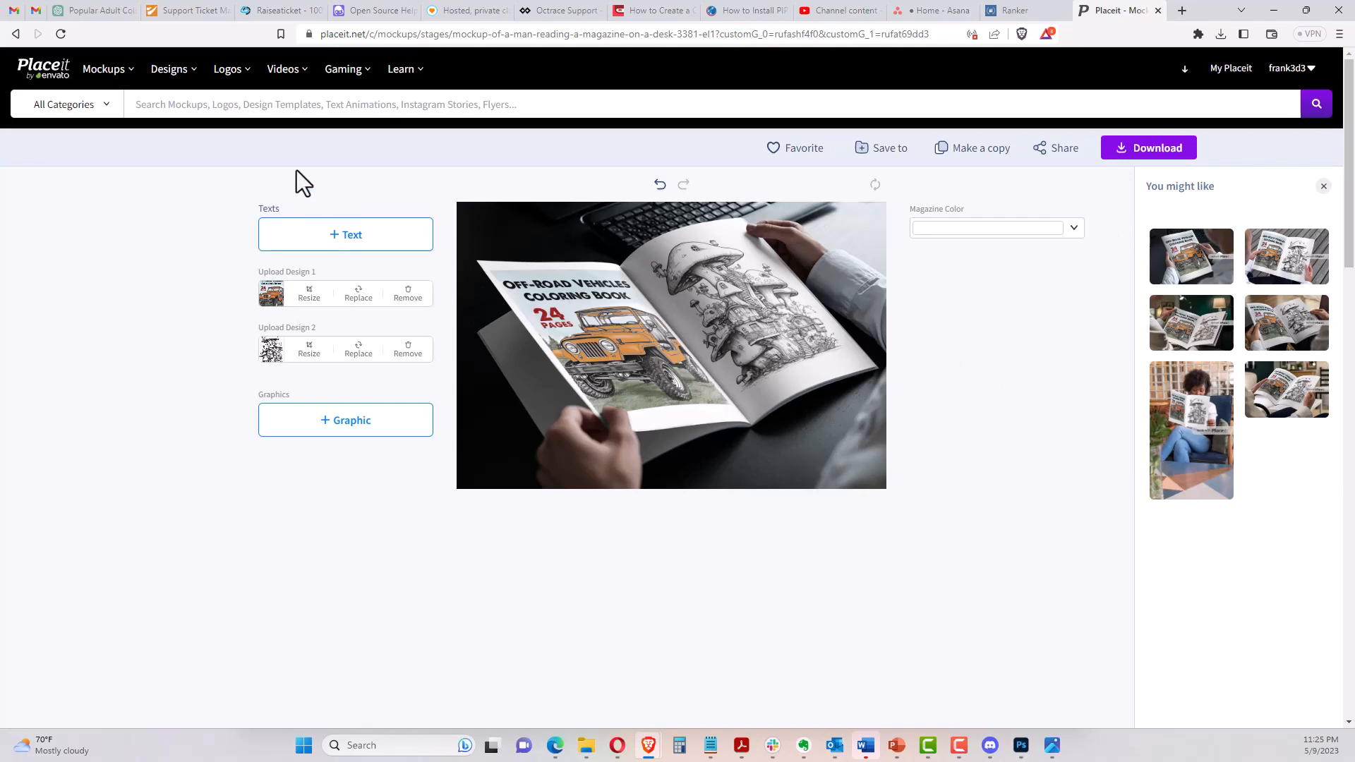
# Open the full mockup library to look over the available mockup categories and templates
pyautogui.click(104, 70)
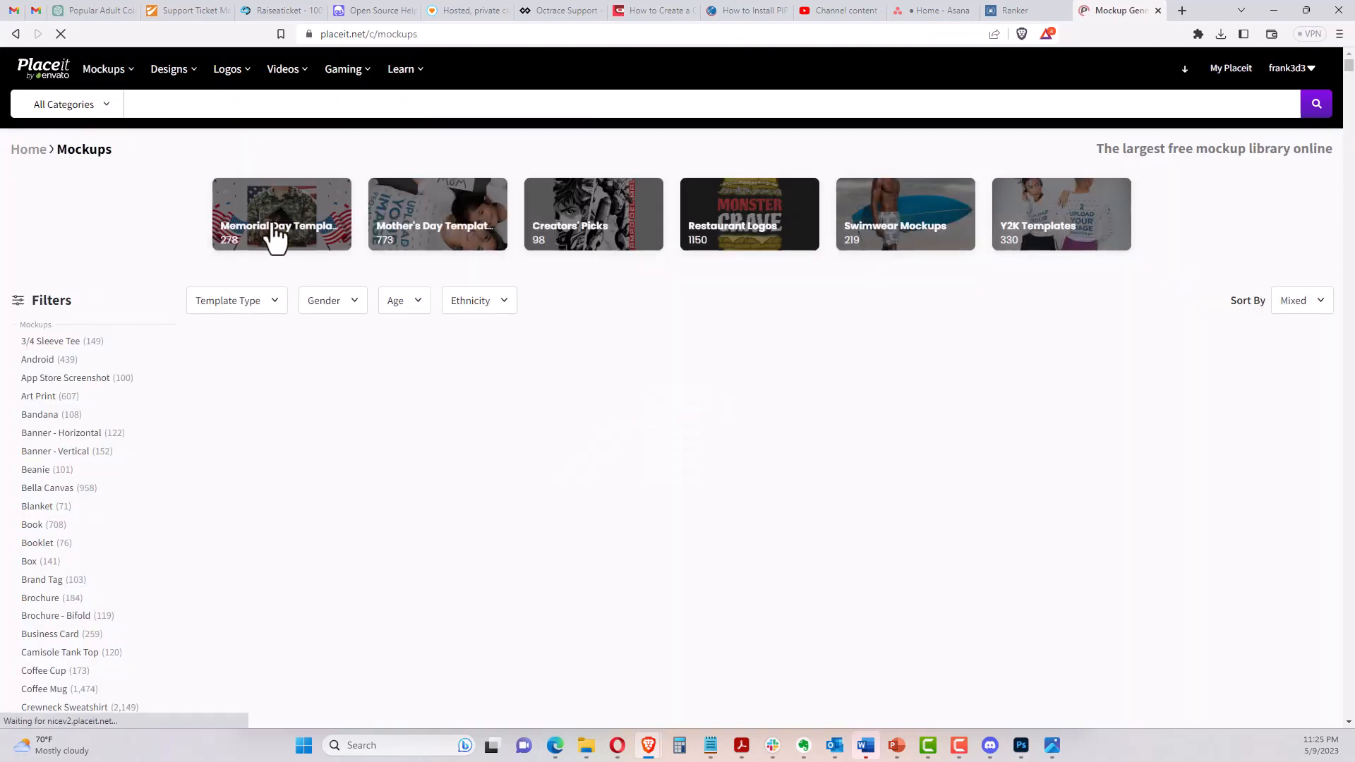
pyautogui.moveTo(103, 69)
pyautogui.moveTo(141, 212)
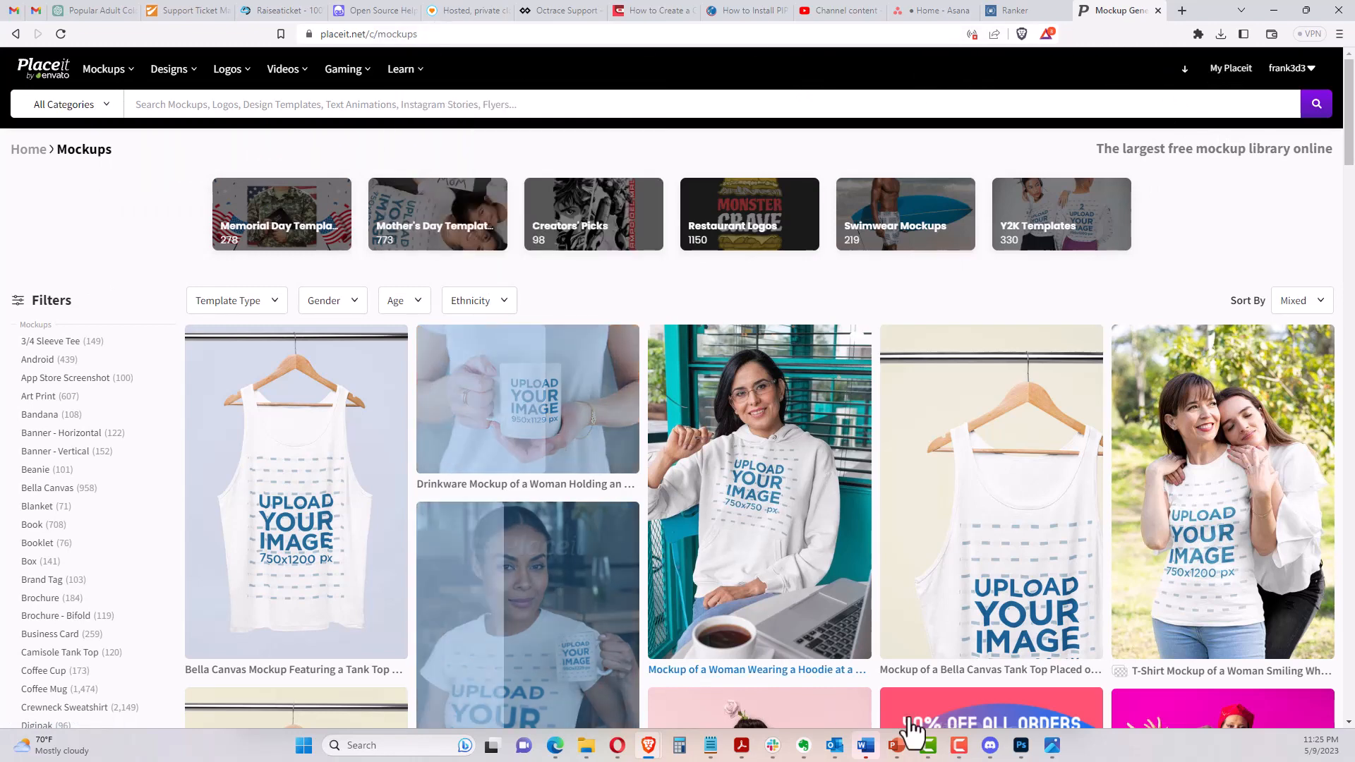
pyautogui.moveTo(1049, 754)
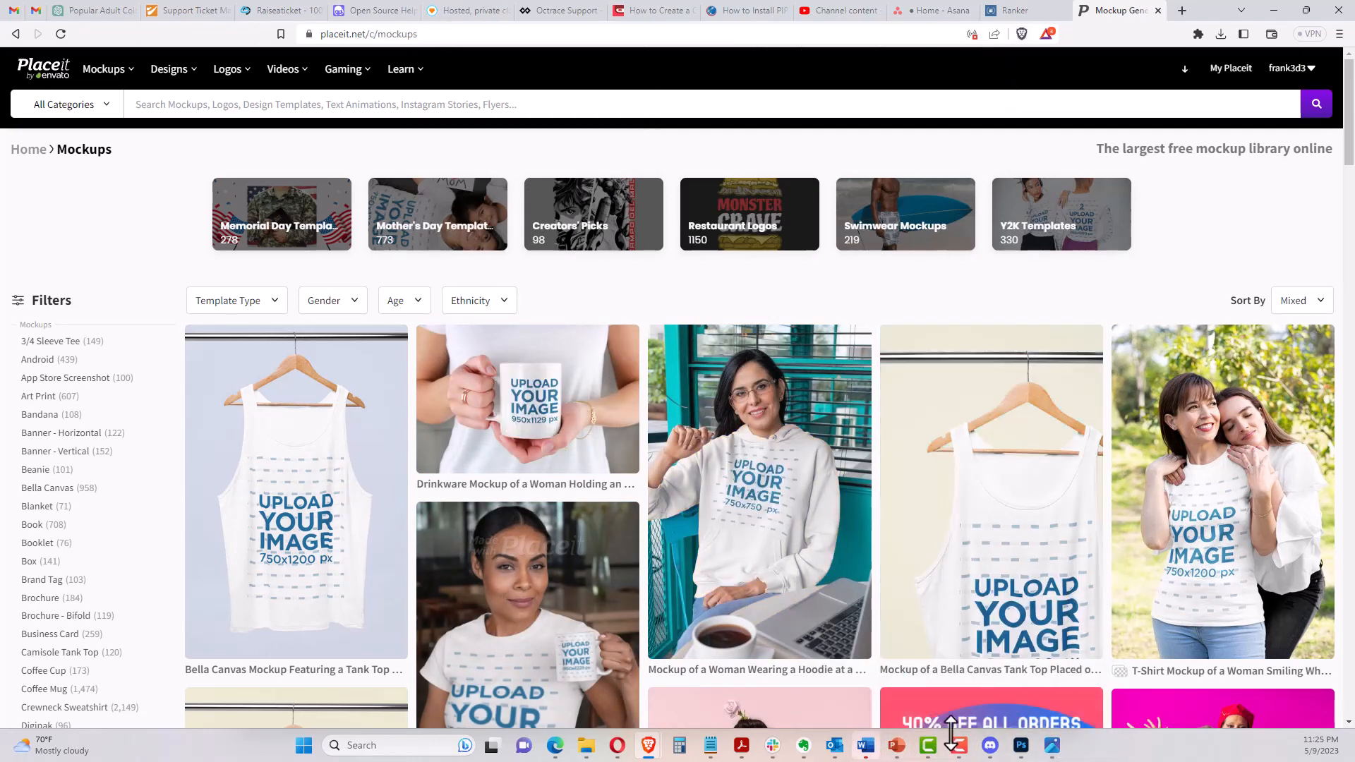
# Switch to Photoshop, scale the seashell layer to about 46% in the page's lower right and rotate it about 11° clockwise
pyautogui.click(1022, 745)
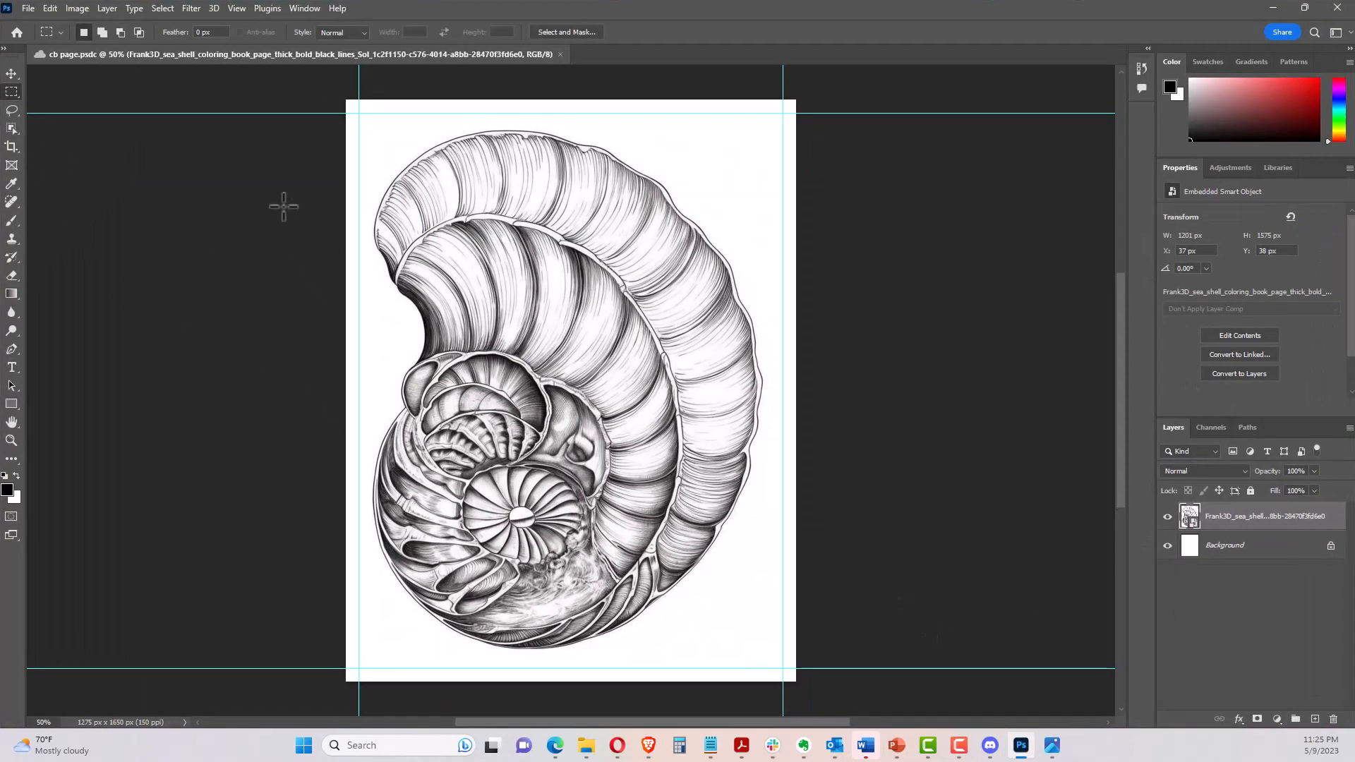
pyautogui.click(11, 72)
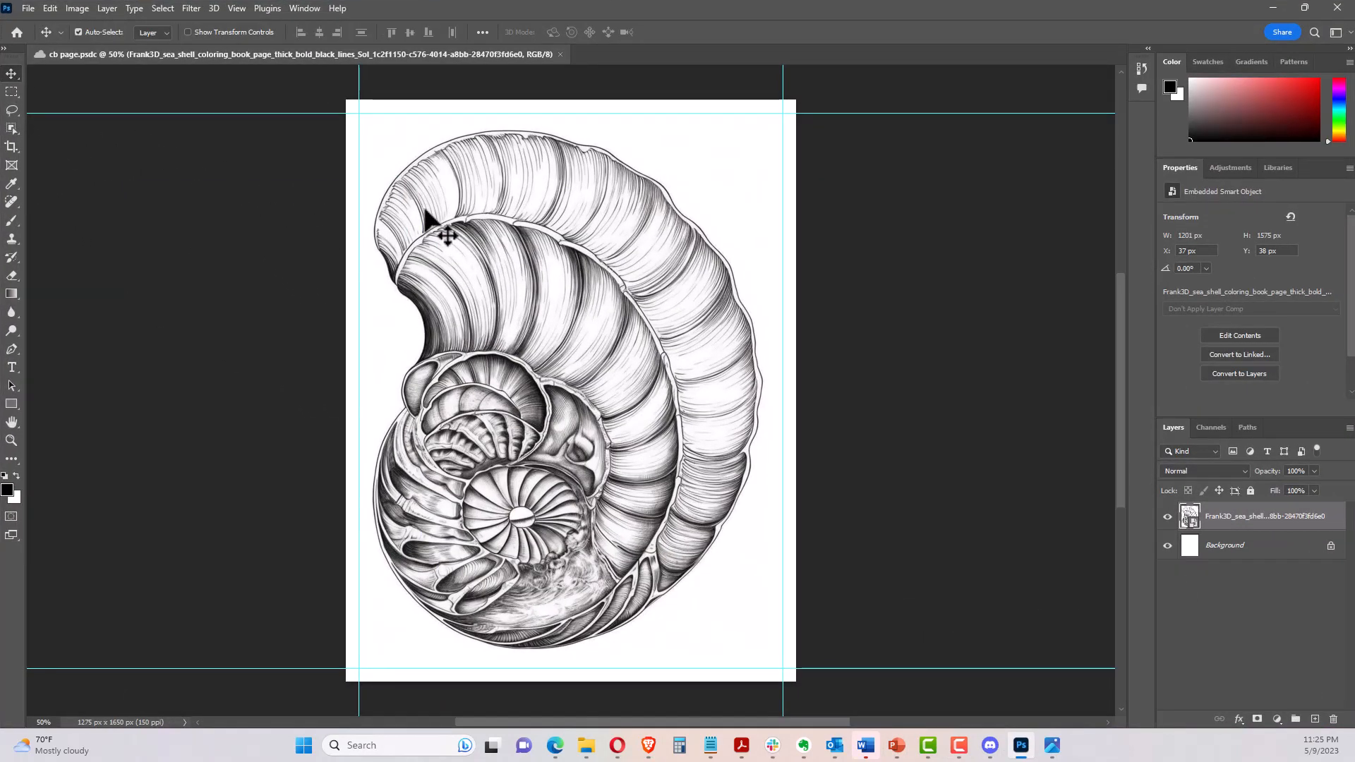
pyautogui.hotkey('ctrl', 't')
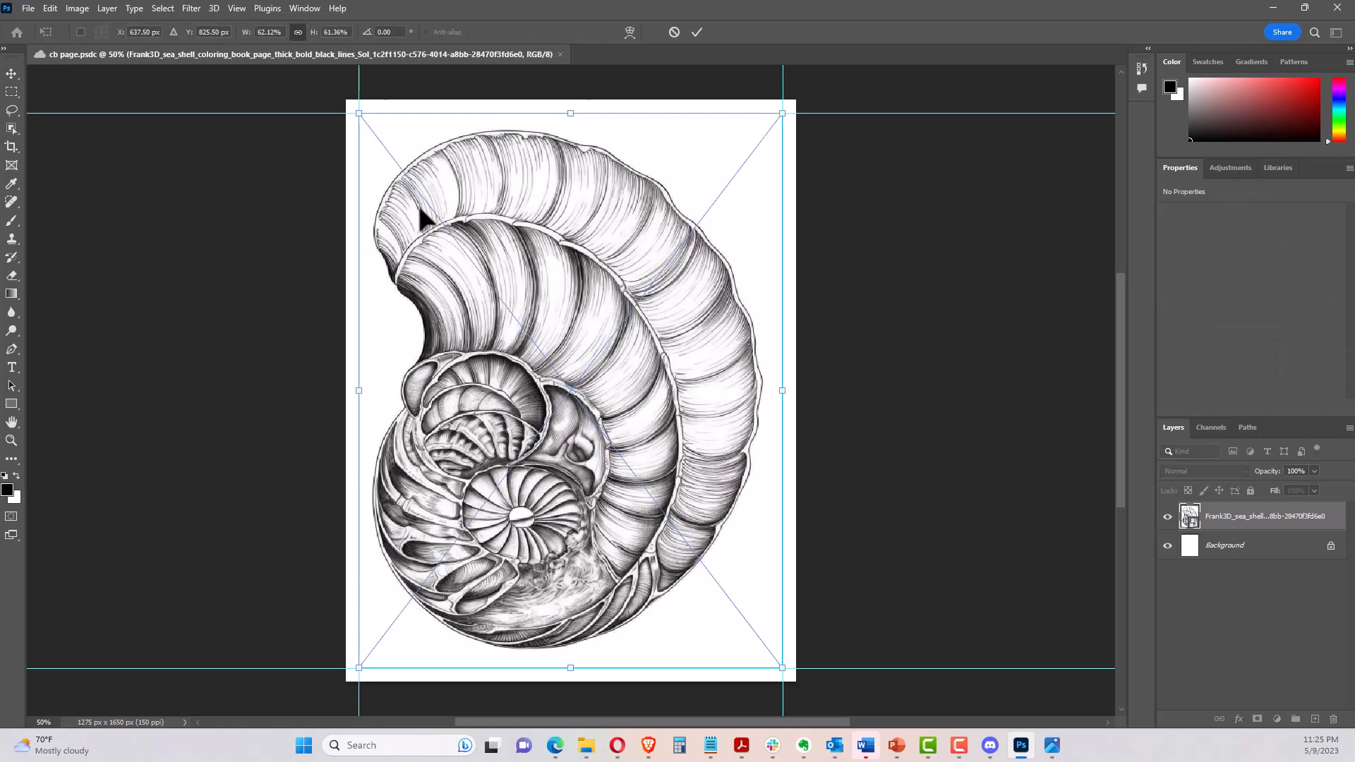
pyautogui.moveTo(358, 113); pyautogui.dragTo(471, 262)
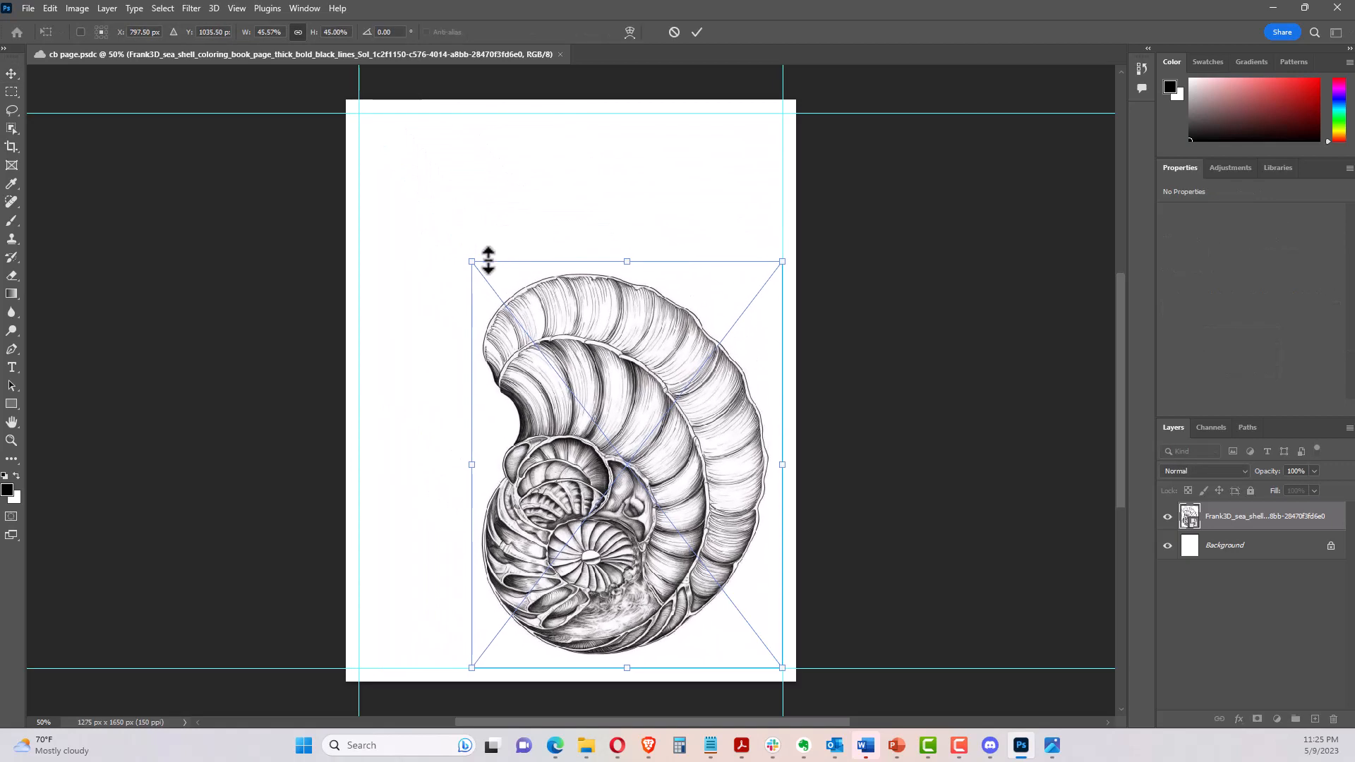
pyautogui.moveTo(785, 266)
pyautogui.mouseDown()
pyautogui.moveTo(811, 282)
pyautogui.moveTo(789, 260)
pyautogui.mouseUp()
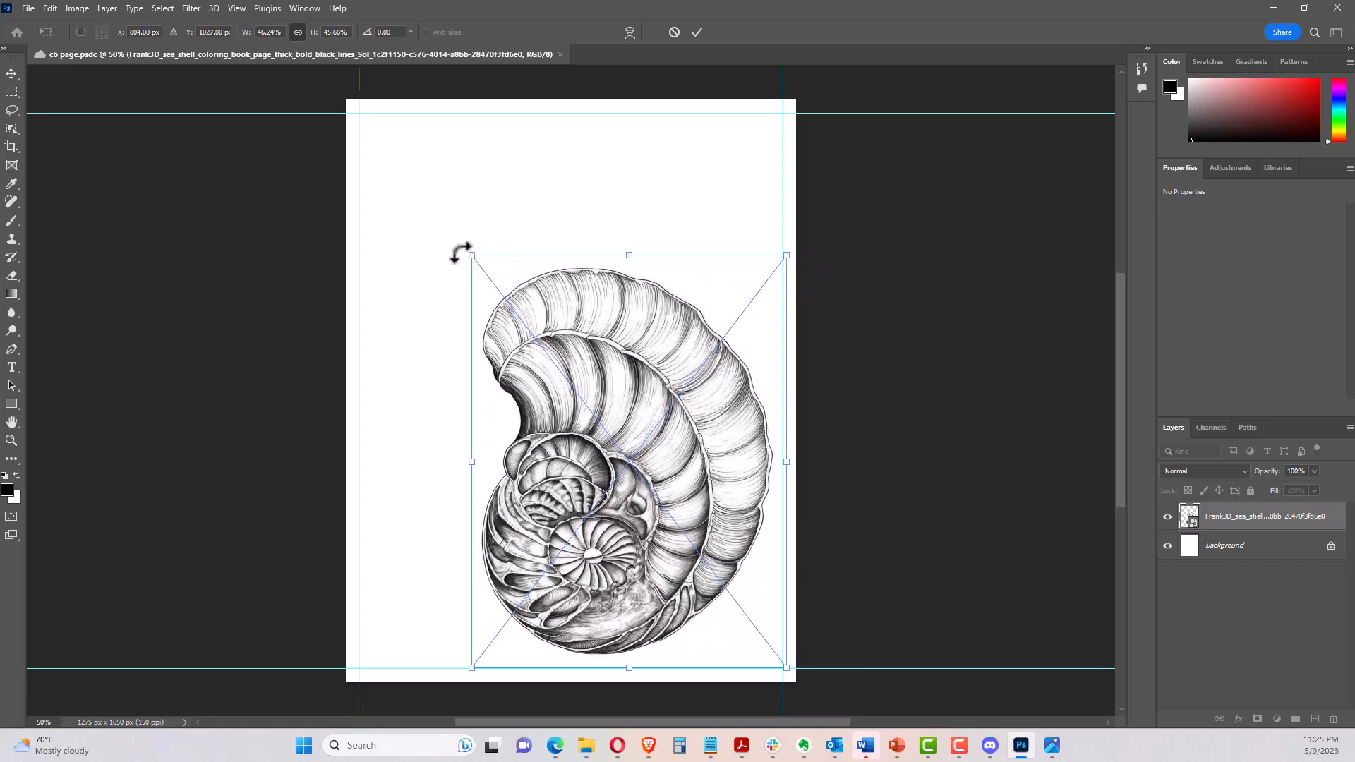
pyautogui.moveTo(460, 253); pyautogui.dragTo(503, 224)
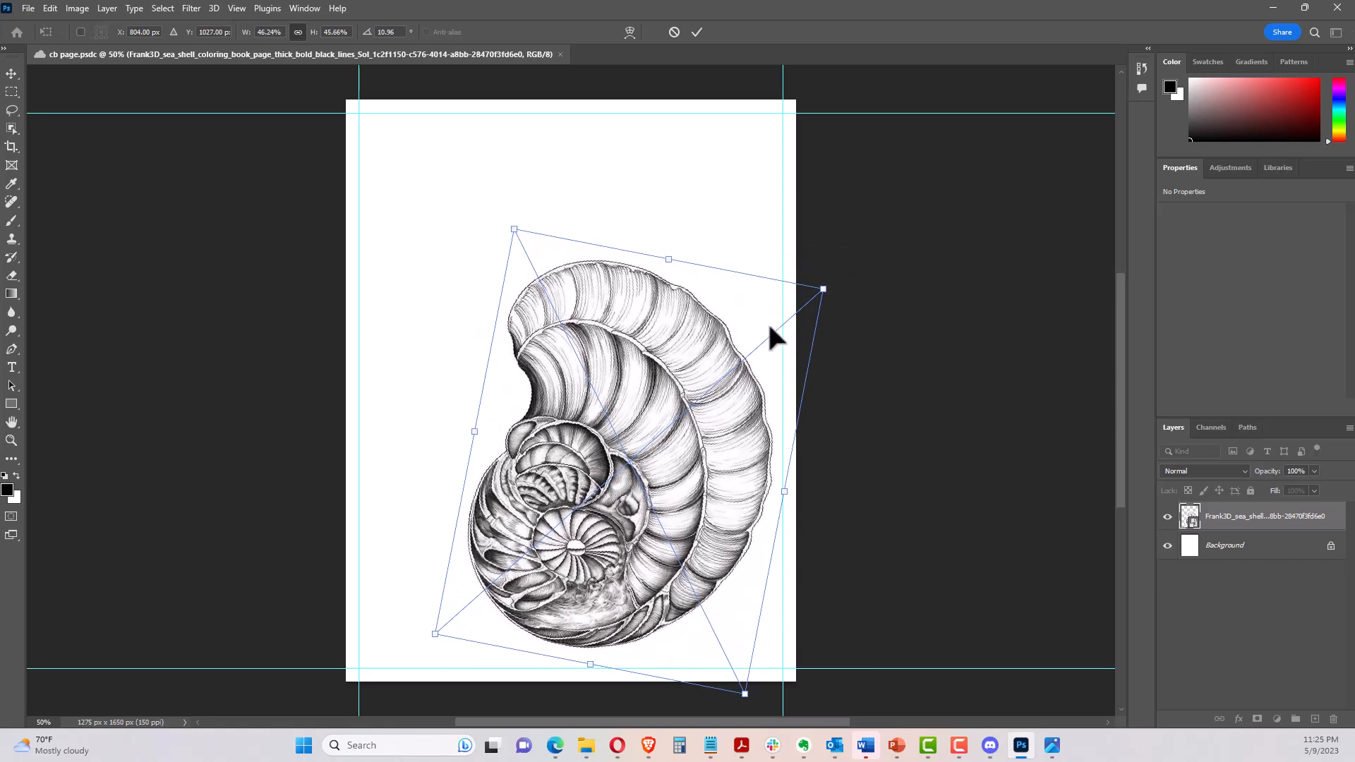
pyautogui.press('Return')
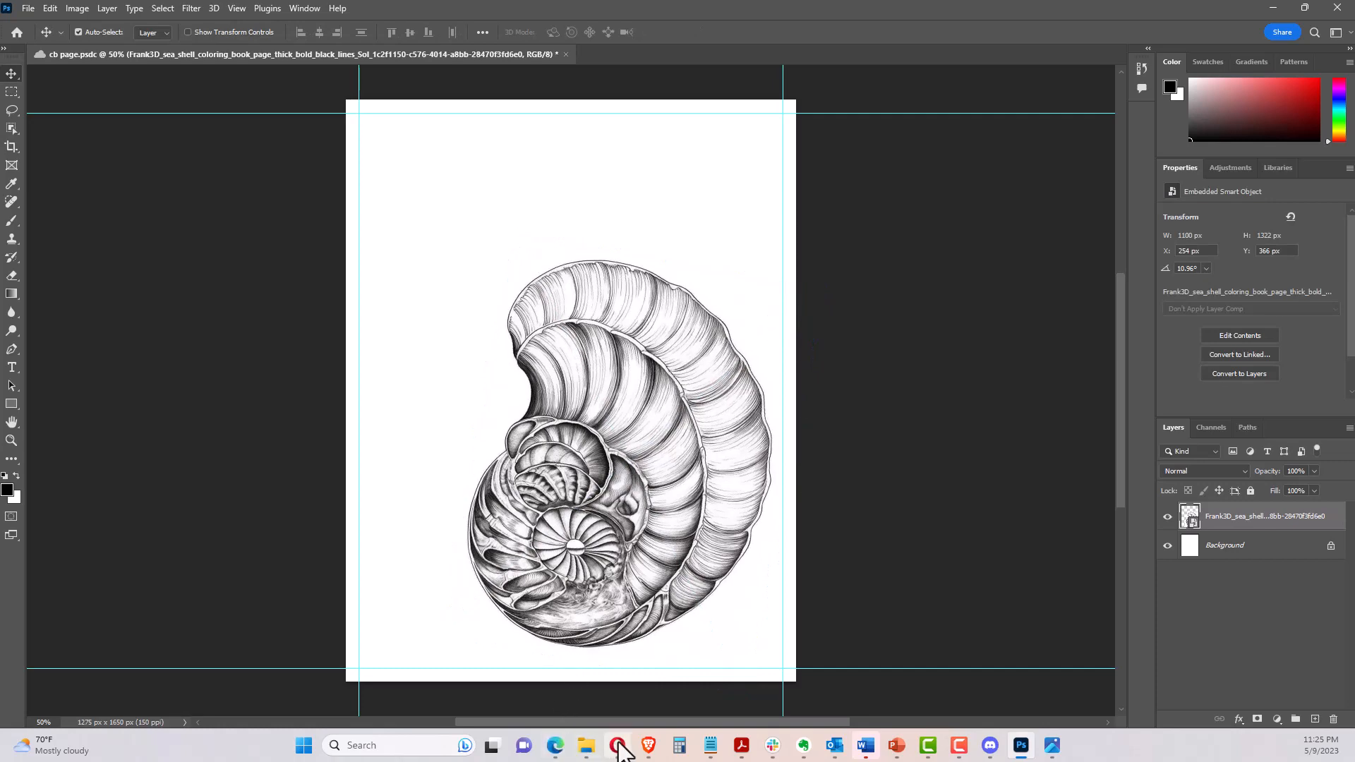
# Switch to the browser and open pexels.com
pyautogui.moveTo(655, 747)
pyautogui.click(608, 696)
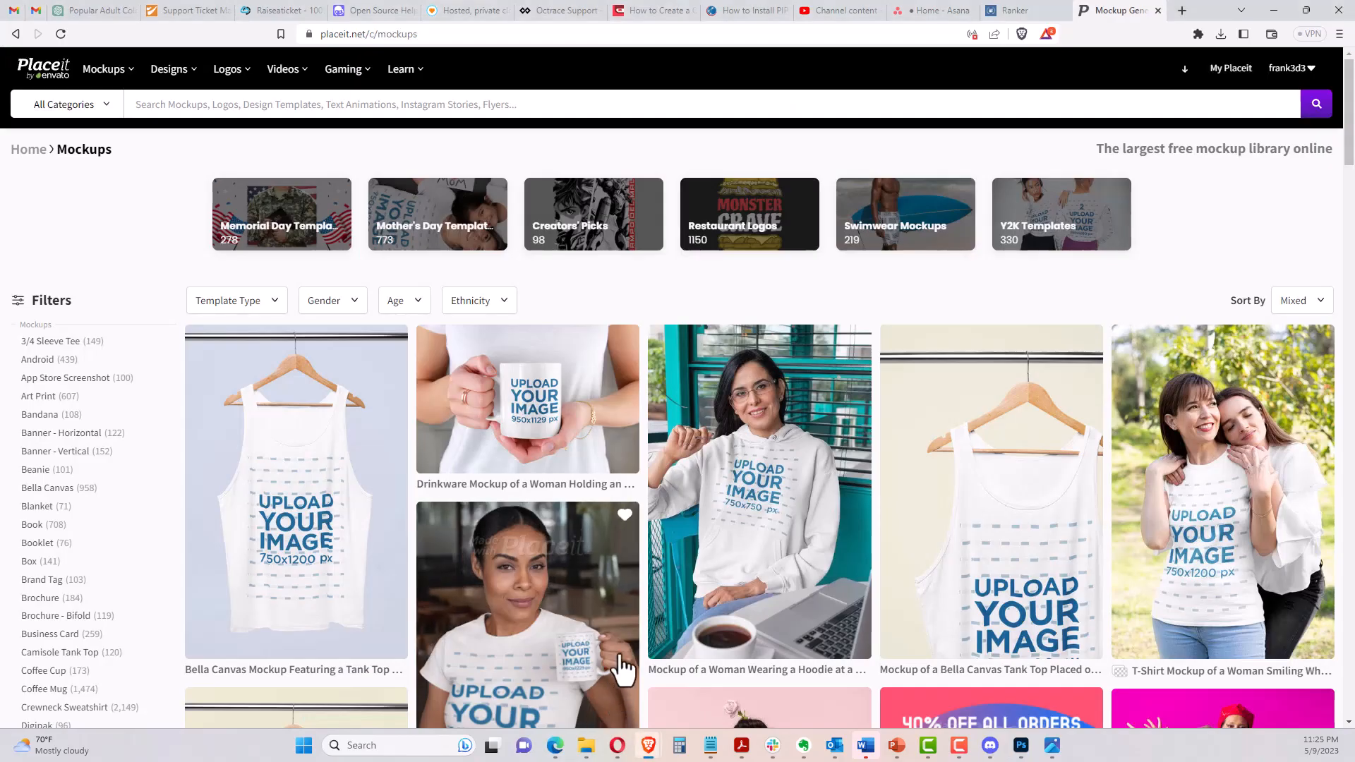
pyautogui.click(875, 36)
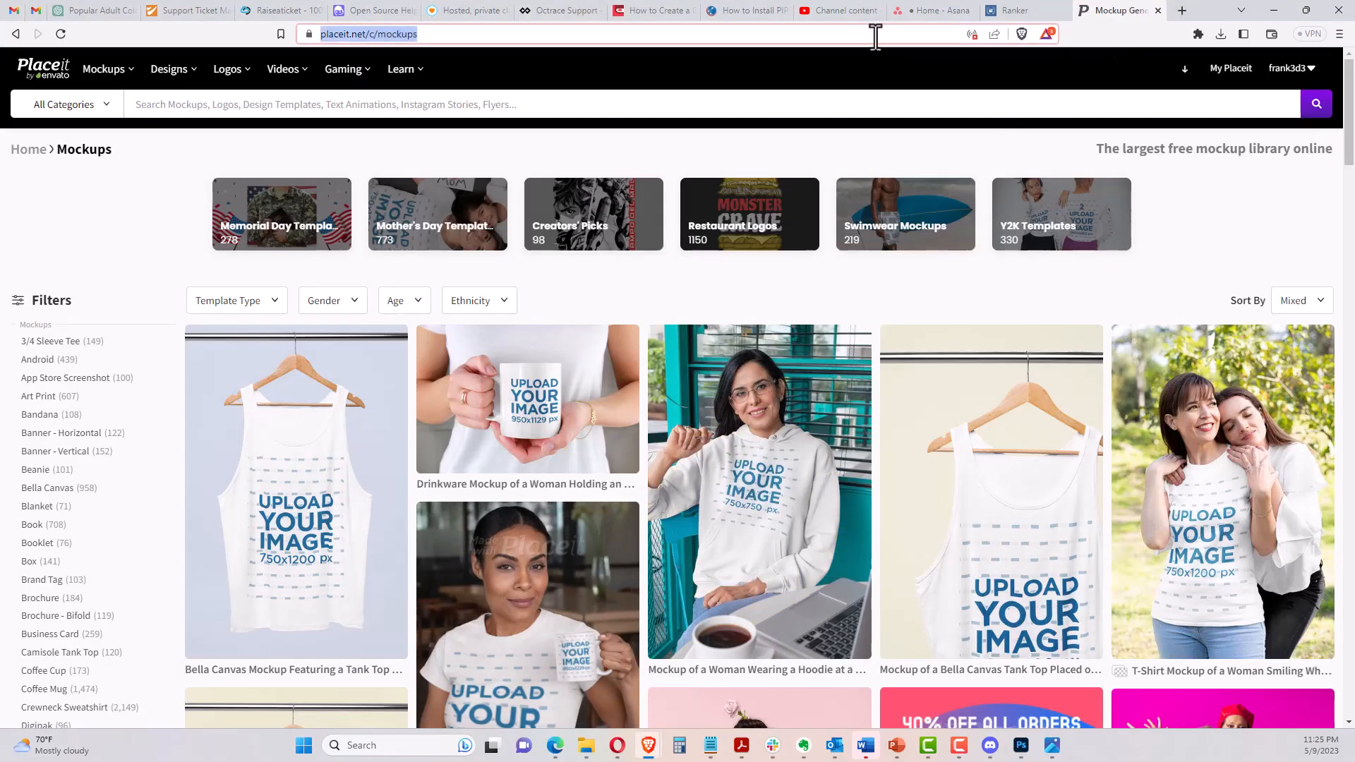
pyautogui.write('pexe')
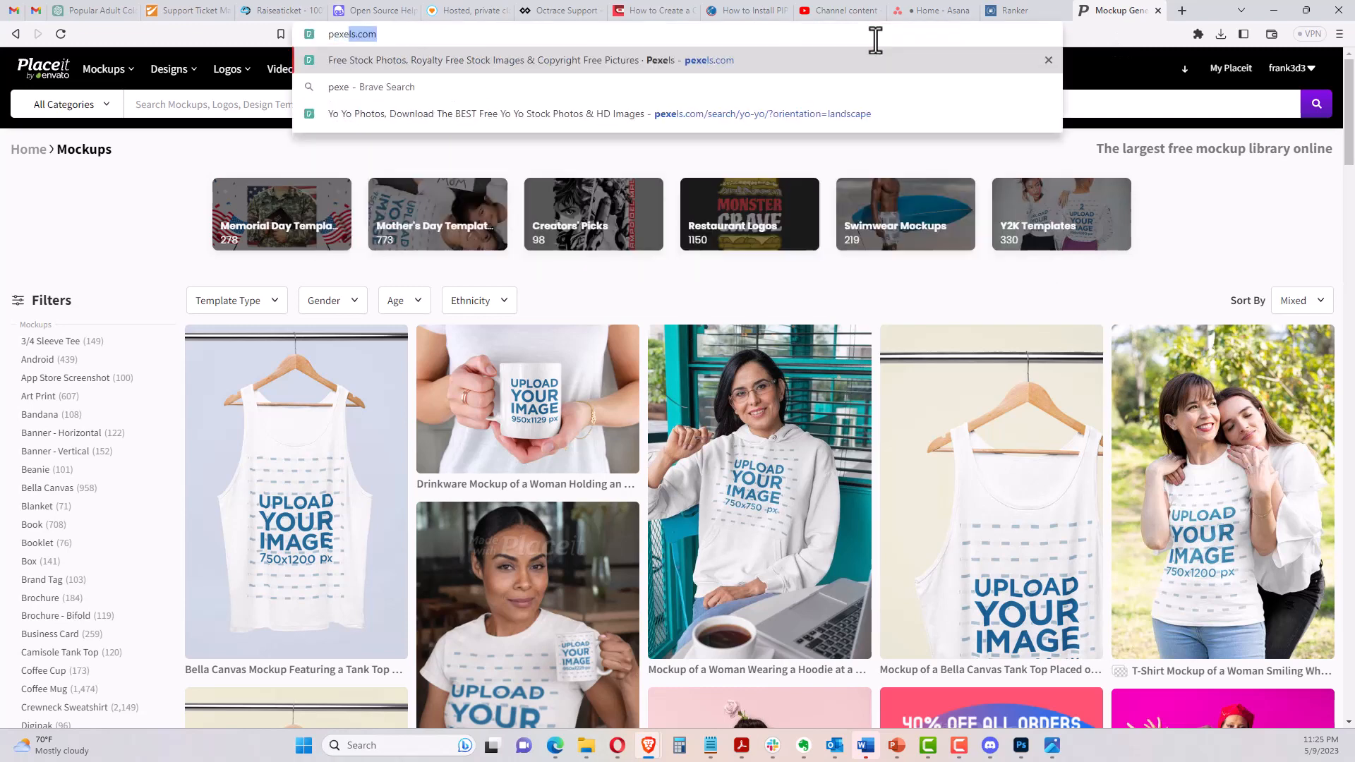
pyautogui.press('BackSpace')
pyautogui.press('BackSpace')
pyautogui.press('BackSpace')
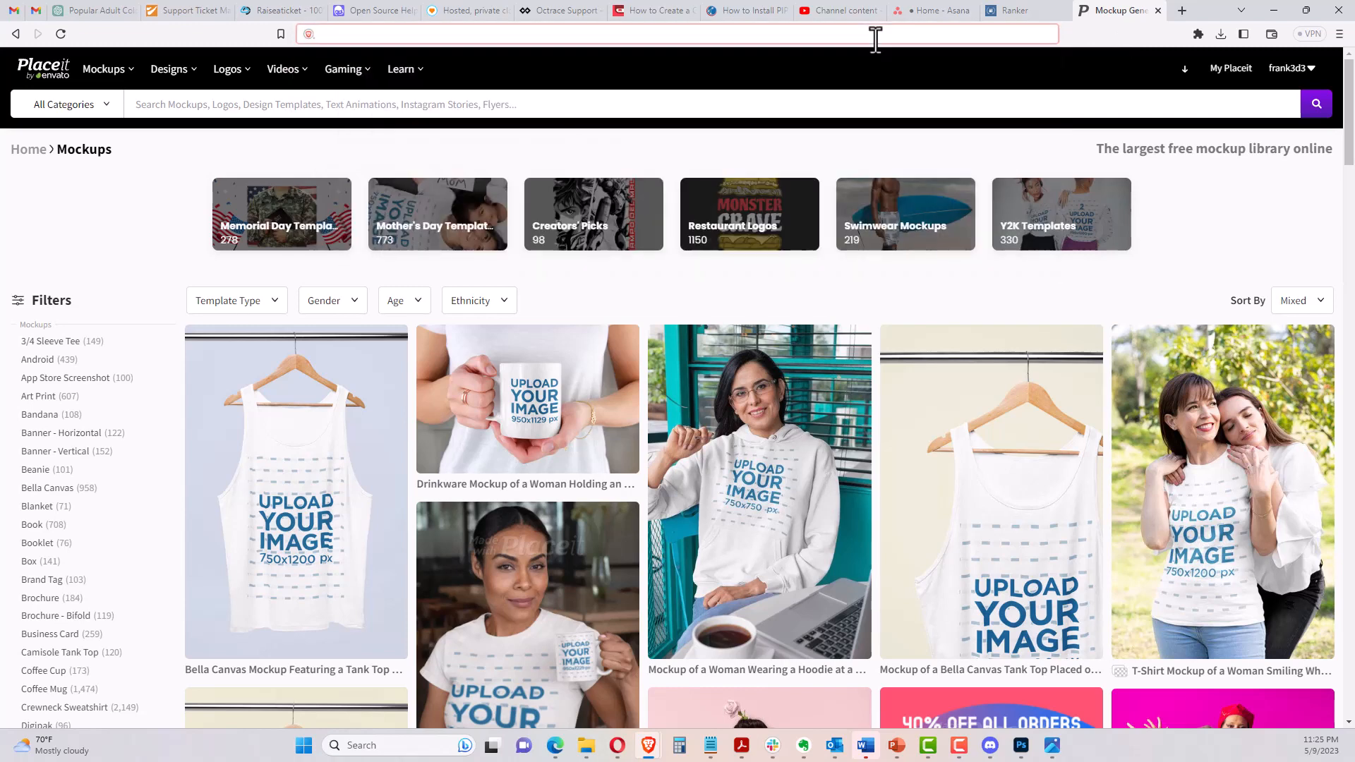
pyautogui.write('pexels.com')
pyautogui.press('Return')
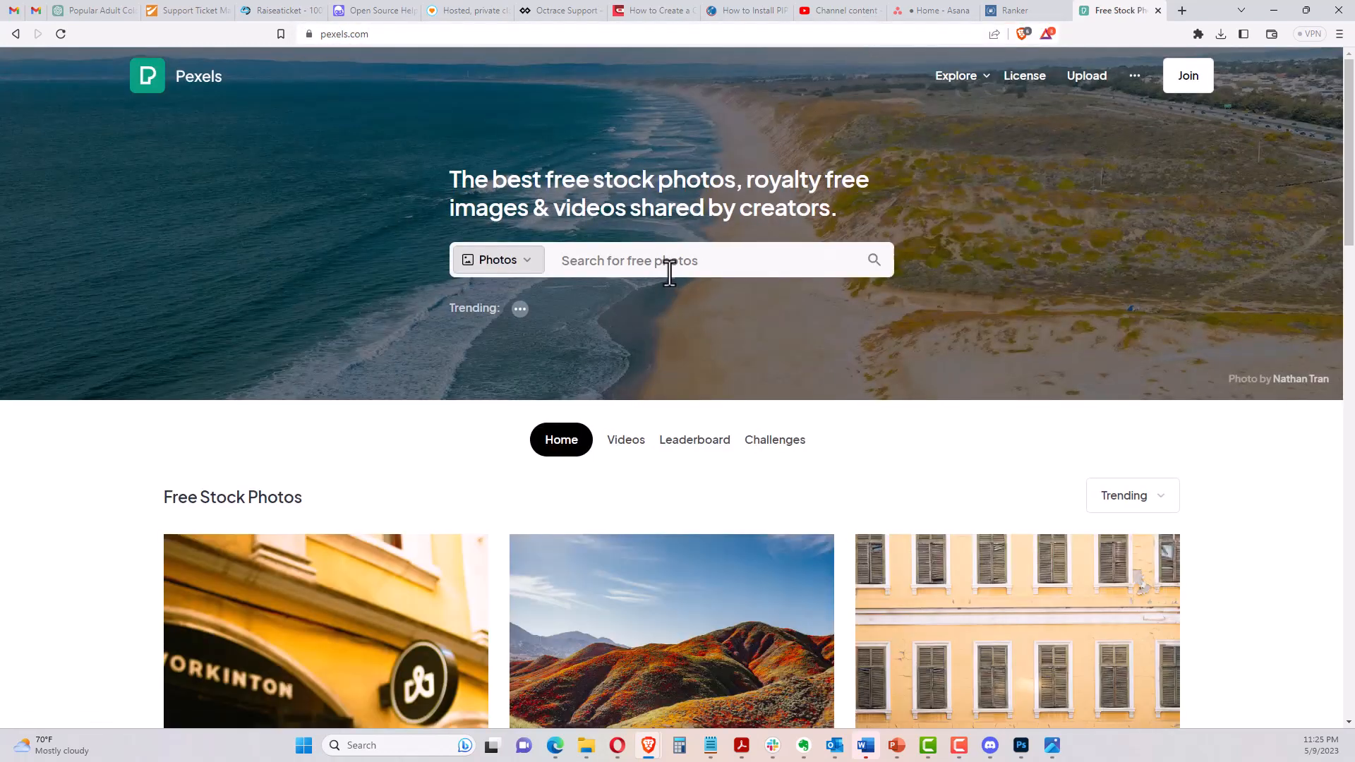
# Search Pexels for "beach scene" photos and browse the results for a cover background
pyautogui.click(668, 268)
pyautogui.write('beach')
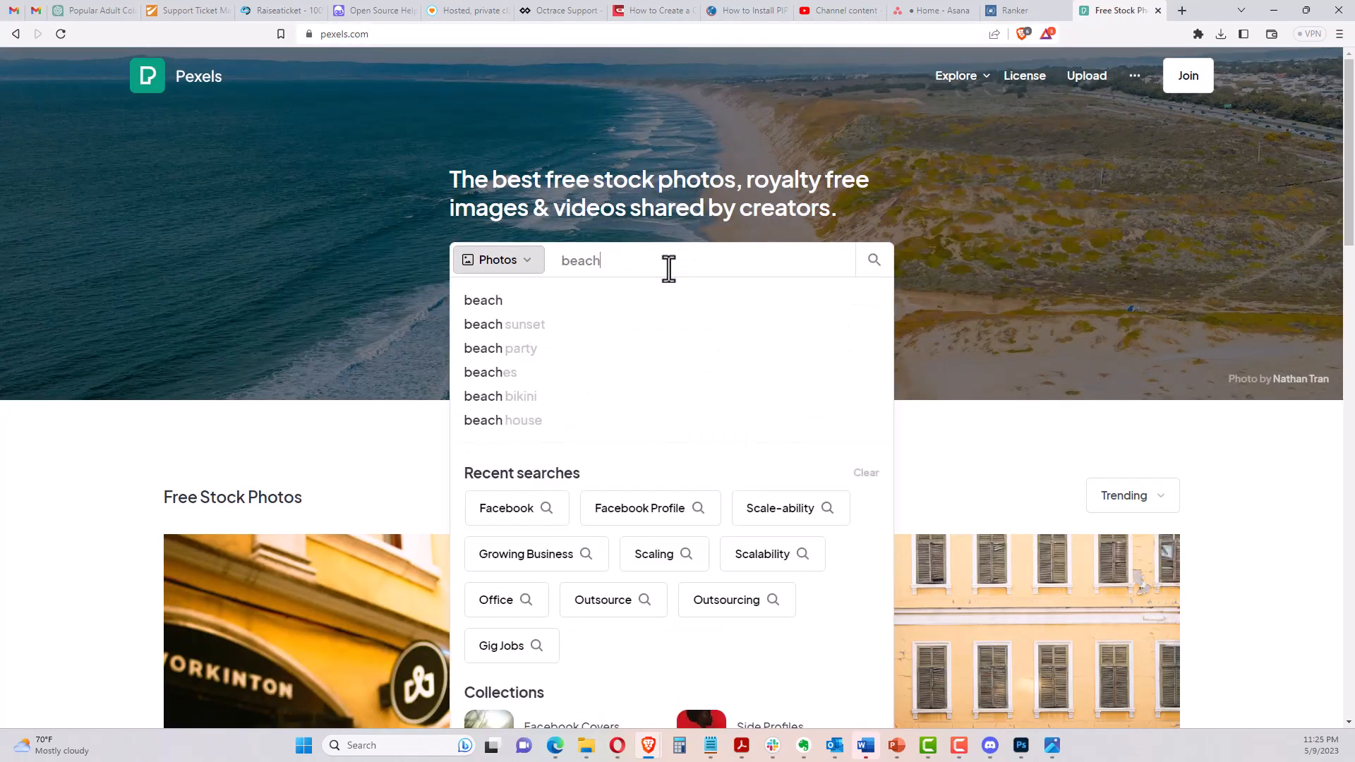
pyautogui.write(' scene')
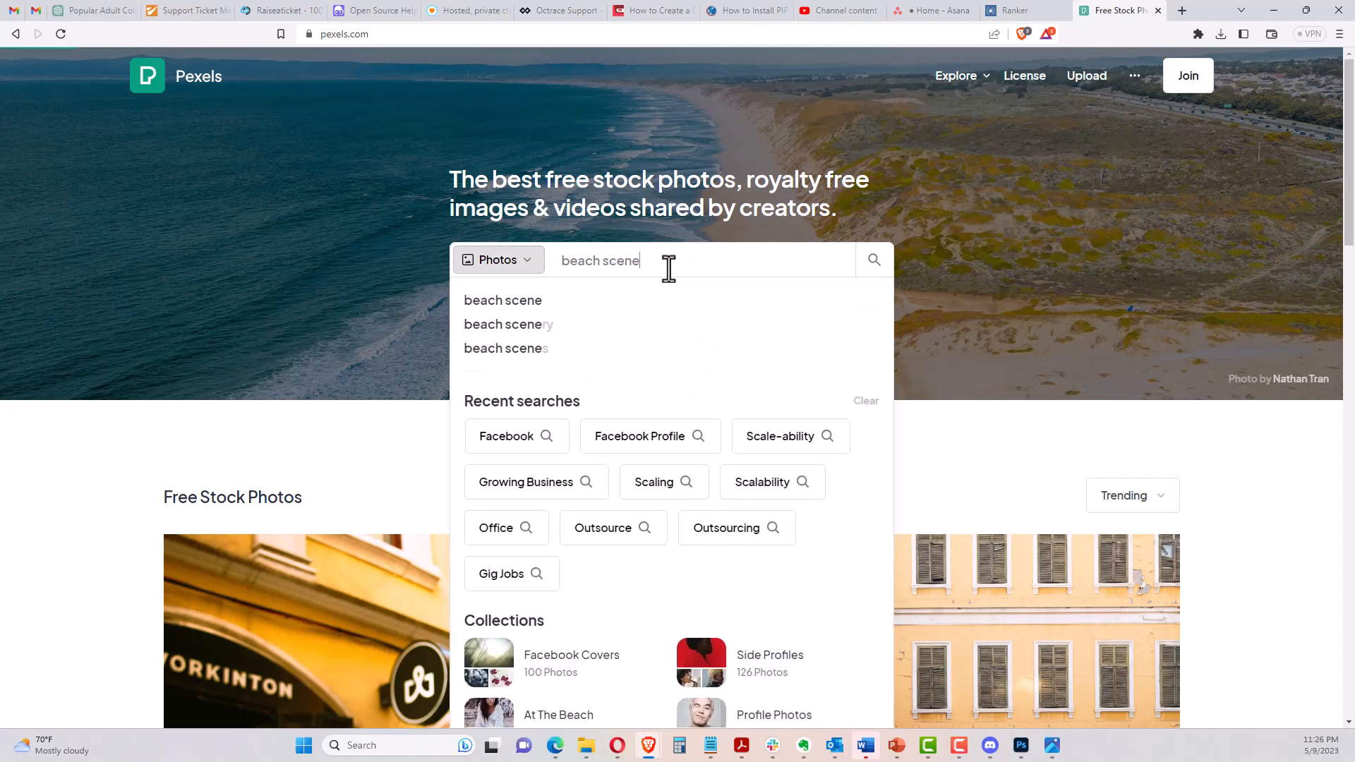
pyautogui.press('Return')
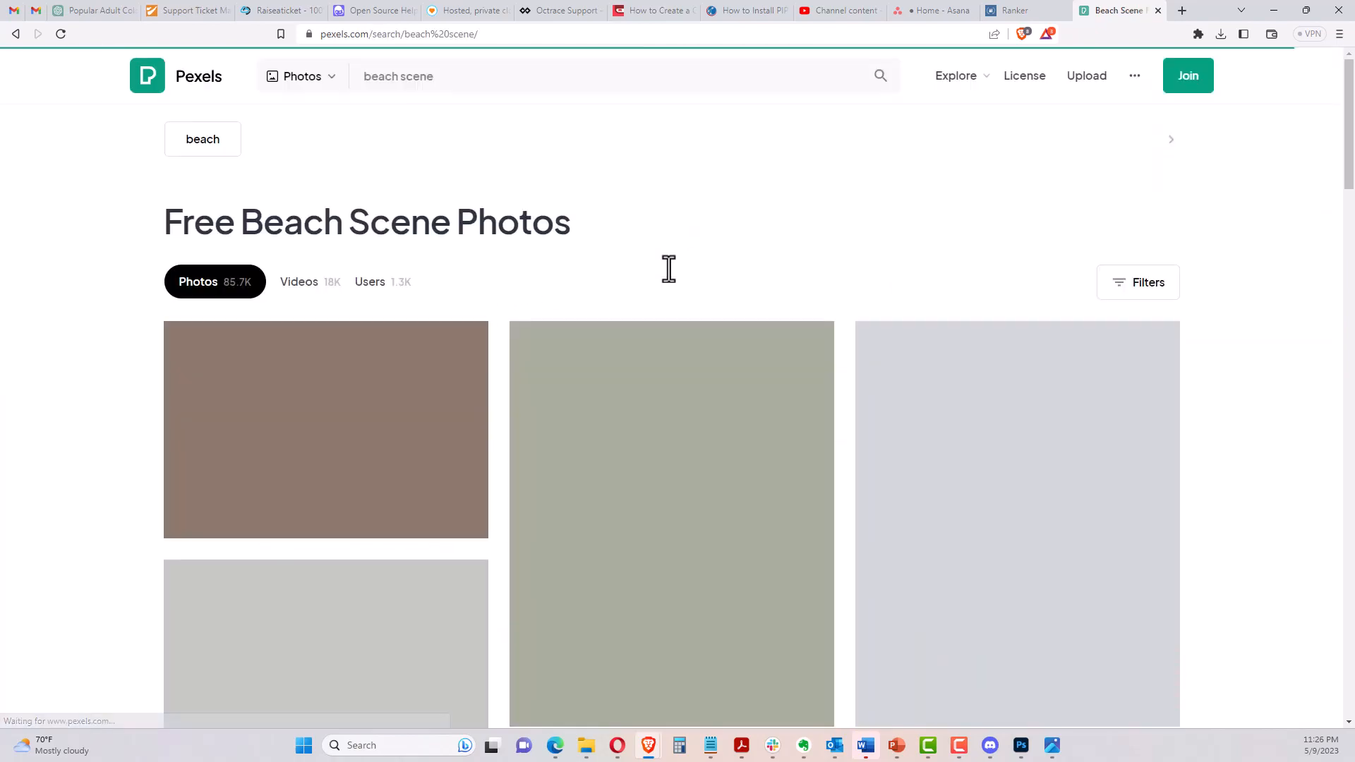
pyautogui.scroll(-2, 690, 410)
pyautogui.scroll(2, 687, 406)
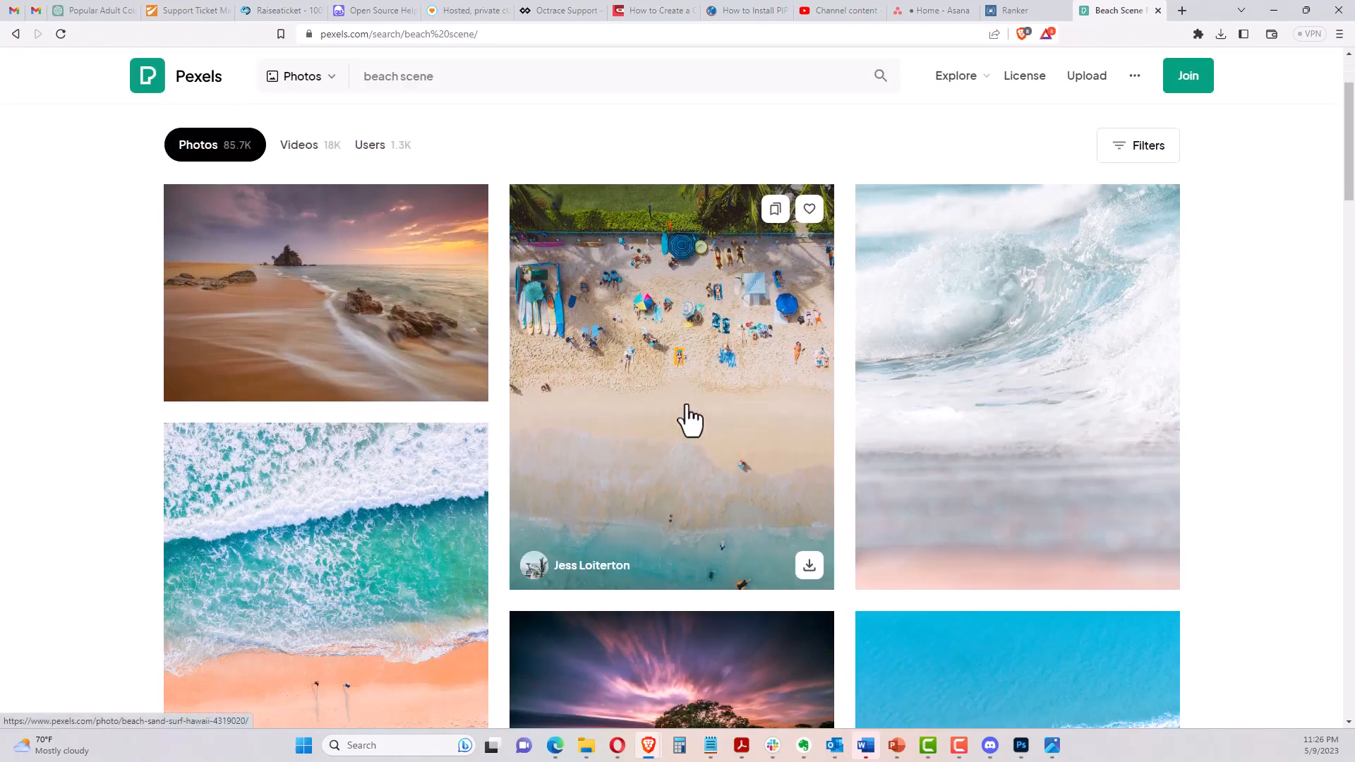
pyautogui.scroll(-3, 1000, 429)
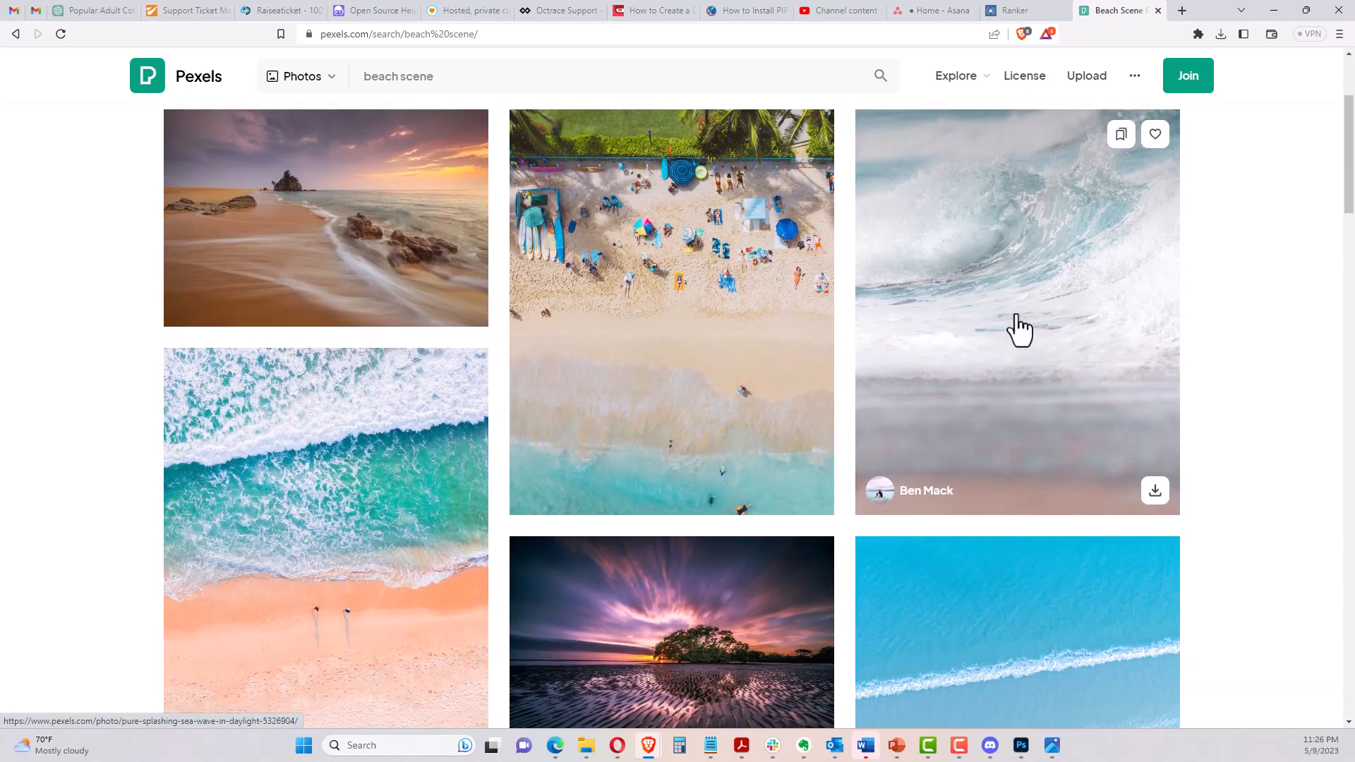
# Download the pale splashing sea wave photo in its original 5280×6600 size to the Downloads folder
pyautogui.click(1019, 325)
pyautogui.click(1209, 109)
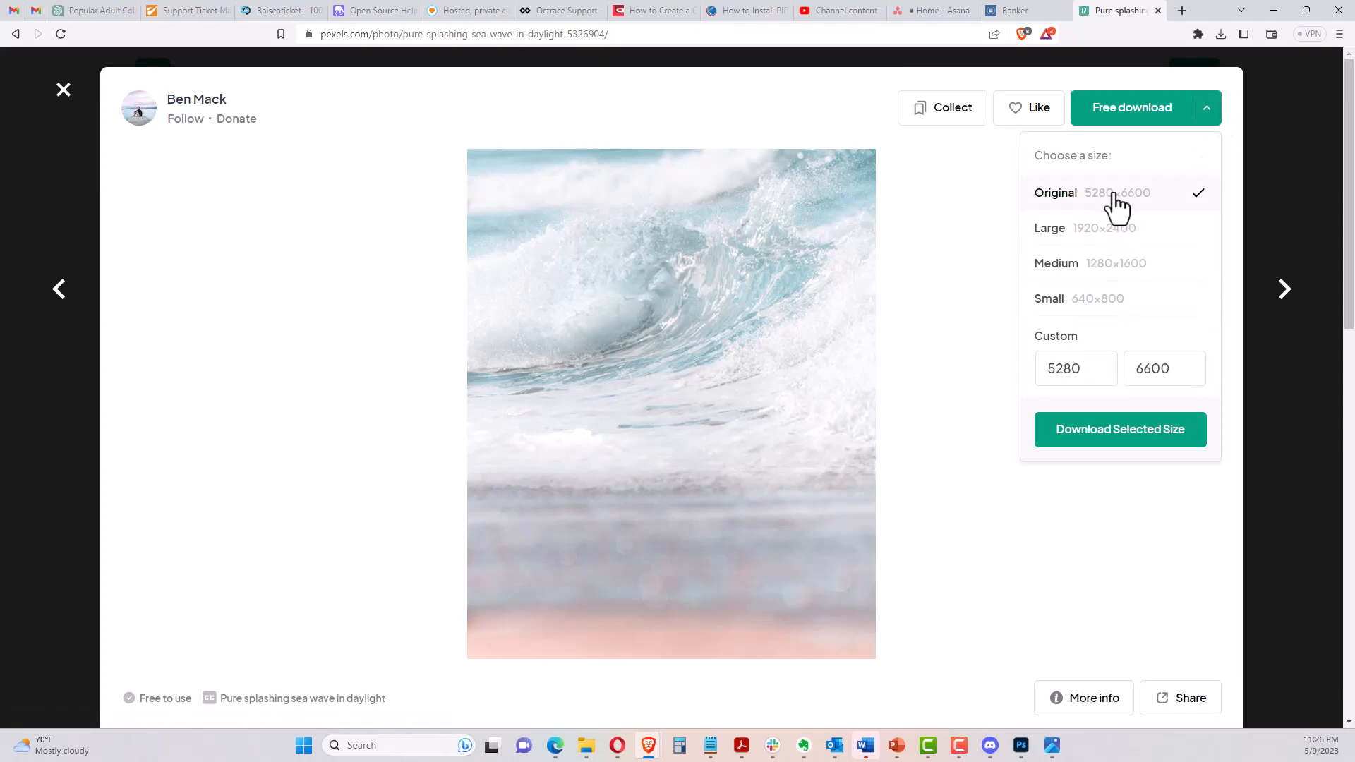
pyautogui.click(1119, 431)
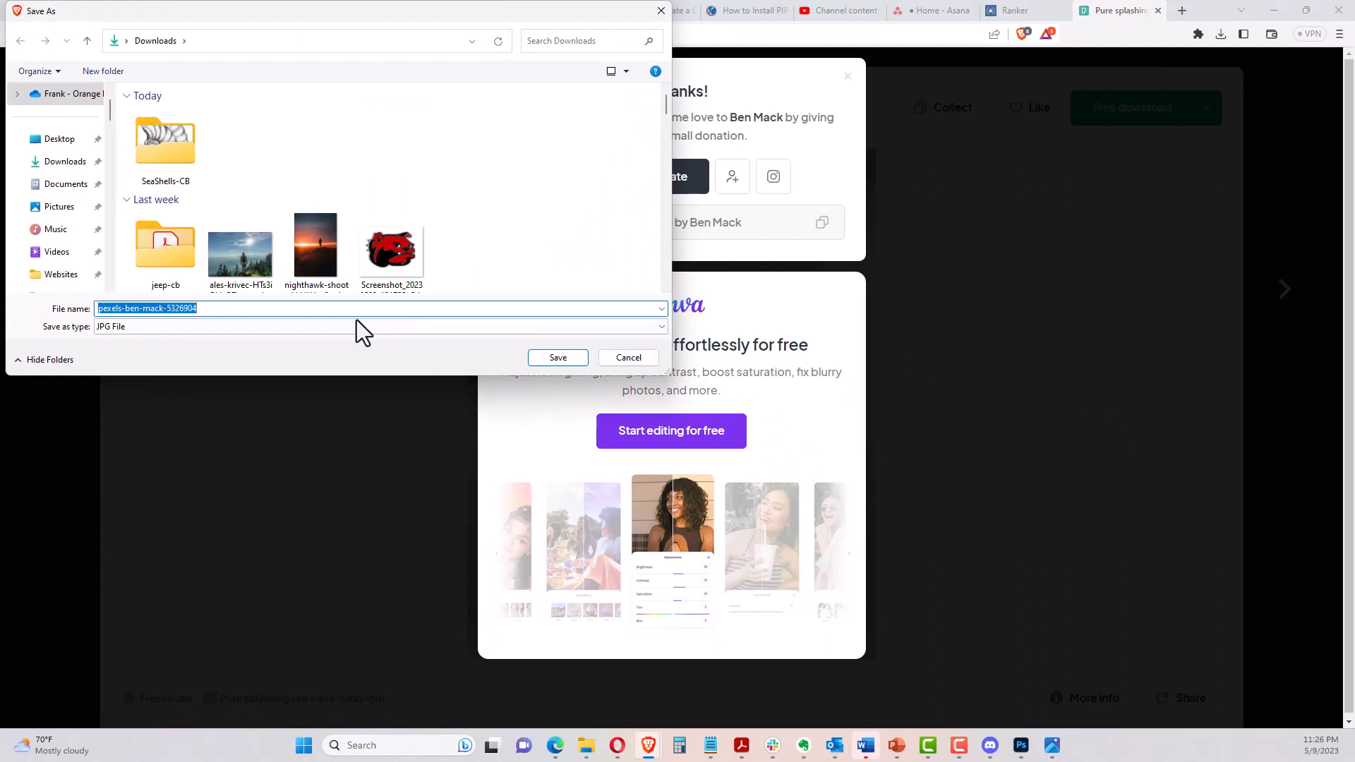
pyautogui.click(565, 358)
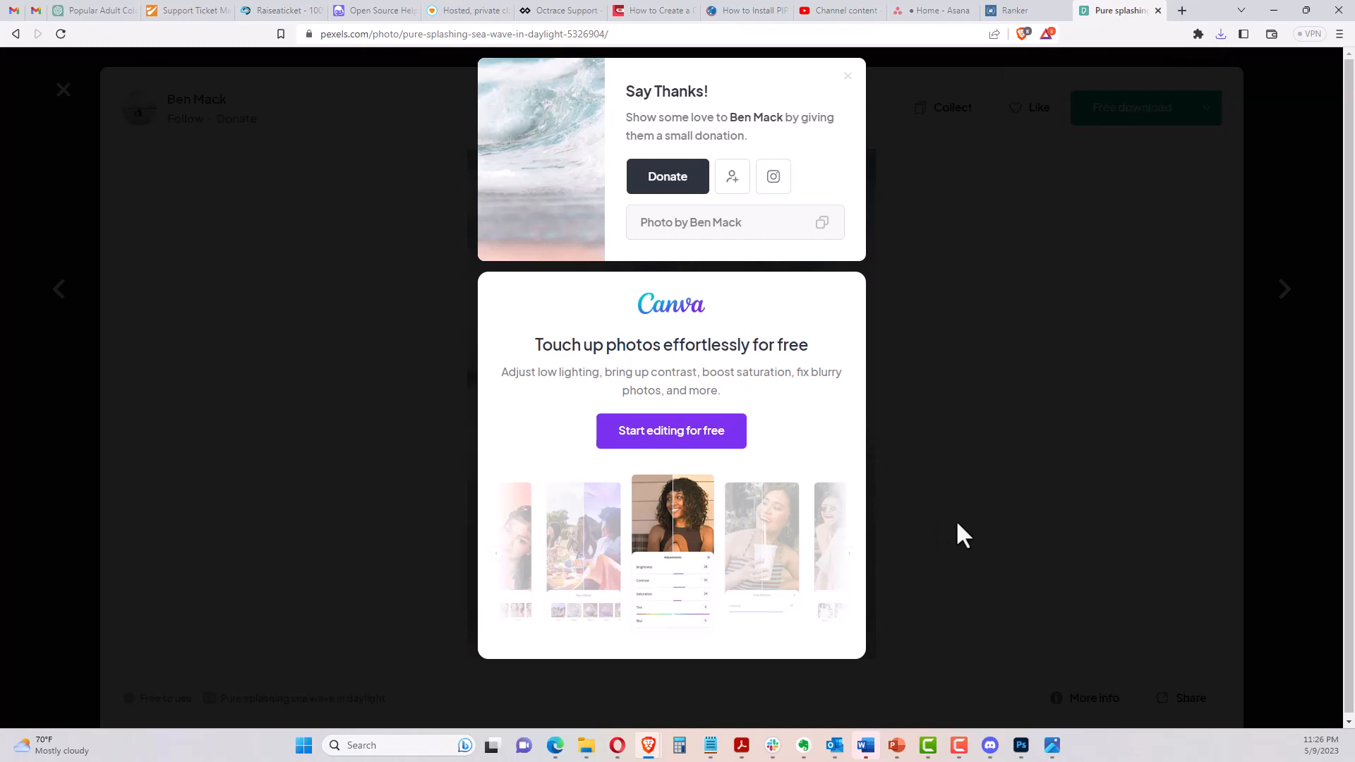
# Switch to Photoshop and place the downloaded wave photo from Downloads as an embedded image in the seashell document
pyautogui.click(1017, 744)
pyautogui.click(25, 14)
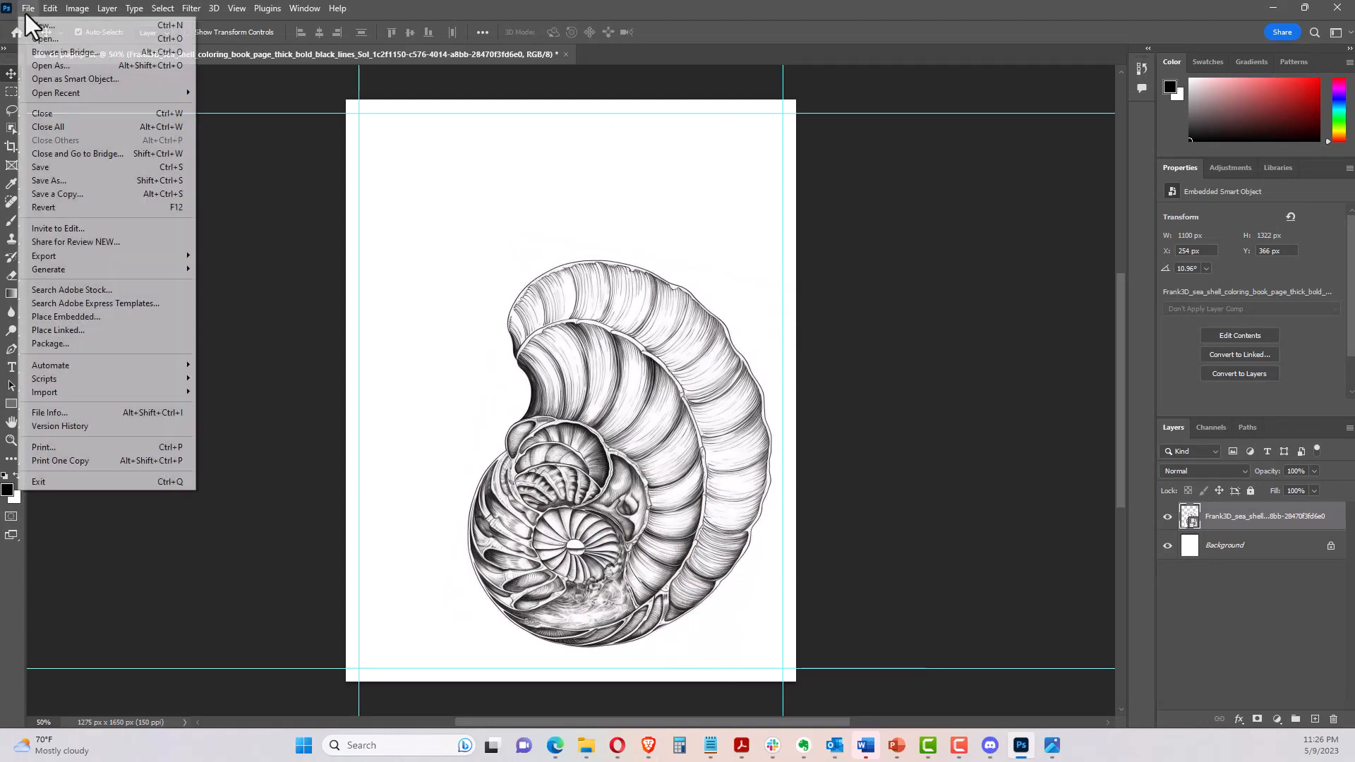
pyautogui.click(61, 317)
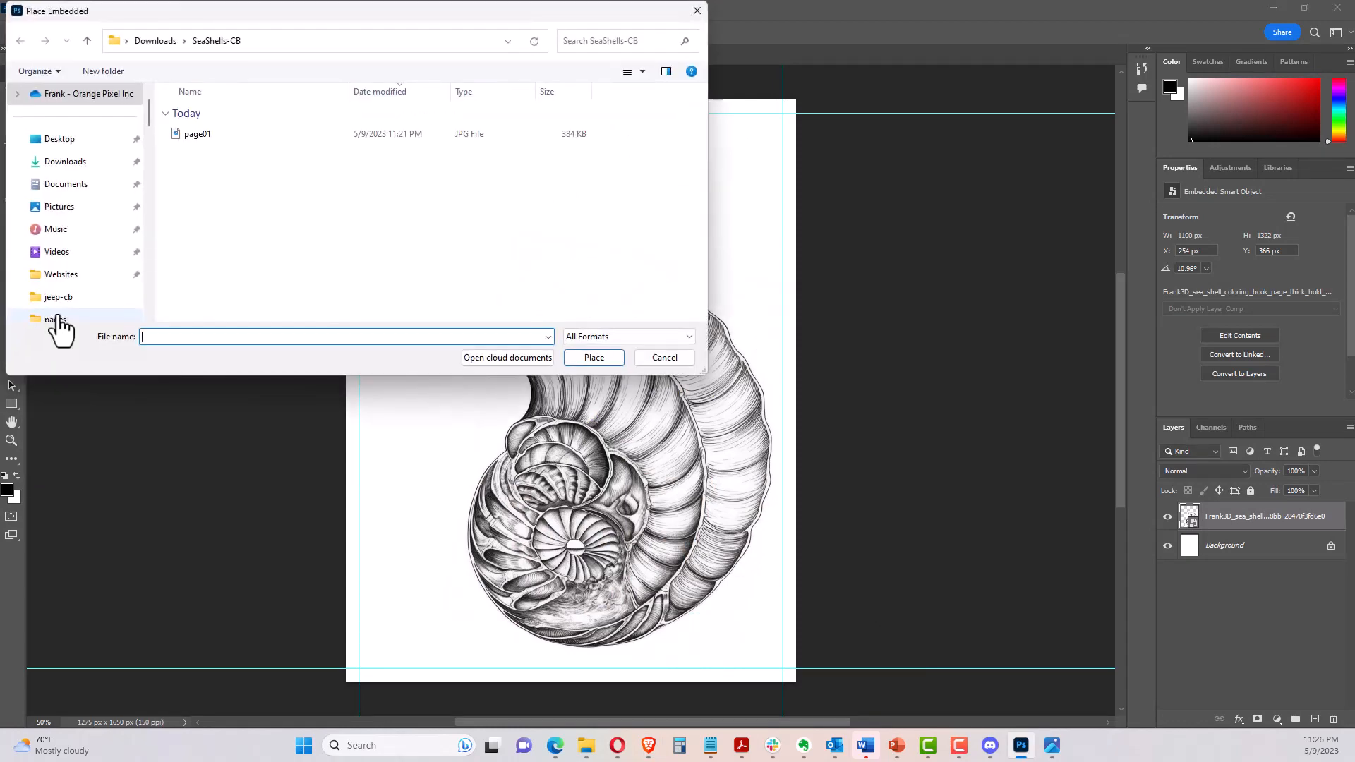
pyautogui.click(73, 170)
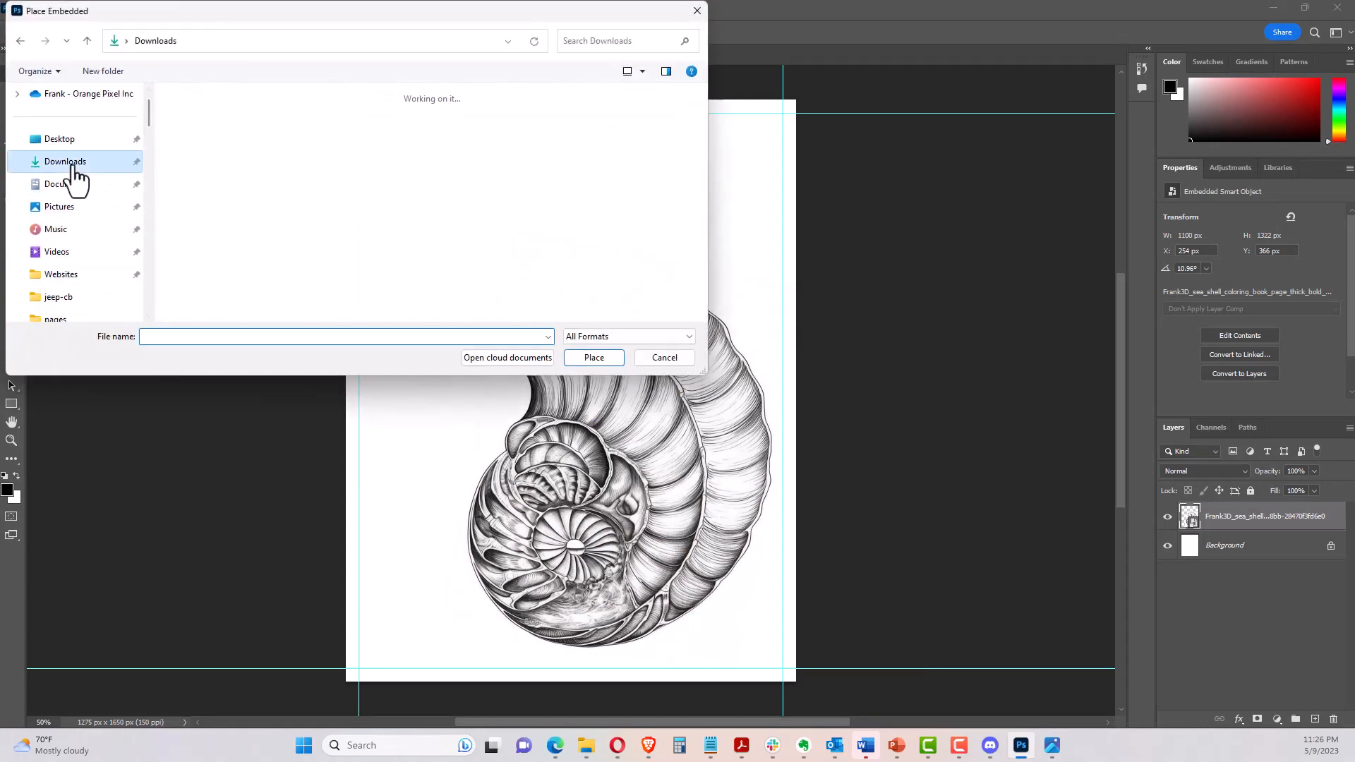
pyautogui.click(225, 257)
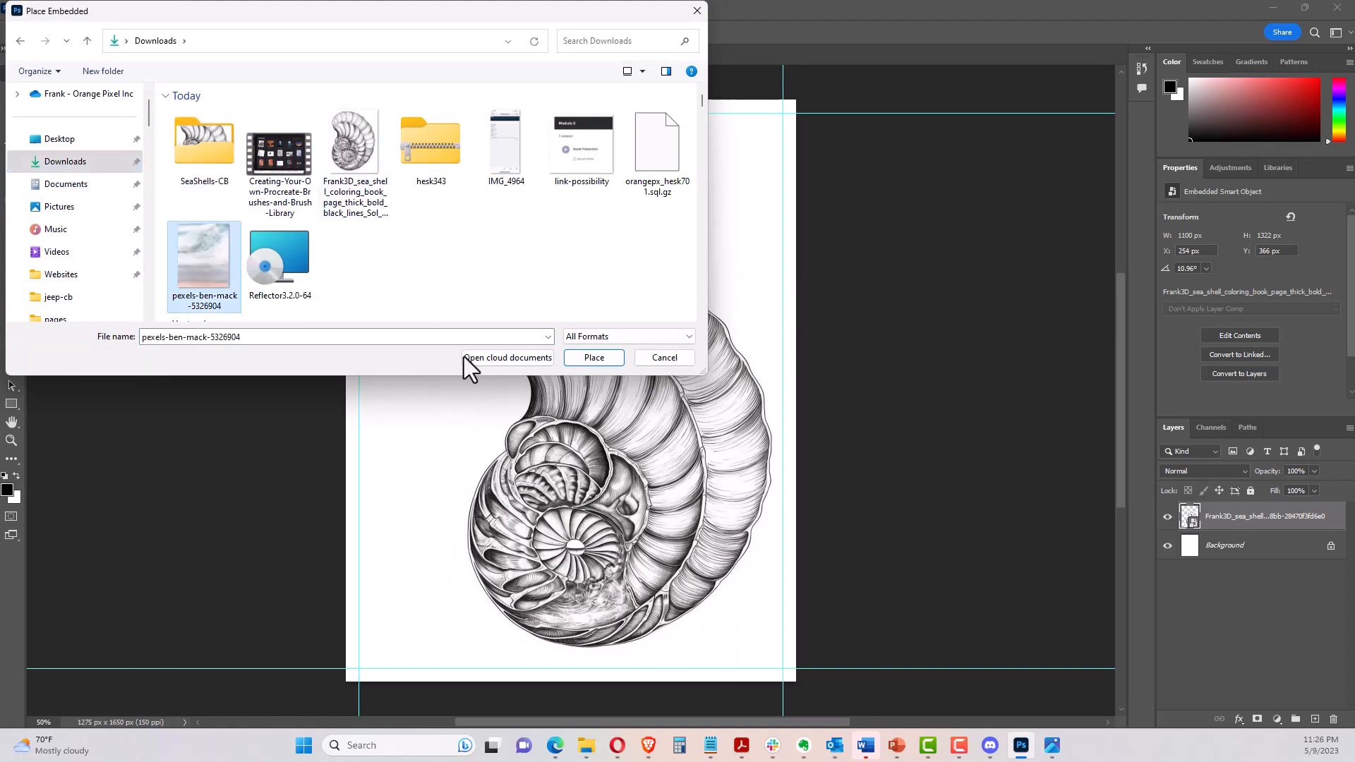
pyautogui.click(591, 357)
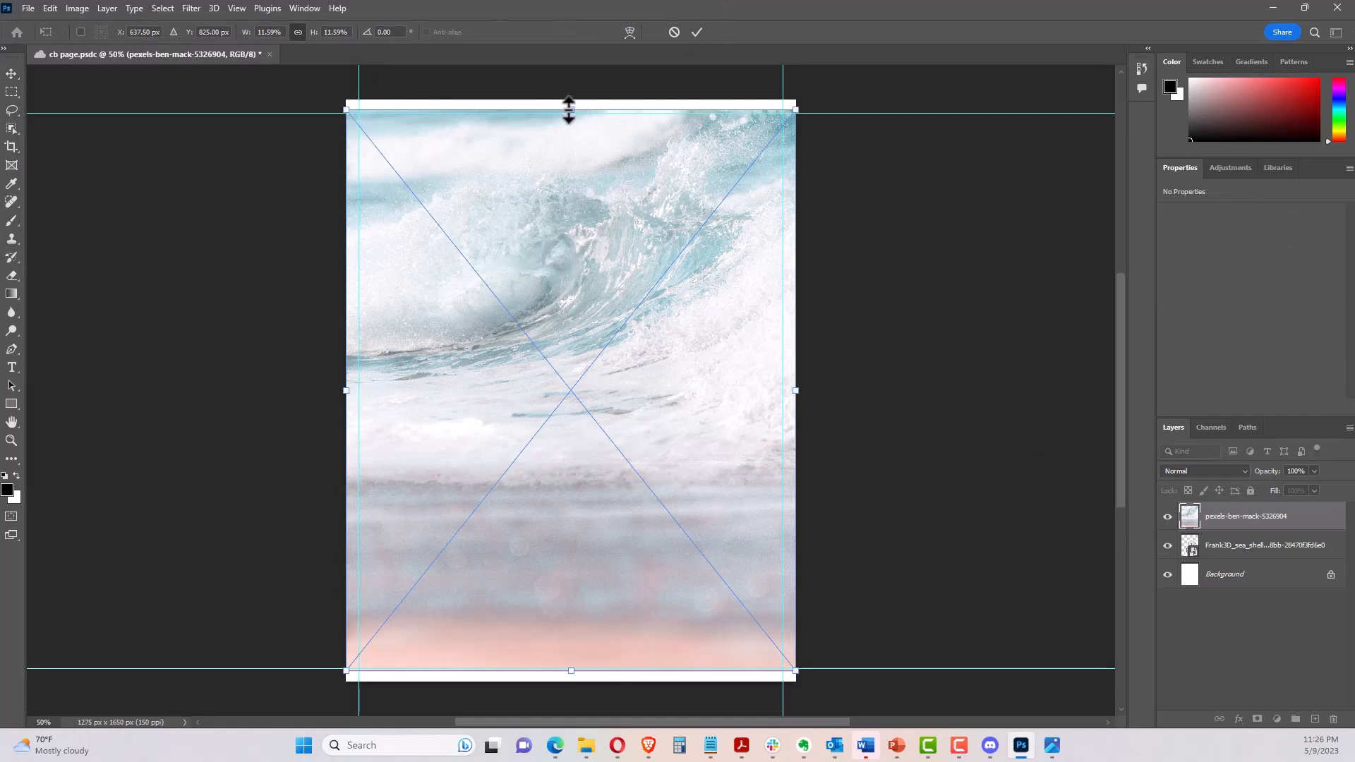
# Scale the wave photo to about 12% so it fills the page and move its layer below the seashell layer
pyautogui.moveTo(572, 106); pyautogui.dragTo(571, 100)
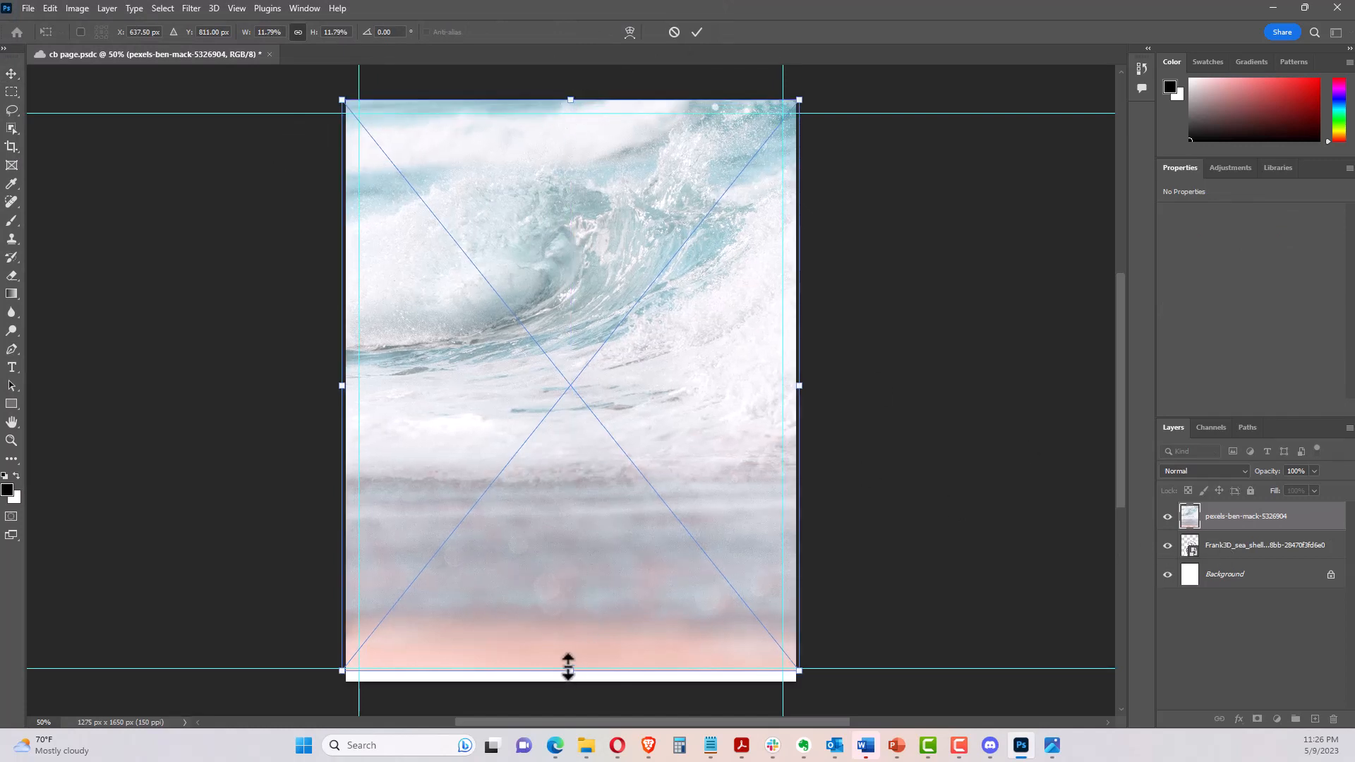
pyautogui.moveTo(570, 672)
pyautogui.mouseDown()
pyautogui.moveTo(569, 696)
pyautogui.moveTo(571, 680)
pyautogui.mouseUp()
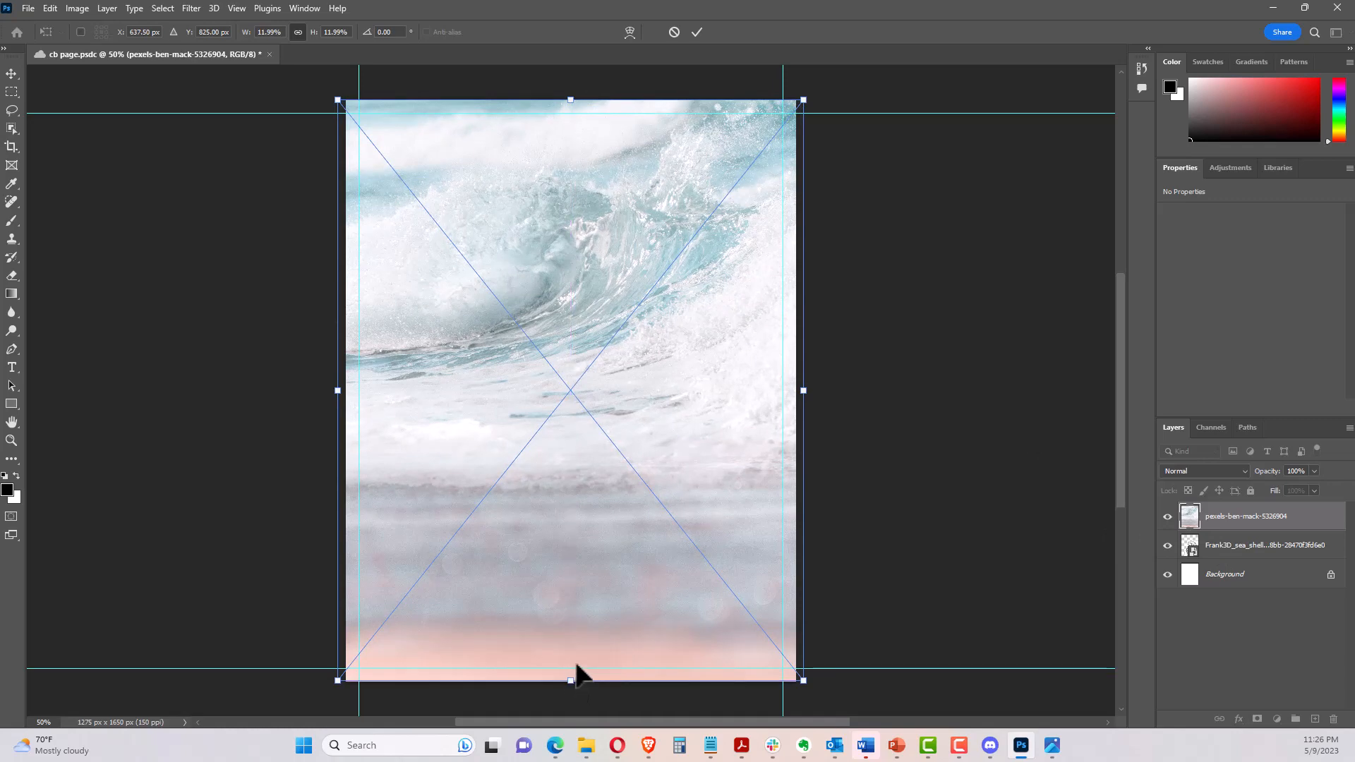
pyautogui.press('Return')
pyautogui.moveTo(1256, 520); pyautogui.dragTo(1256, 555)
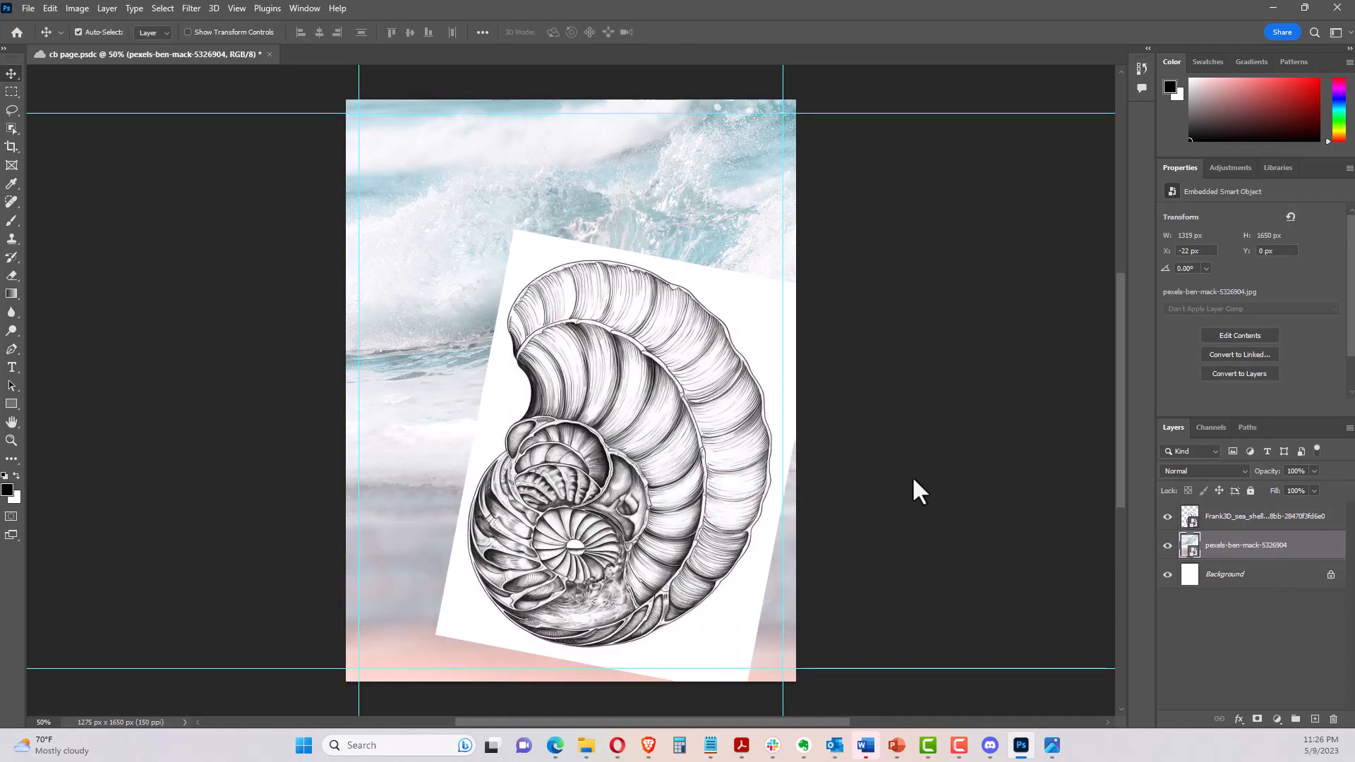
# Rasterize the seashell layer, erase its white background with the Magic Eraser tool and reposition the shell in the page's lower right
pyautogui.moveTo(692, 420); pyautogui.dragTo(624, 375)
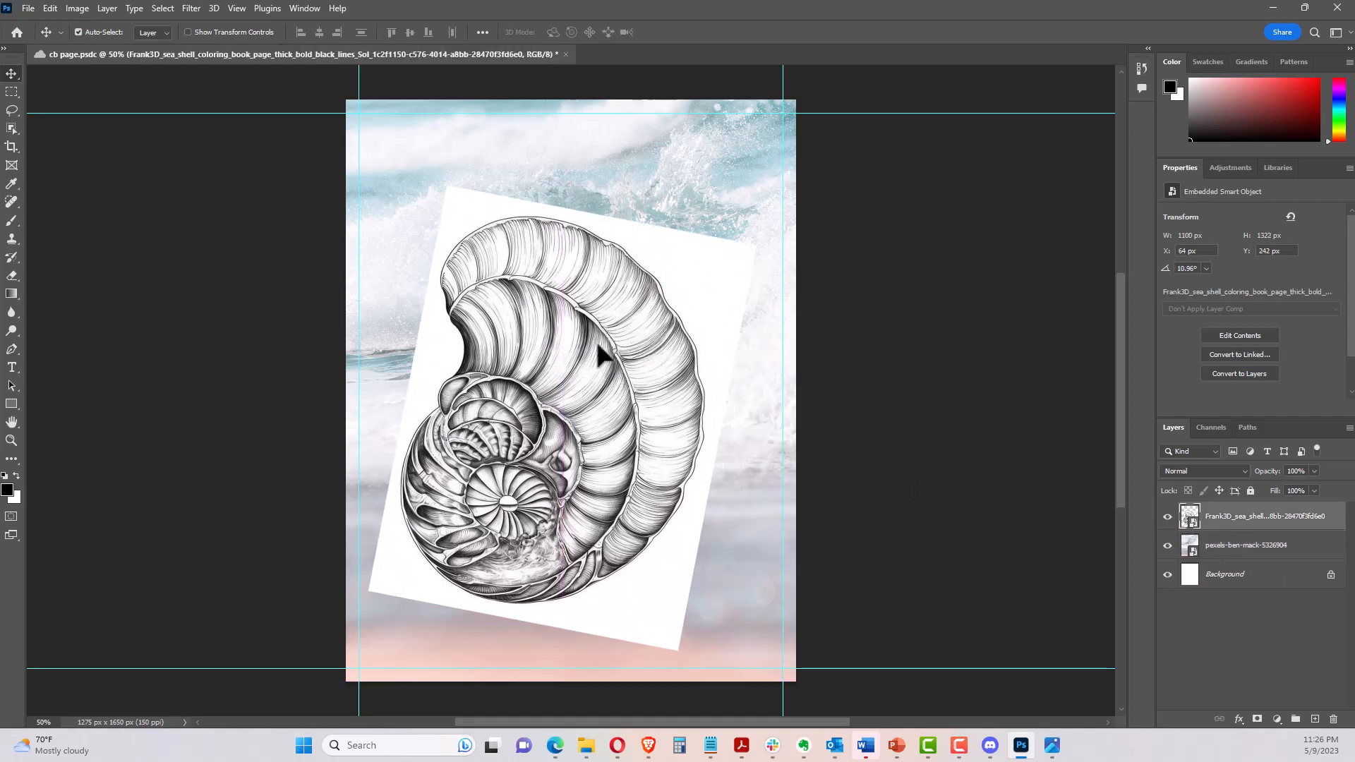
pyautogui.click(14, 274)
pyautogui.click(66, 303)
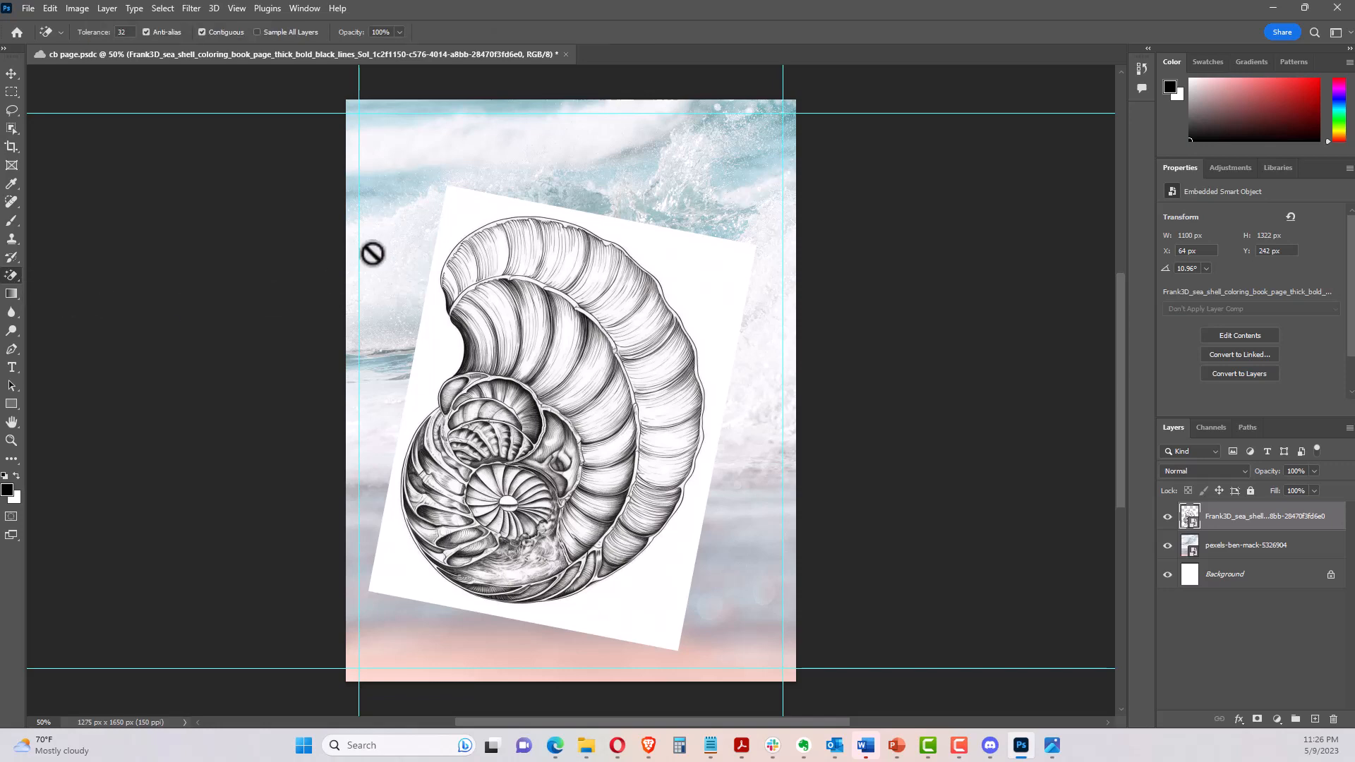
pyautogui.click(1238, 544)
pyautogui.click(1234, 514)
pyautogui.rightClick(1235, 514)
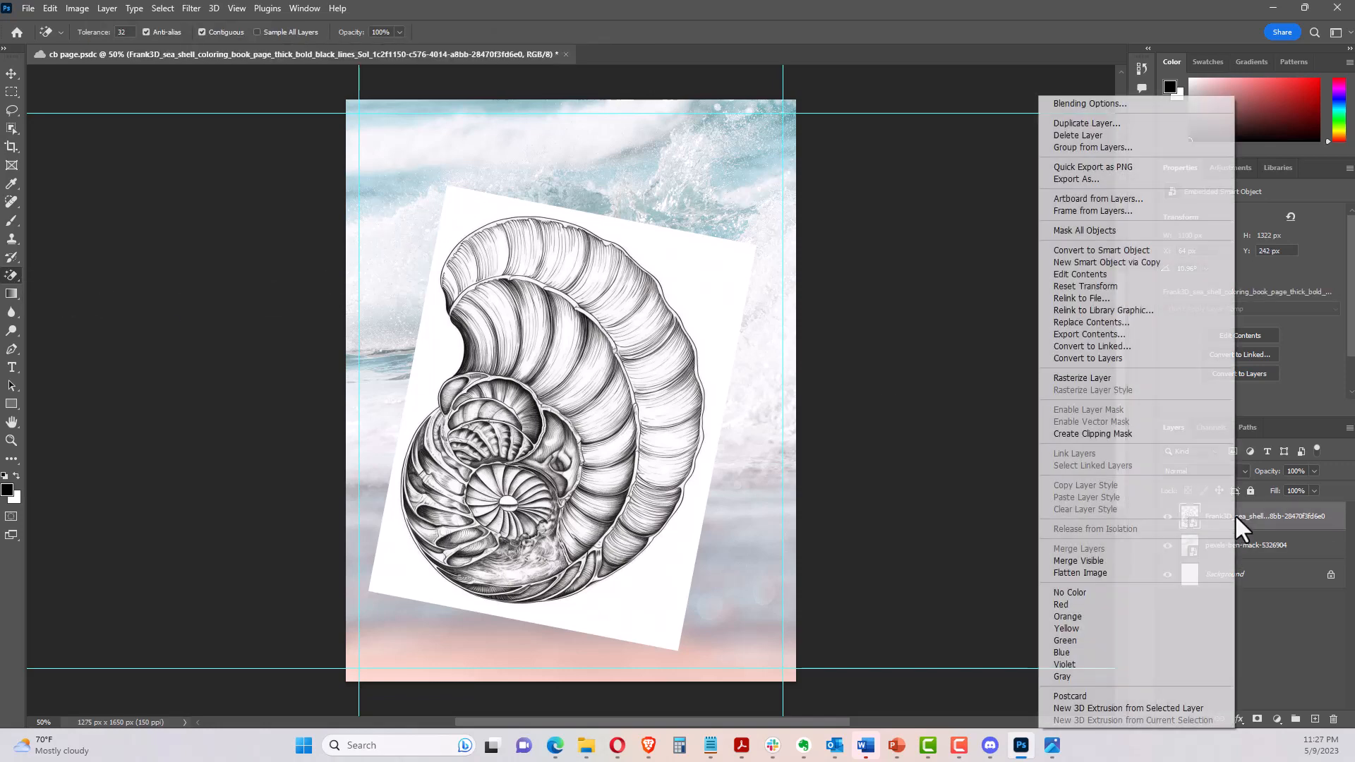
pyautogui.click(1117, 380)
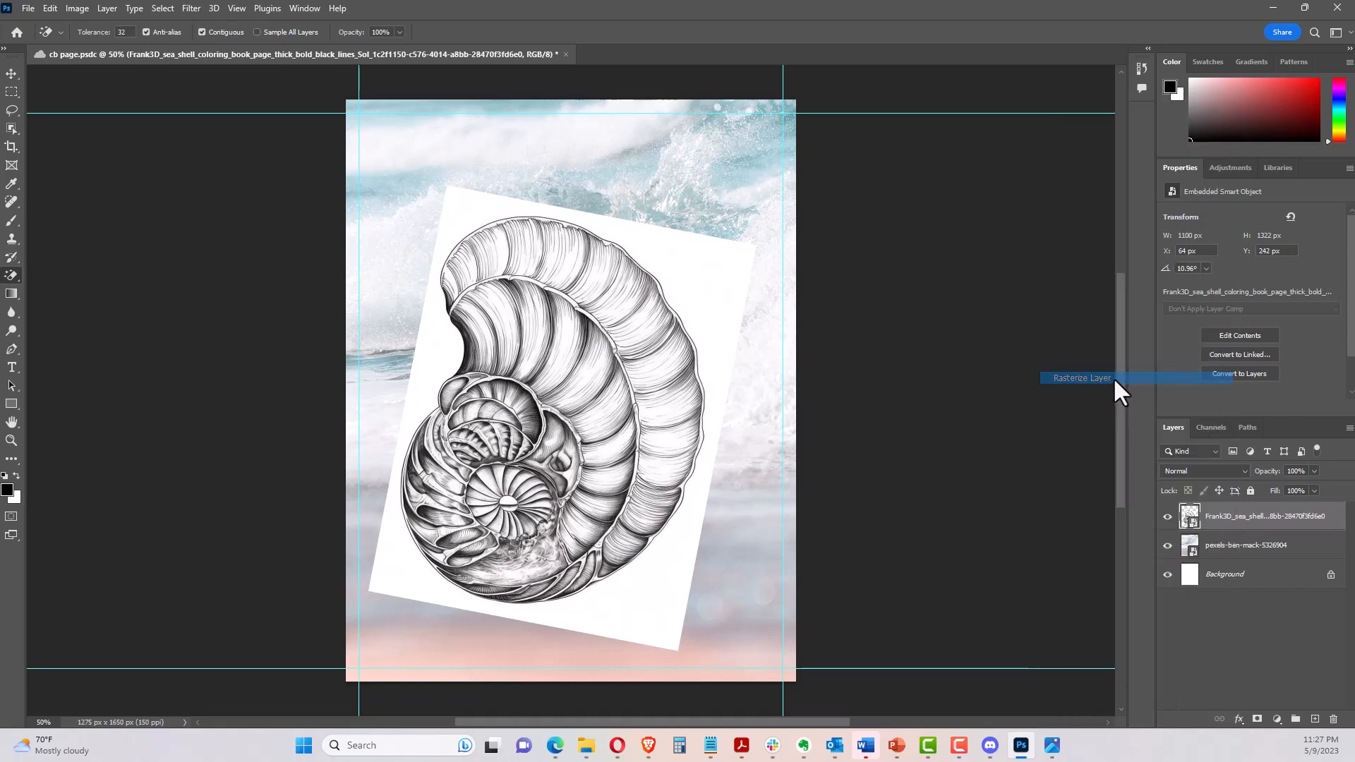
pyautogui.click(720, 256)
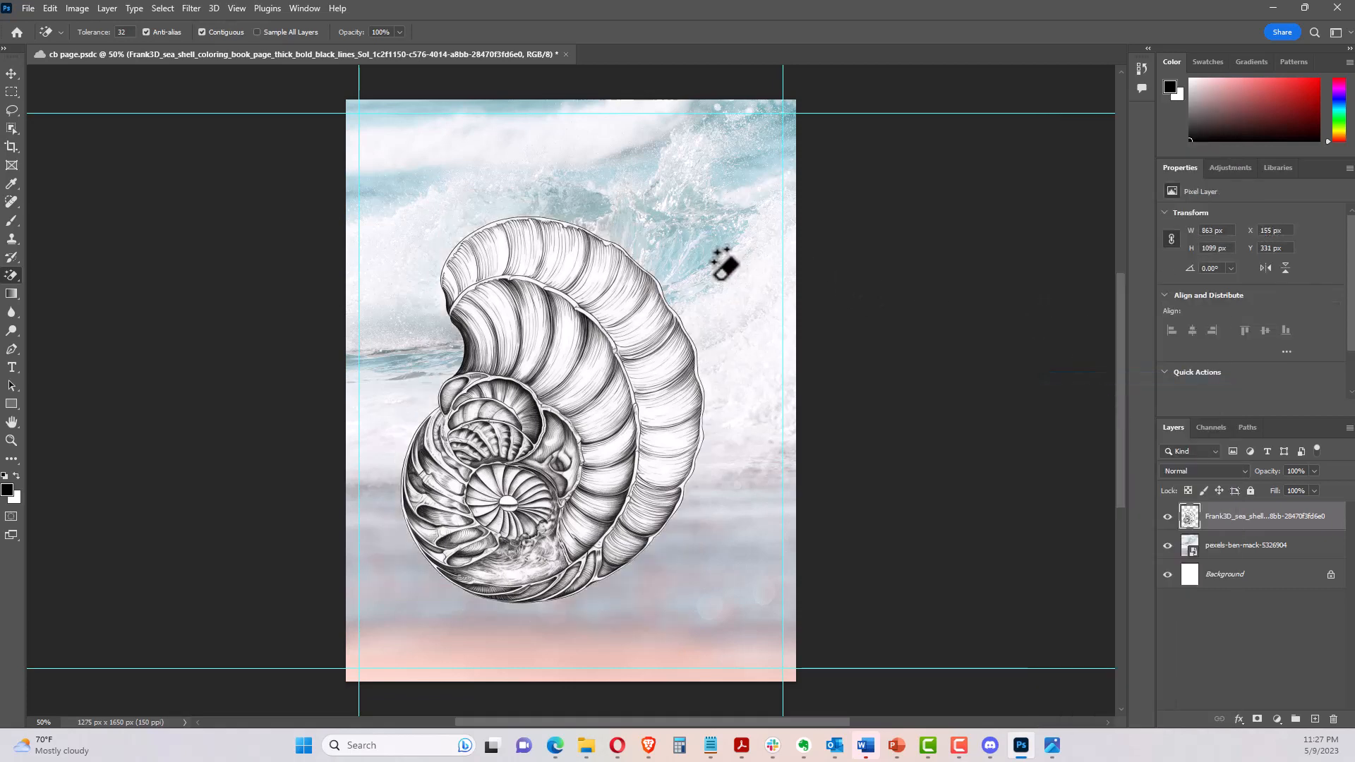
pyautogui.click(12, 73)
pyautogui.moveTo(488, 315); pyautogui.dragTo(565, 376)
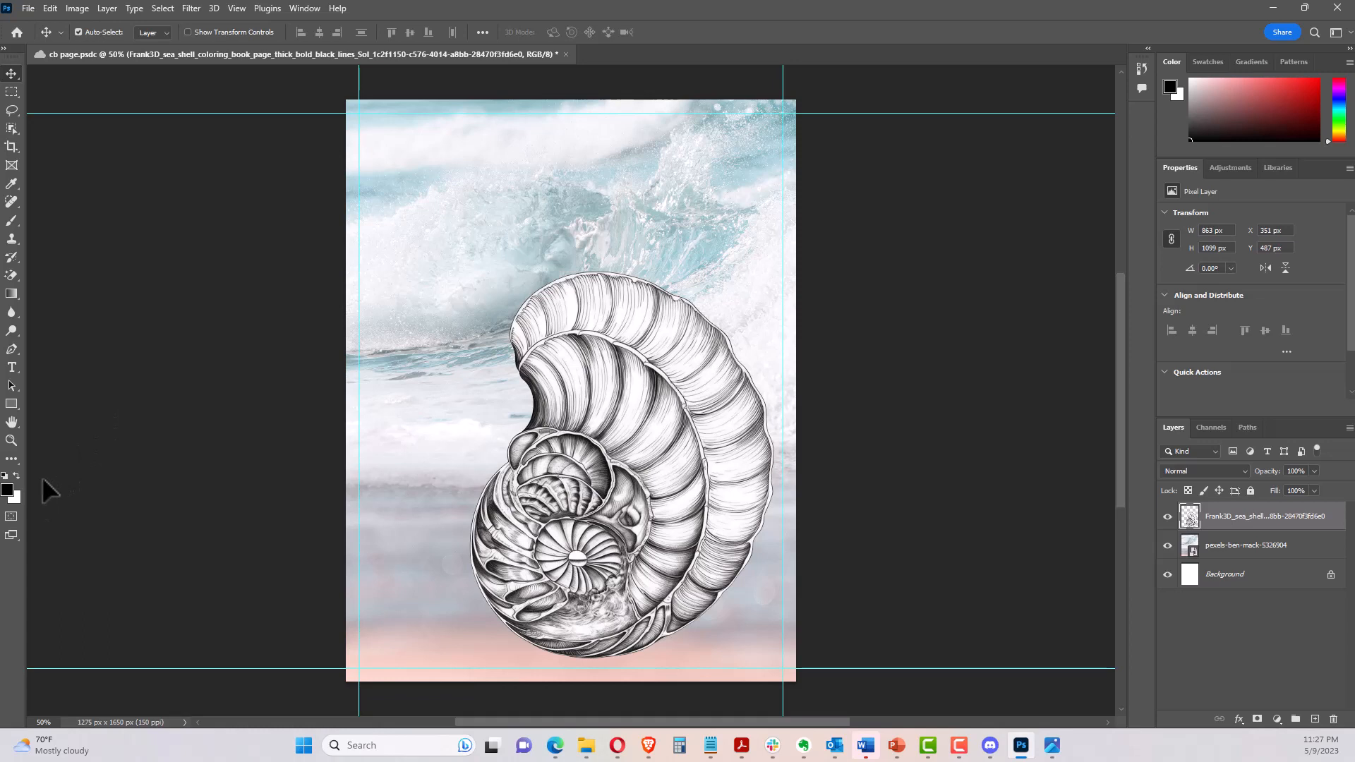
# Add the text "Sea Shell Coloring Book" above the seashell, near the upper left of the cover page
pyautogui.click(12, 367)
pyautogui.click(413, 202)
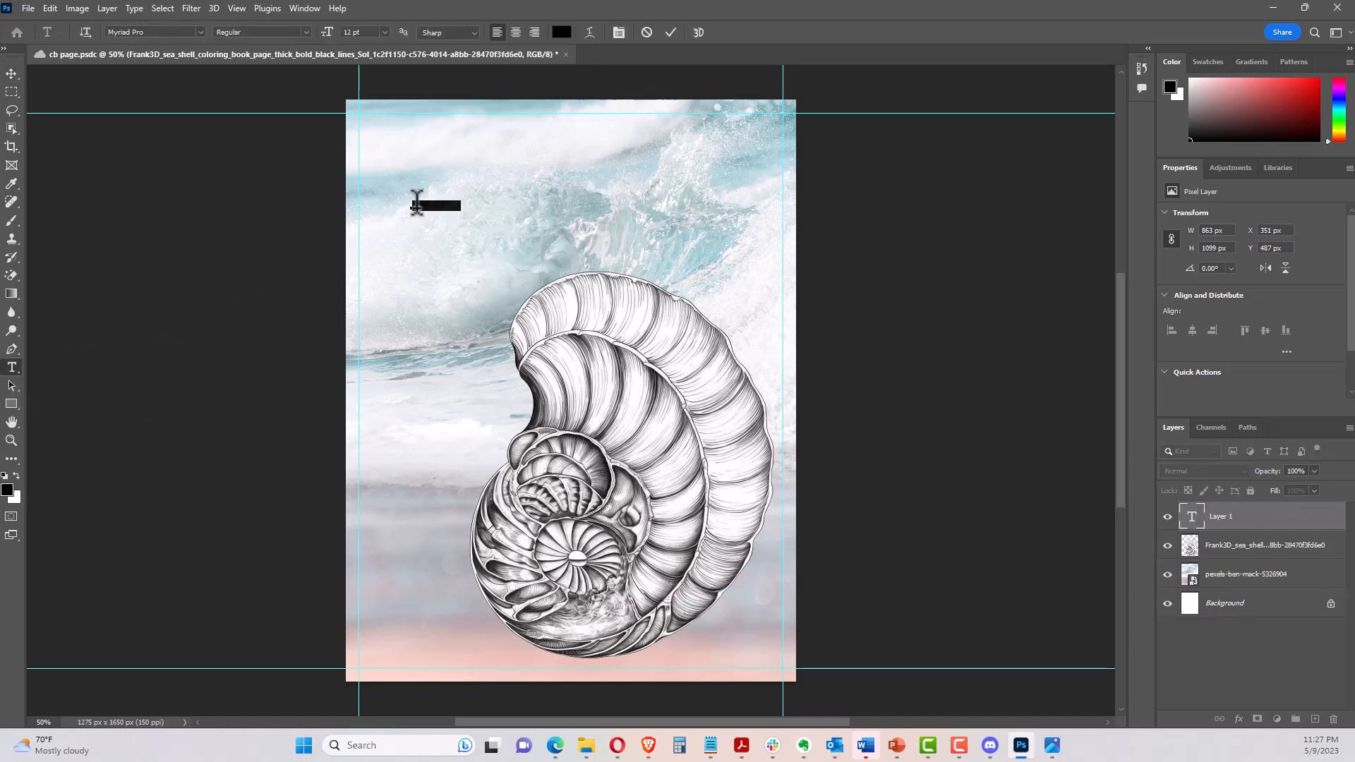
pyautogui.write('Sea Shell Coloring Book')
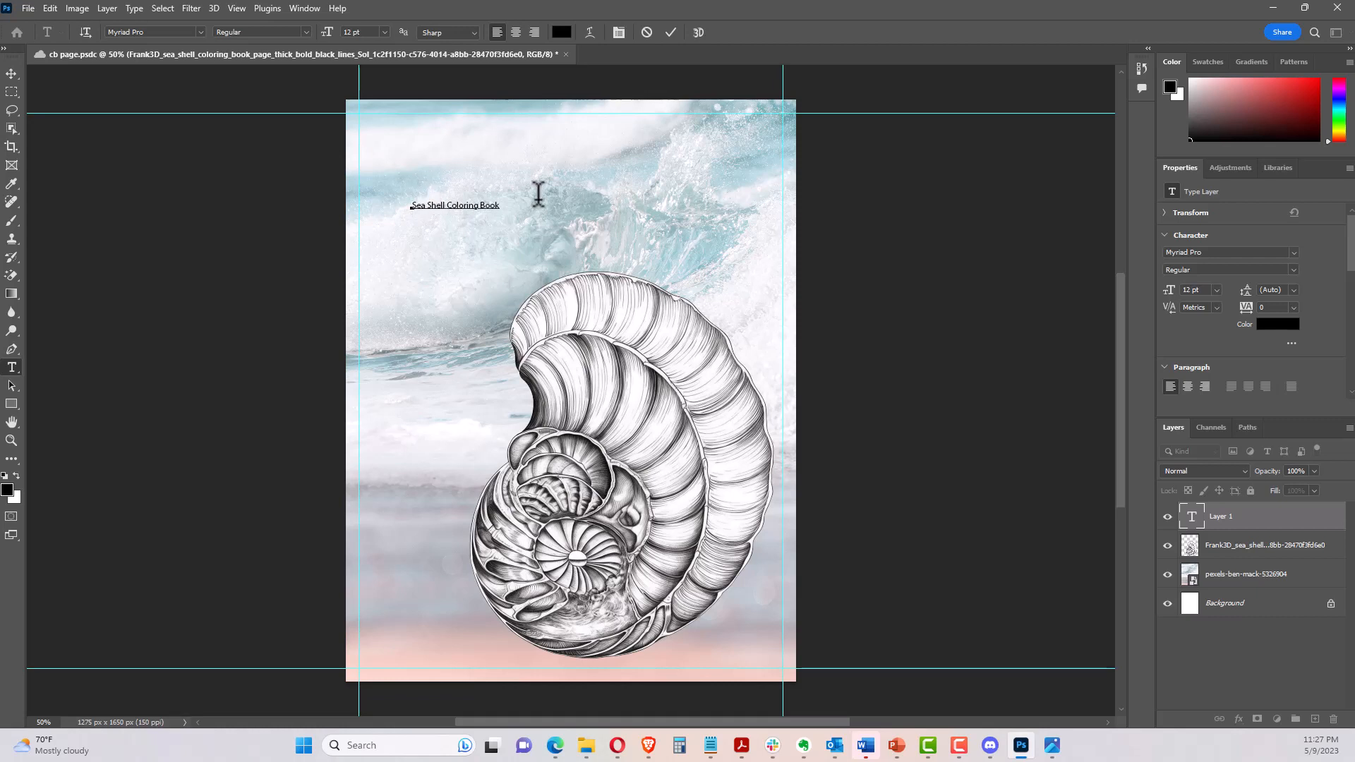
pyautogui.click(12, 74)
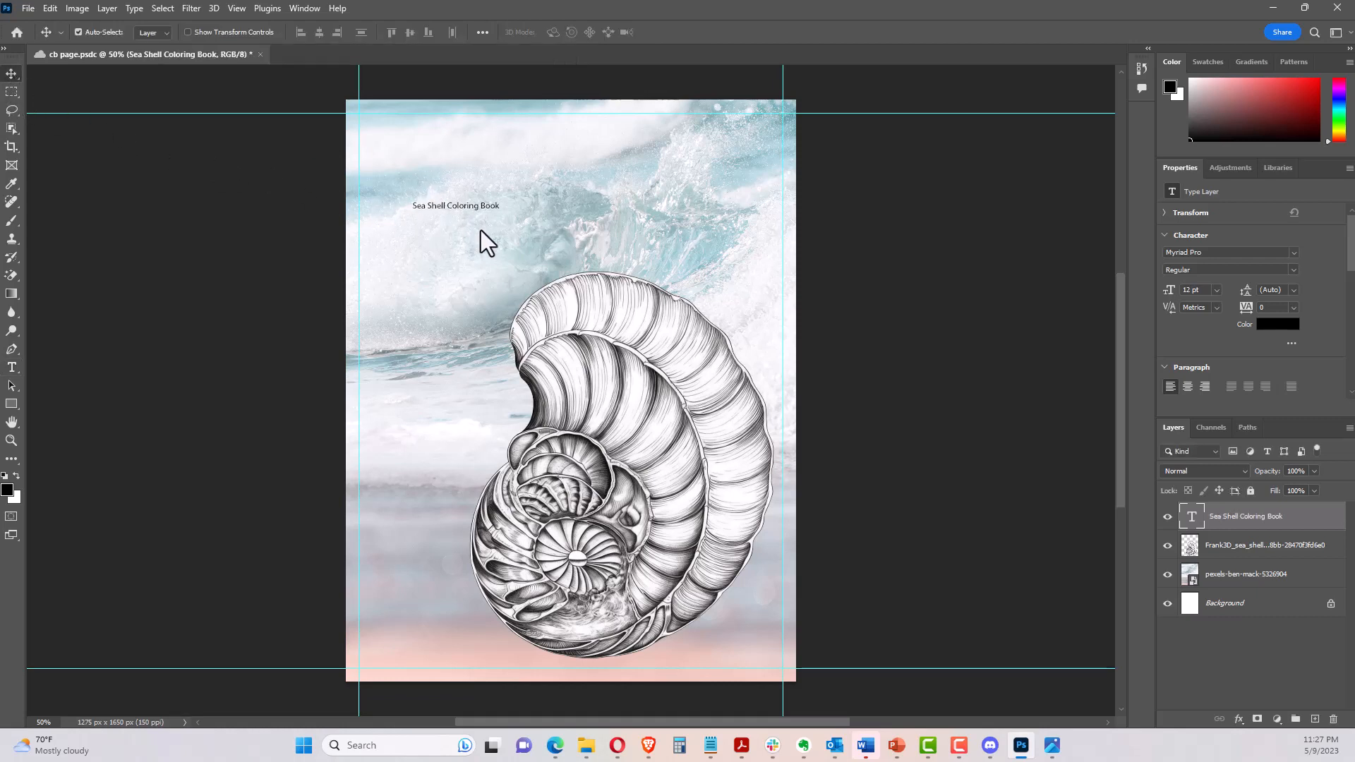
# Set the title text to the A Love of Thunder font at 62 pt
pyautogui.click(1294, 253)
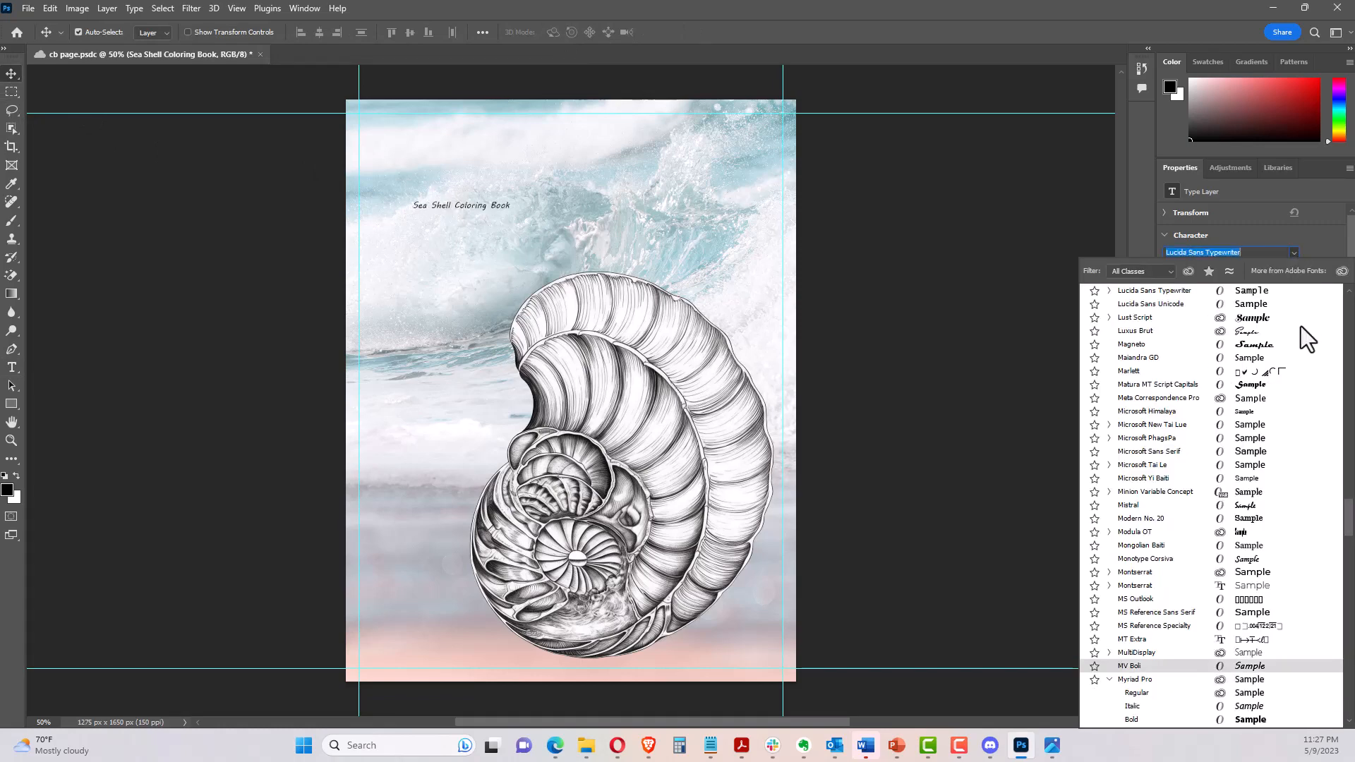
pyautogui.moveTo(1349, 514); pyautogui.dragTo(1334, 300)
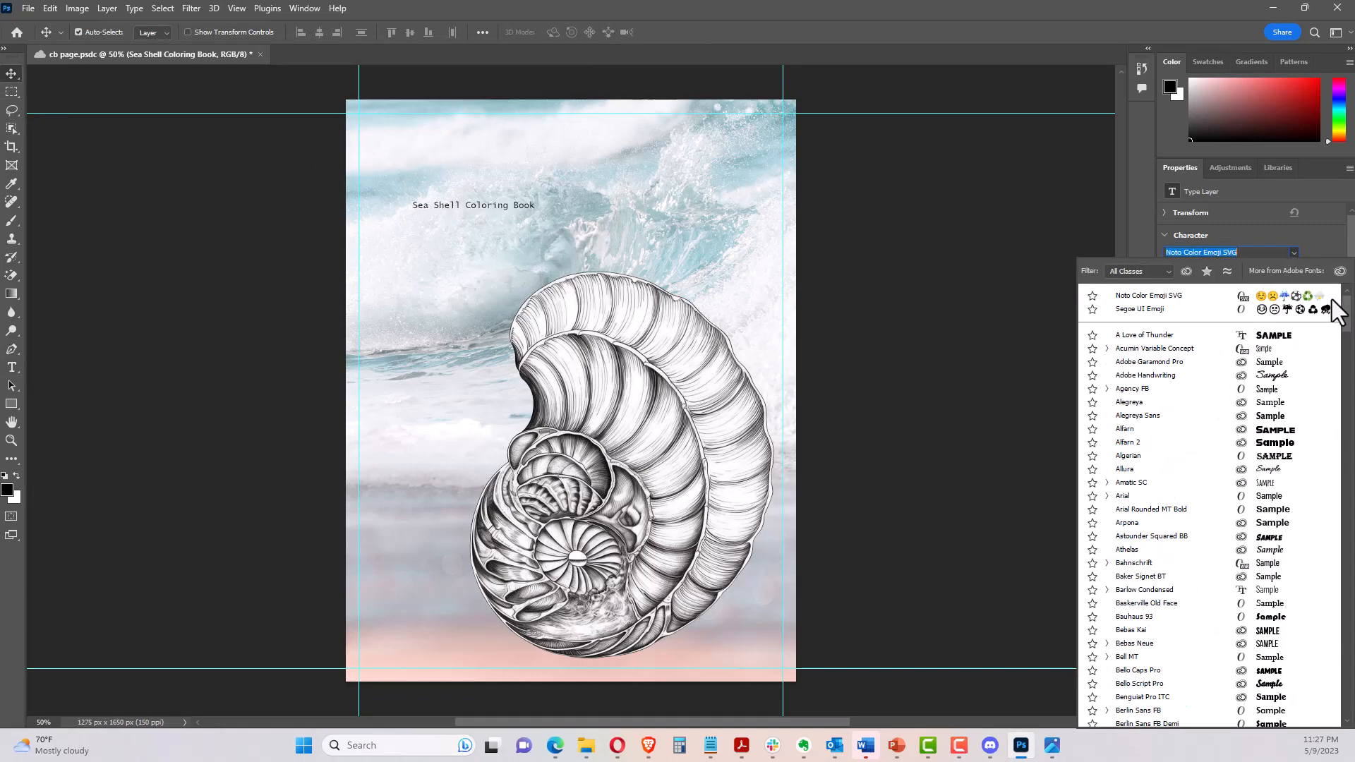
pyautogui.click(1156, 338)
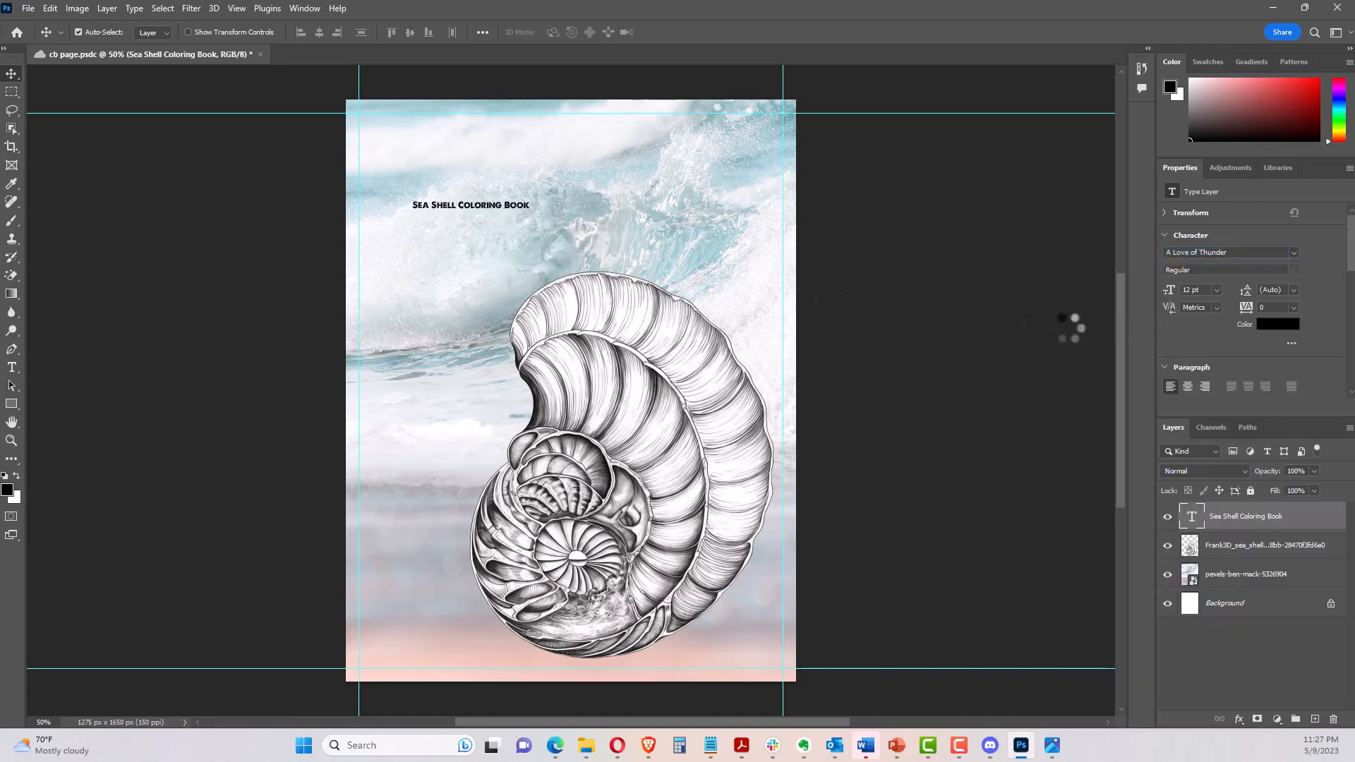
pyautogui.click(1191, 290)
pyautogui.write('62')
pyautogui.press('Return')
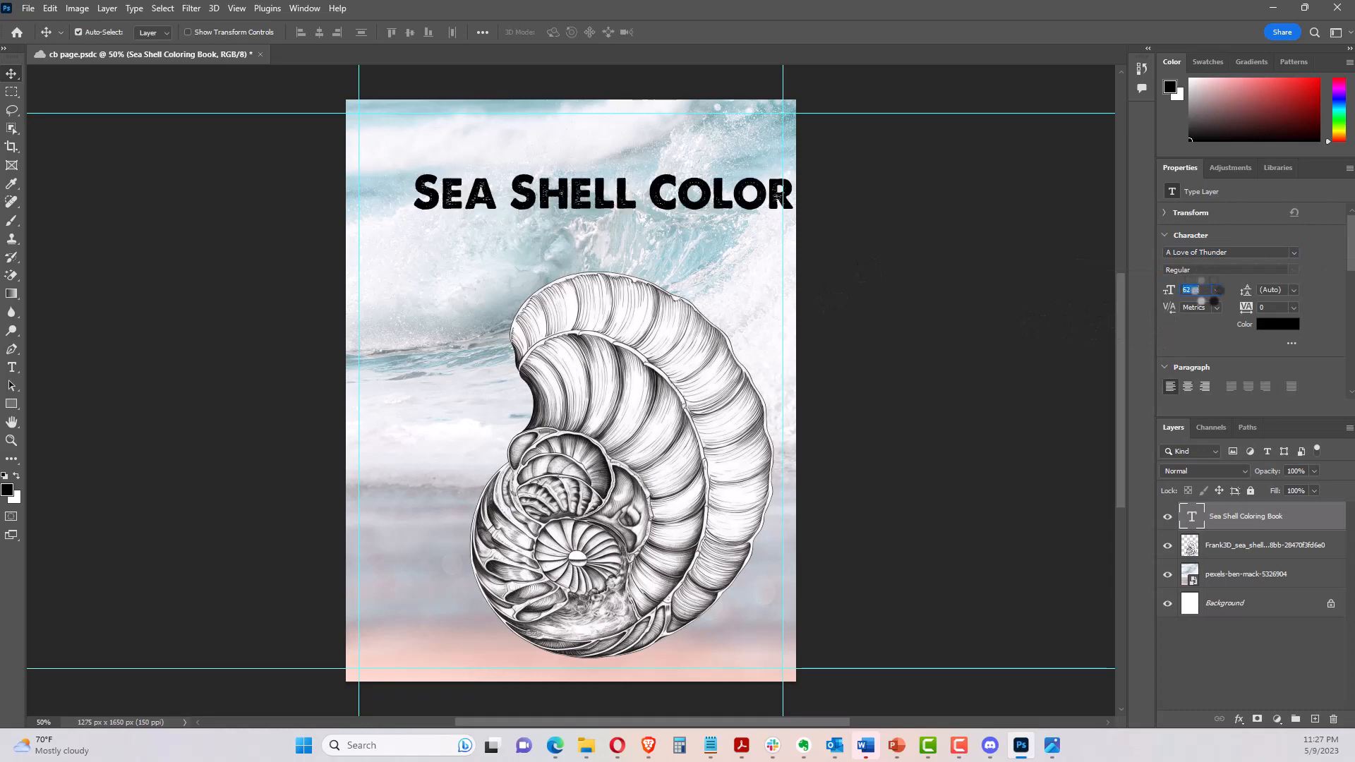
# Break the title into two lines before "Coloring Book" and position it across the page above the seashell
pyautogui.moveTo(662, 215); pyautogui.dragTo(621, 200)
pyautogui.click(11, 367)
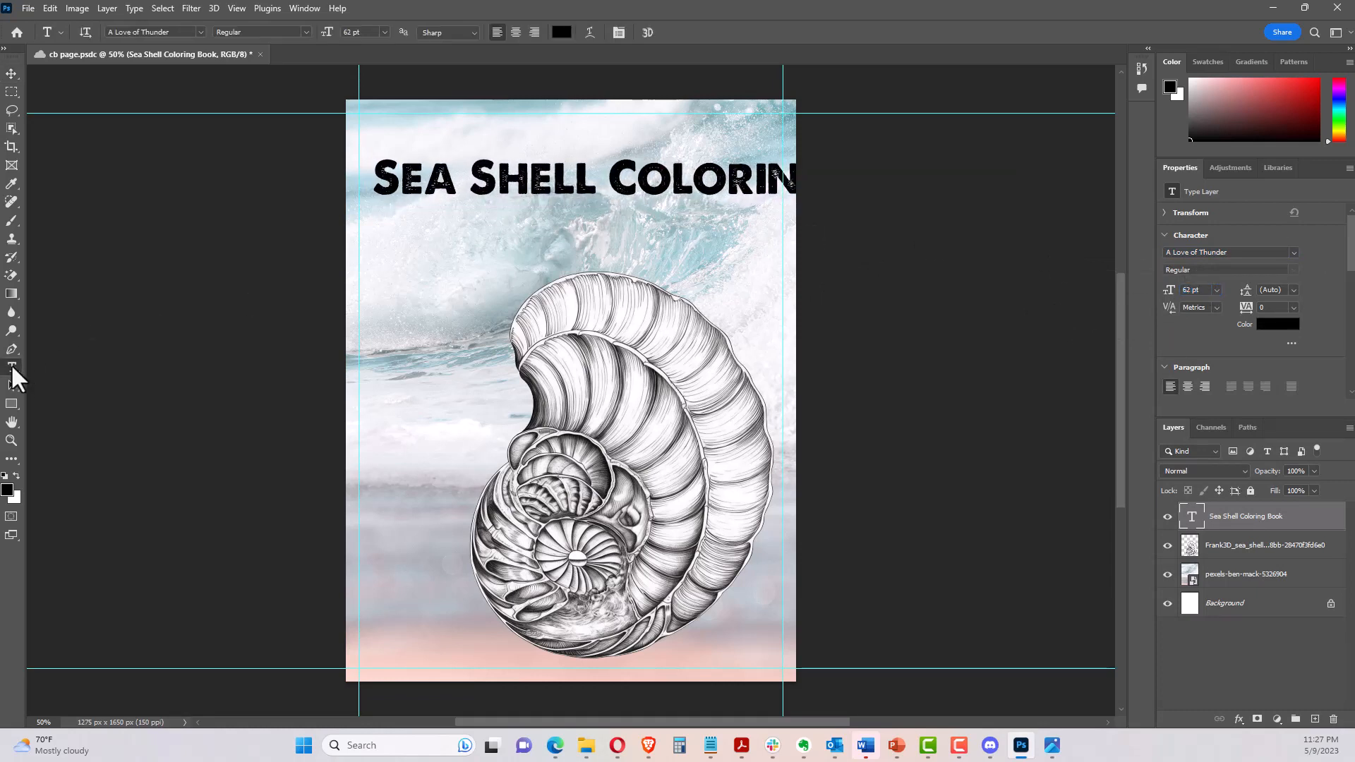
pyautogui.click(612, 178)
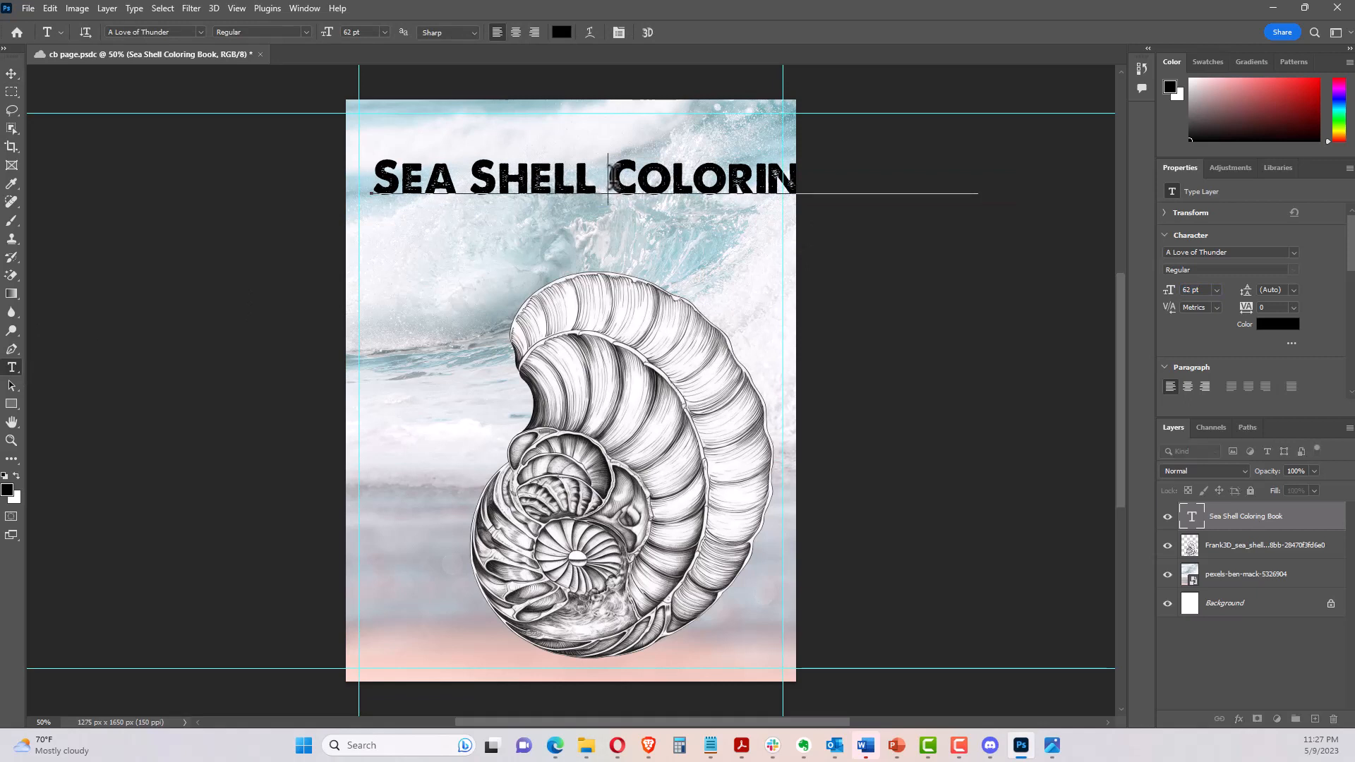
pyautogui.press('BackSpace')
pyautogui.press('Return')
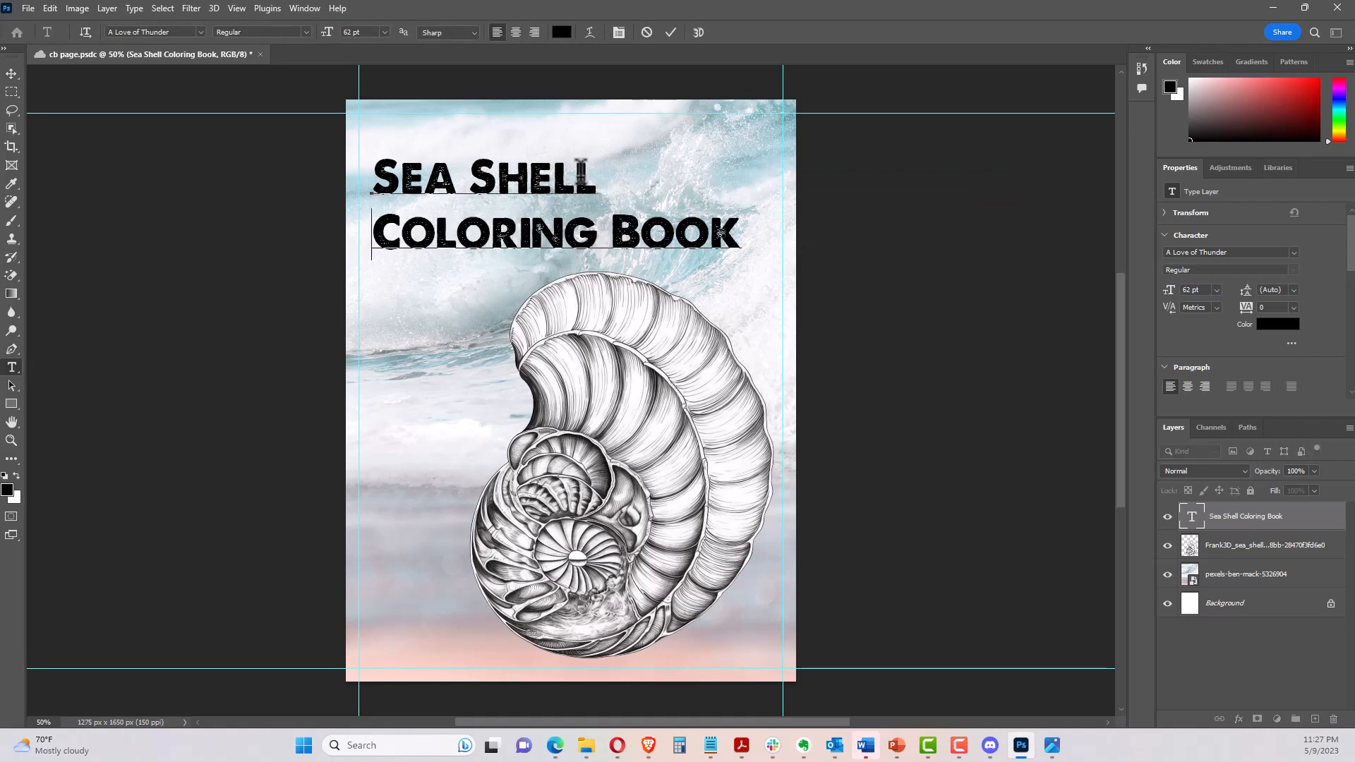
pyautogui.click(11, 73)
pyautogui.moveTo(397, 181)
pyautogui.mouseDown()
pyautogui.moveTo(429, 182)
pyautogui.moveTo(414, 182)
pyautogui.mouseUp()
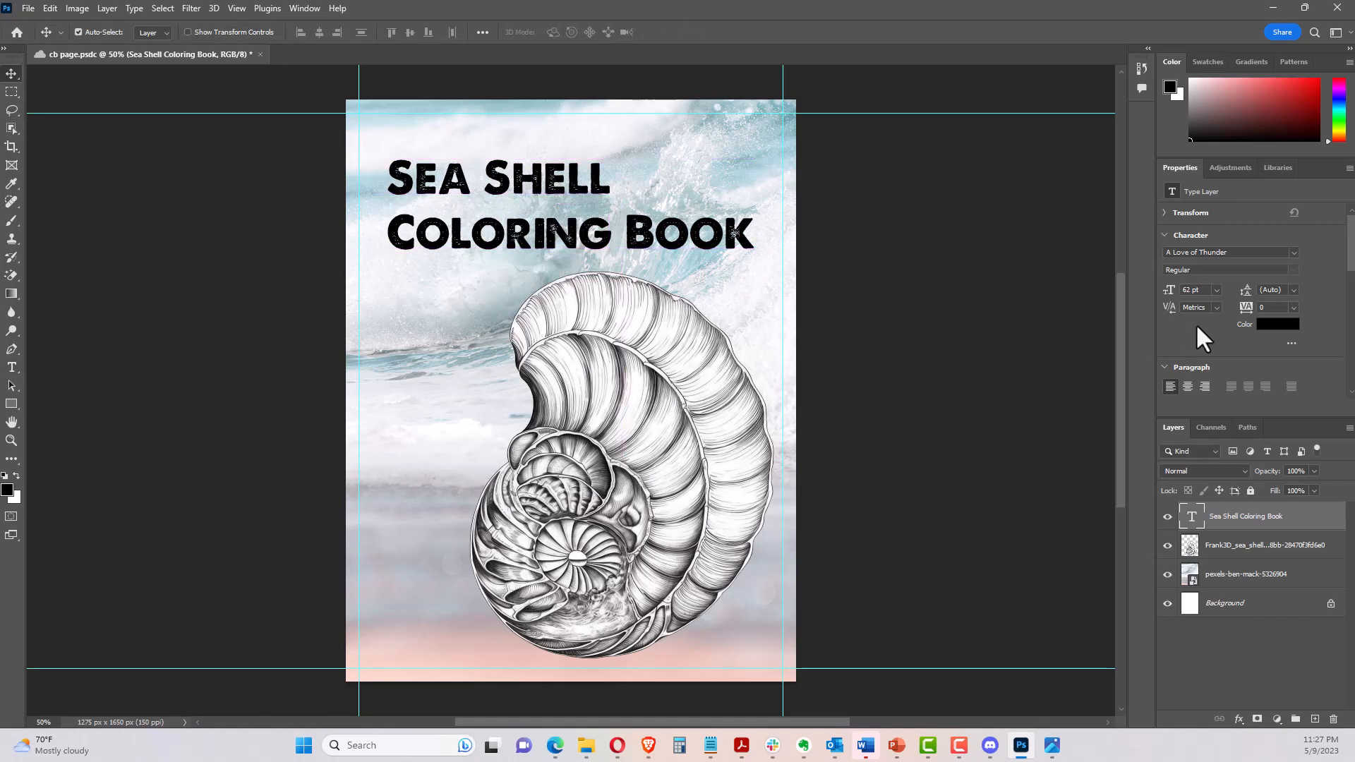
# Change the title's text color to the muted blue 526ca5
pyautogui.click(1276, 324)
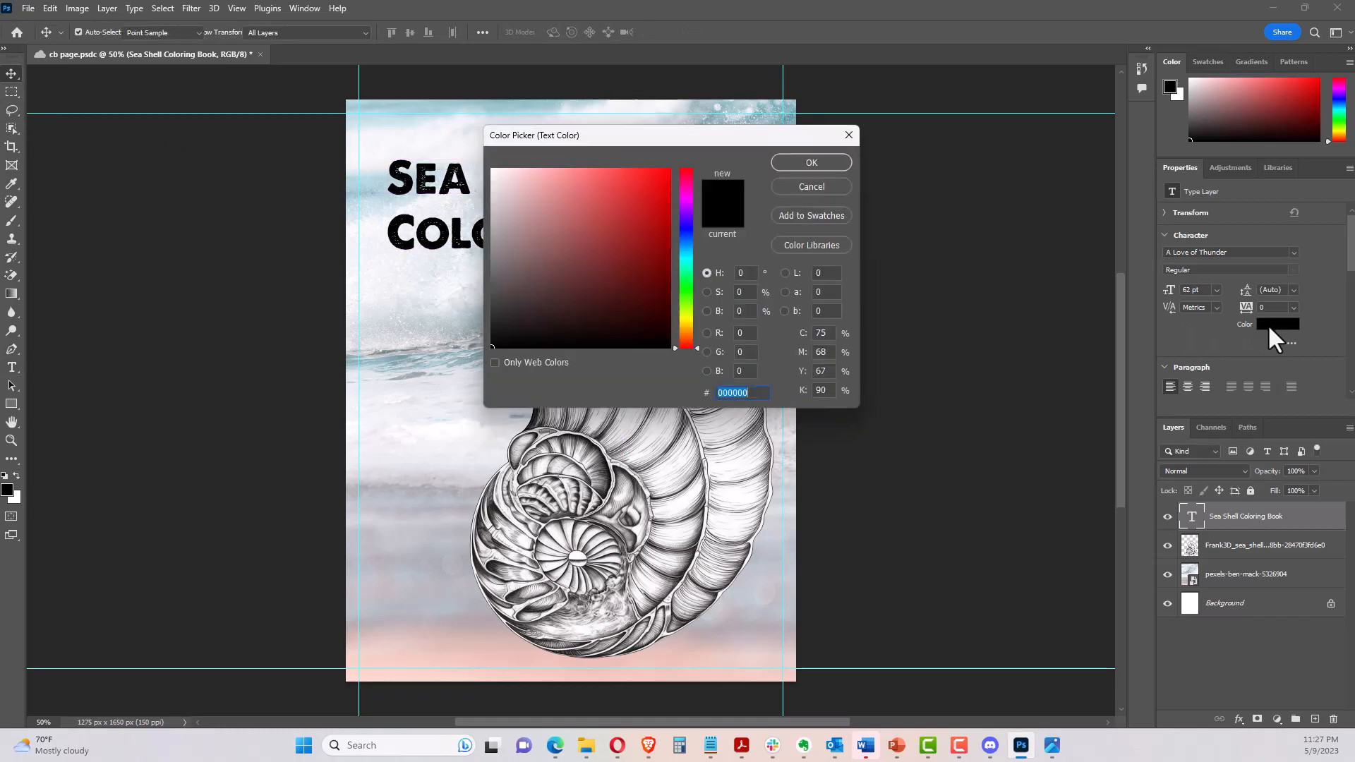
pyautogui.moveTo(684, 220); pyautogui.dragTo(688, 235)
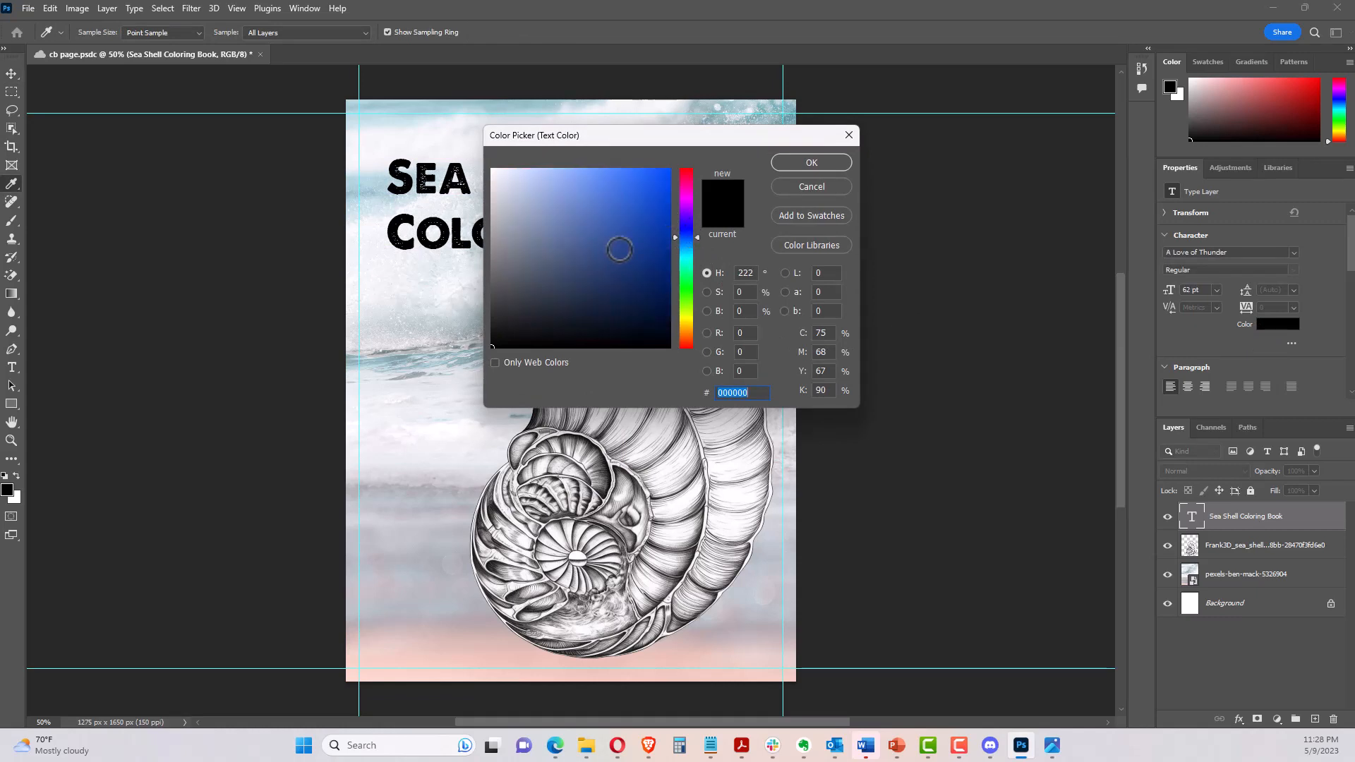
pyautogui.moveTo(604, 273); pyautogui.dragTo(582, 233)
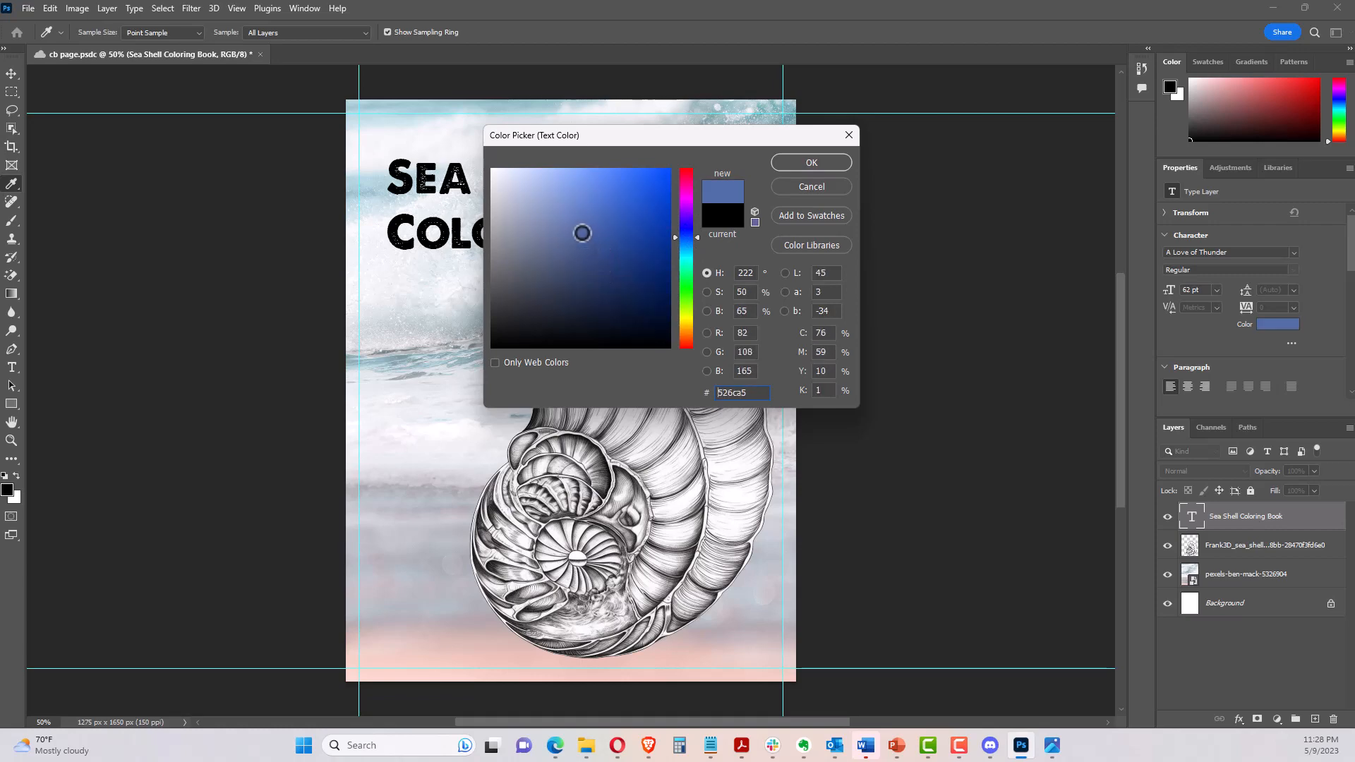
pyautogui.click(822, 161)
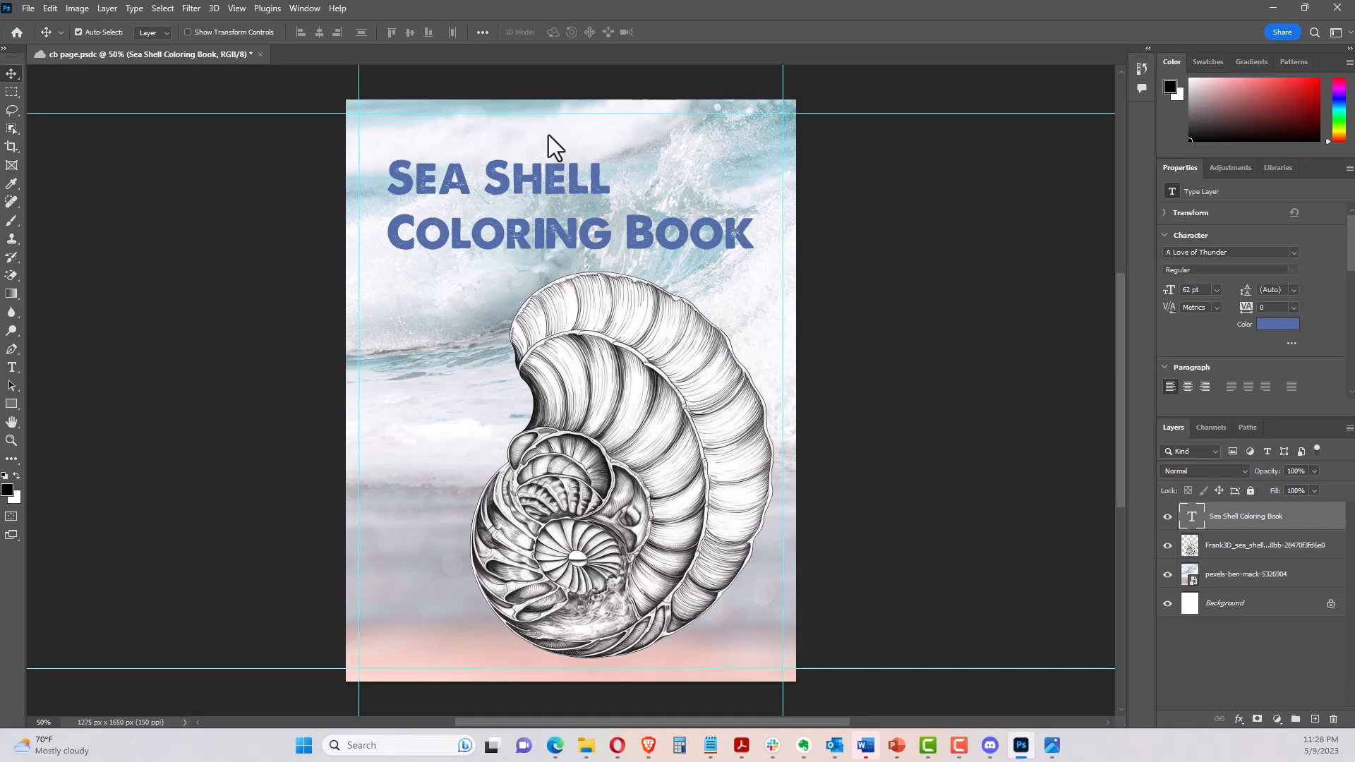
# Switch to Opera, open the 22 Whimsical Mushroom Houses listing in Etsy Shop Manager and examine its photos and description
pyautogui.click(1273, 8)
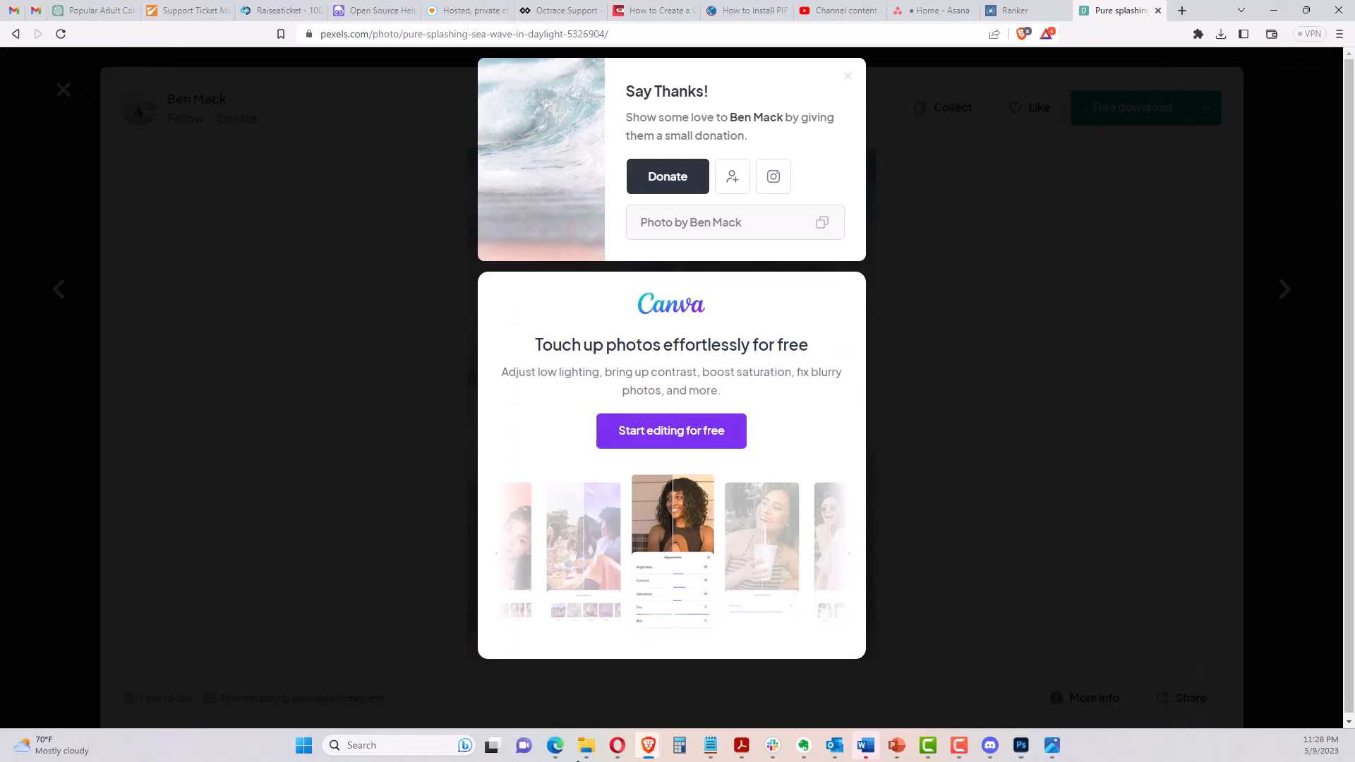
pyautogui.click(618, 746)
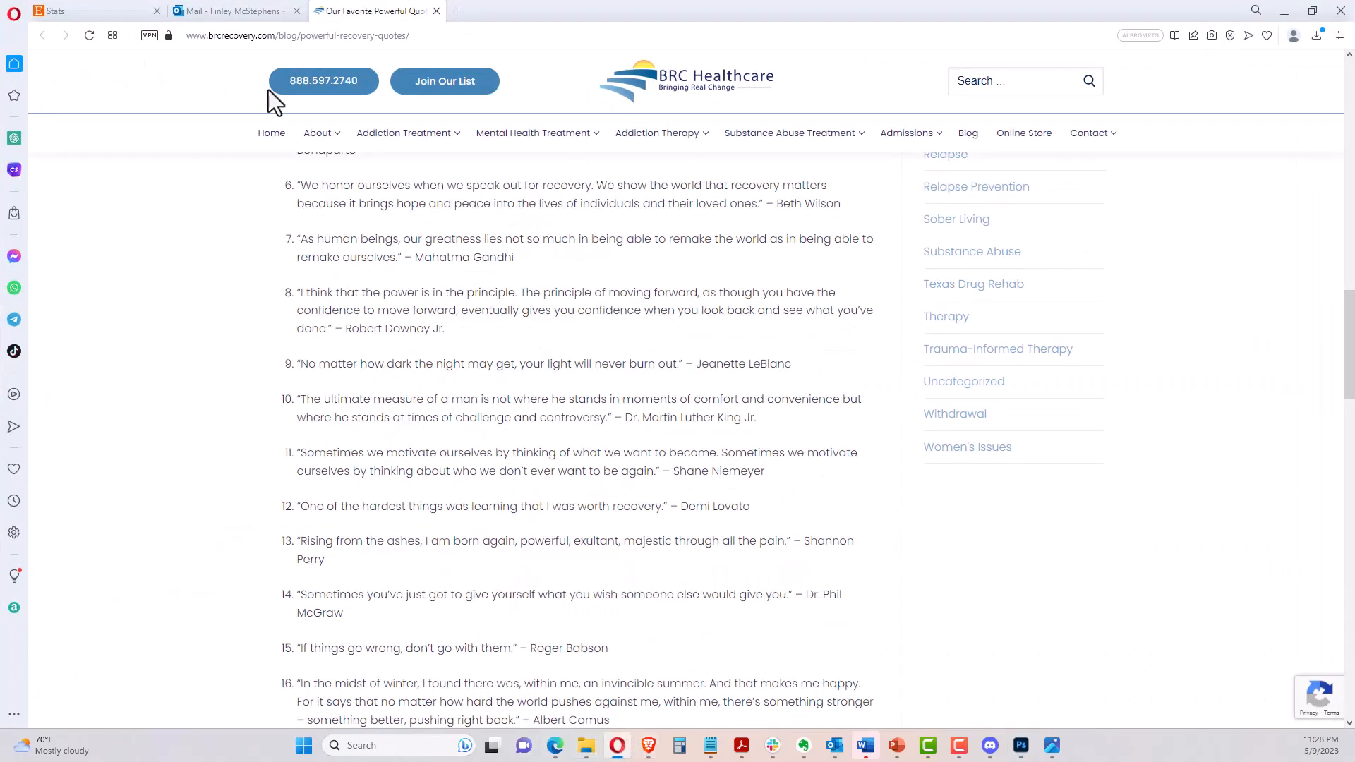
pyautogui.click(90, 15)
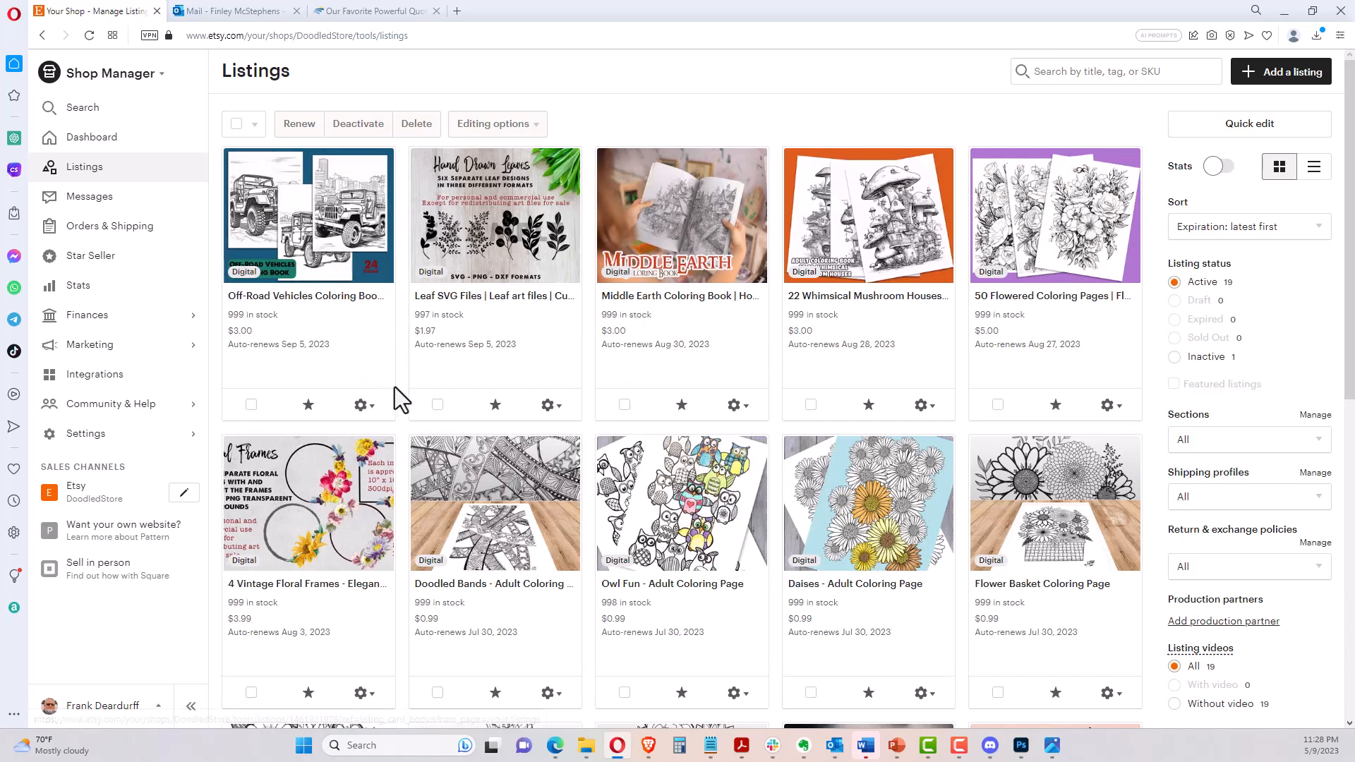
pyautogui.click(891, 240)
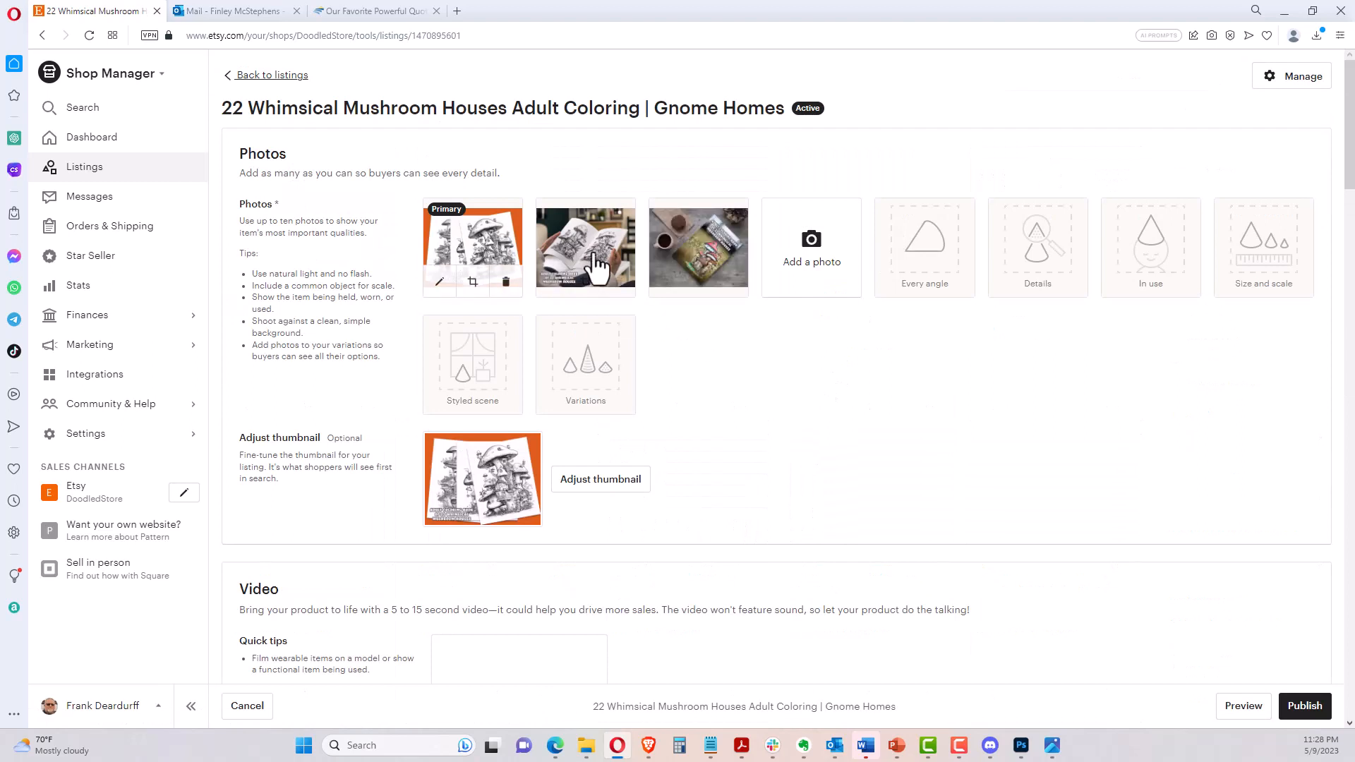
pyautogui.moveTo(715, 271)
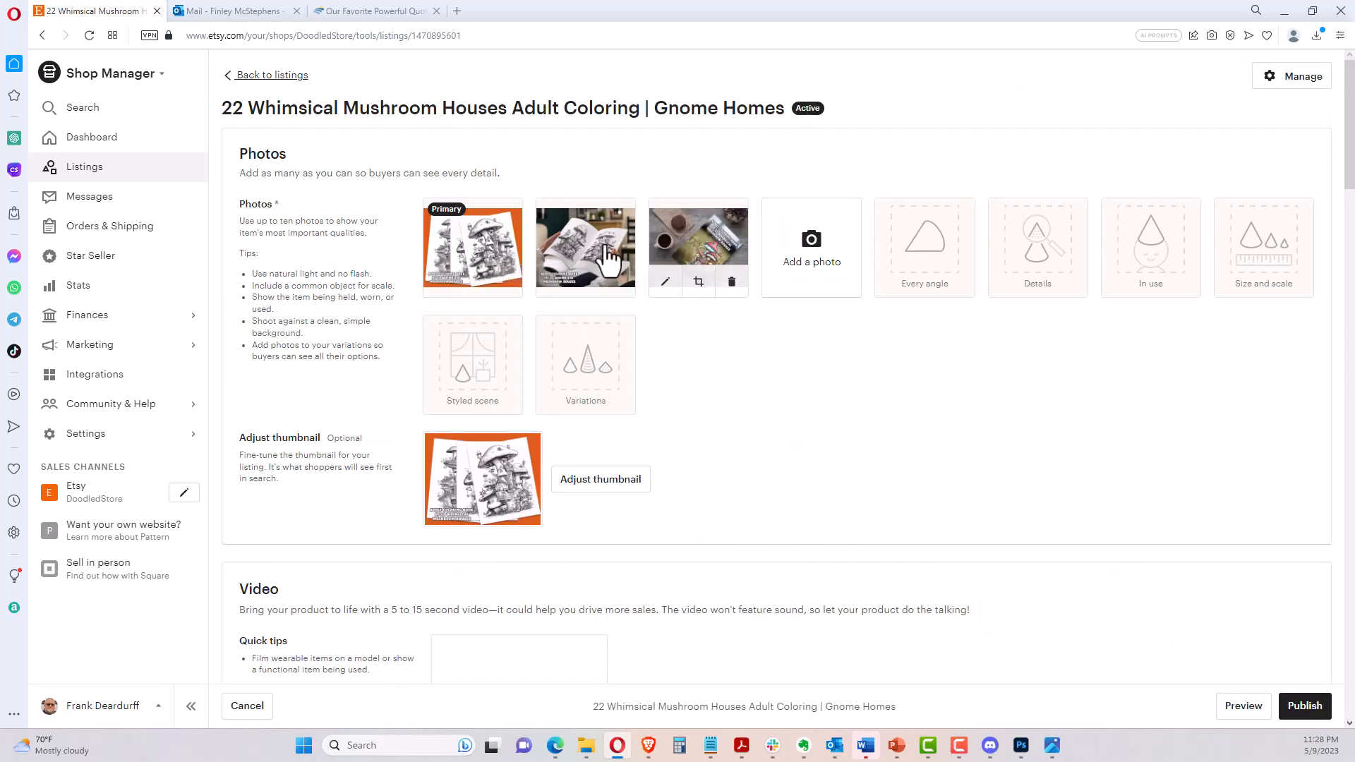
pyautogui.moveTo(489, 265)
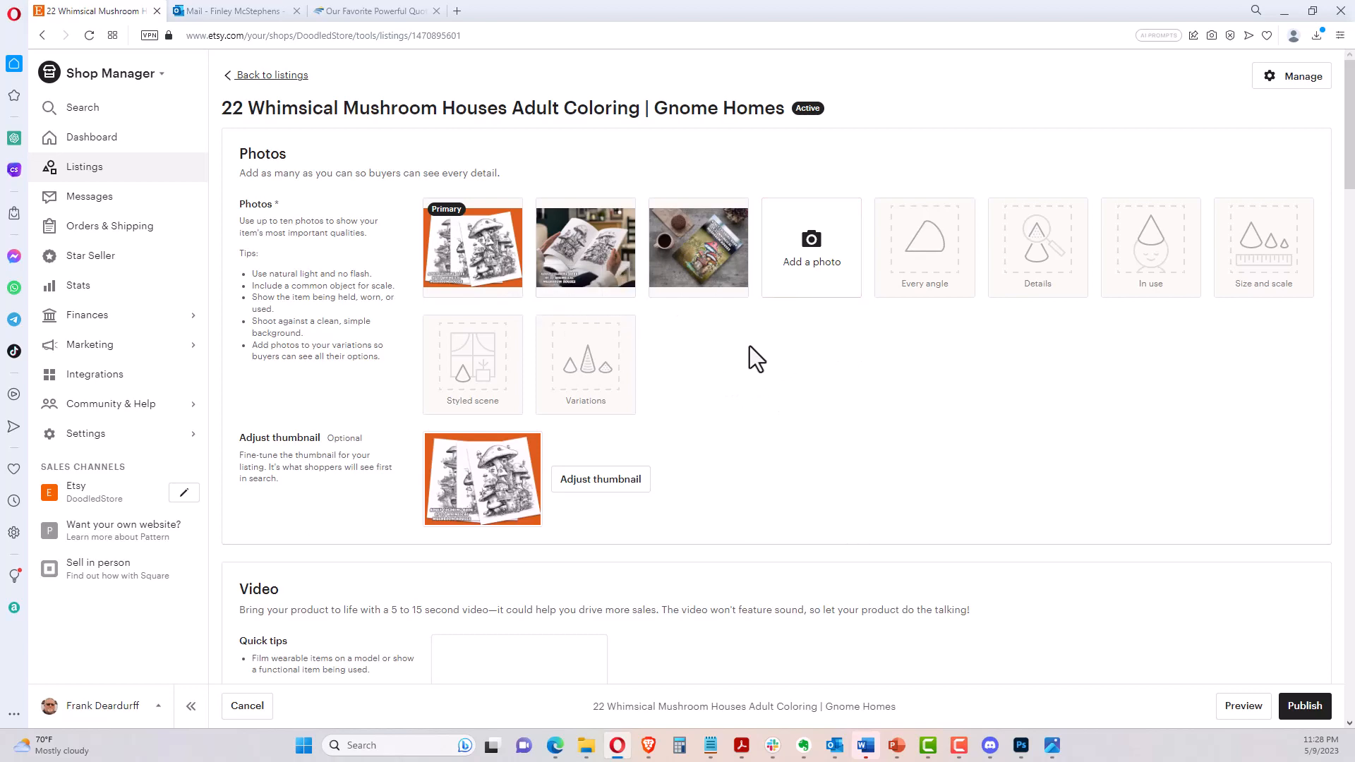
pyautogui.scroll(-7, 746, 376)
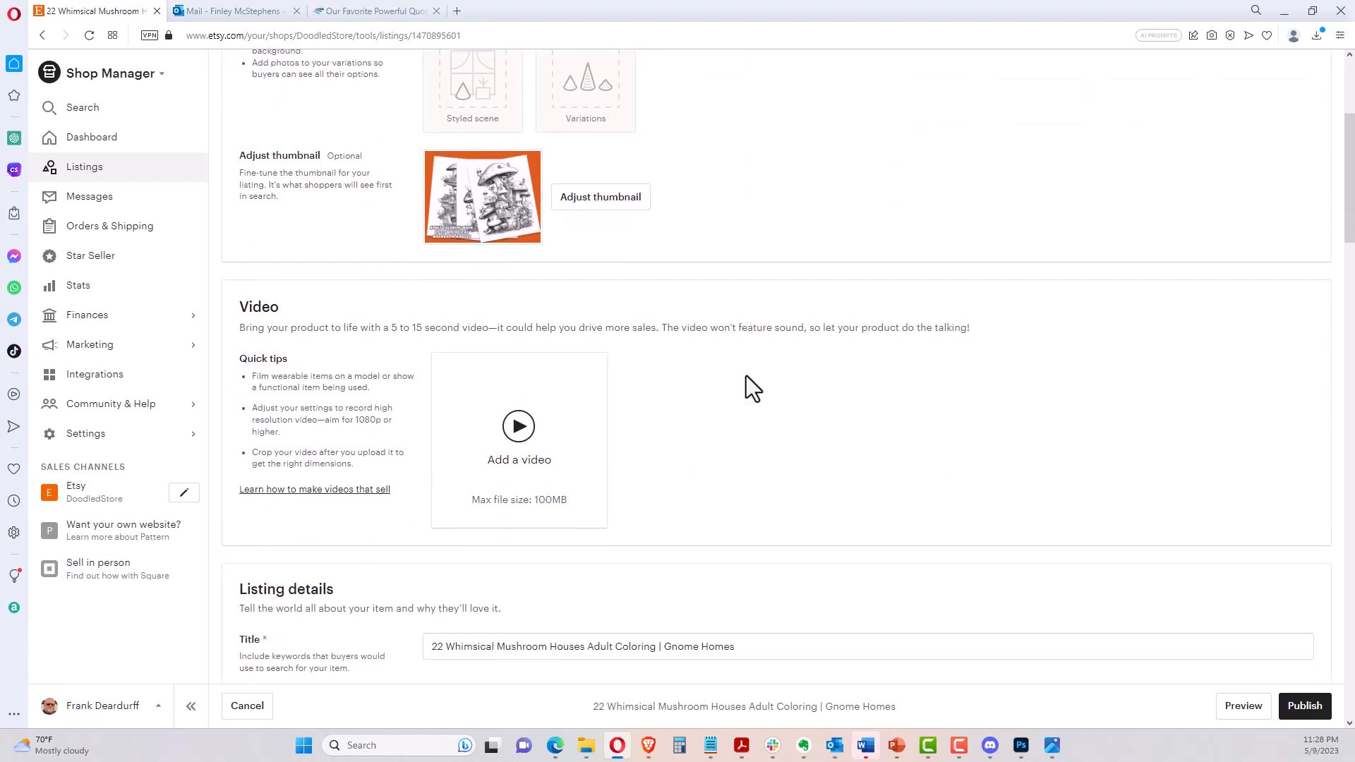
pyautogui.scroll(-10, 747, 374)
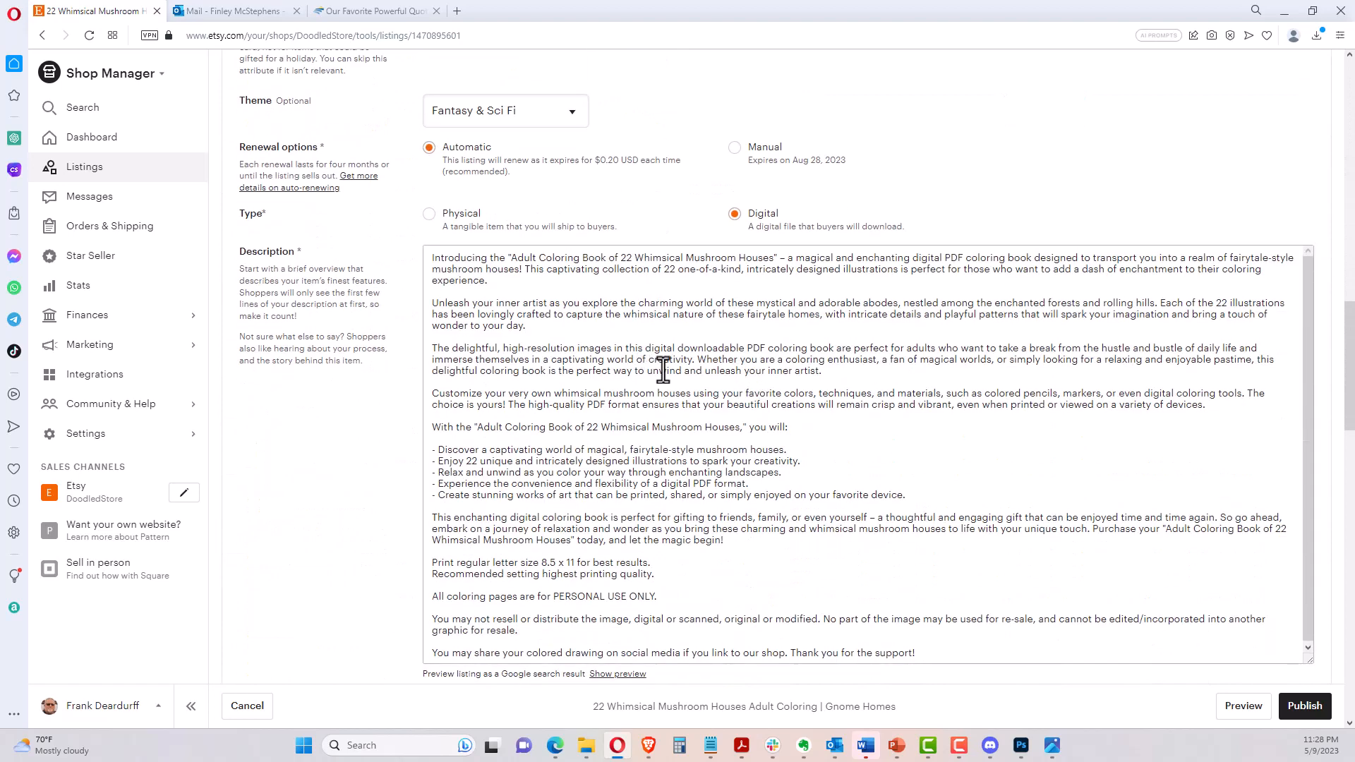
pyautogui.scroll(-1, 815, 310)
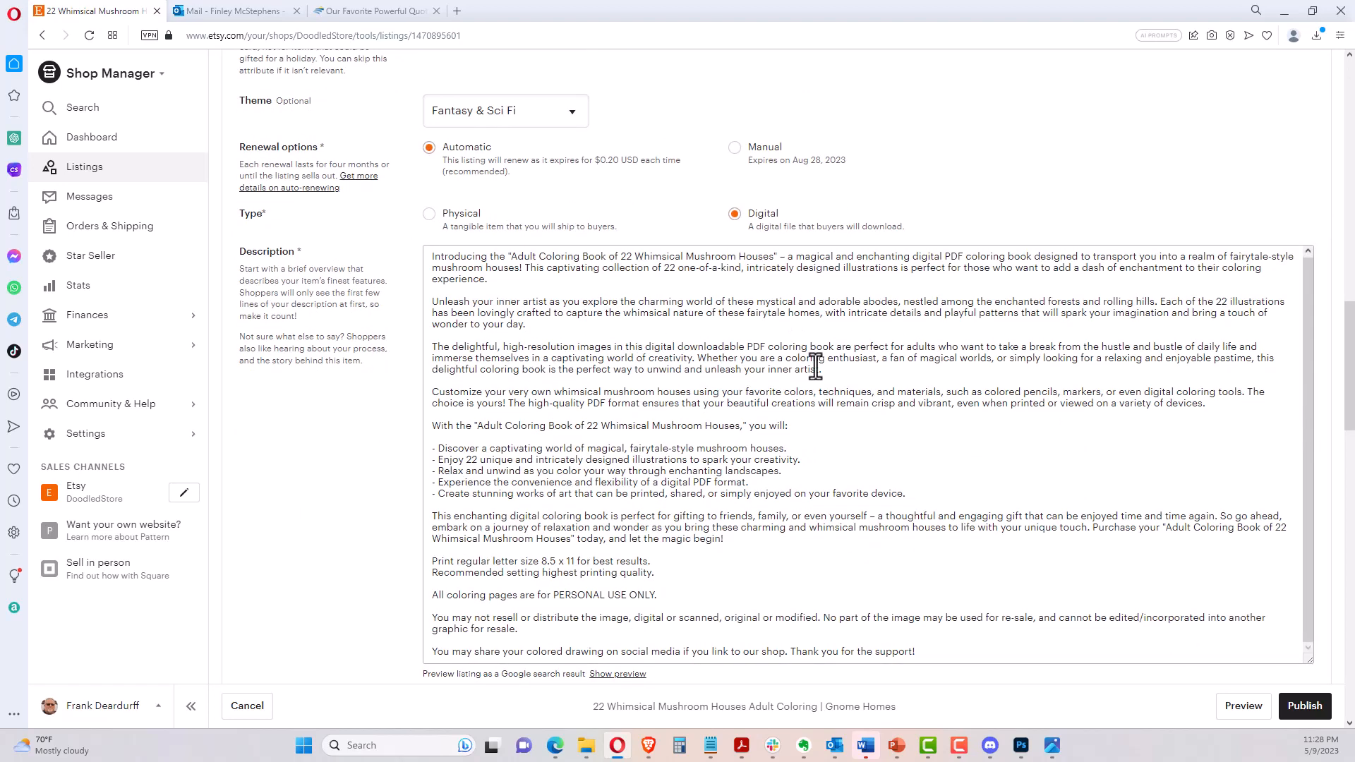
# Switch to Discord and run Midjourney's /describe command on the seashell coloring page PNG from the Downloads folder
pyautogui.click(991, 748)
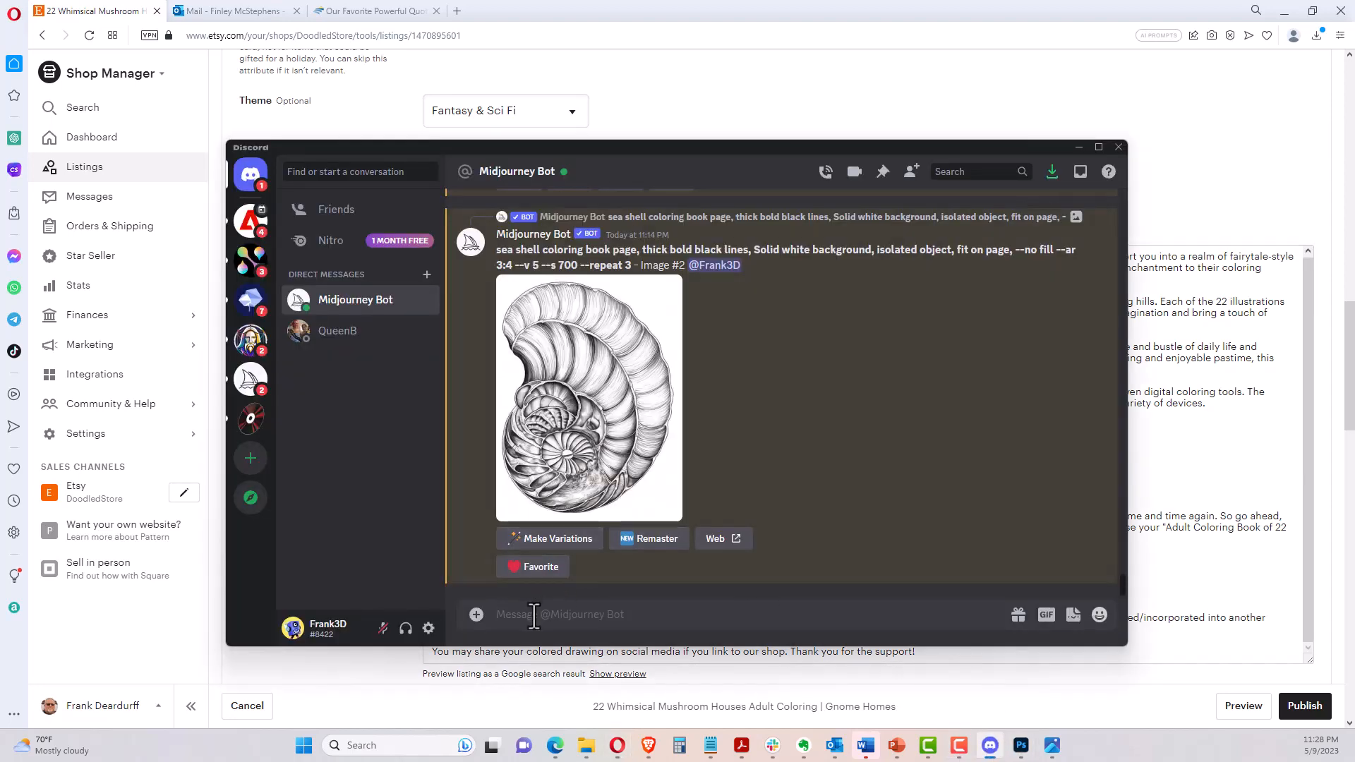
pyautogui.write('/')
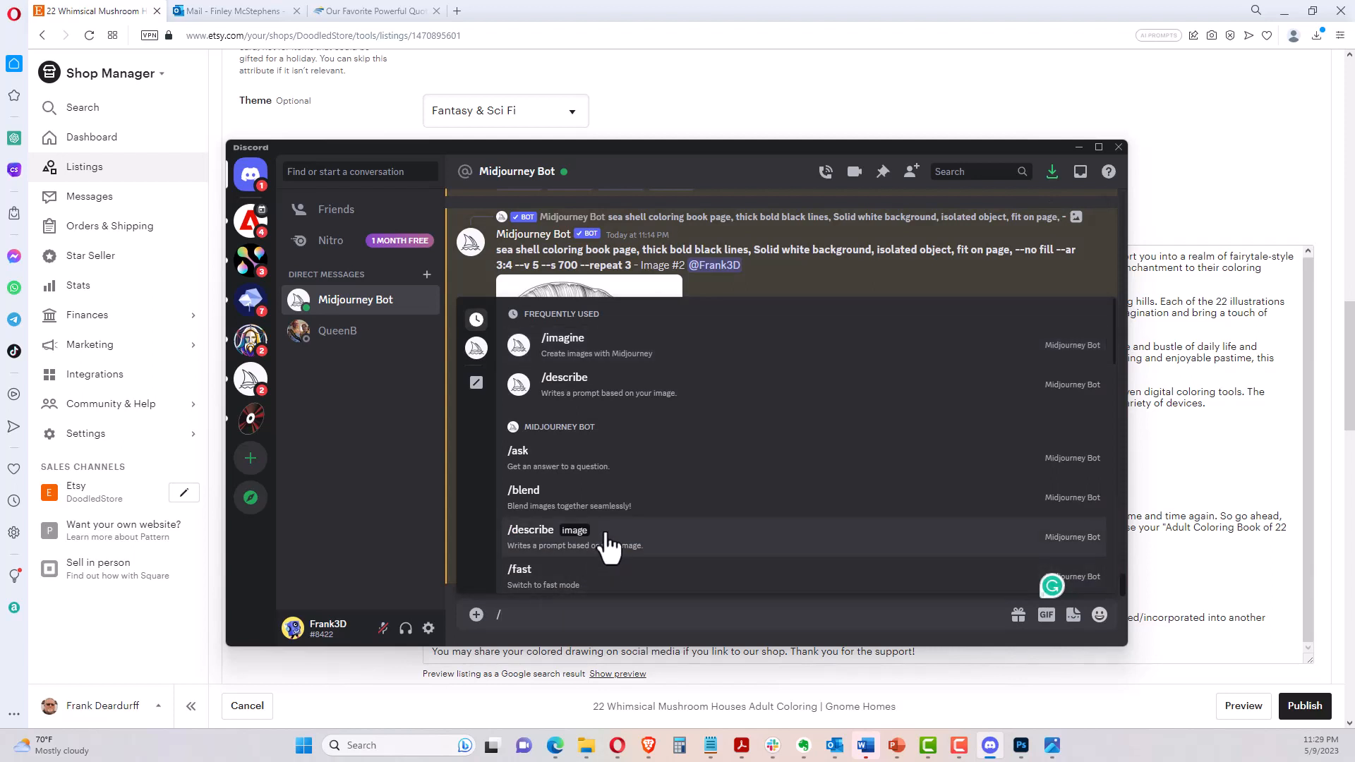
pyautogui.click(620, 547)
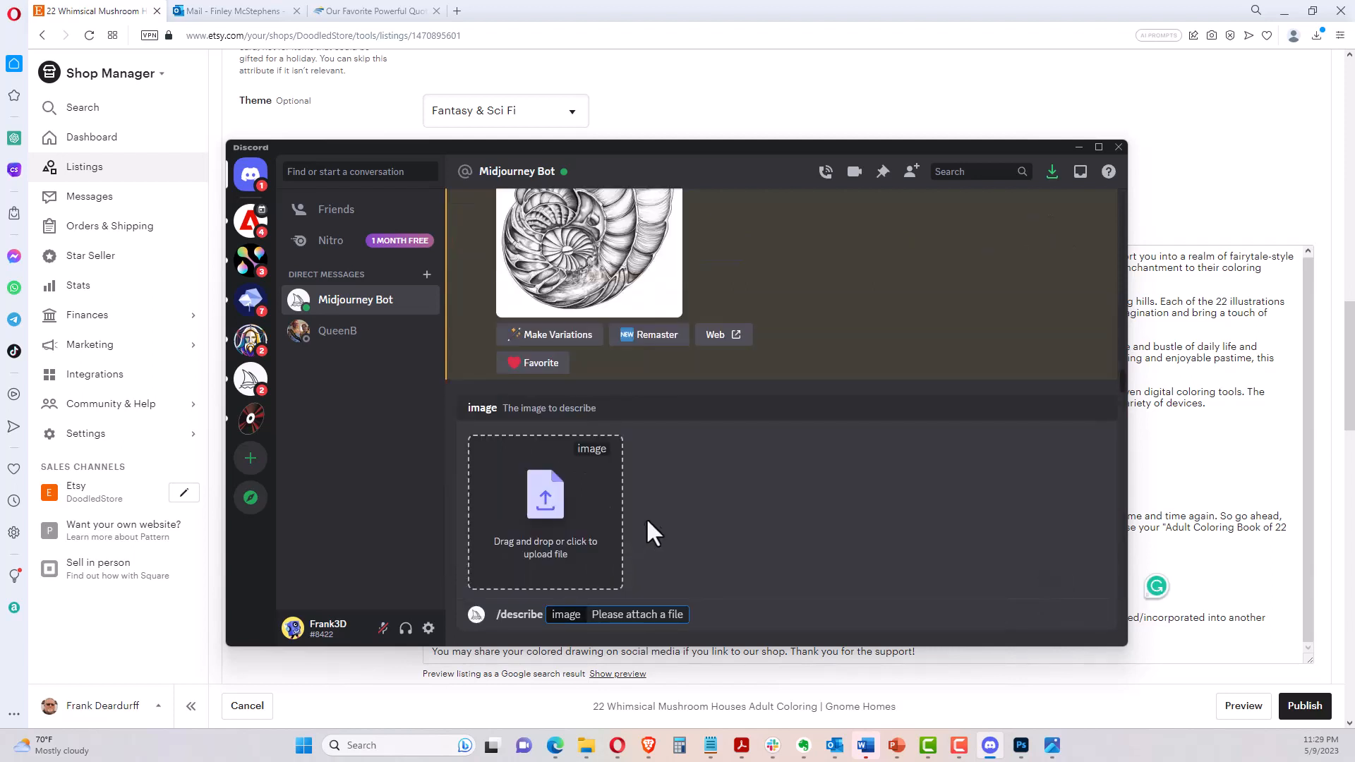
pyautogui.click(591, 751)
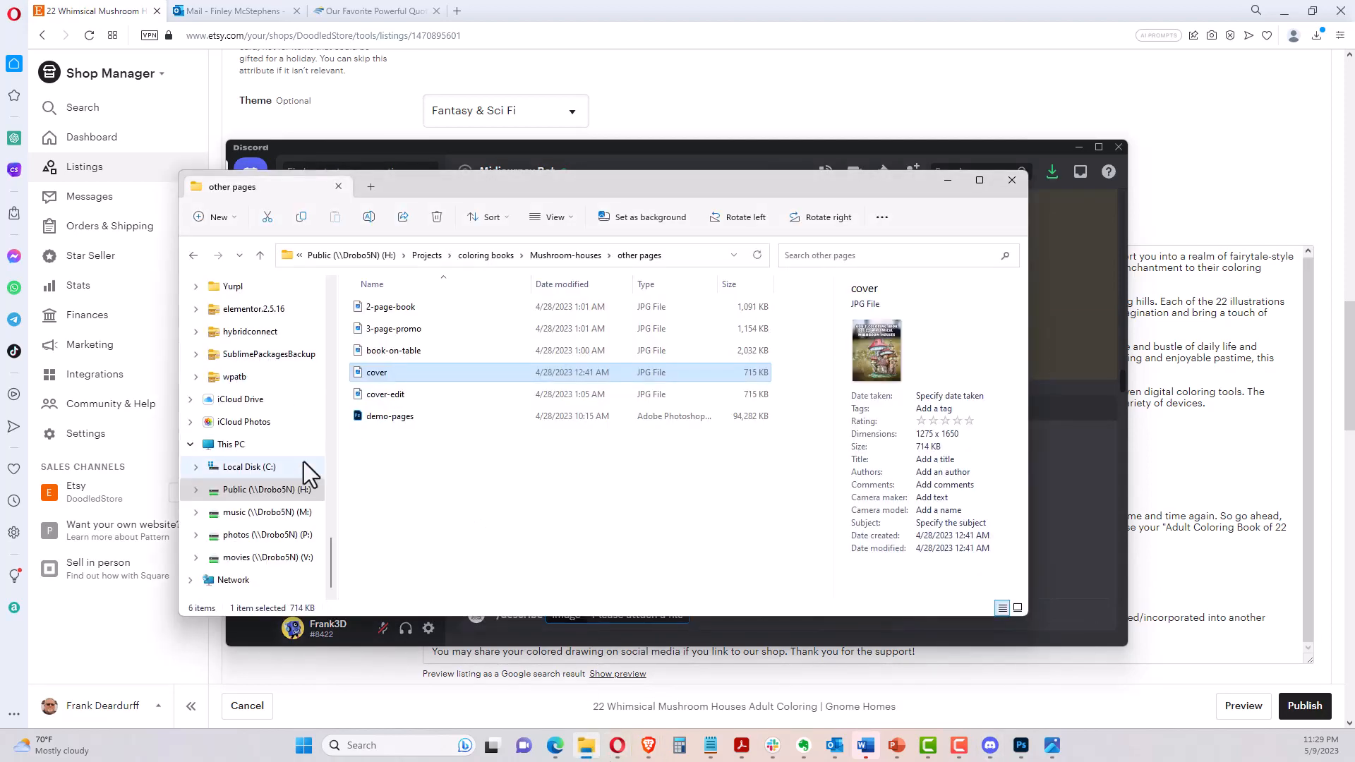
pyautogui.moveTo(330, 546); pyautogui.dragTo(337, 285)
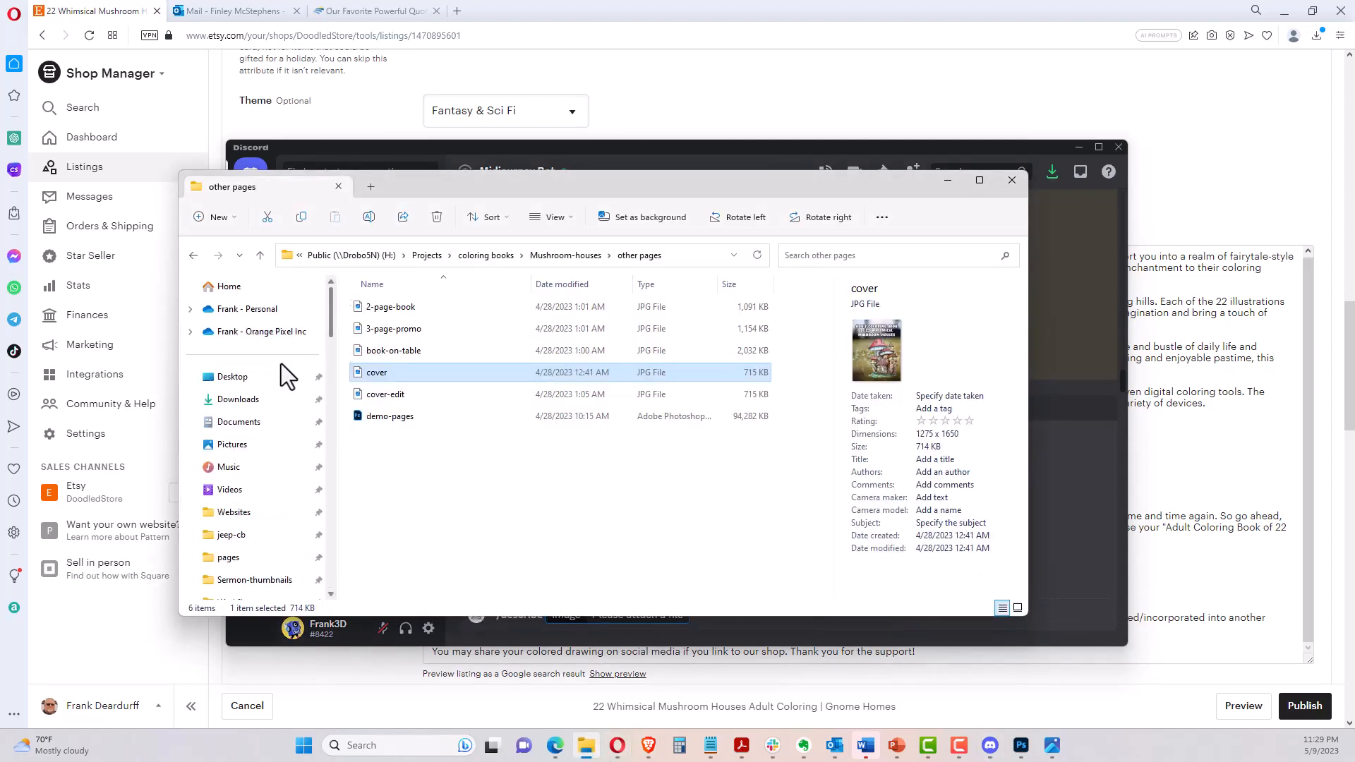
pyautogui.click(262, 400)
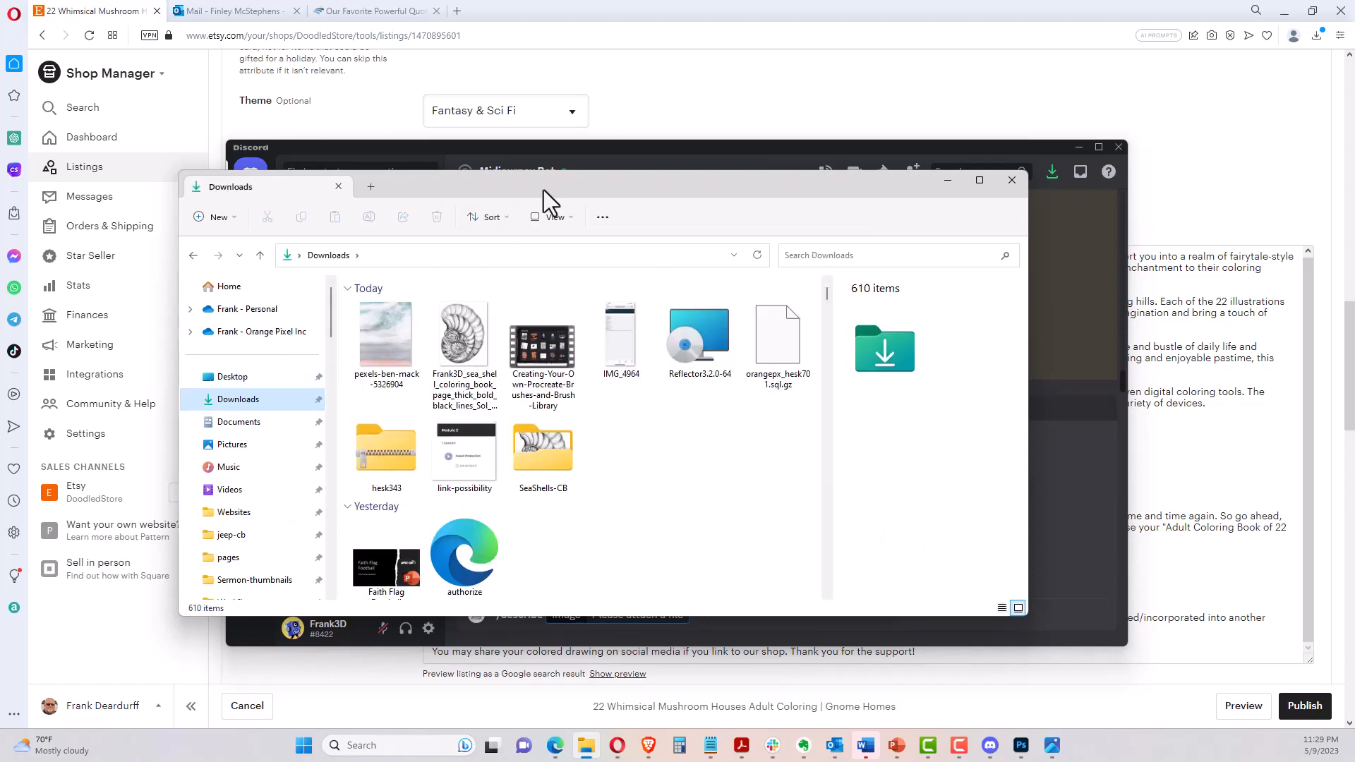
pyautogui.moveTo(543, 189); pyautogui.dragTo(697, 27)
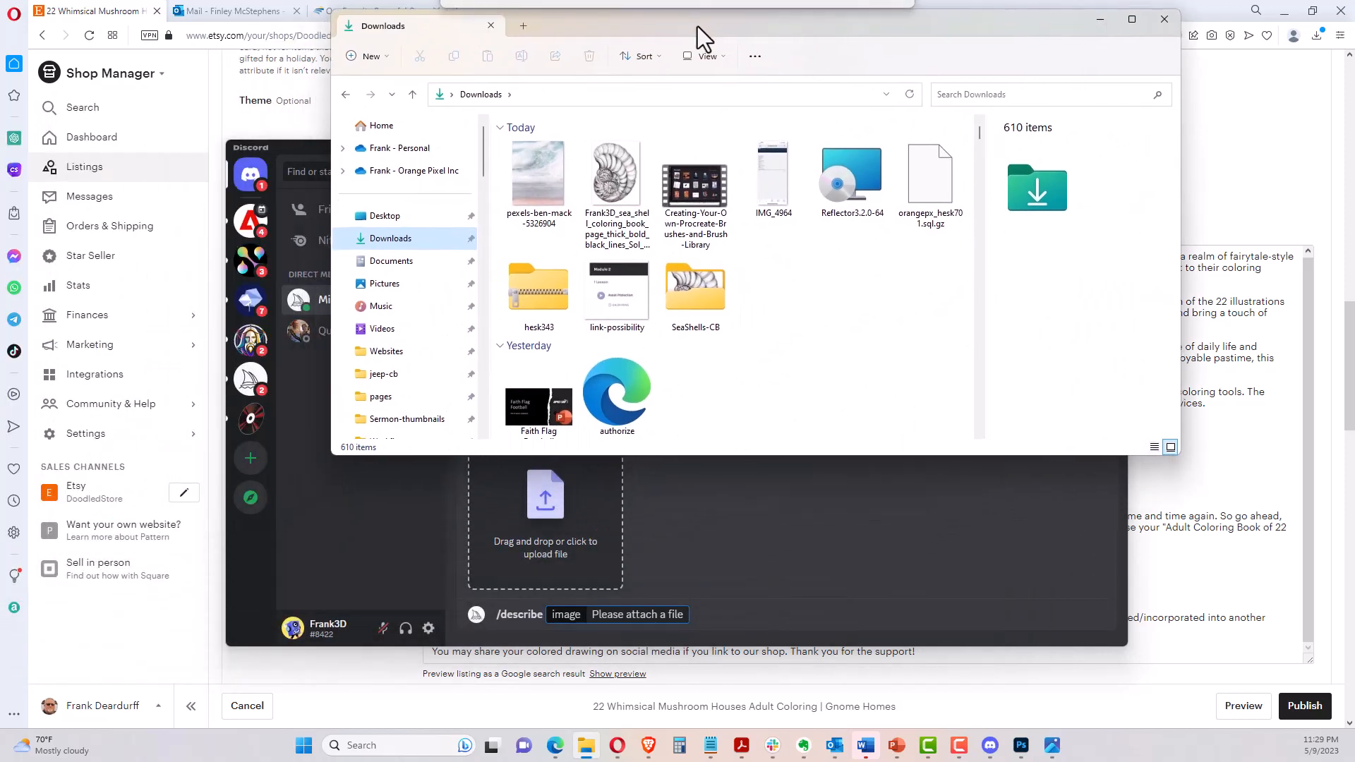
pyautogui.moveTo(614, 180); pyautogui.dragTo(527, 485)
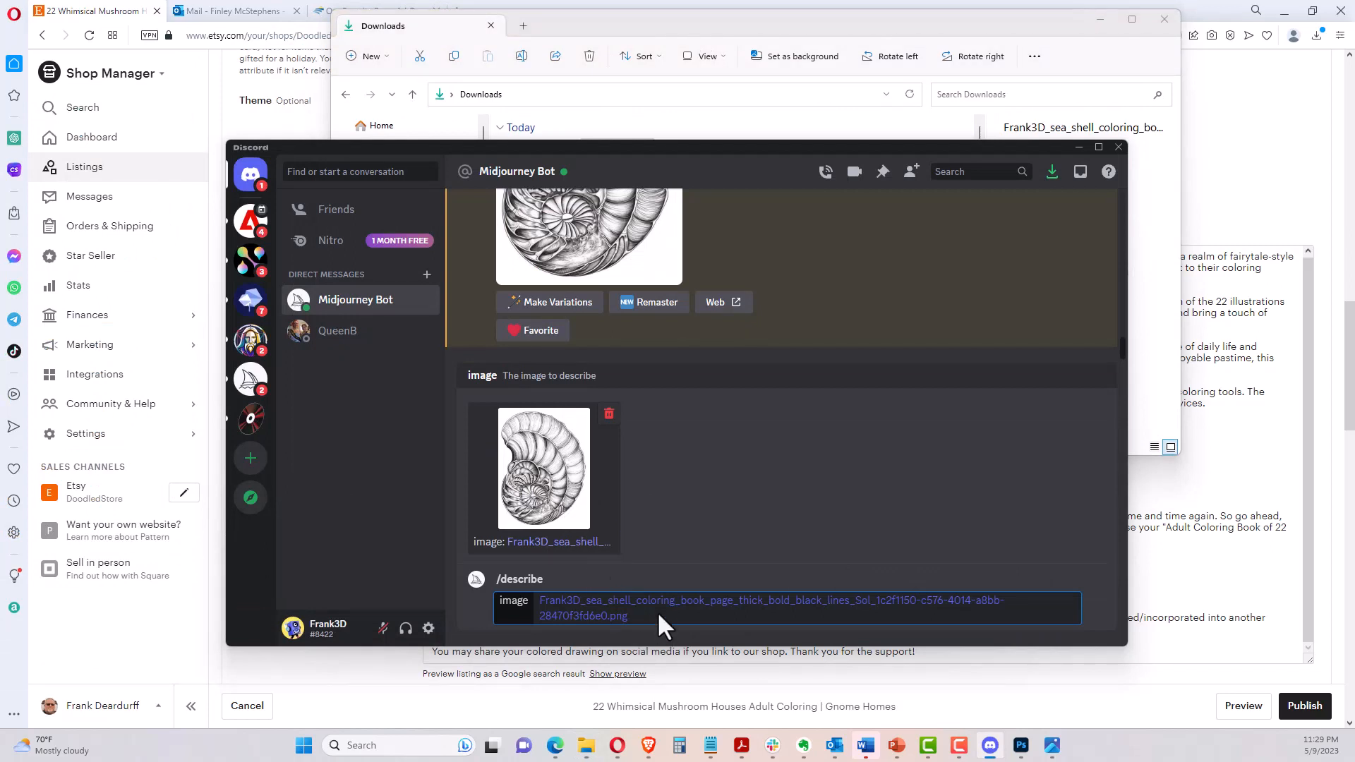
pyautogui.press('Return')
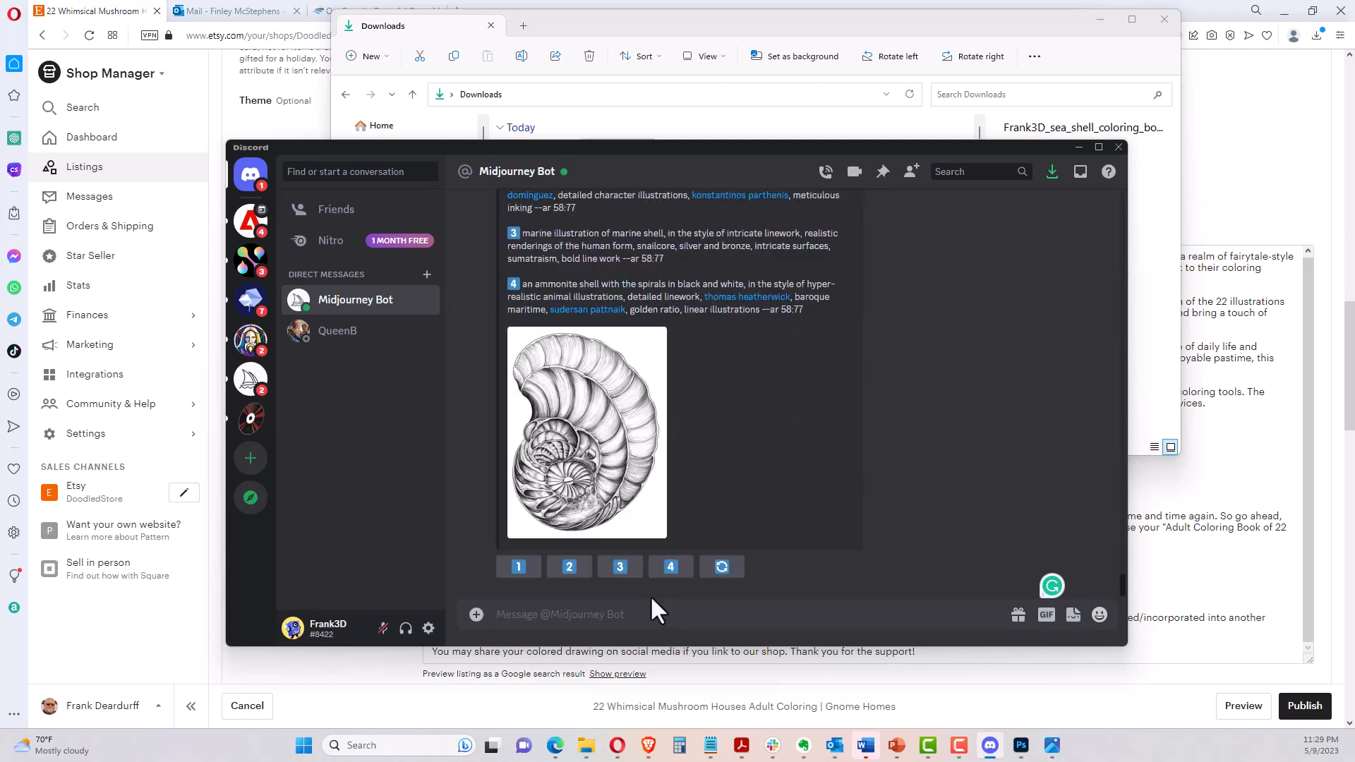
# Copy Midjourney's second shell description from "a drawing of a spiral shell" through "polished metamorphosis"
pyautogui.scroll(3, 726, 488)
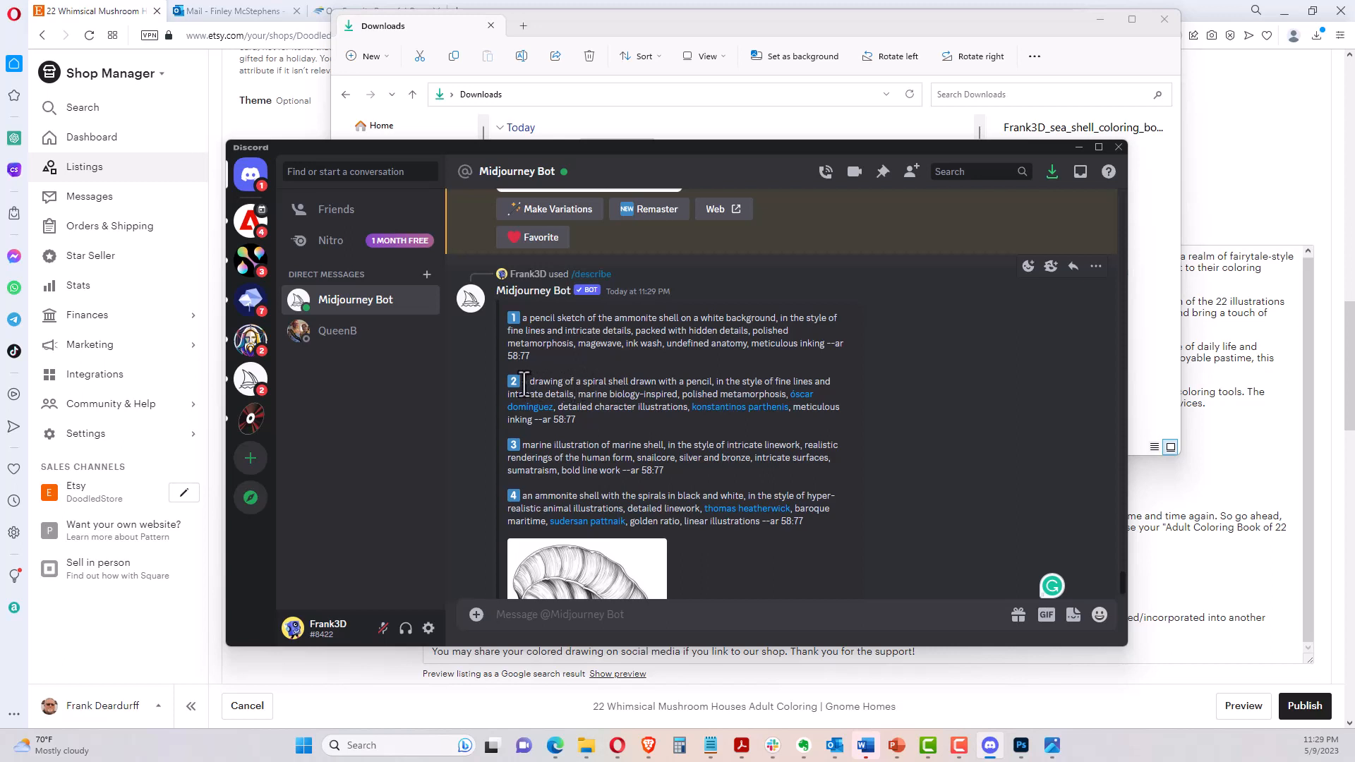
pyautogui.moveTo(524, 384); pyautogui.dragTo(787, 393)
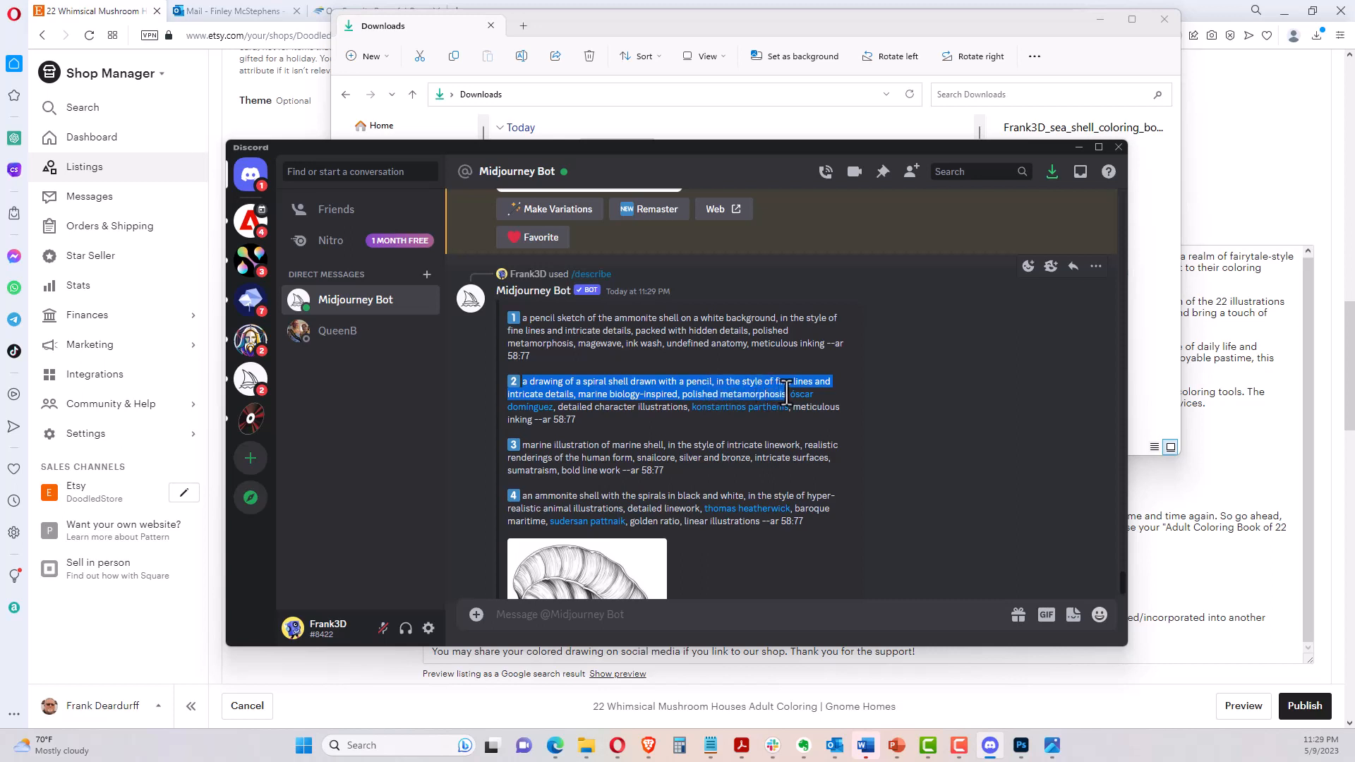
pyautogui.rightClick(741, 390)
pyautogui.click(759, 394)
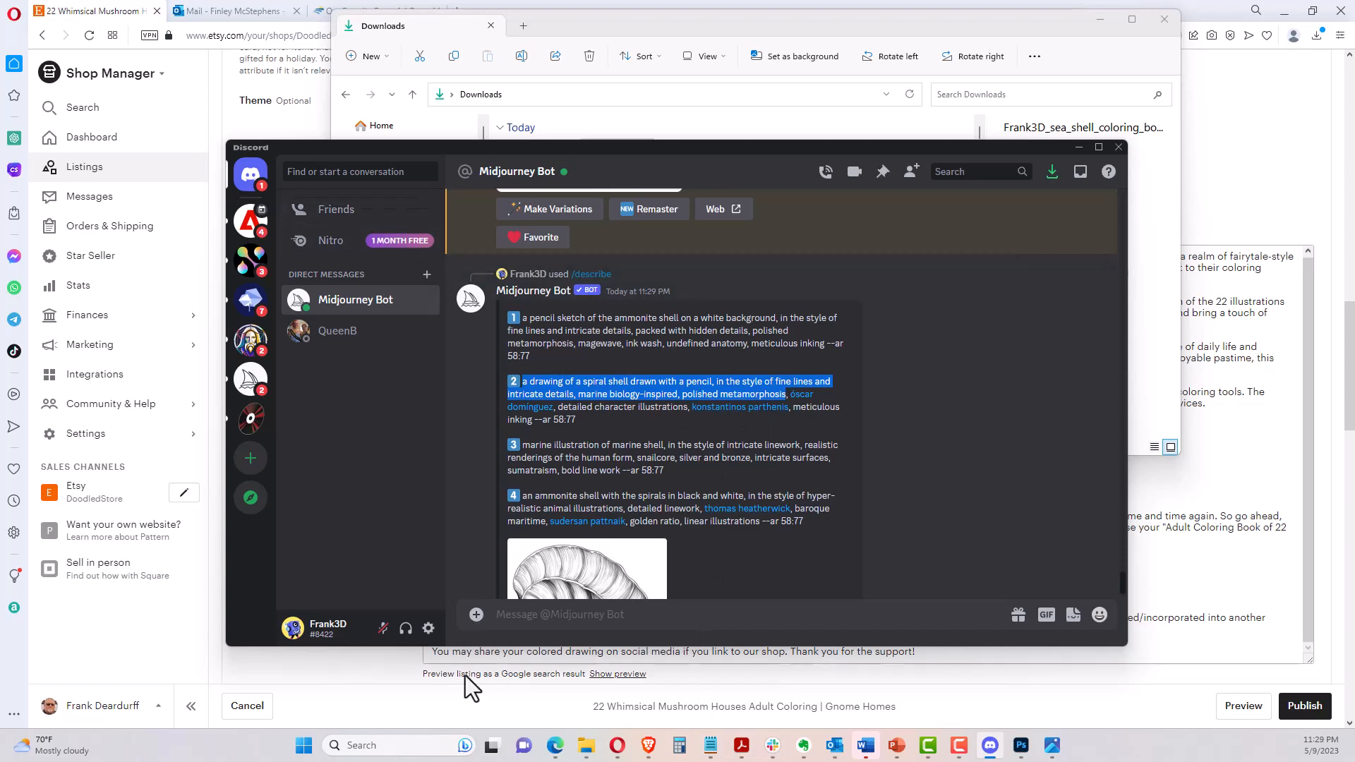
# Switch to the ChatGPT chat in Brave and enter "write a product description in a friendly but informative voice using this paragraph" as the prompt
pyautogui.moveTo(657, 750)
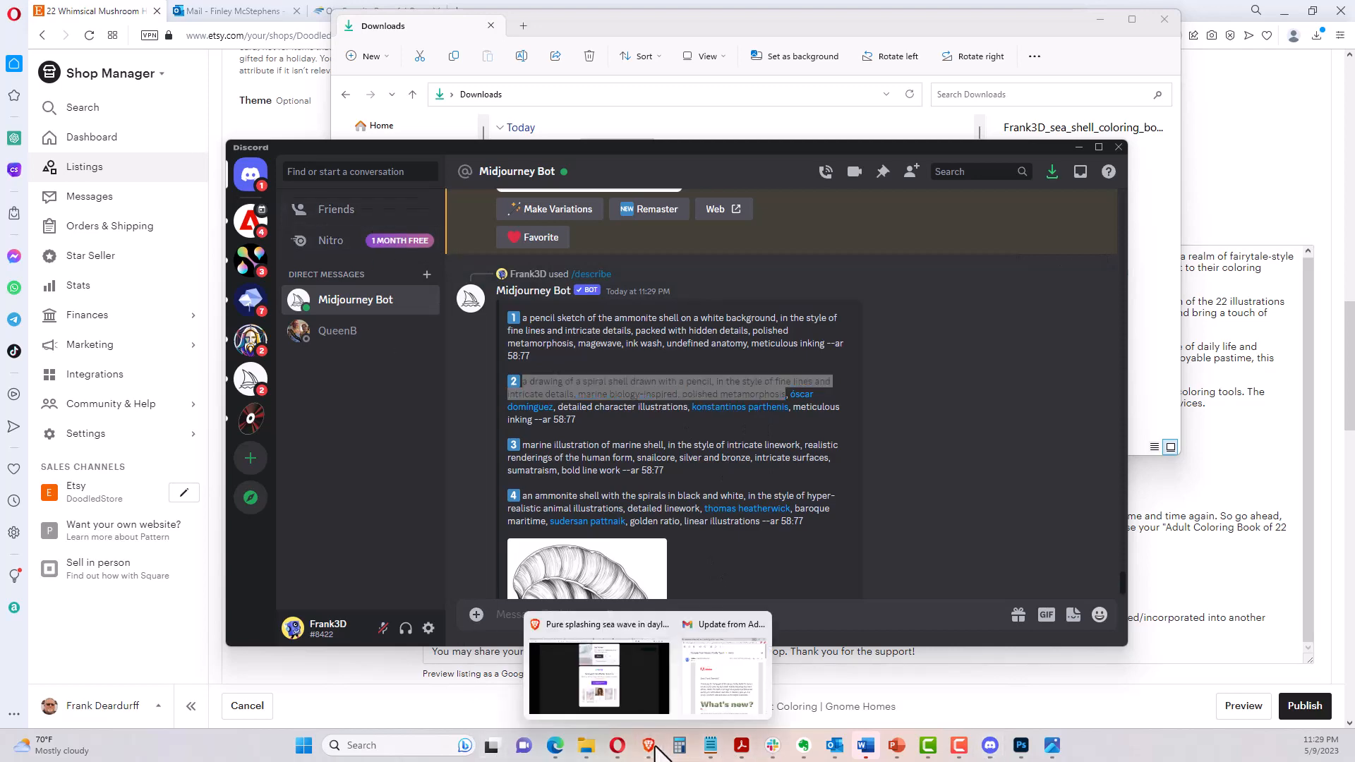
pyautogui.click(647, 688)
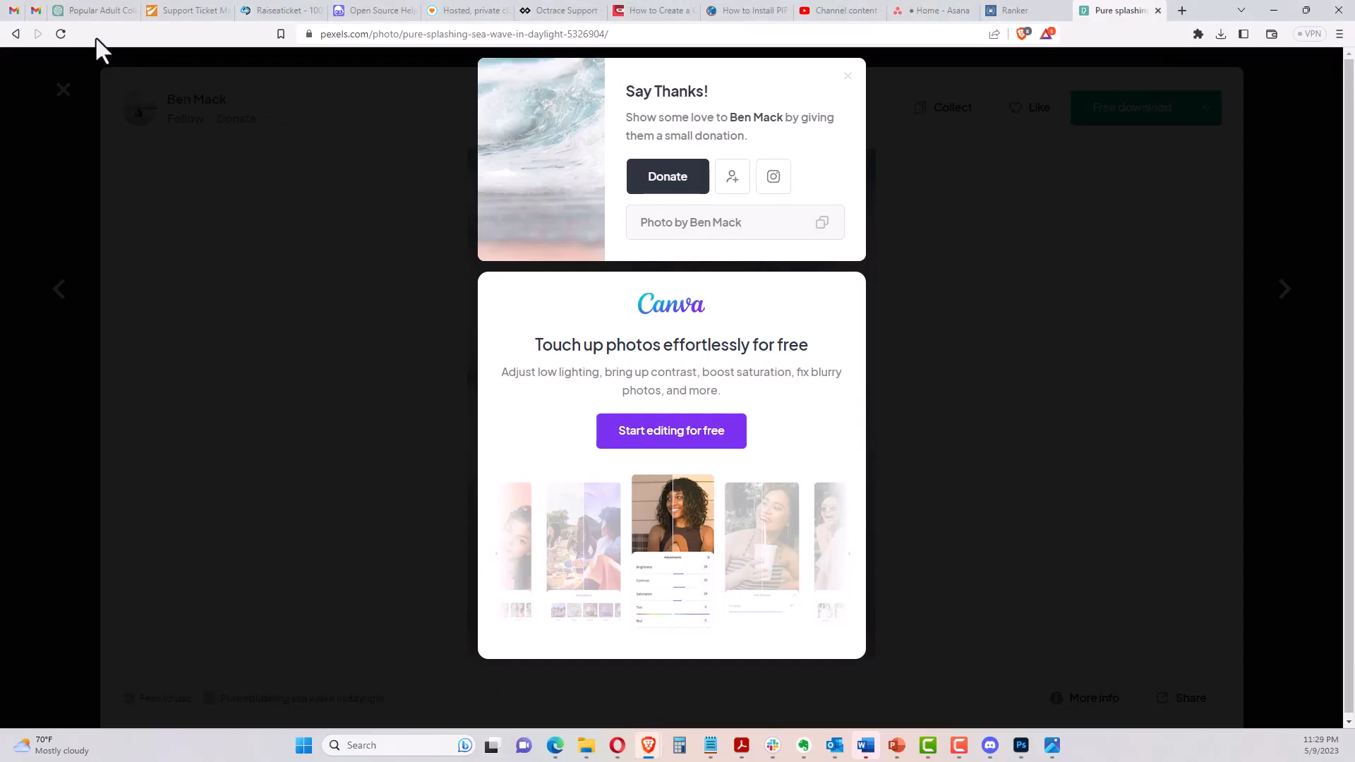
pyautogui.click(99, 11)
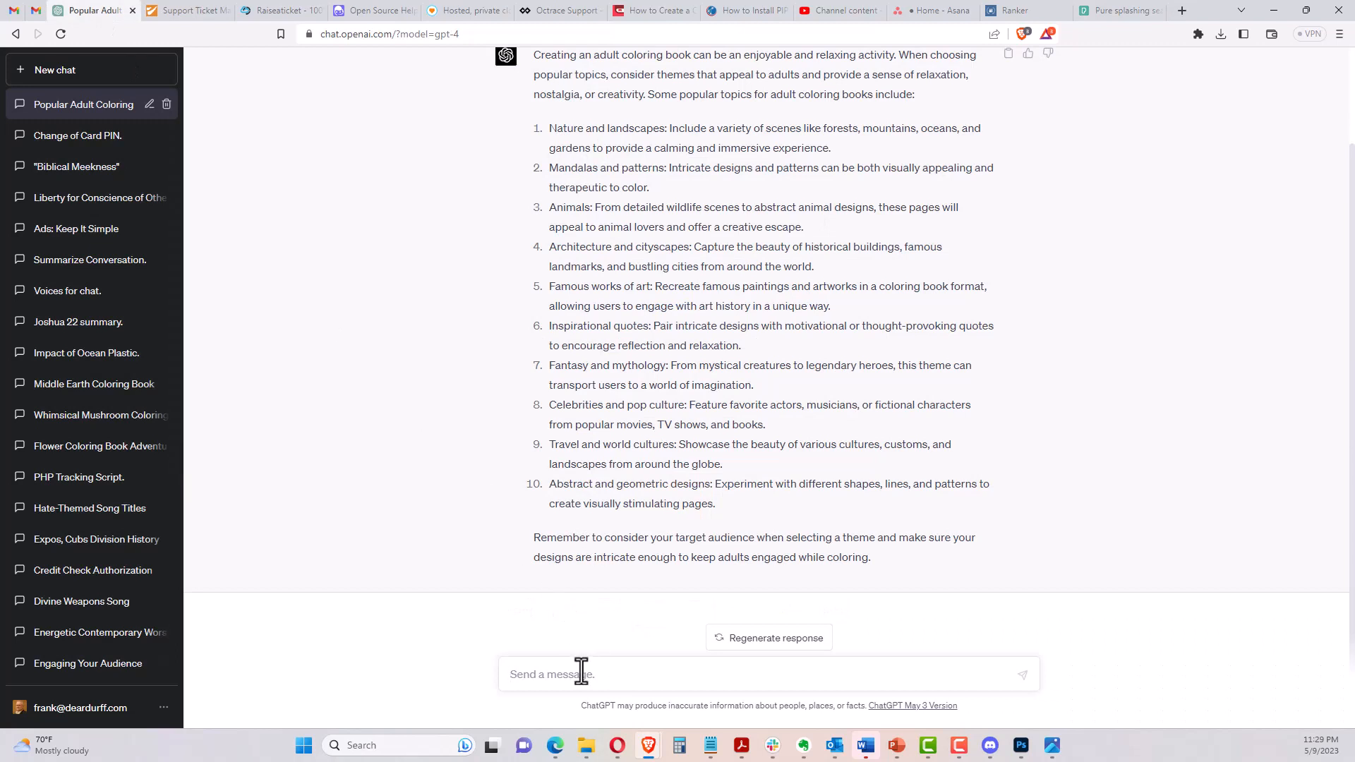
pyautogui.write('write a product description in a friendly but informative voice using this paragraph')
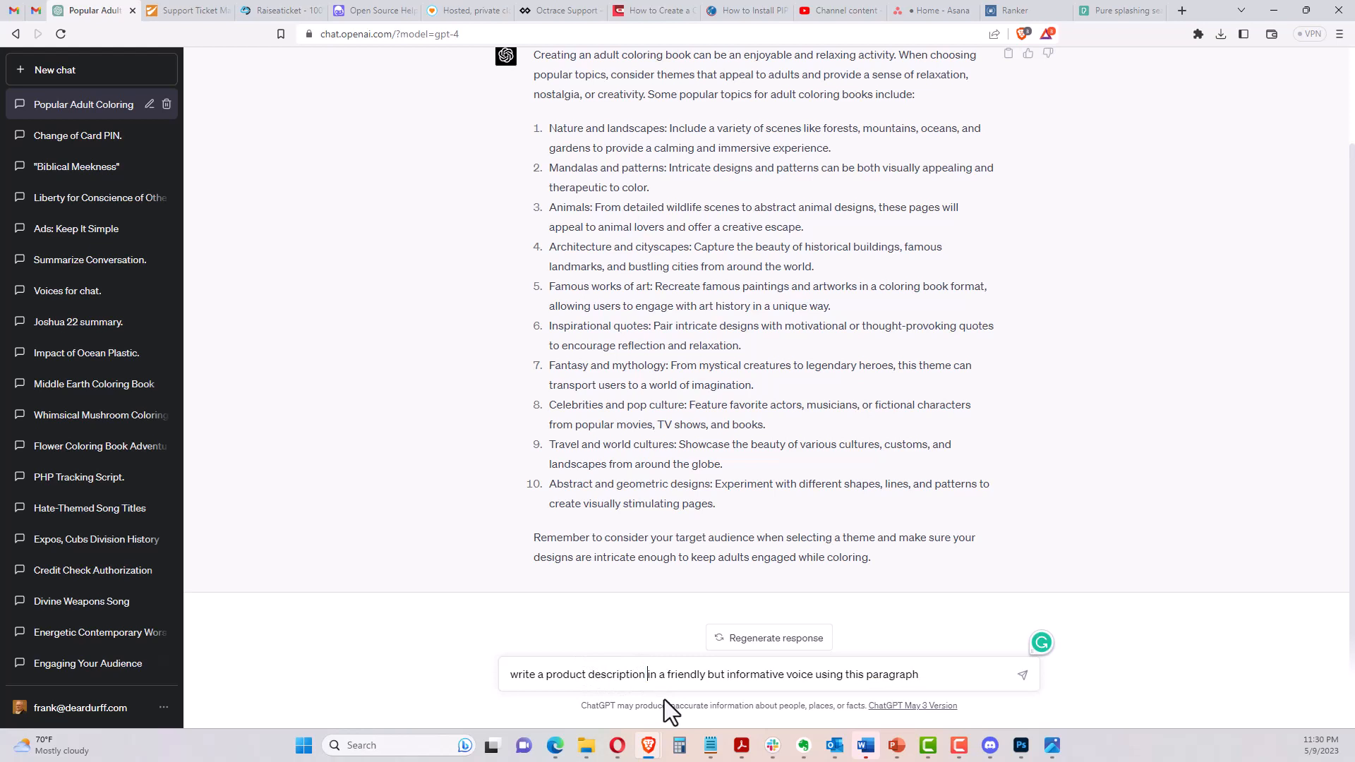
# Insert "for a sea shell coloring book," after "product description" in the prompt and send it
pyautogui.write('for a')
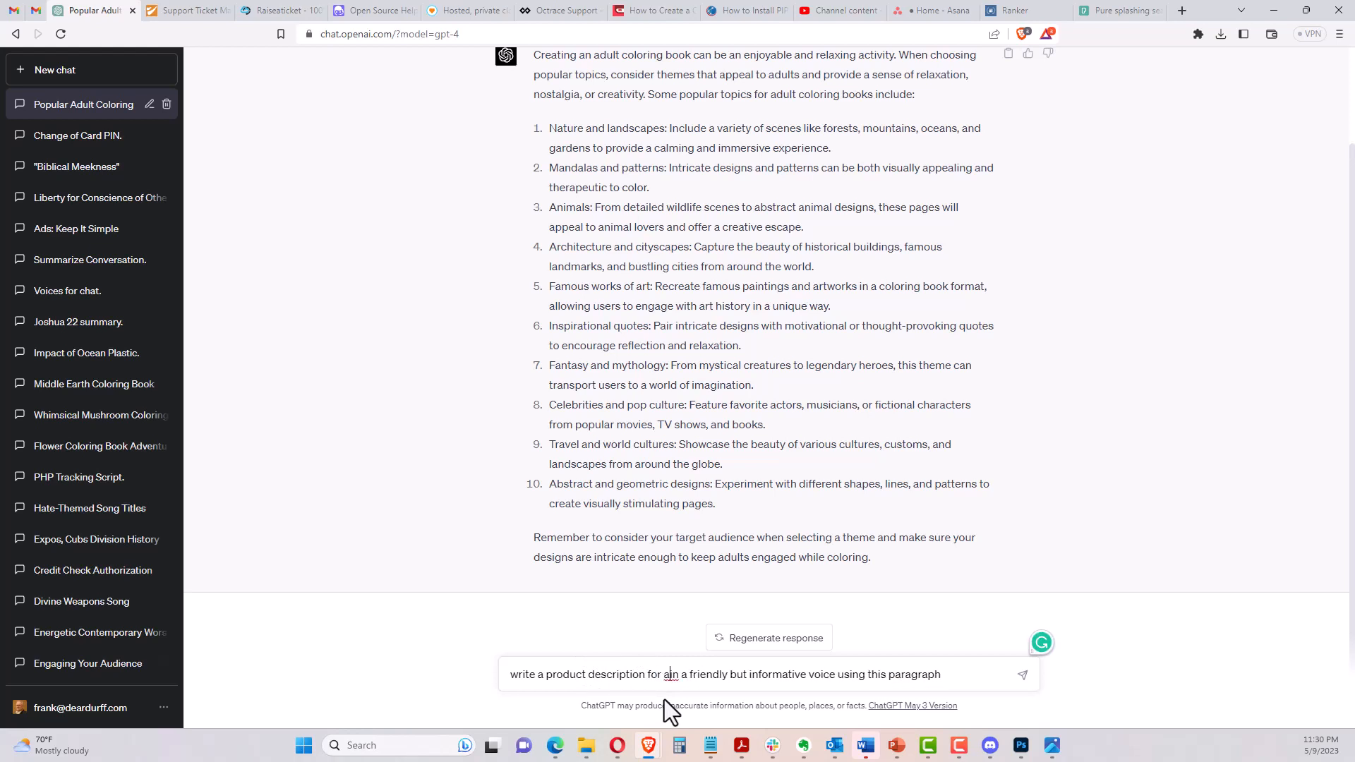
pyautogui.write(' sea s')
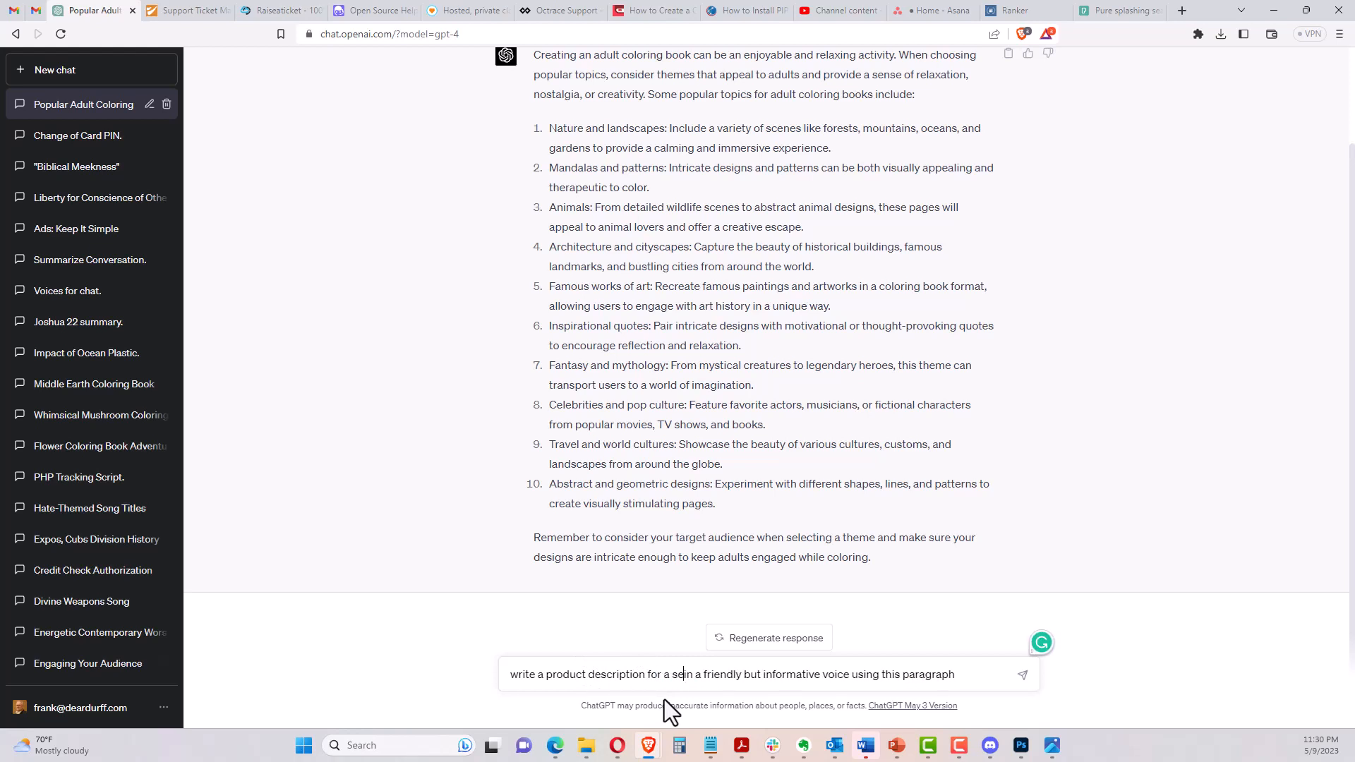
pyautogui.write('hell colorin')
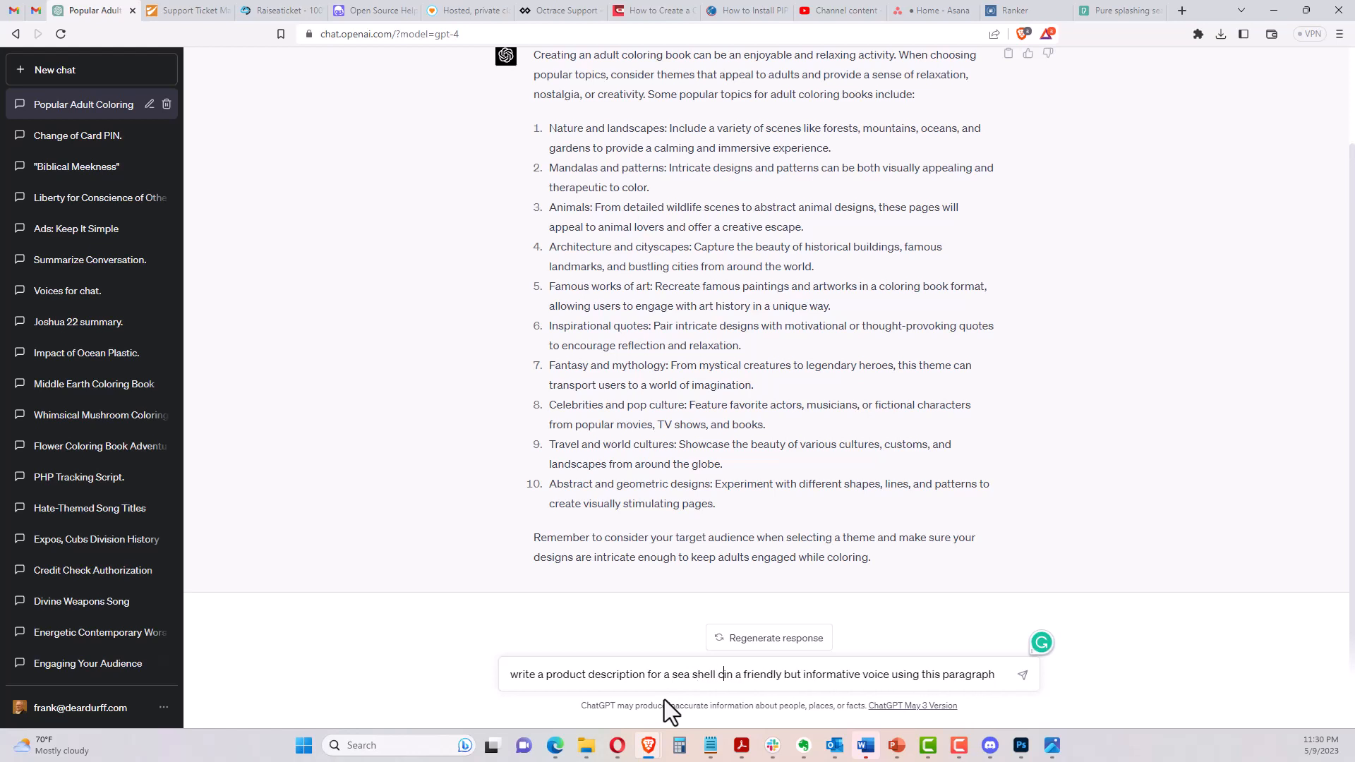
pyautogui.write('g ')
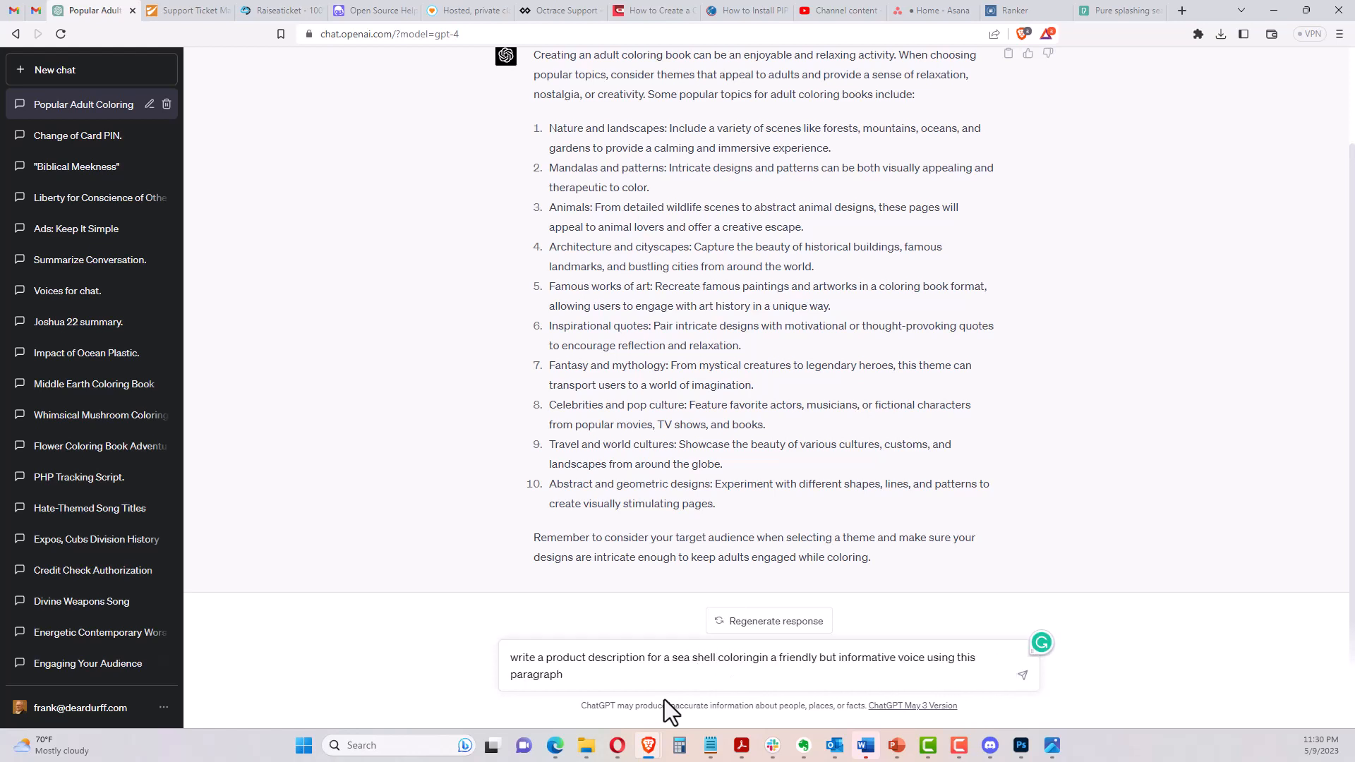
pyautogui.write('gook')
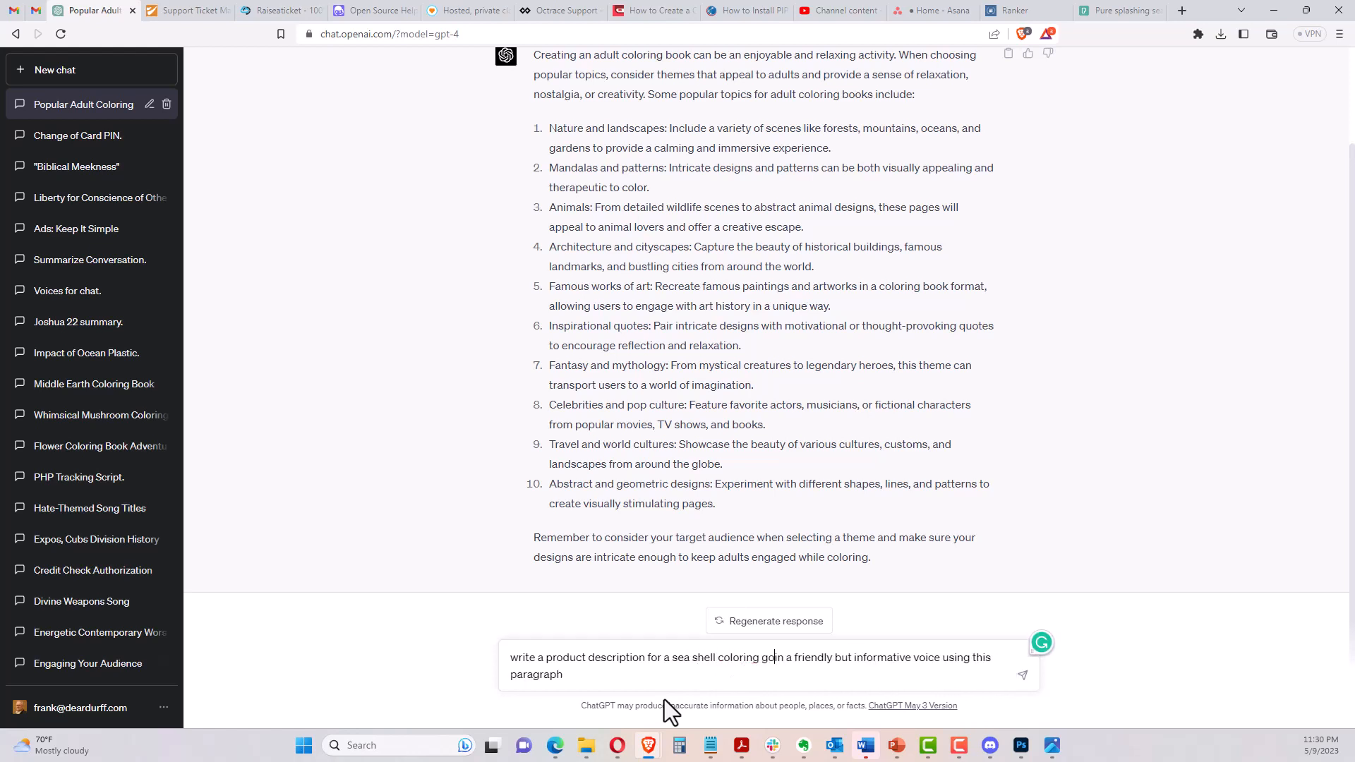
pyautogui.press('BackSpace')
pyautogui.press('BackSpace')
pyautogui.press('BackSpace')
pyautogui.press('BackSpace')
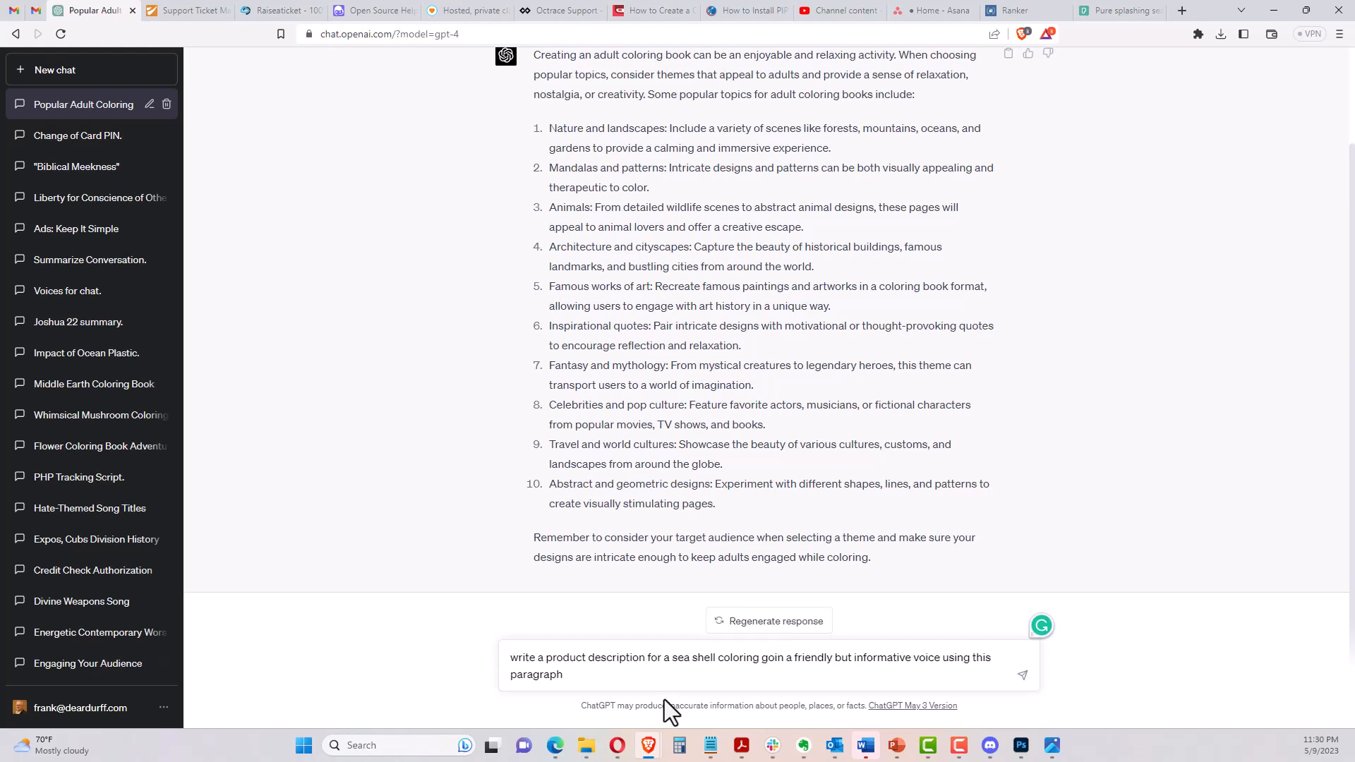
pyautogui.write('book,')
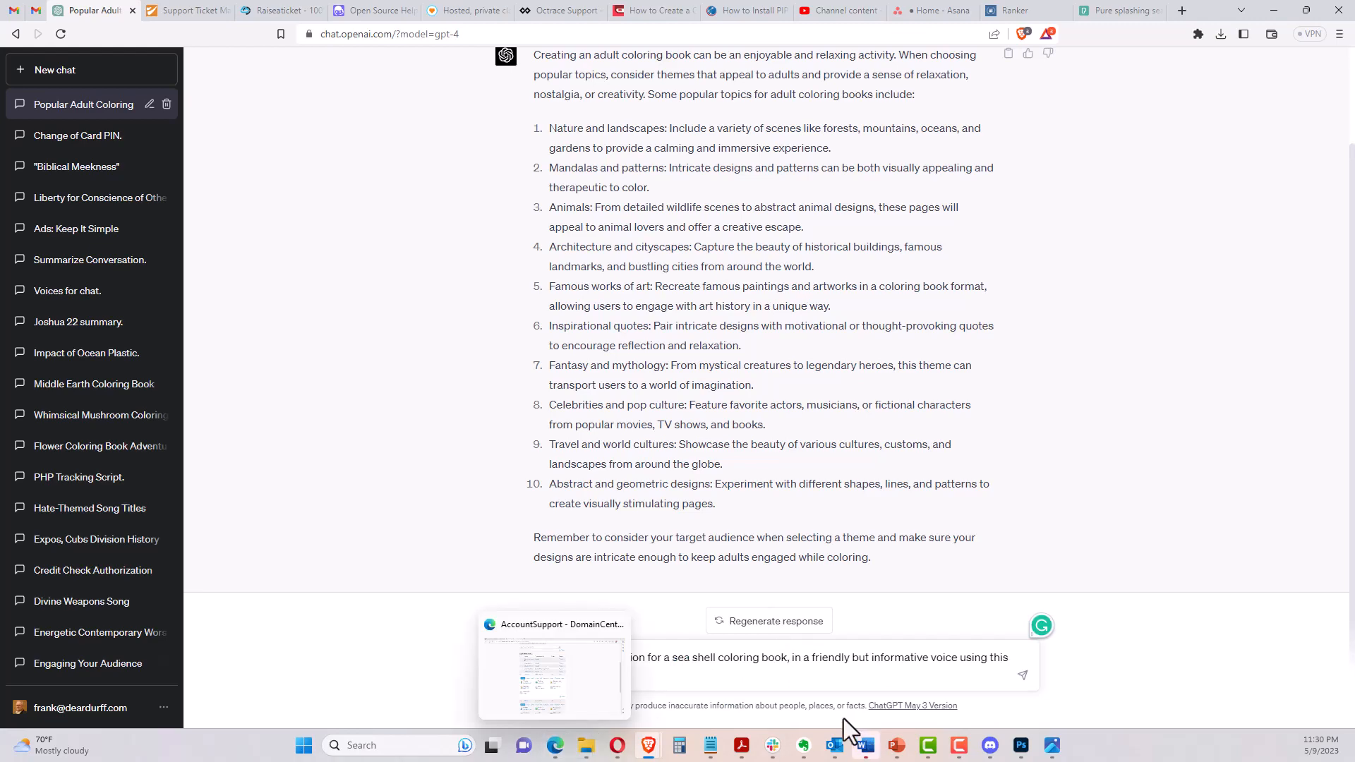
pyautogui.press('Return')
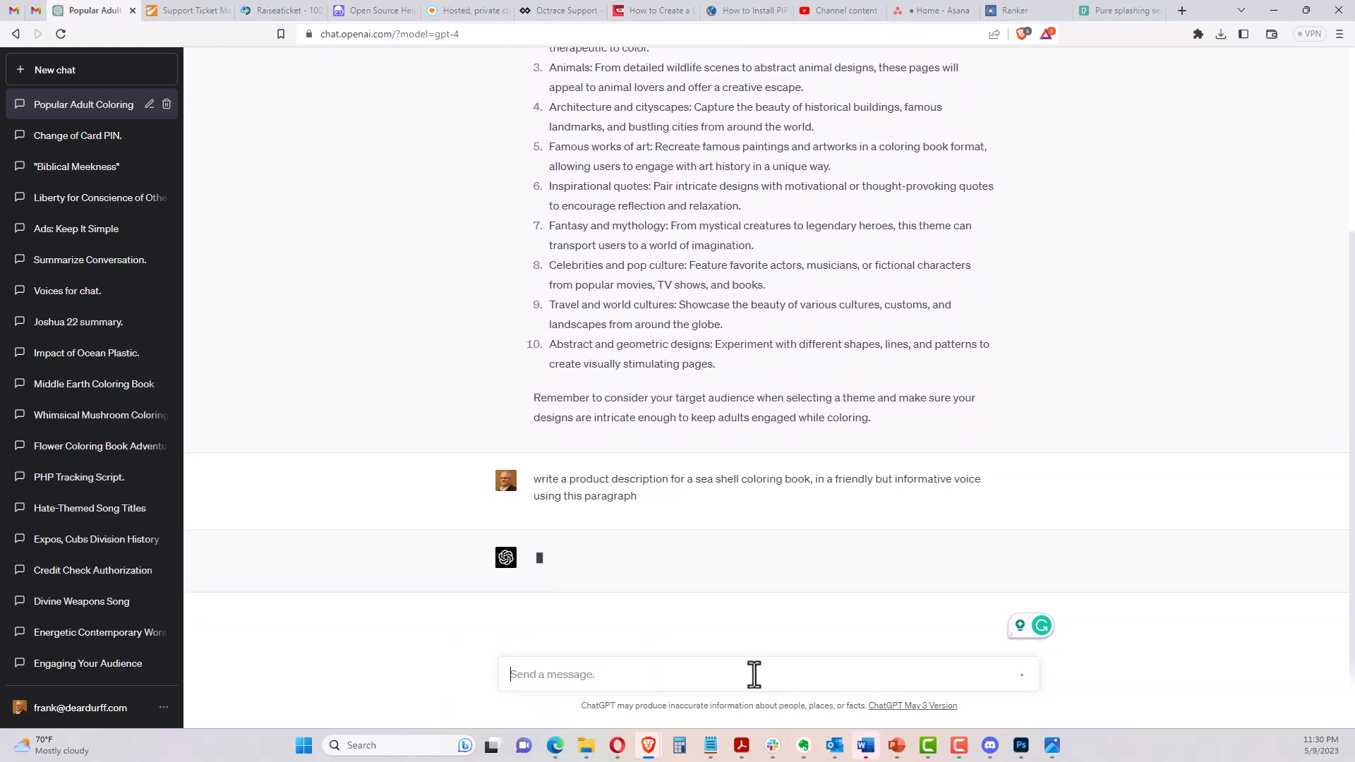
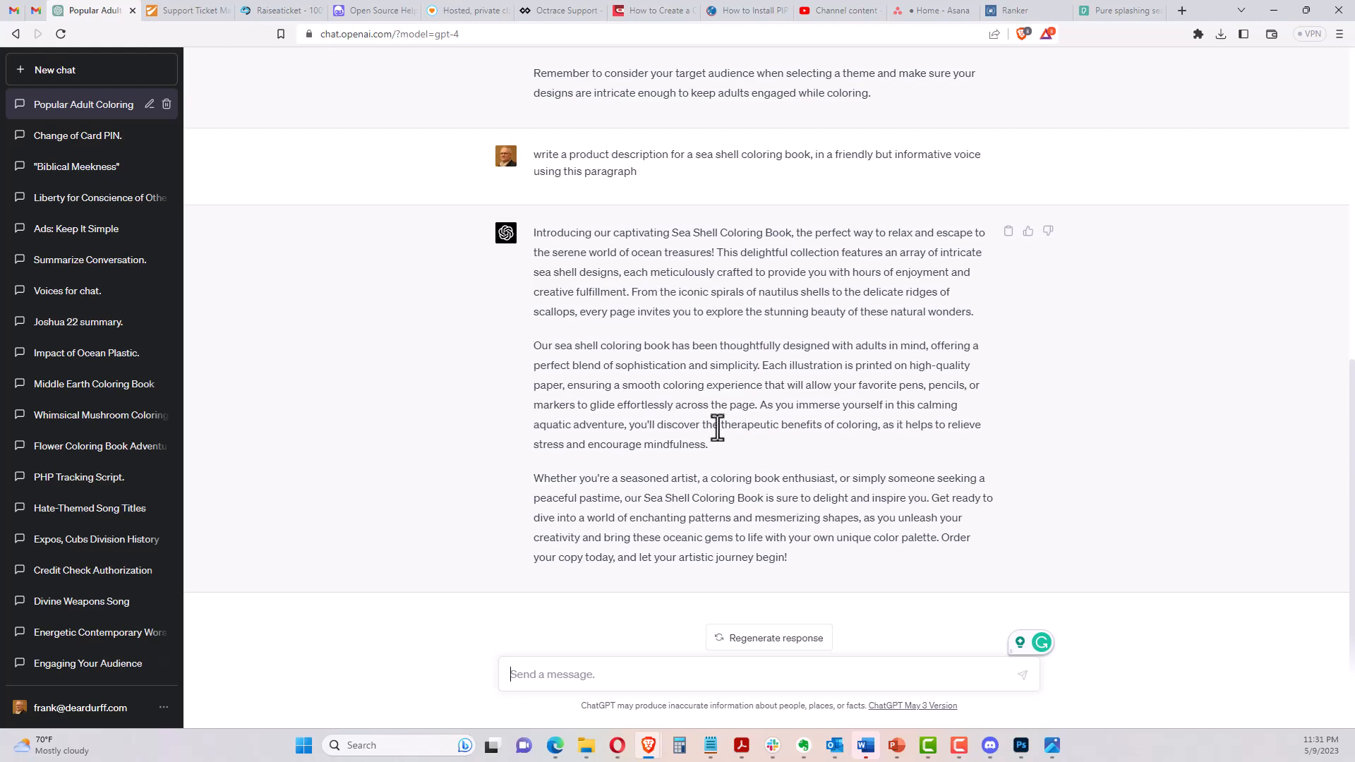
# Switch to Opera and examine the printing and personal-use notes in the mushroom houses listing's description
pyautogui.click(624, 750)
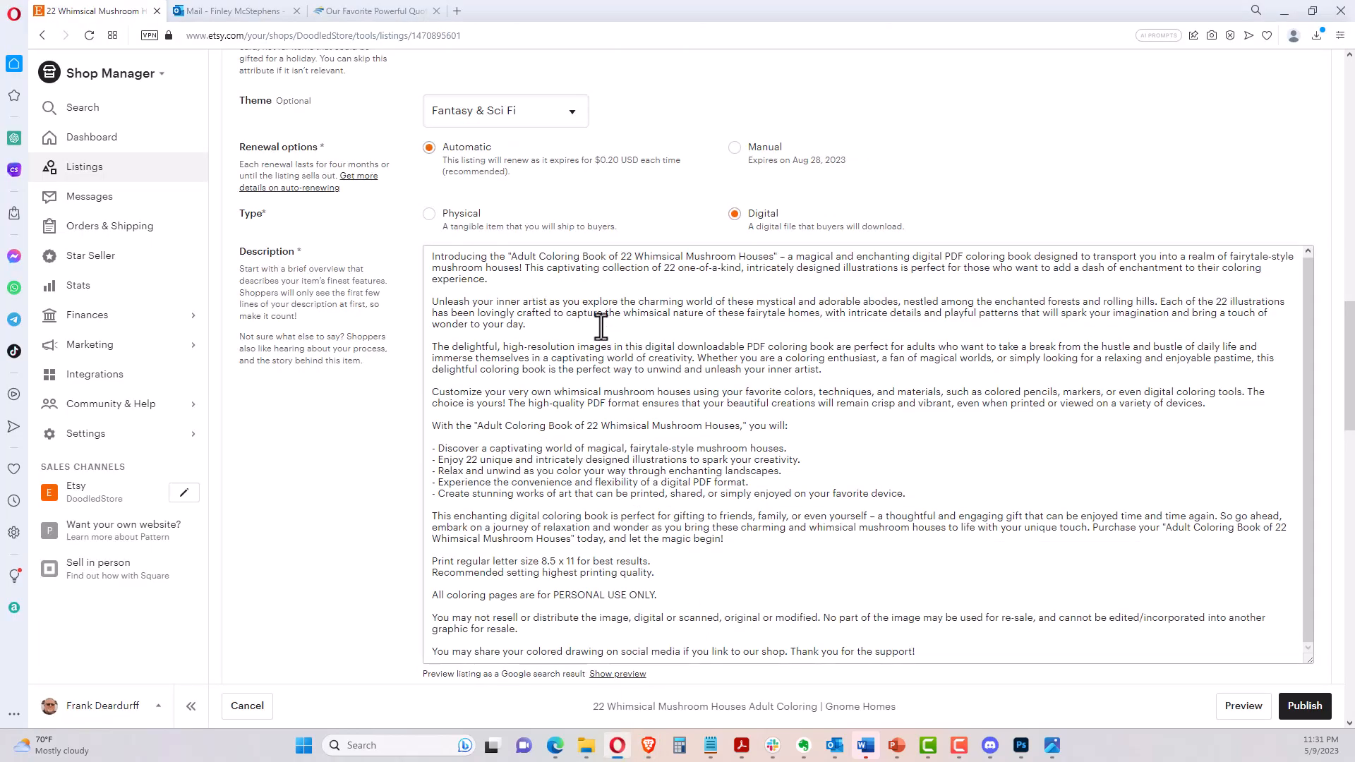
pyautogui.scroll(-2, 572, 422)
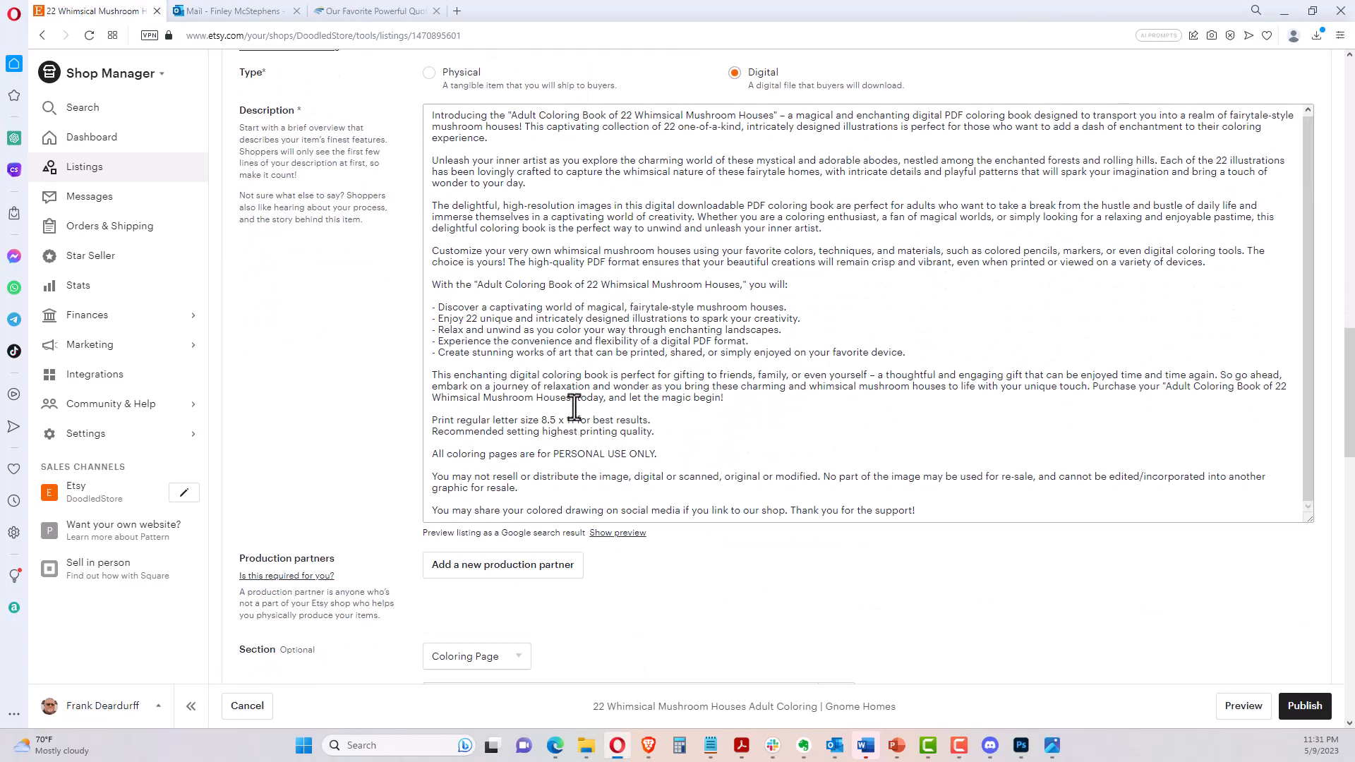
pyautogui.moveTo(429, 423); pyautogui.dragTo(605, 449)
pyautogui.click(544, 443)
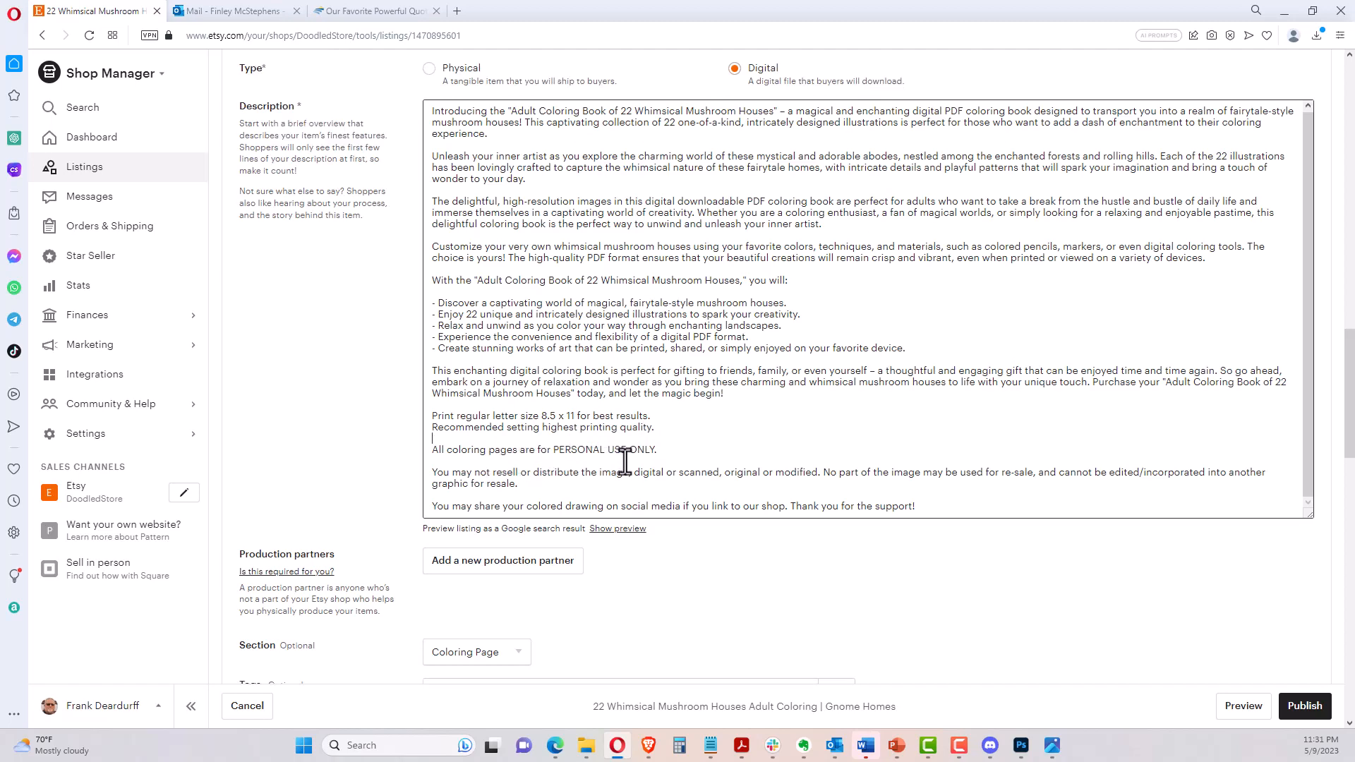
pyautogui.scroll(-1, 617, 459)
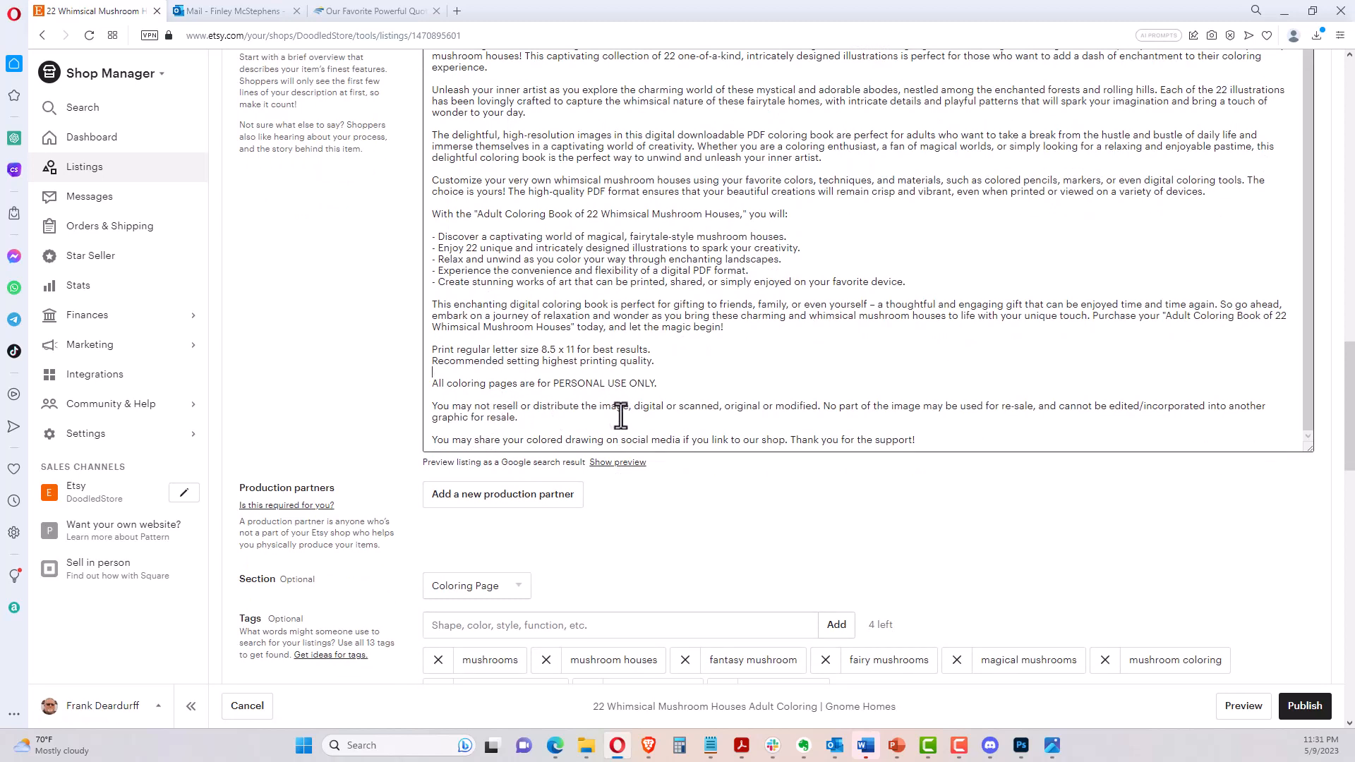
pyautogui.scroll(-2, 621, 417)
pyautogui.scroll(3, 617, 414)
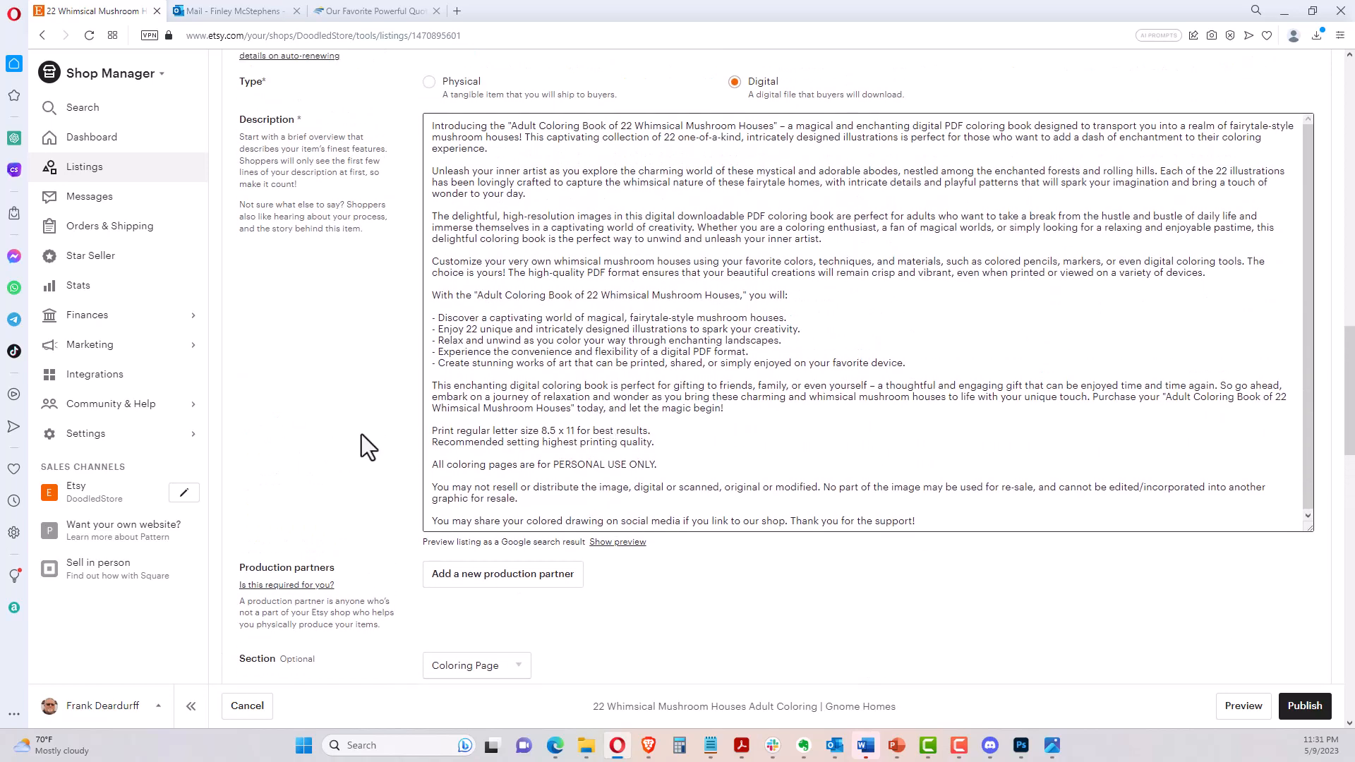
# Examine the listing's title, category, tags, price, digital files, returns policy and marketing settings
pyautogui.scroll(10, 362, 434)
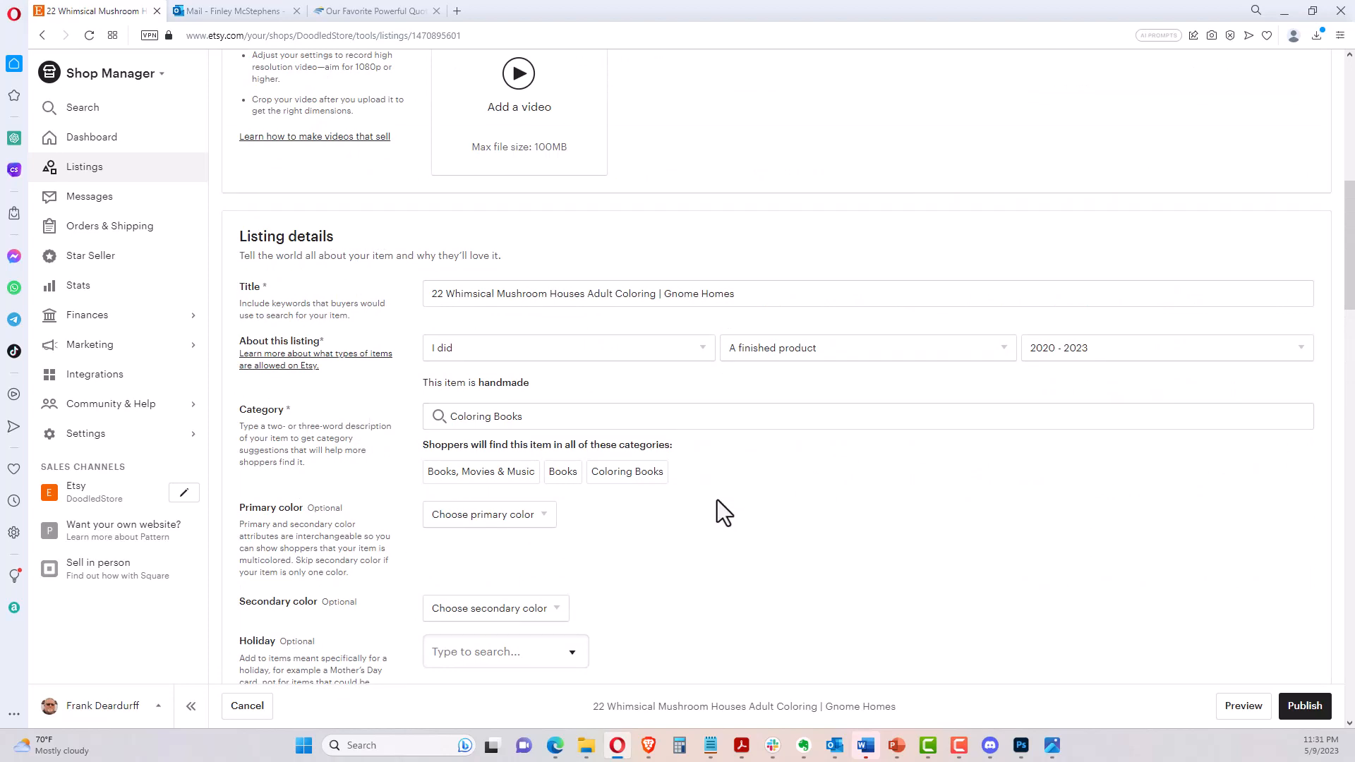
pyautogui.scroll(6, 709, 494)
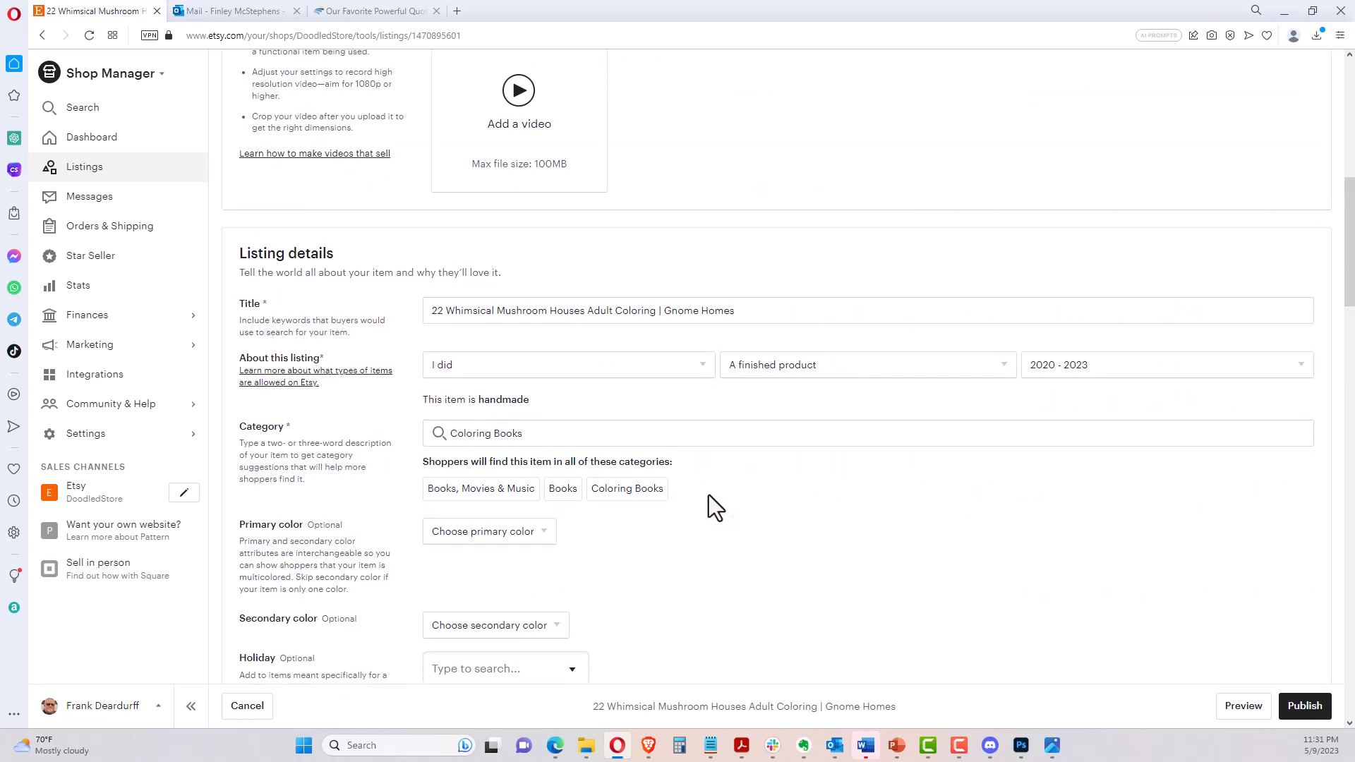
pyautogui.scroll(-6, 703, 491)
pyautogui.scroll(-3, 703, 490)
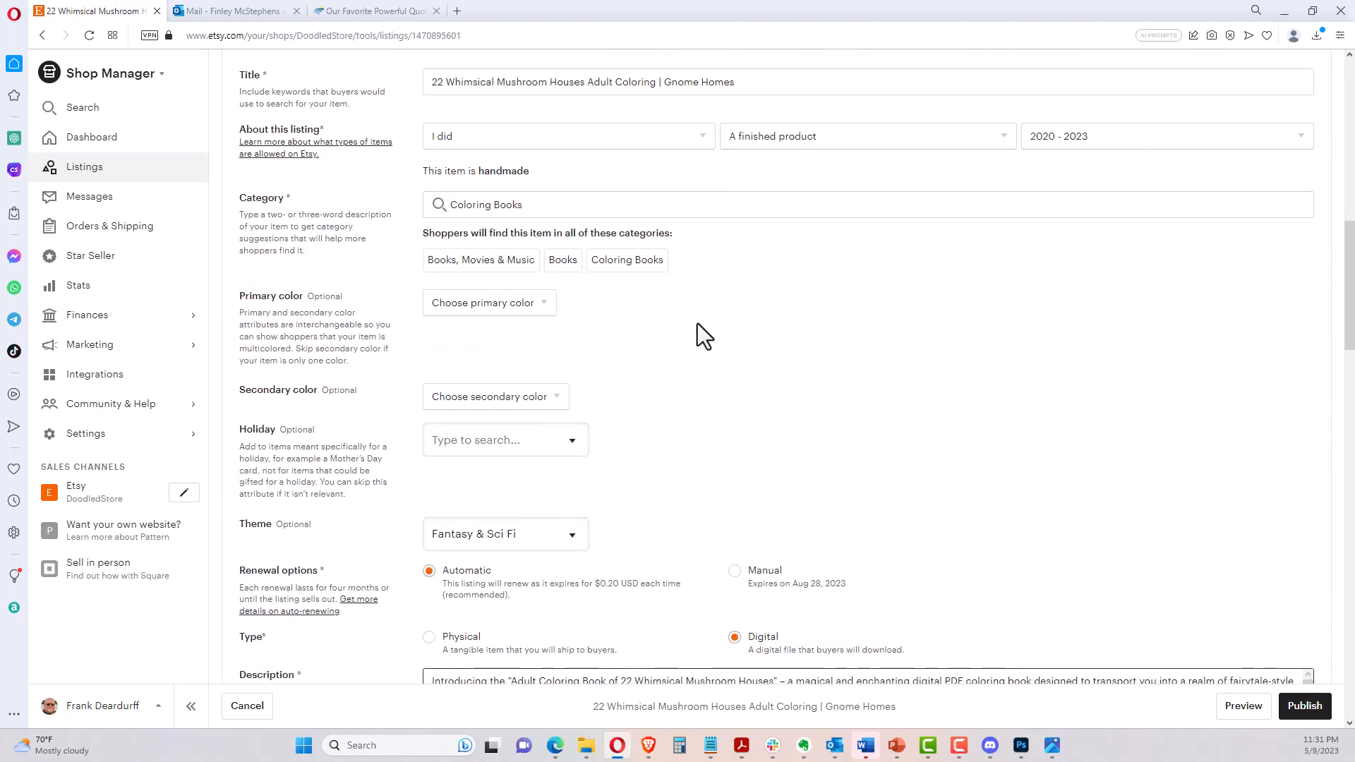
pyautogui.scroll(-10, 667, 465)
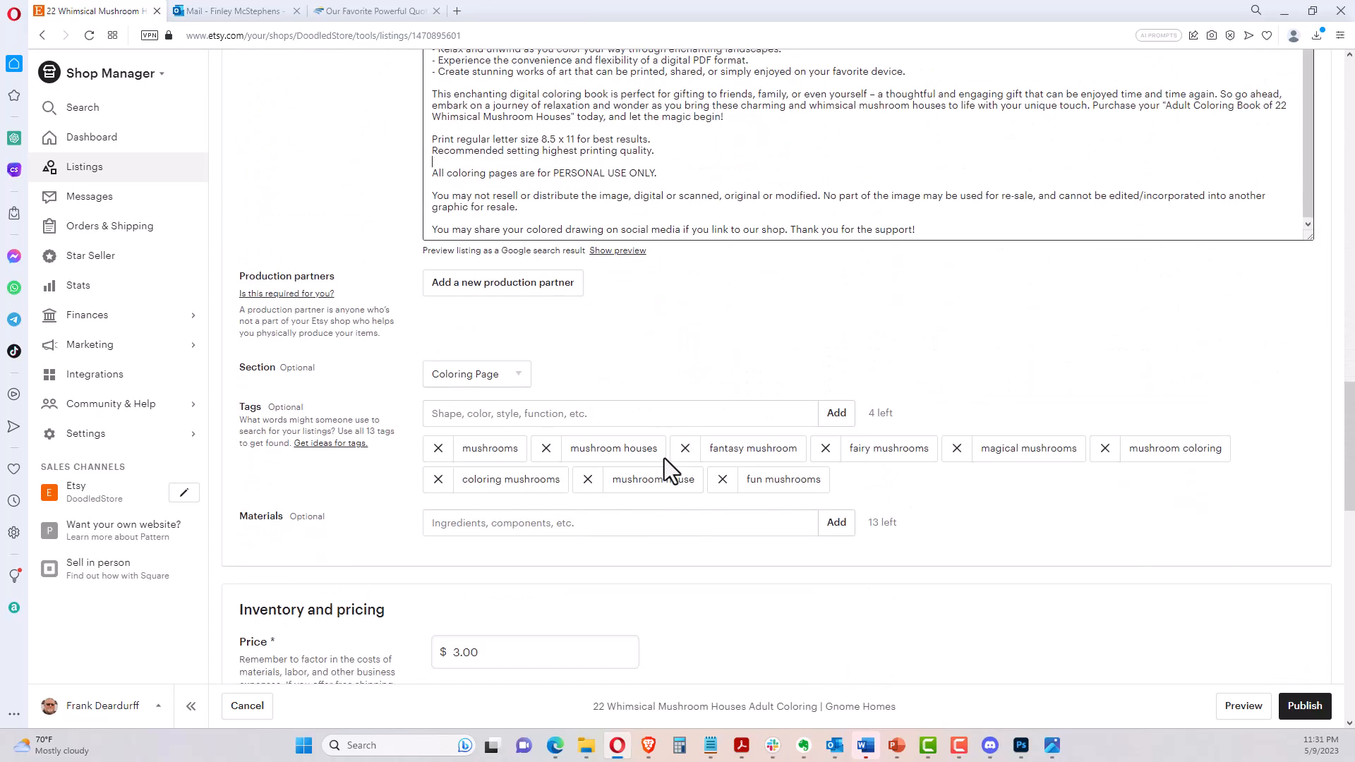
pyautogui.scroll(-3, 663, 466)
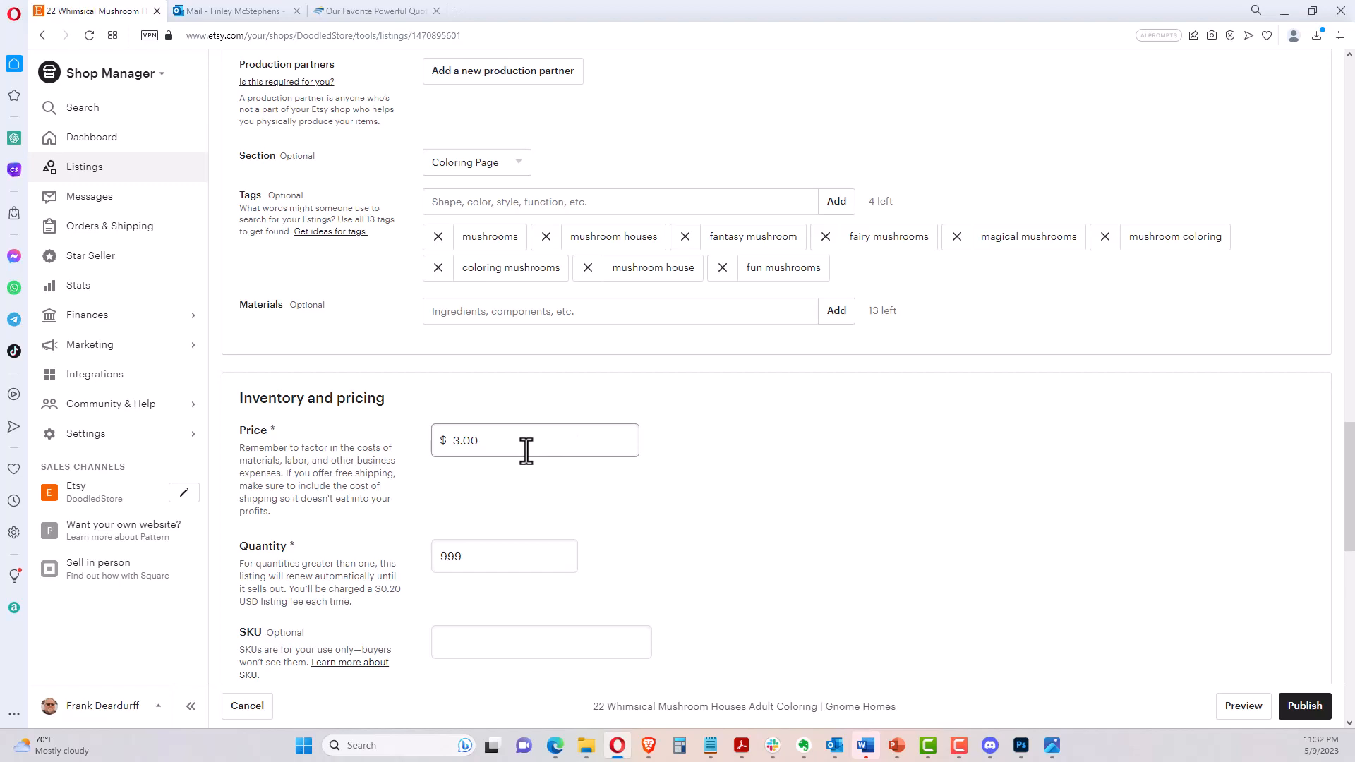
pyautogui.scroll(-3, 614, 494)
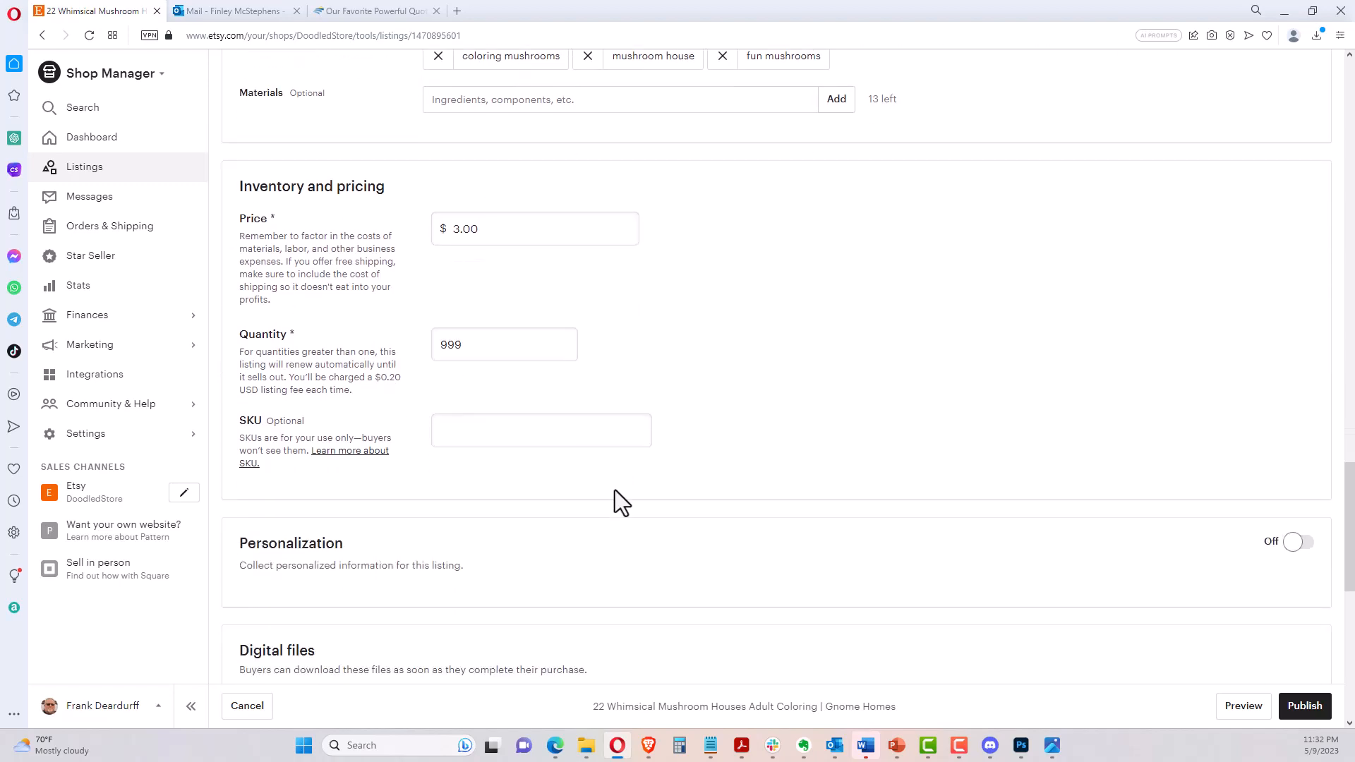
pyautogui.scroll(-6, 669, 426)
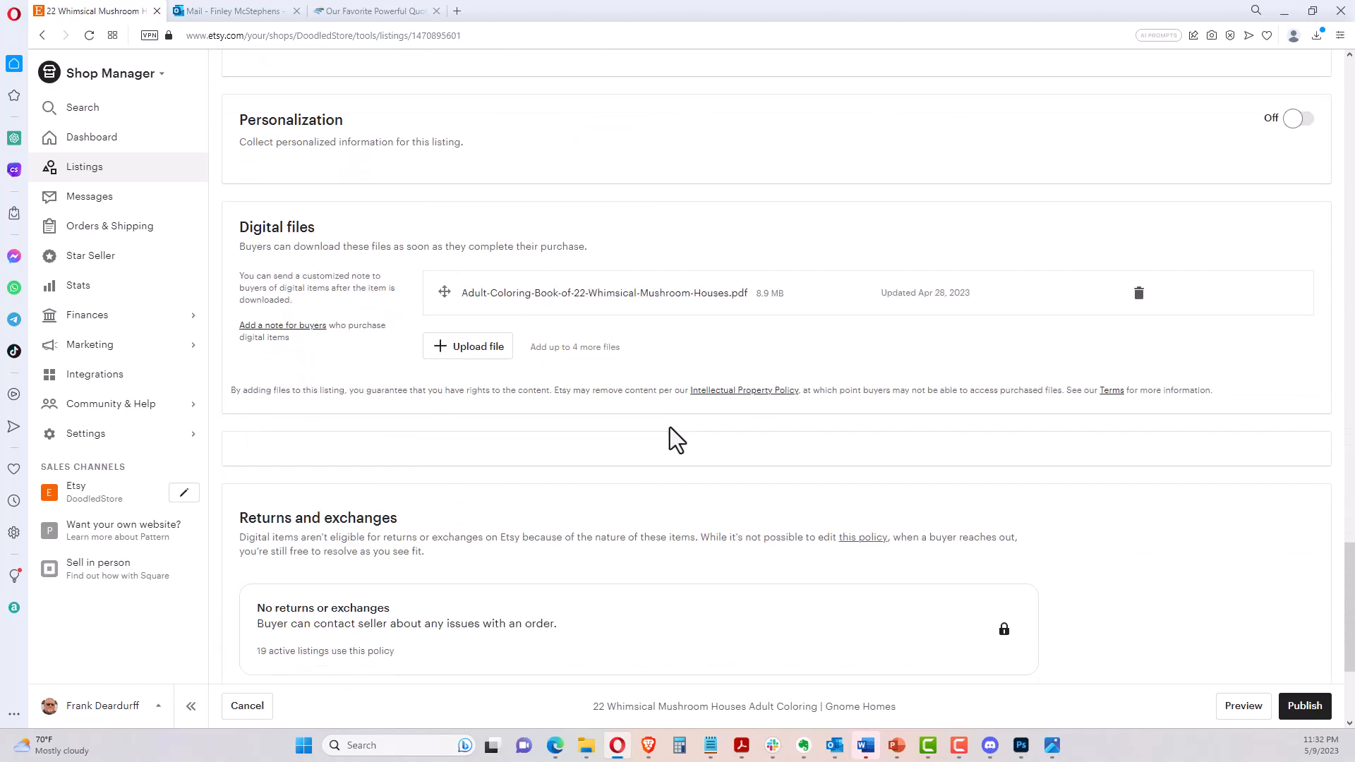
pyautogui.scroll(-4, 665, 426)
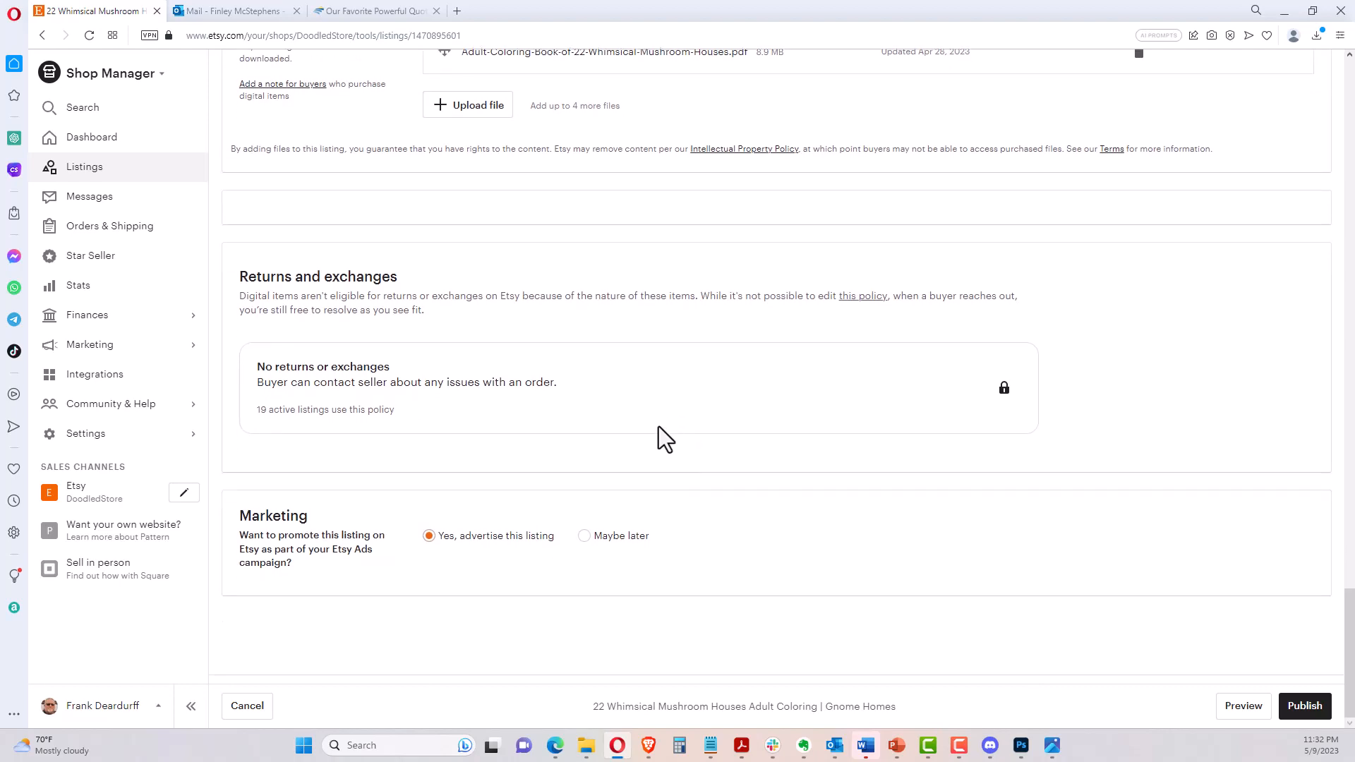
pyautogui.scroll(4, 659, 427)
pyautogui.scroll(-4, 653, 434)
pyautogui.scroll(3, 565, 374)
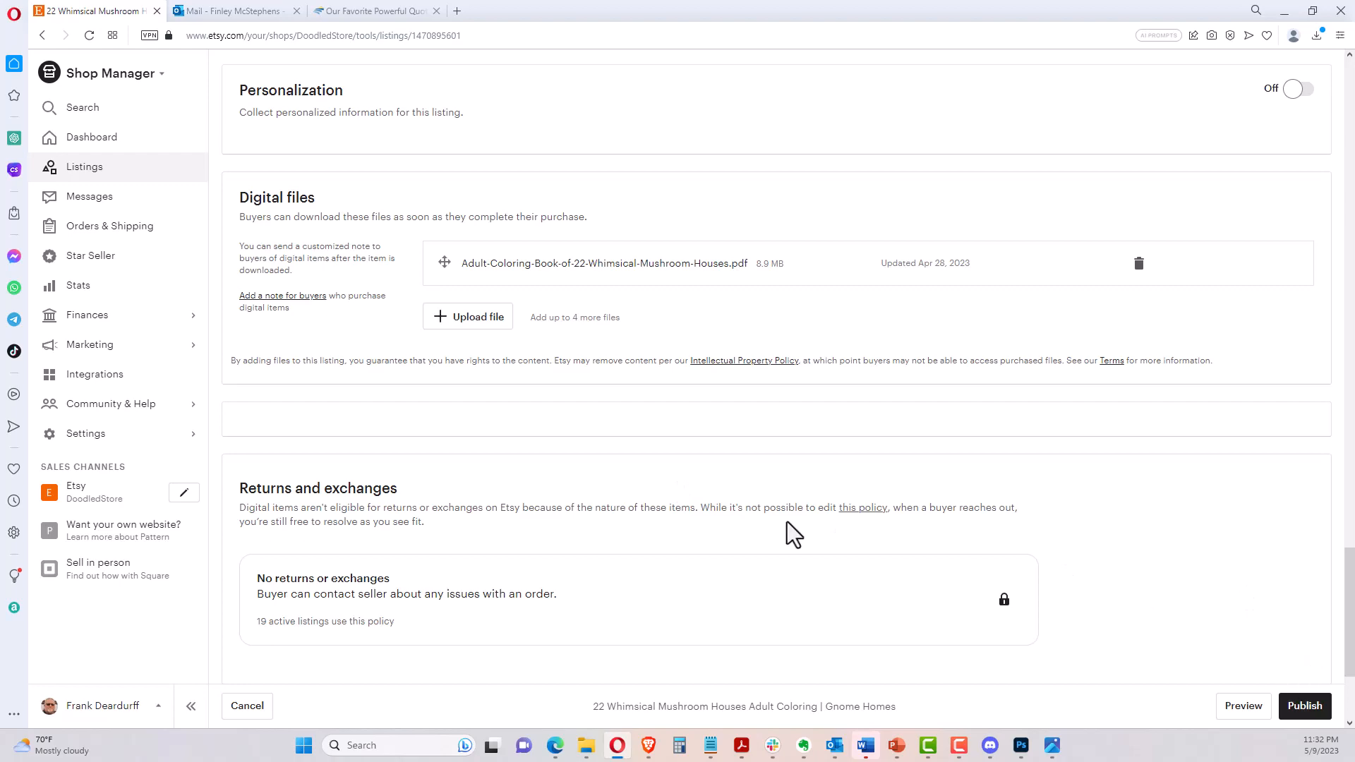
pyautogui.scroll(10, 752, 536)
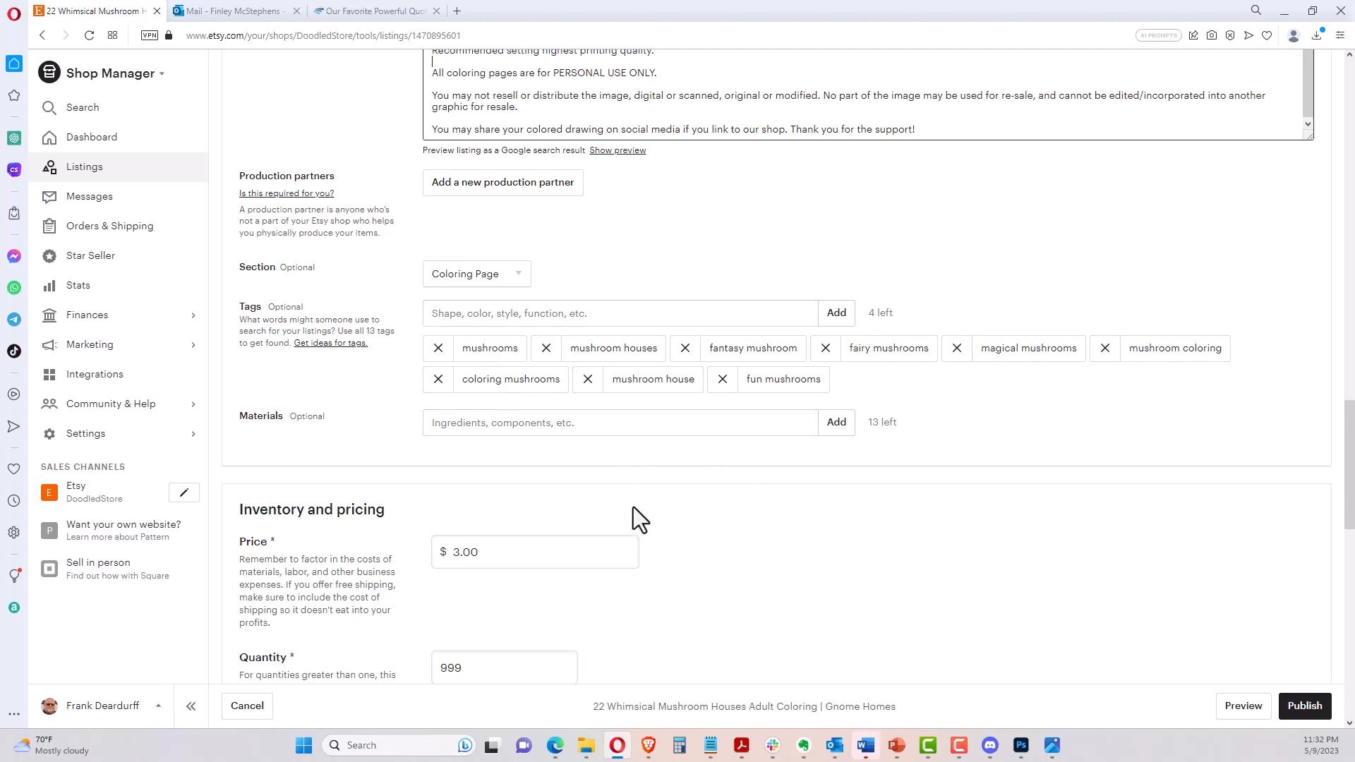
# Switch to the ChatGPT chat in Brave and send the prompt "provide 13 keywords of 20 characters or less for the above product description"
pyautogui.moveTo(649, 749)
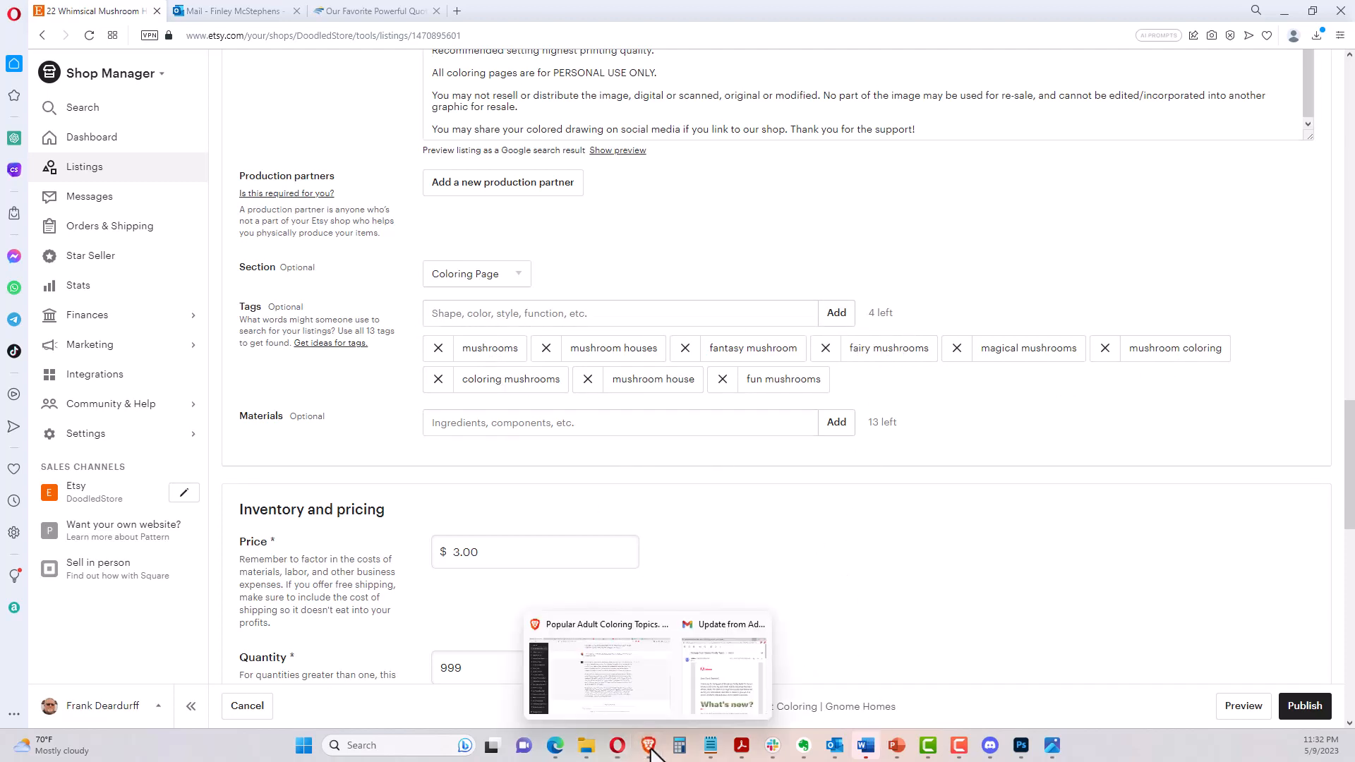
pyautogui.click(635, 682)
pyautogui.click(630, 679)
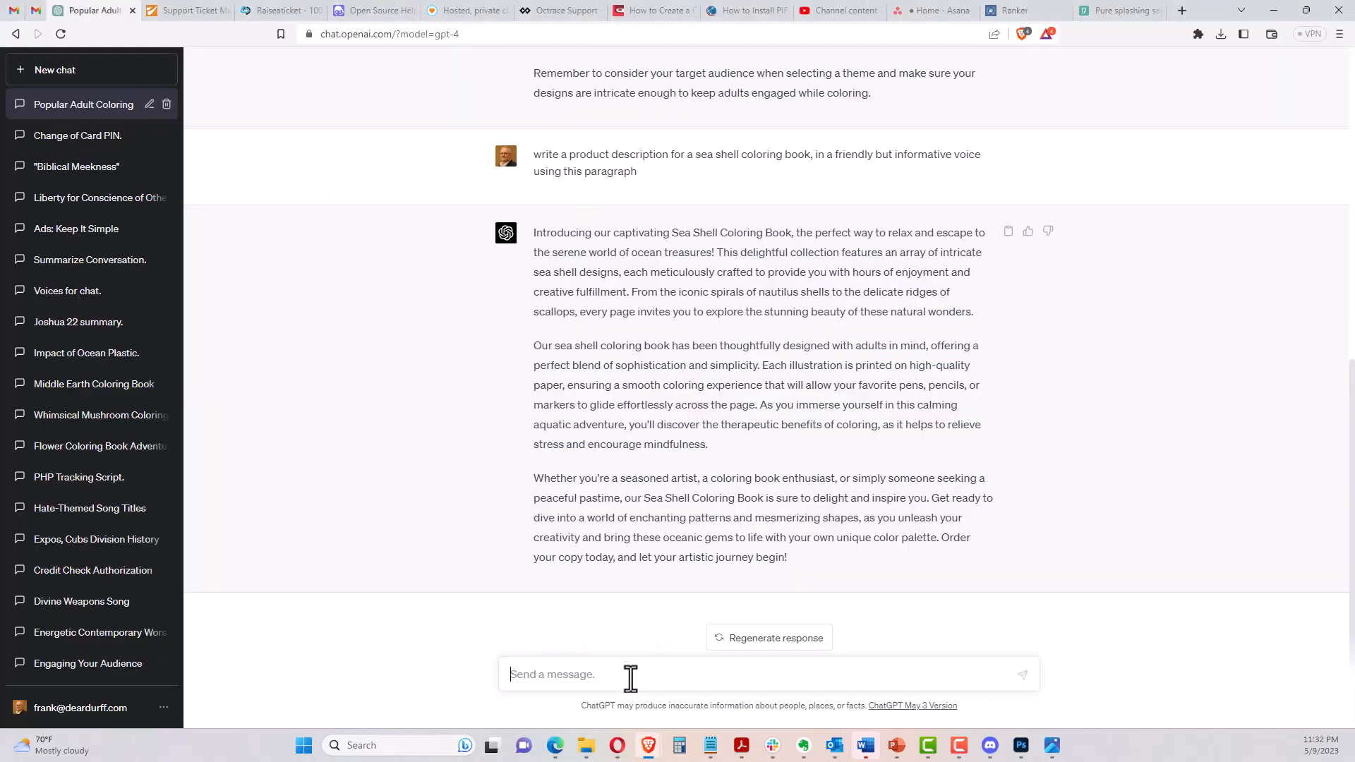
pyautogui.write('provid')
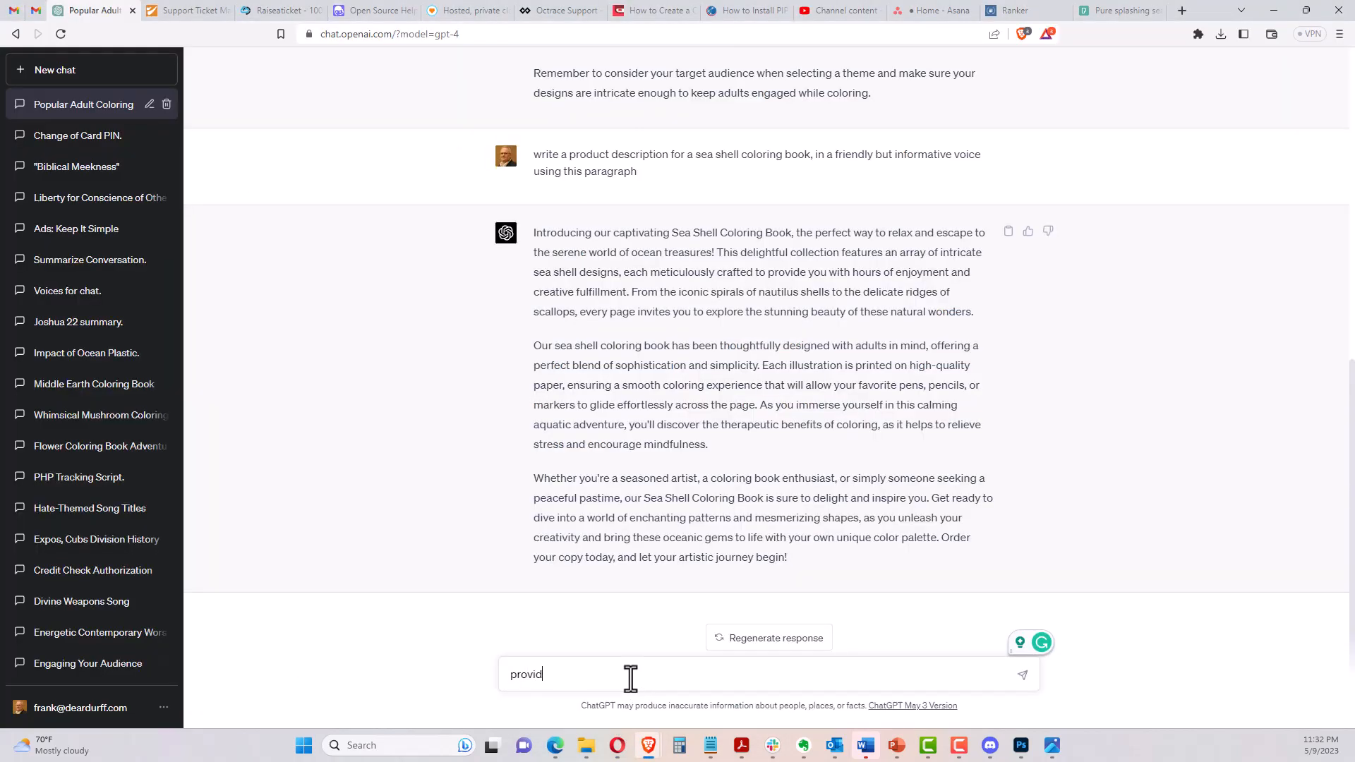
pyautogui.write('e 13 keywords of 10 charach')
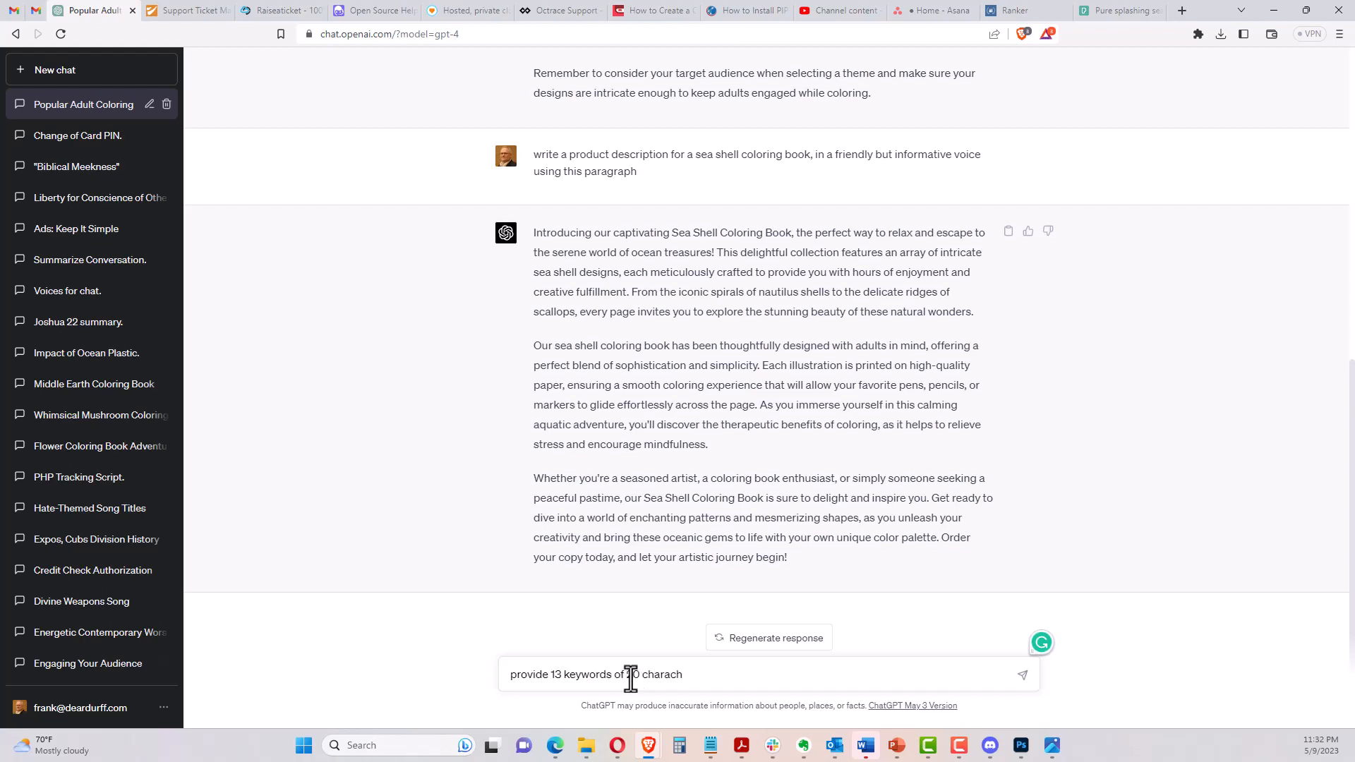
pyautogui.write('ters or less')
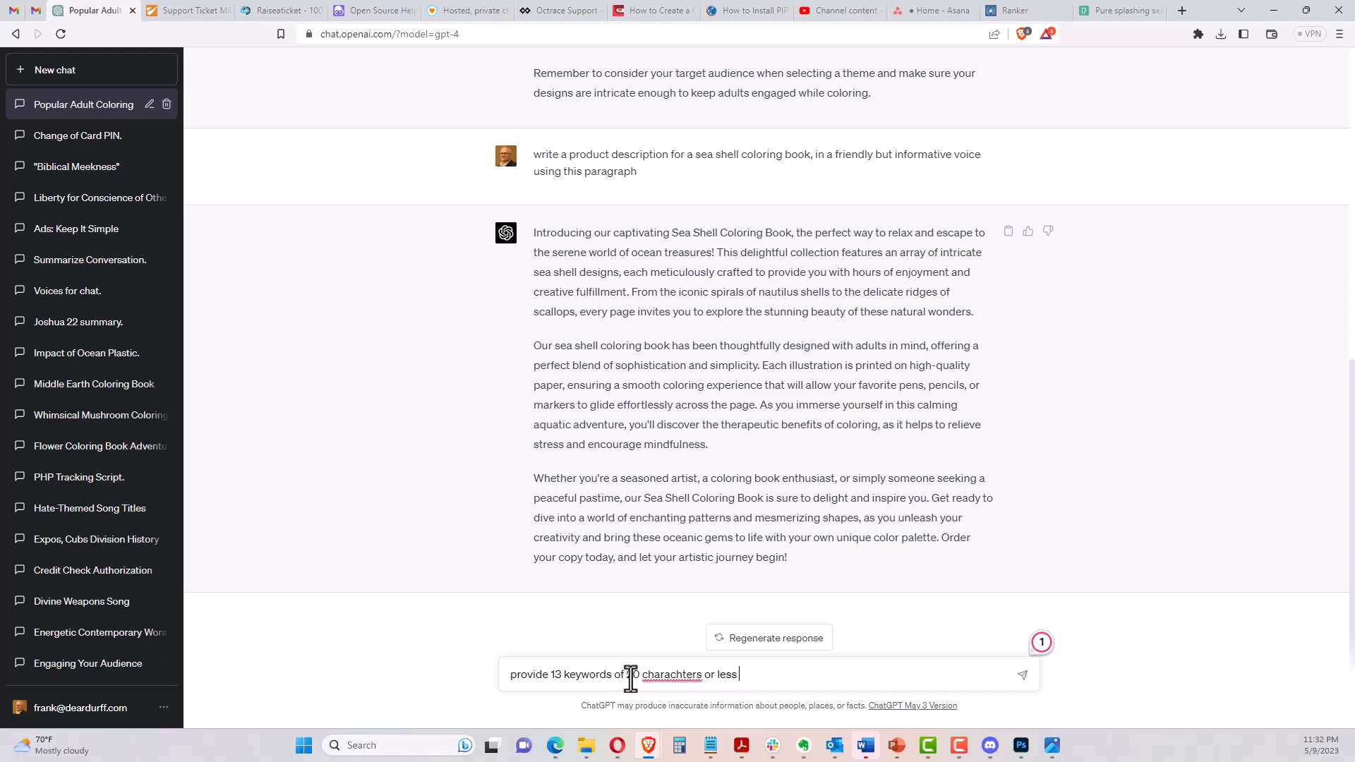
pyautogui.write(' for the above product descriptions')
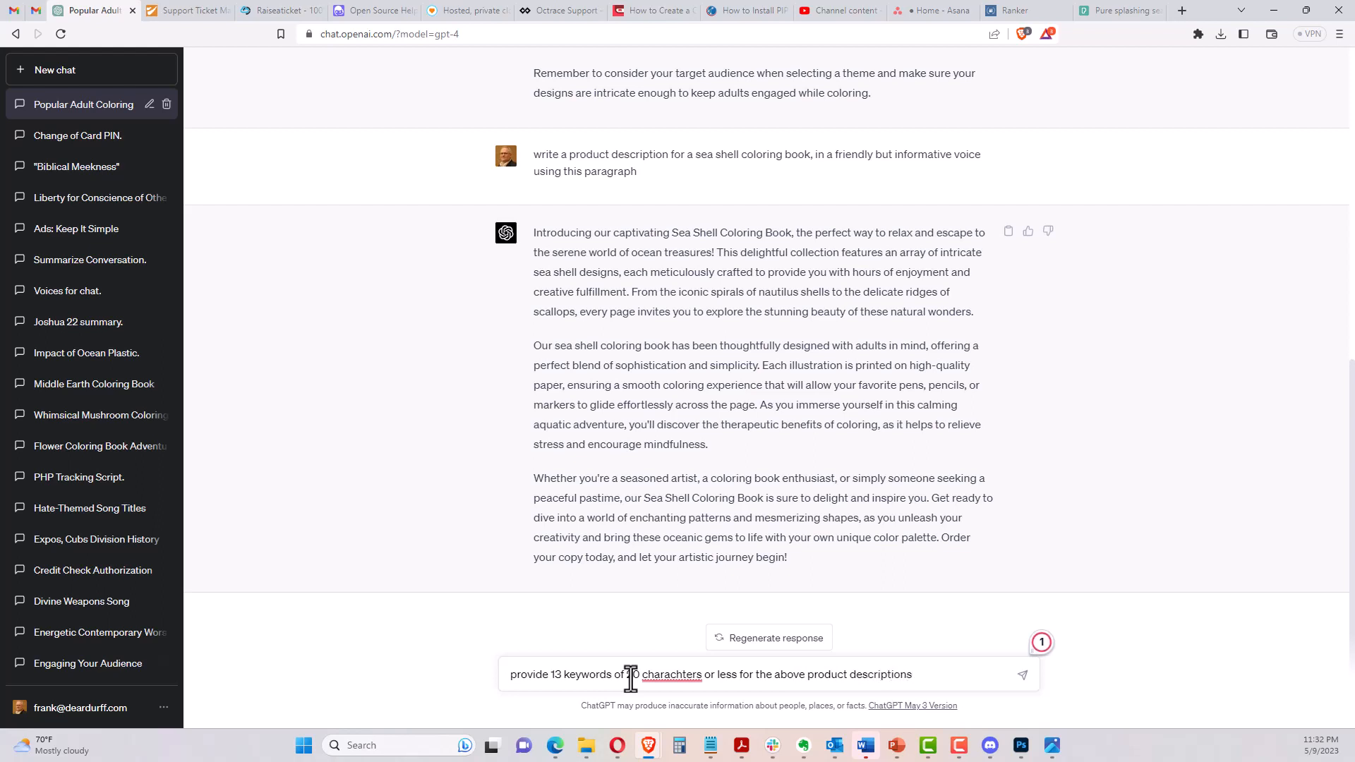
pyautogui.press('BackSpace')
pyautogui.doubleClick(672, 675)
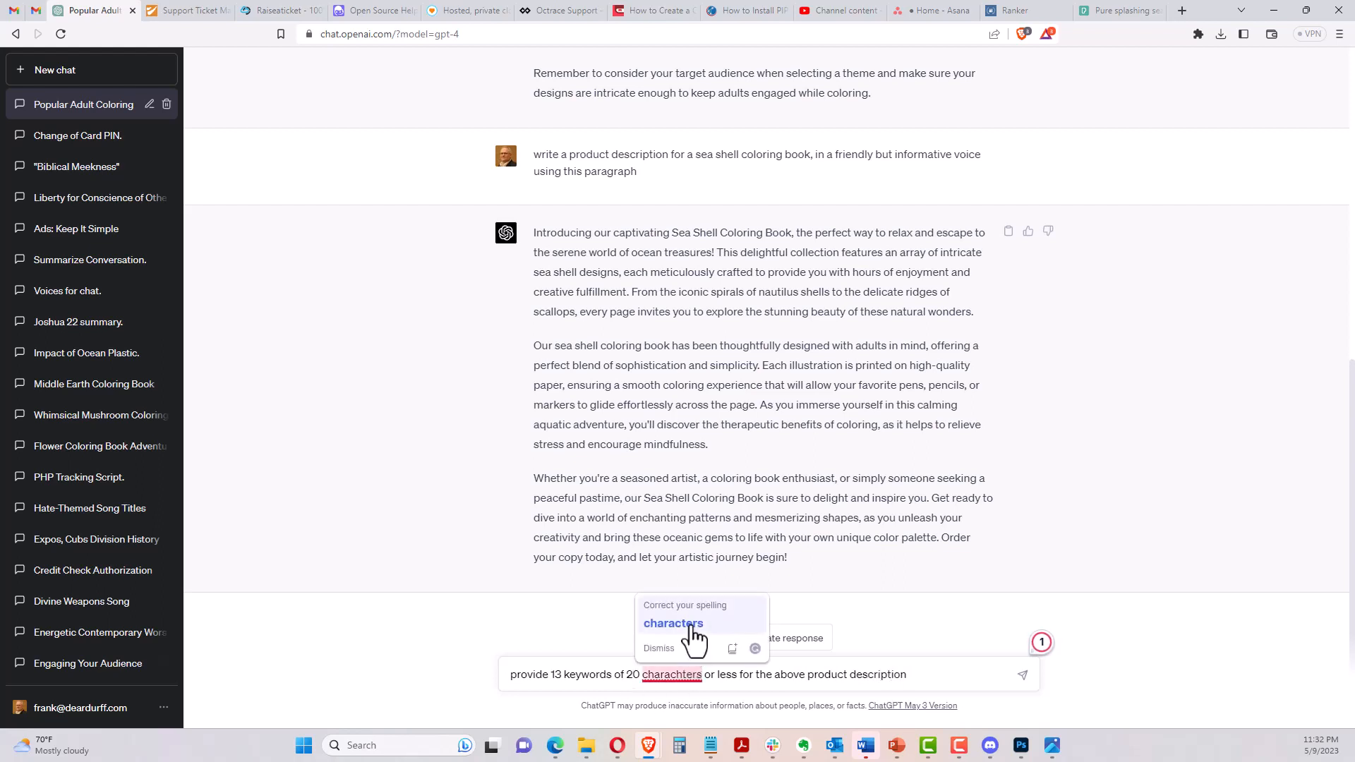
pyautogui.click(695, 638)
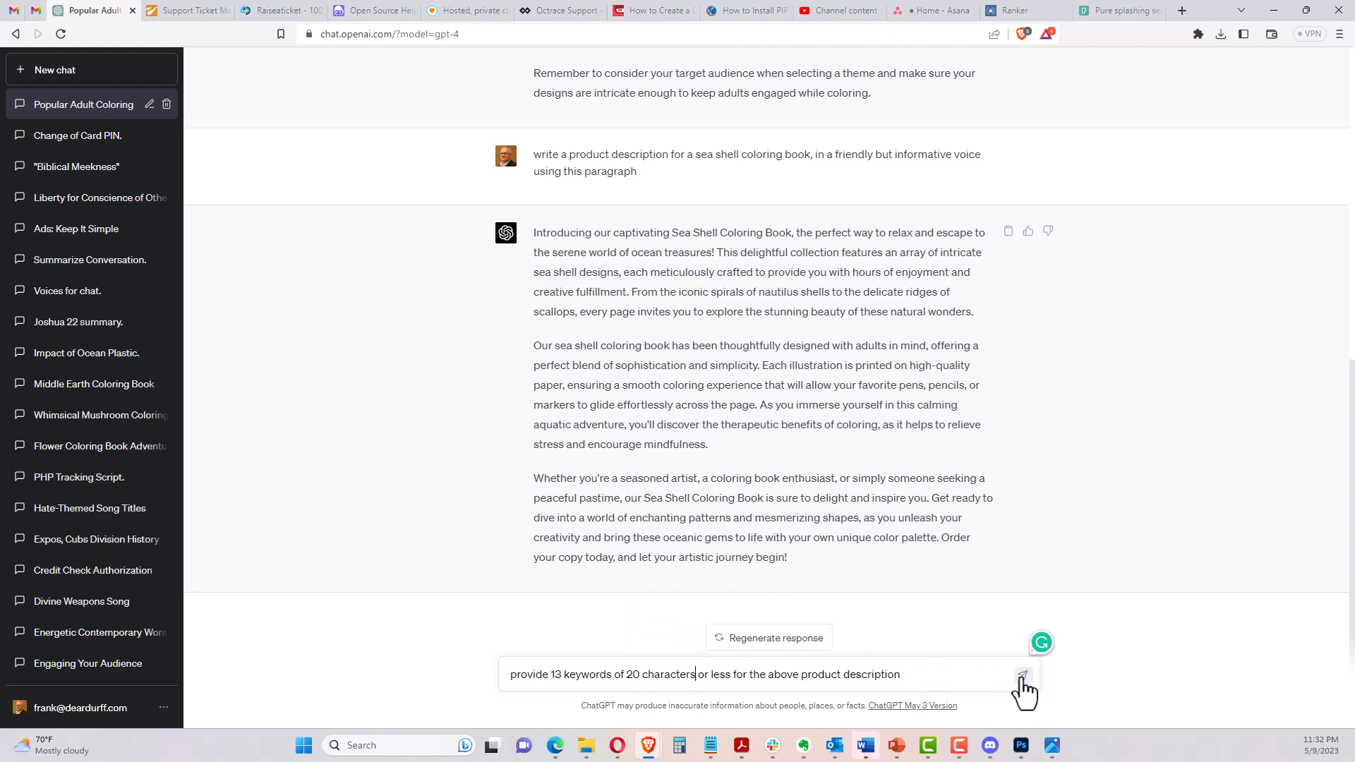
pyautogui.click(1022, 676)
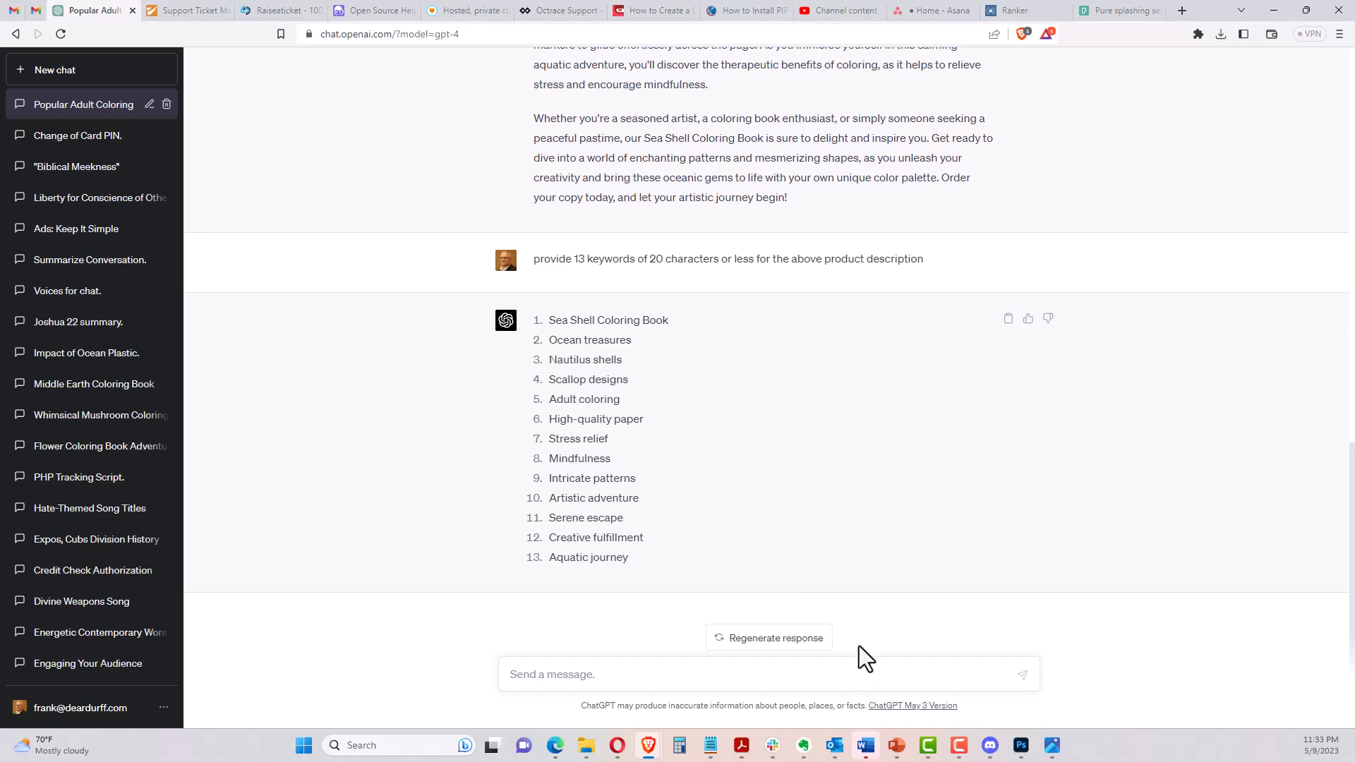
# Switch to Opera and review the mushroom houses listing from its tags and description up to its photos and title
pyautogui.click(618, 745)
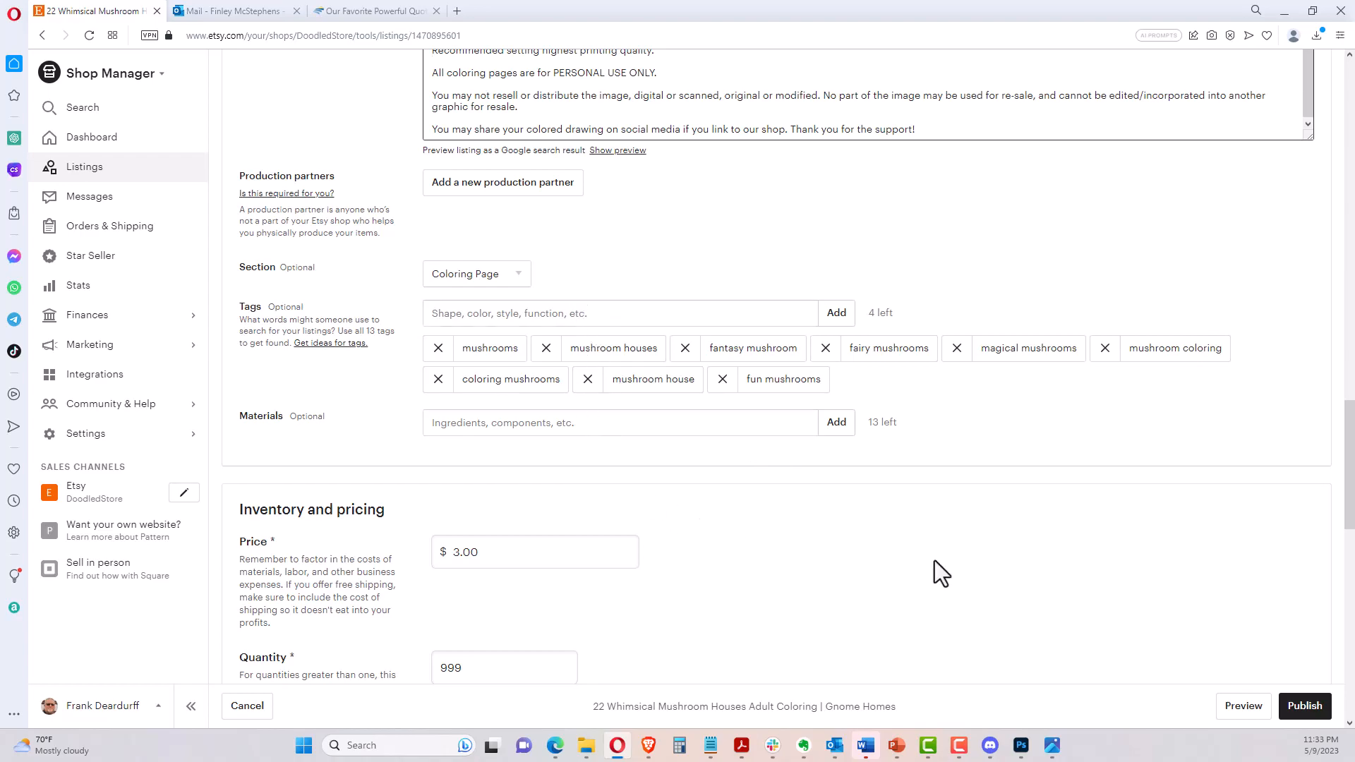
pyautogui.scroll(15, 939, 551)
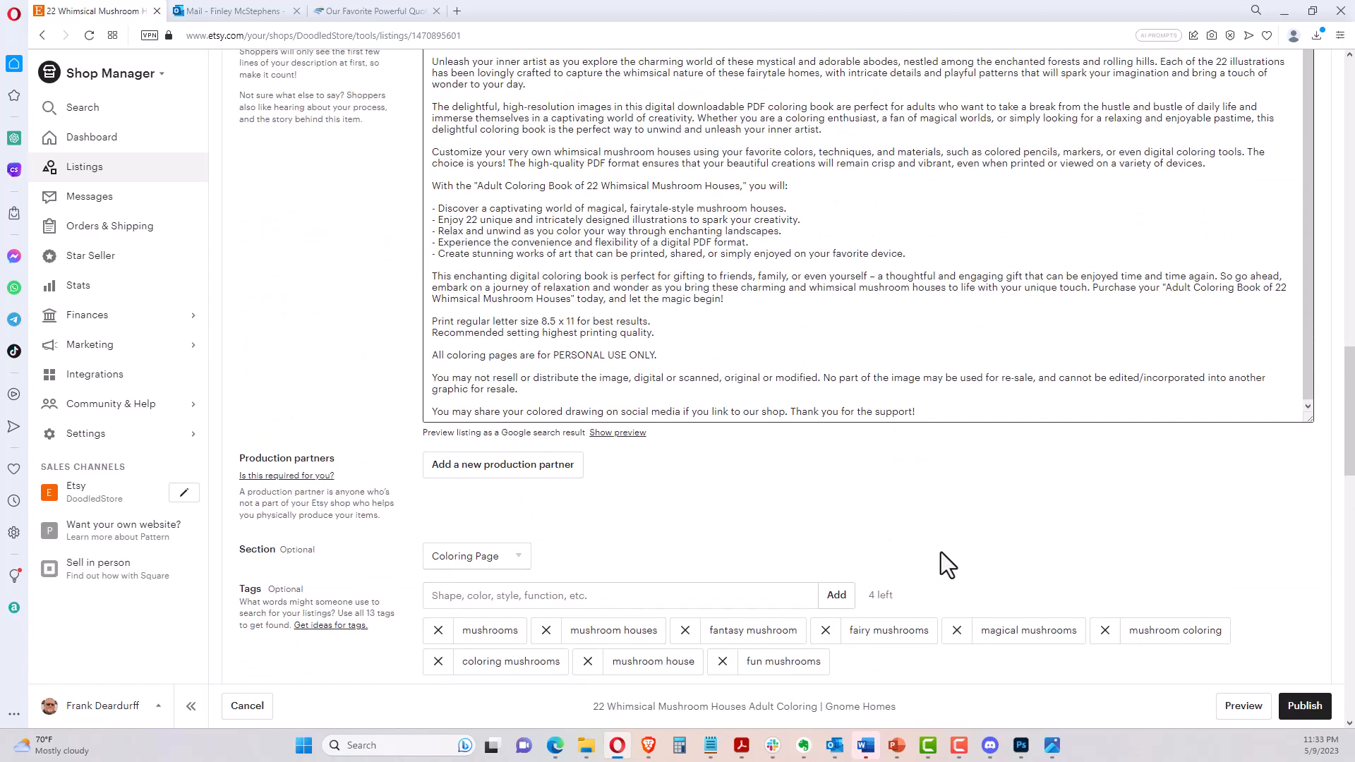
pyautogui.scroll(5, 934, 527)
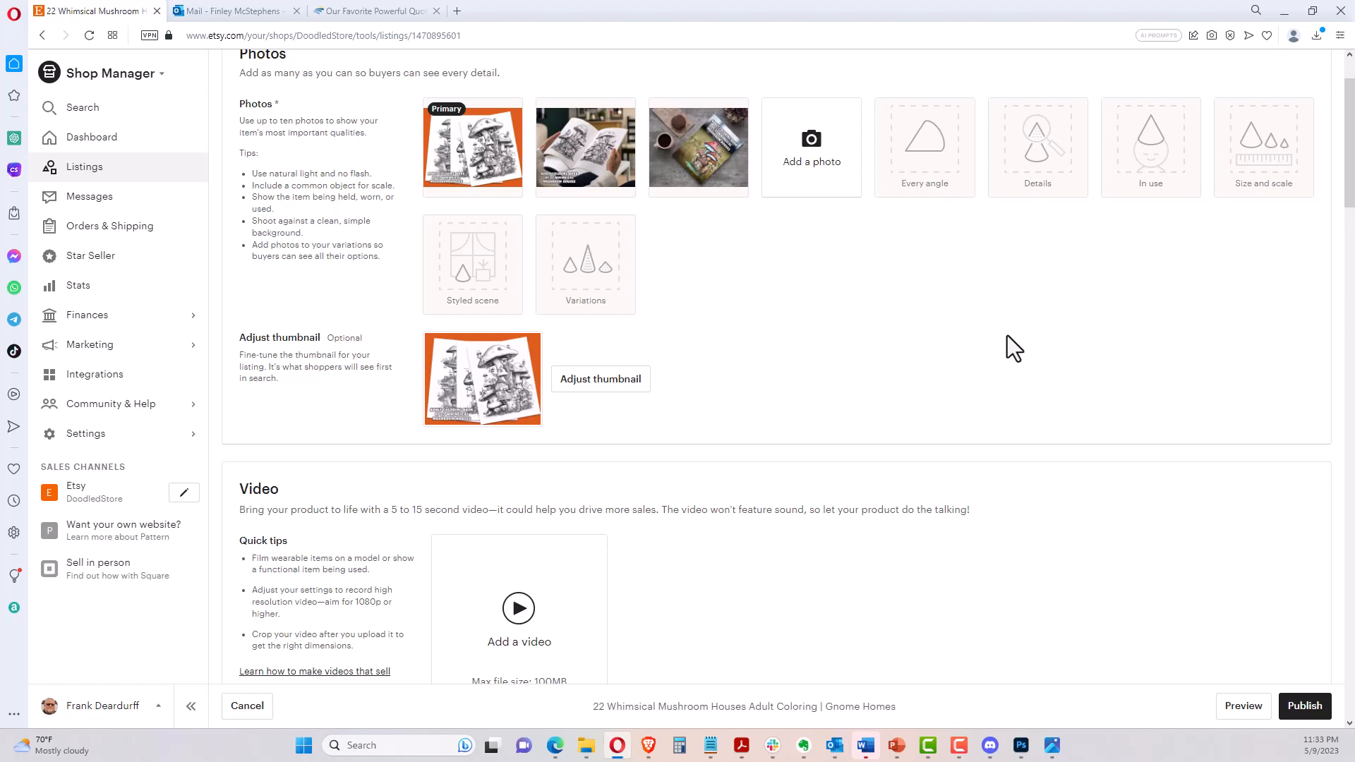
pyautogui.scroll(2, 1006, 336)
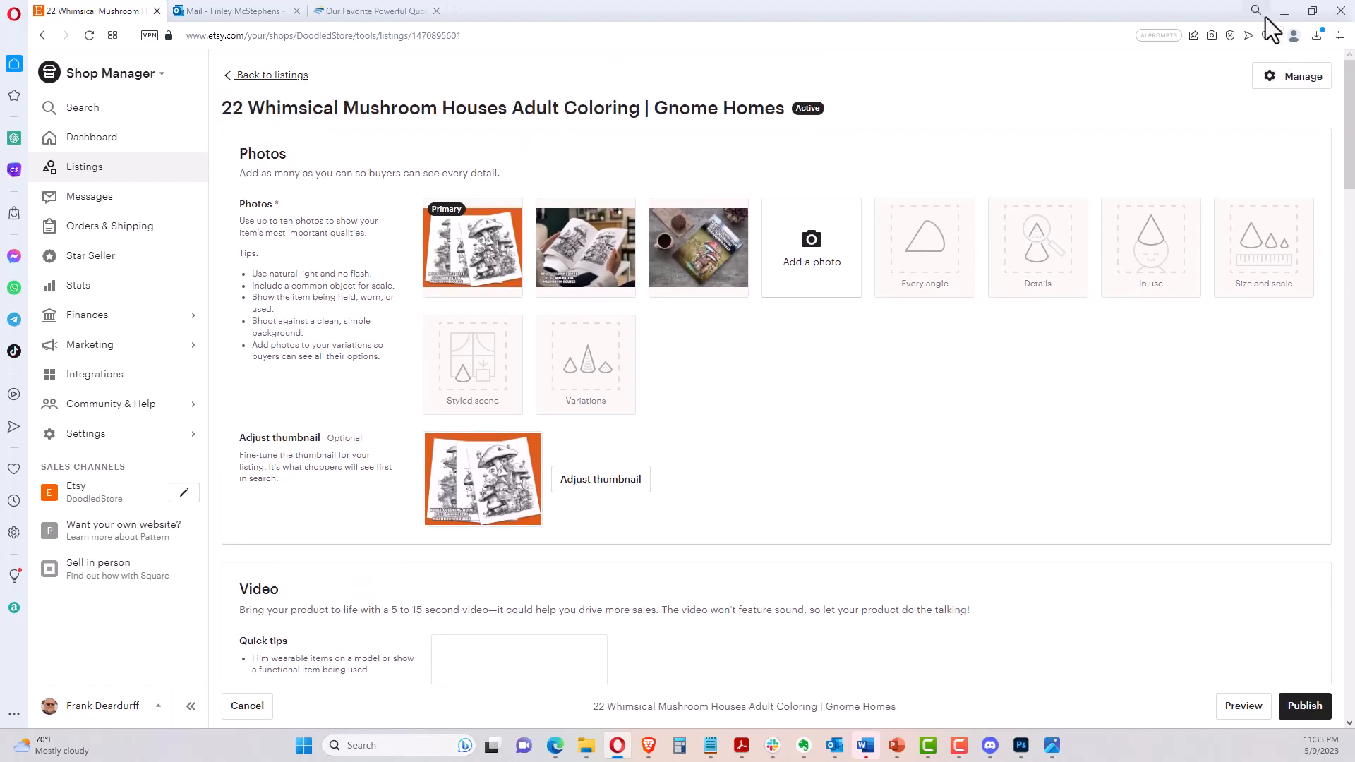